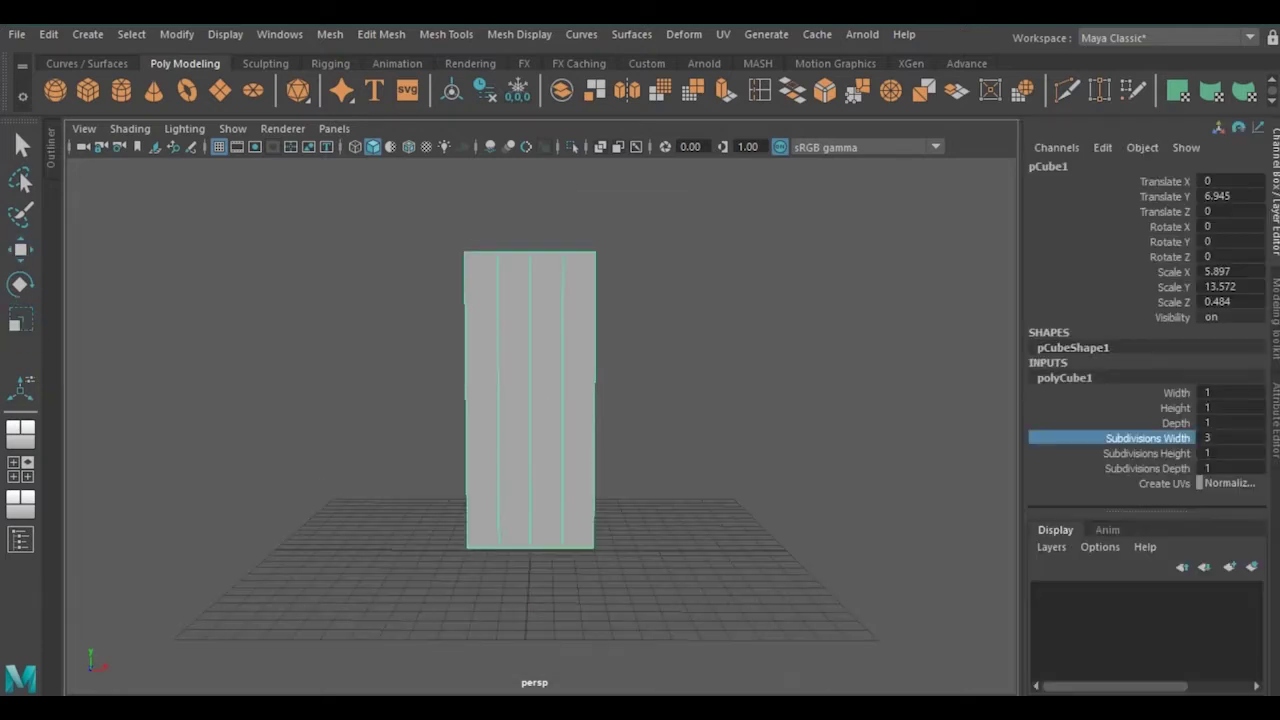
Block out the door's stiles, rails and four panels in front view, then return to perspective
click(334, 128)
click(560, 200)
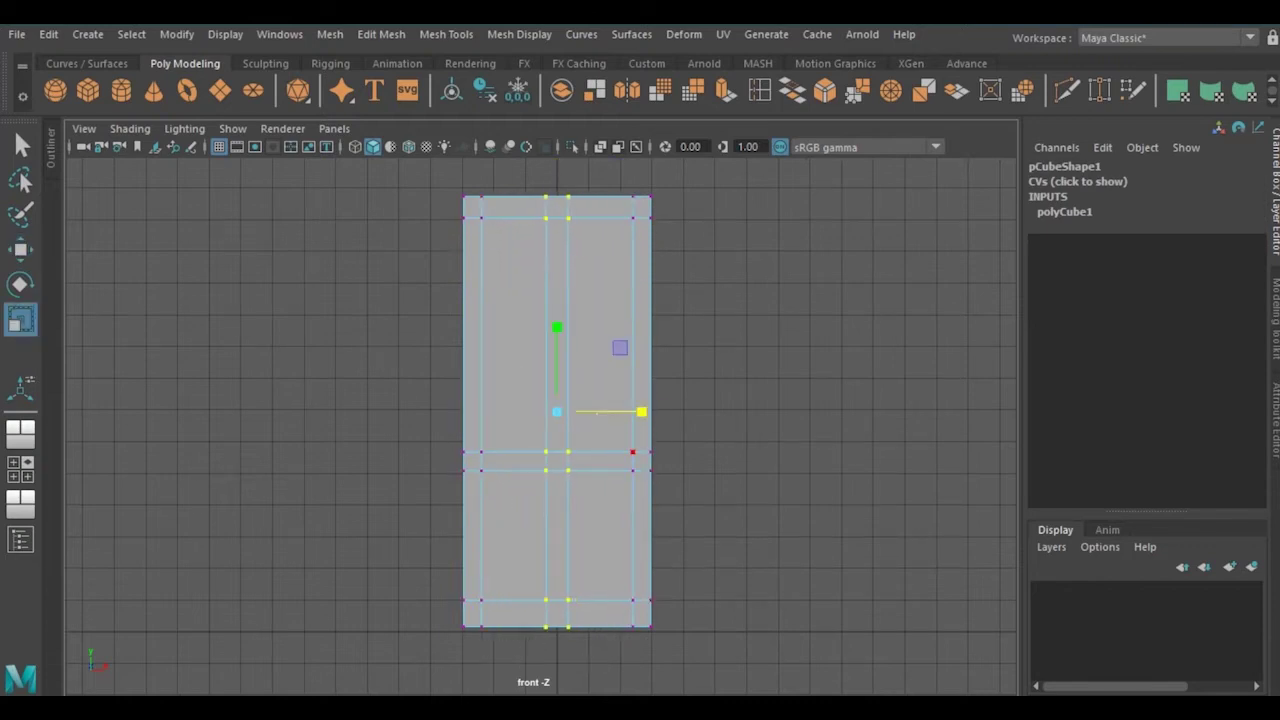
click(334, 128)
click(540, 150)
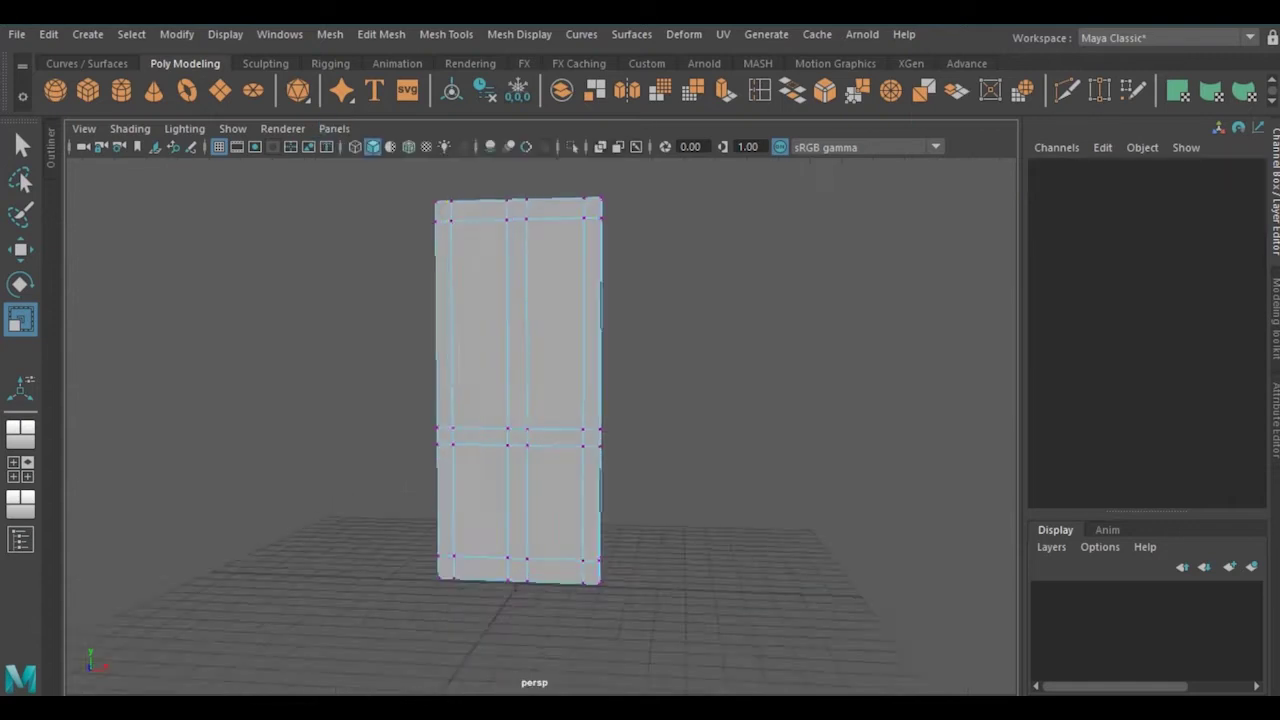
Extrude the lower panel face and push it into the door to recess it
click(1258, 127)
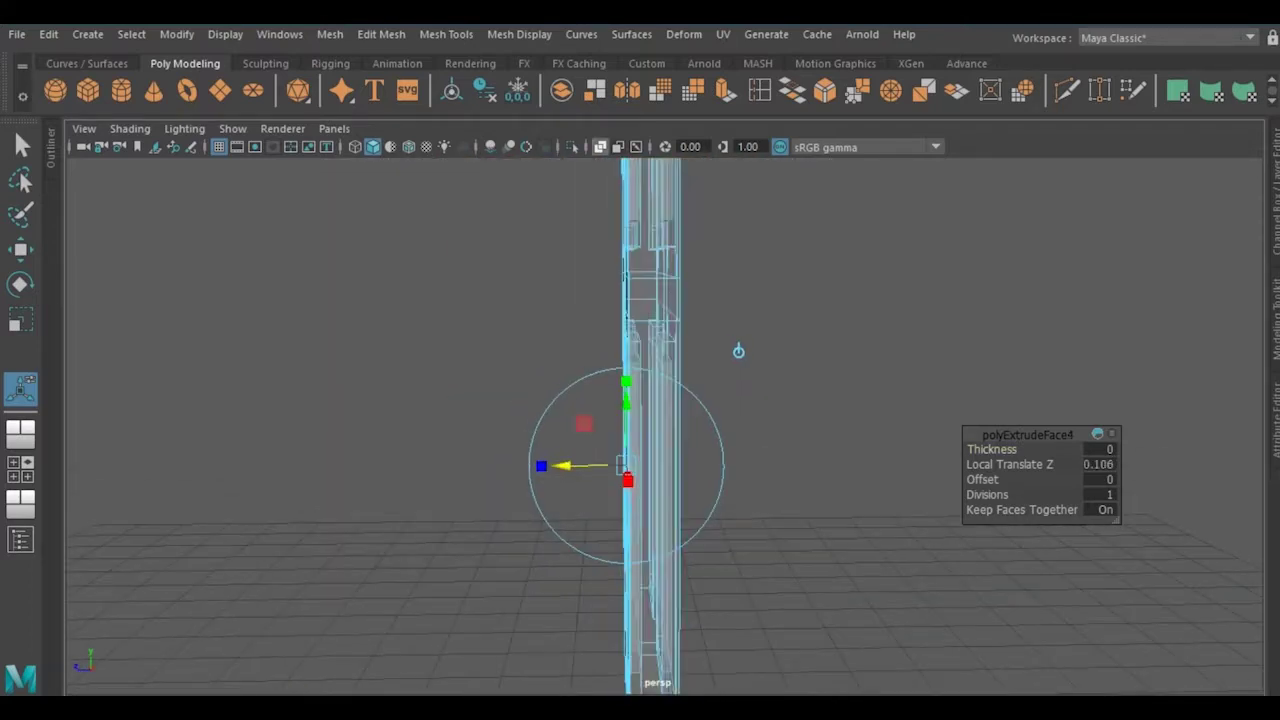
click(548, 204)
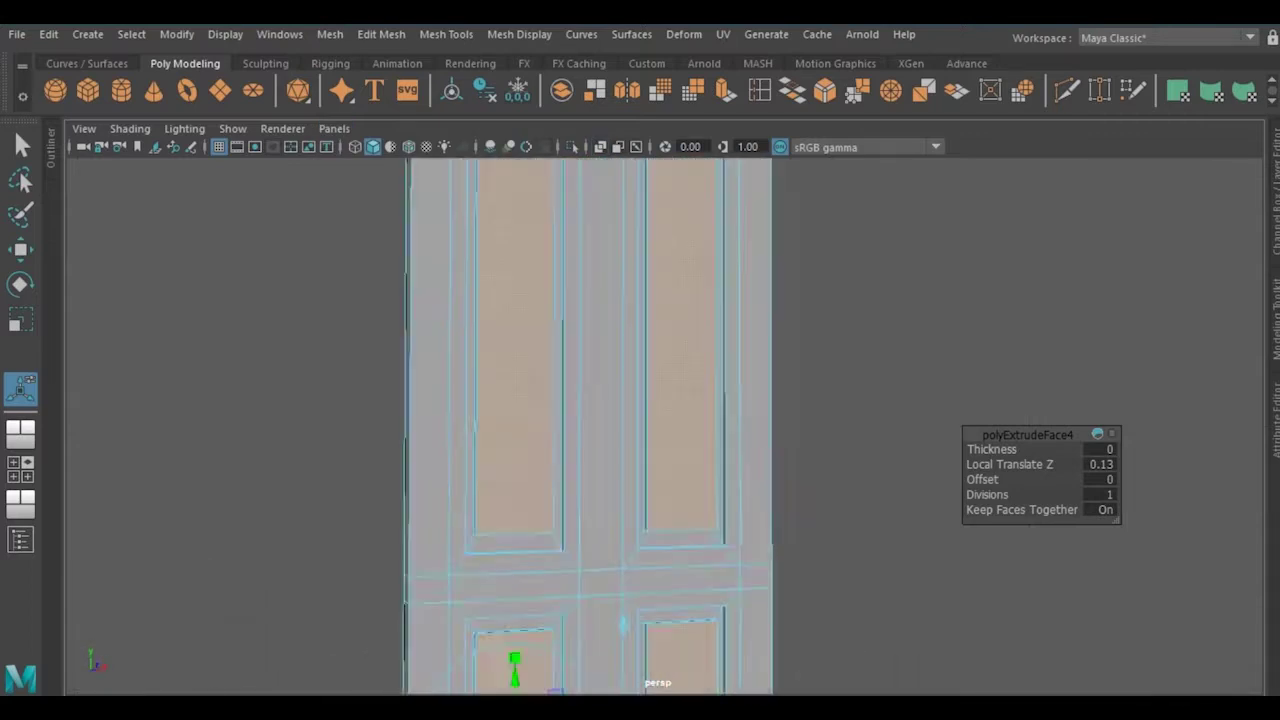
key(ctrl+e)
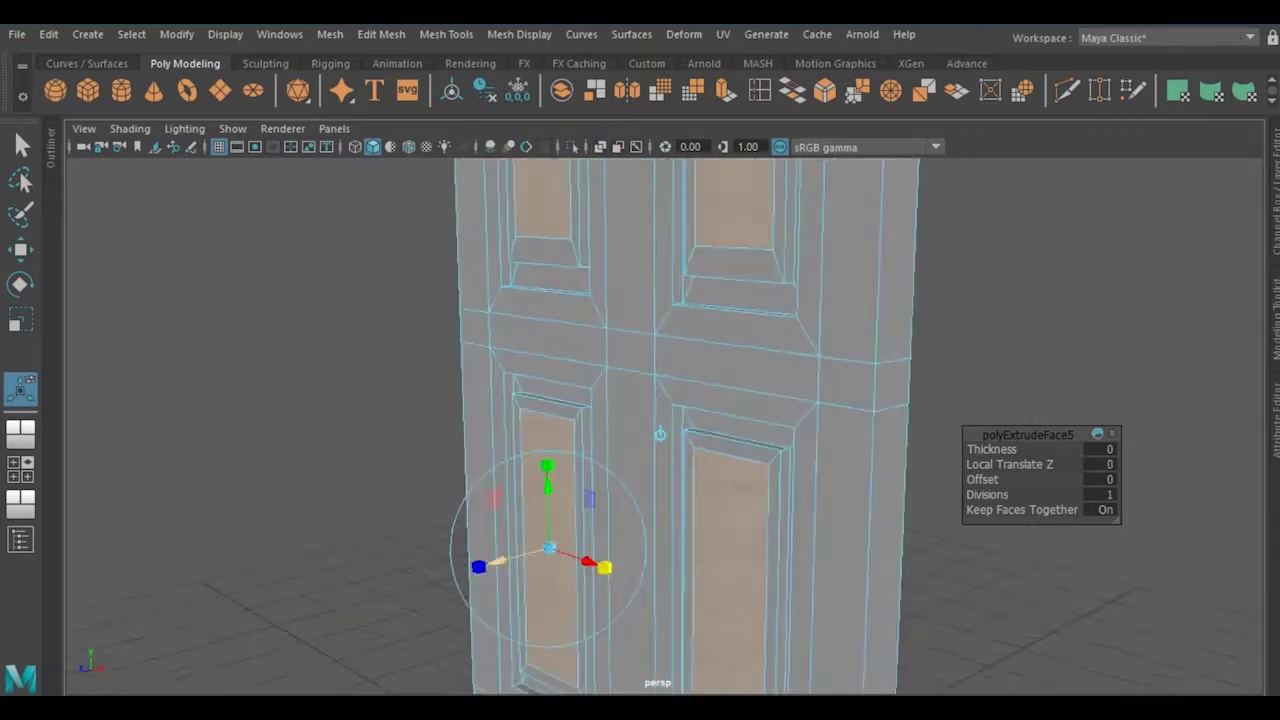
drag(496, 548, 510, 540)
alt+drag(700, 400, 760, 380)
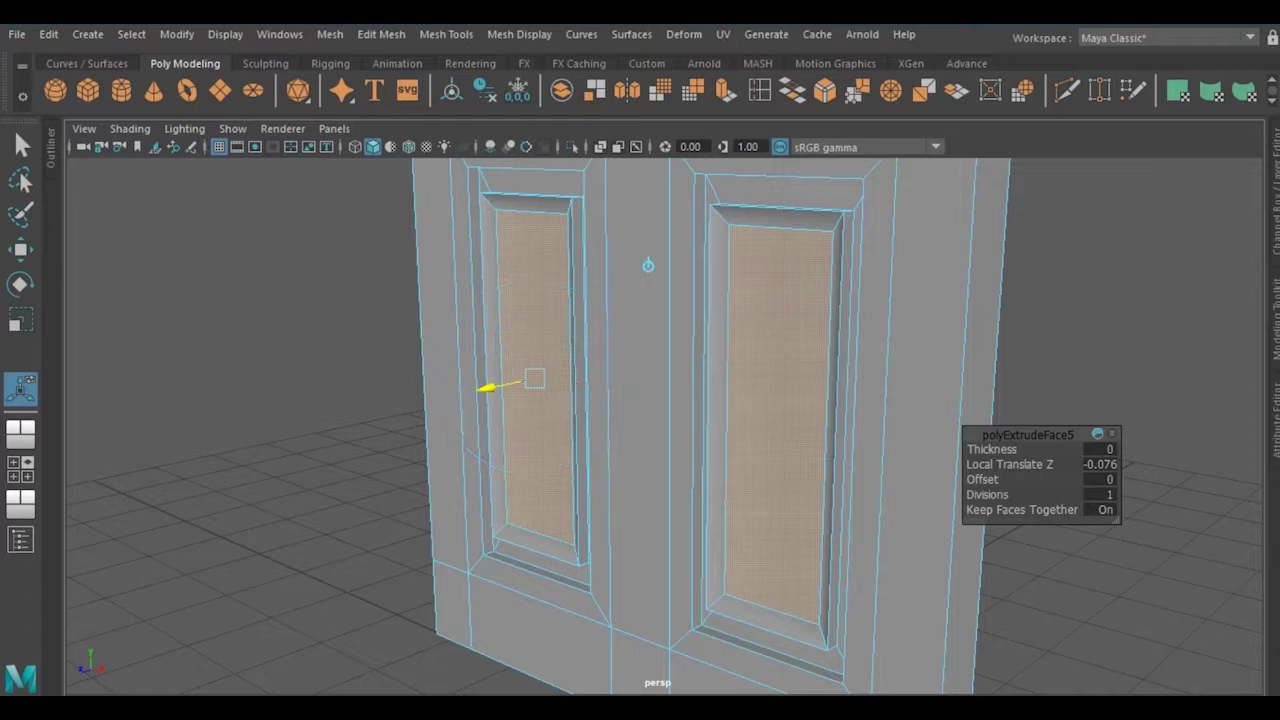
Extrude the panel faces again and pull them outward for a stepped moulding, checked in side view
key(ctrl+e)
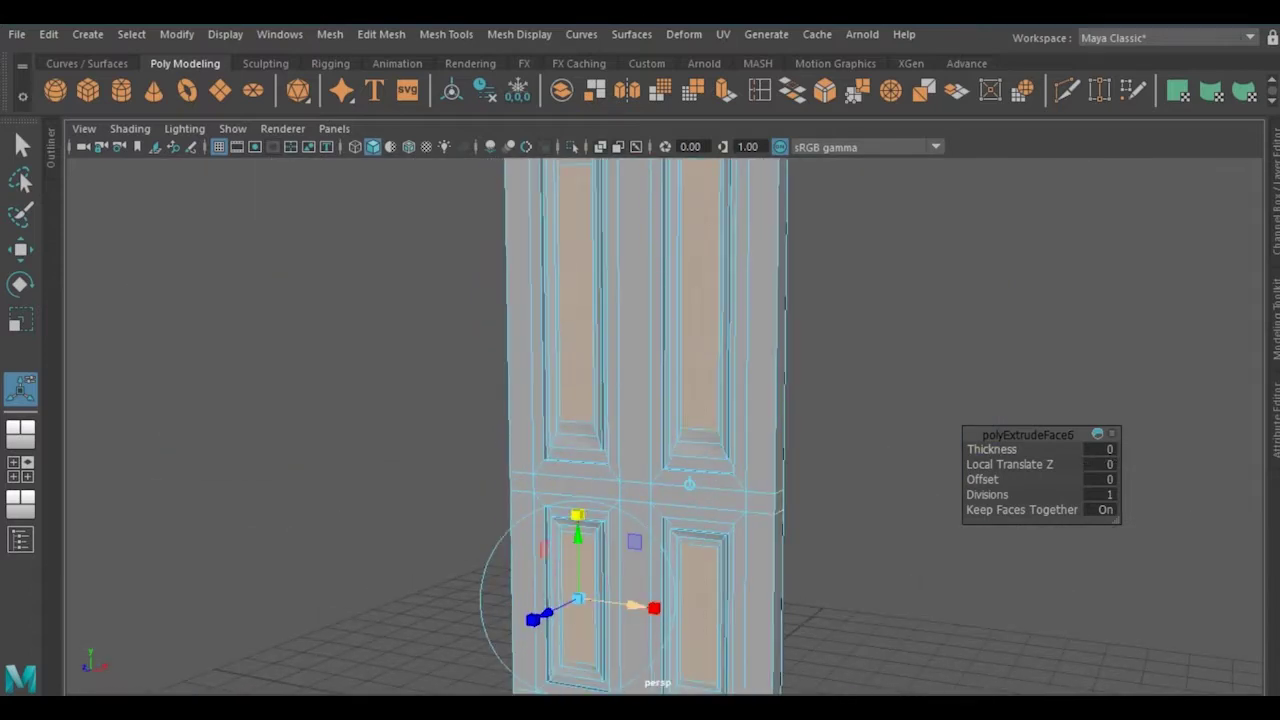
click(334, 128)
click(555, 166)
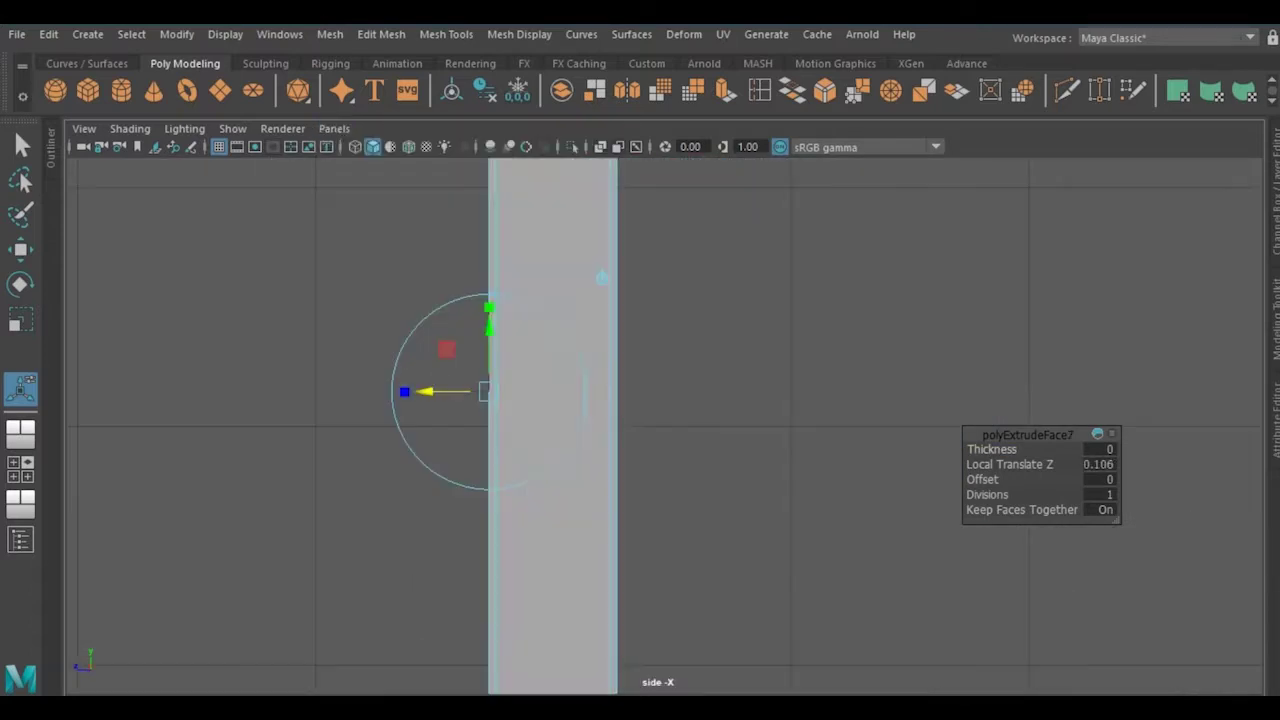
drag(400, 380, 362, 380)
key(q)
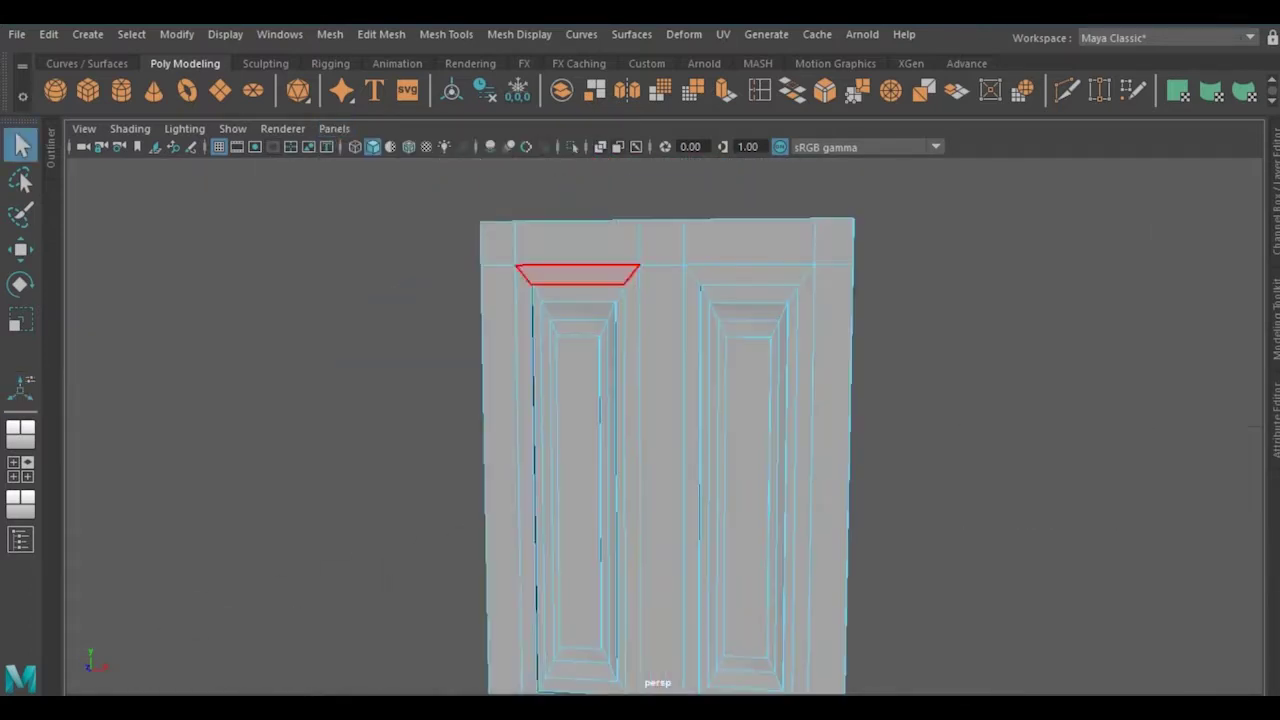
Extrude the door's side edge face to thicken it
click(592, 480)
key(ctrl+e)
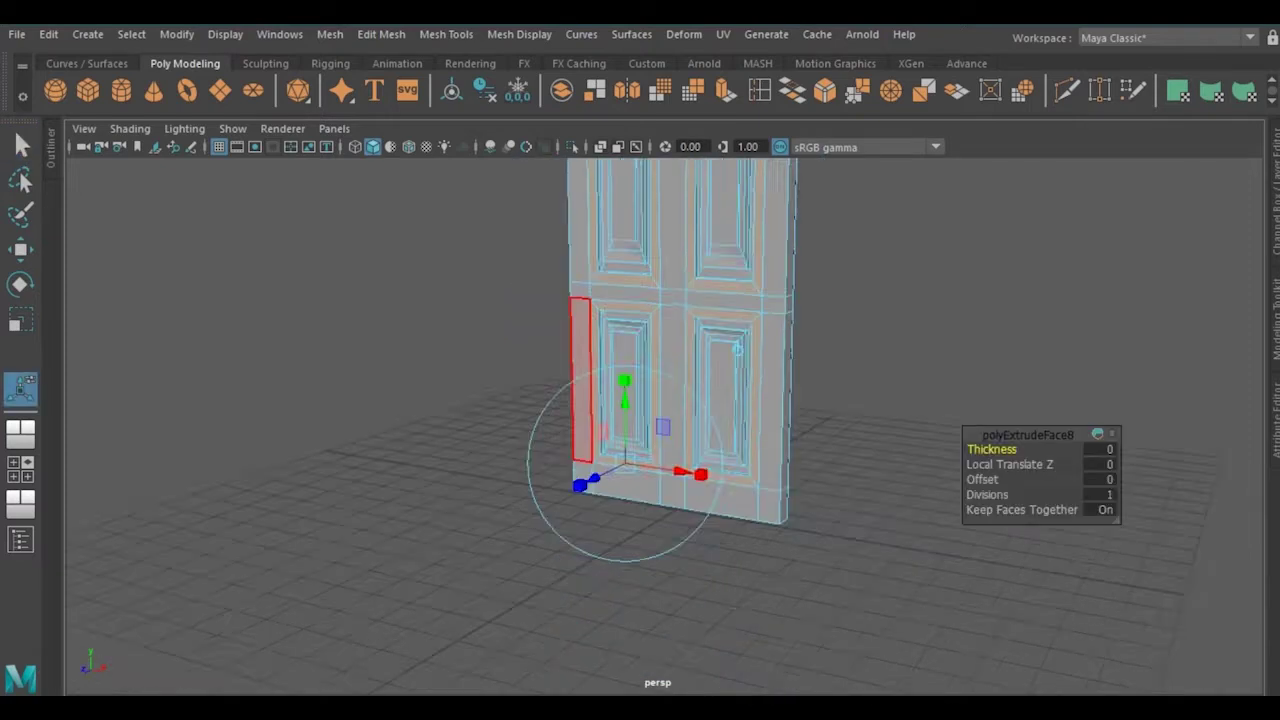
mouse_move(592, 480)
alt+mouse_down()
mouse_move(800, 360)
mouse_move(471, 189)
alt+mouse_up()
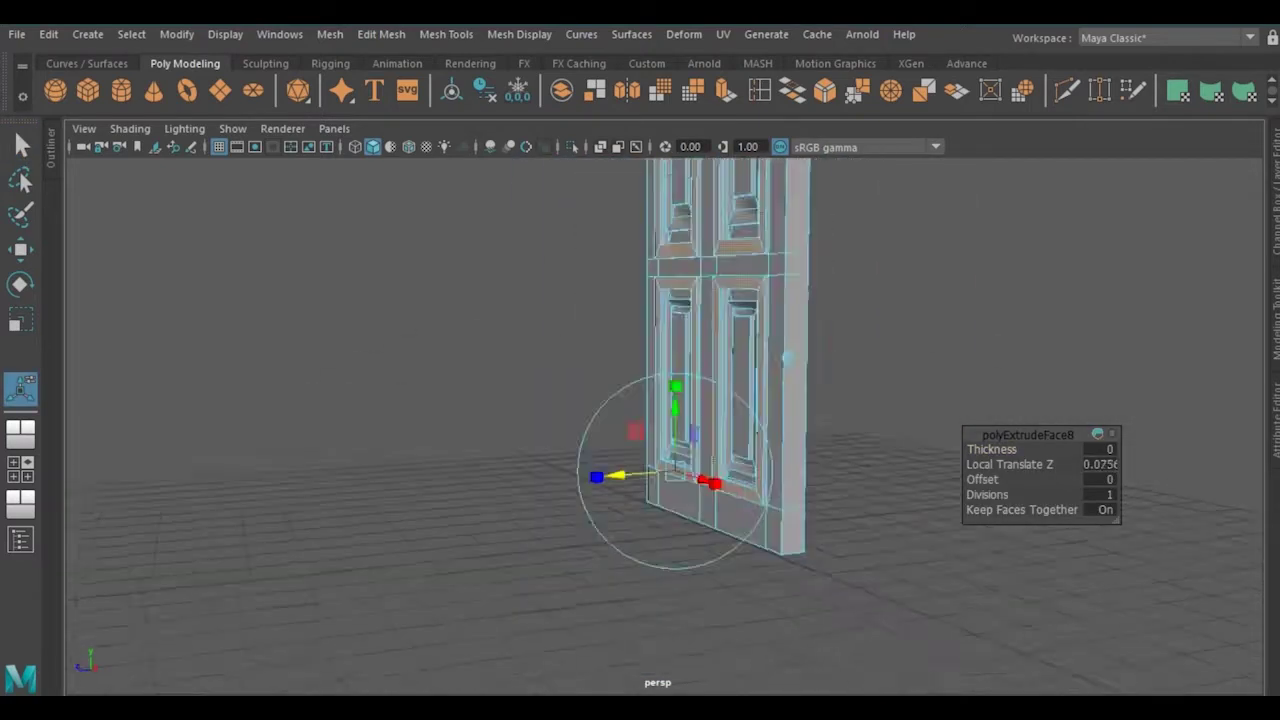
right_drag(471, 189, 500, 215)
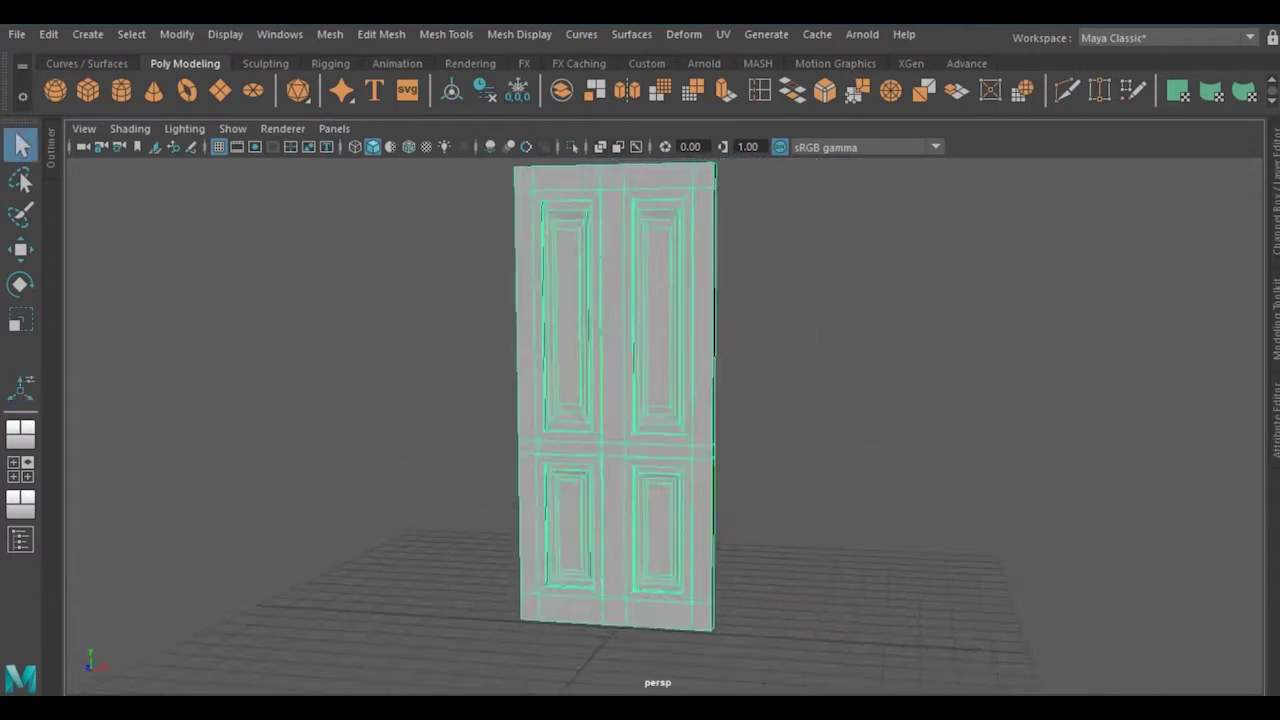
Place a new cube with 3 width subdivisions beside the door's left edge
click(1020, 249)
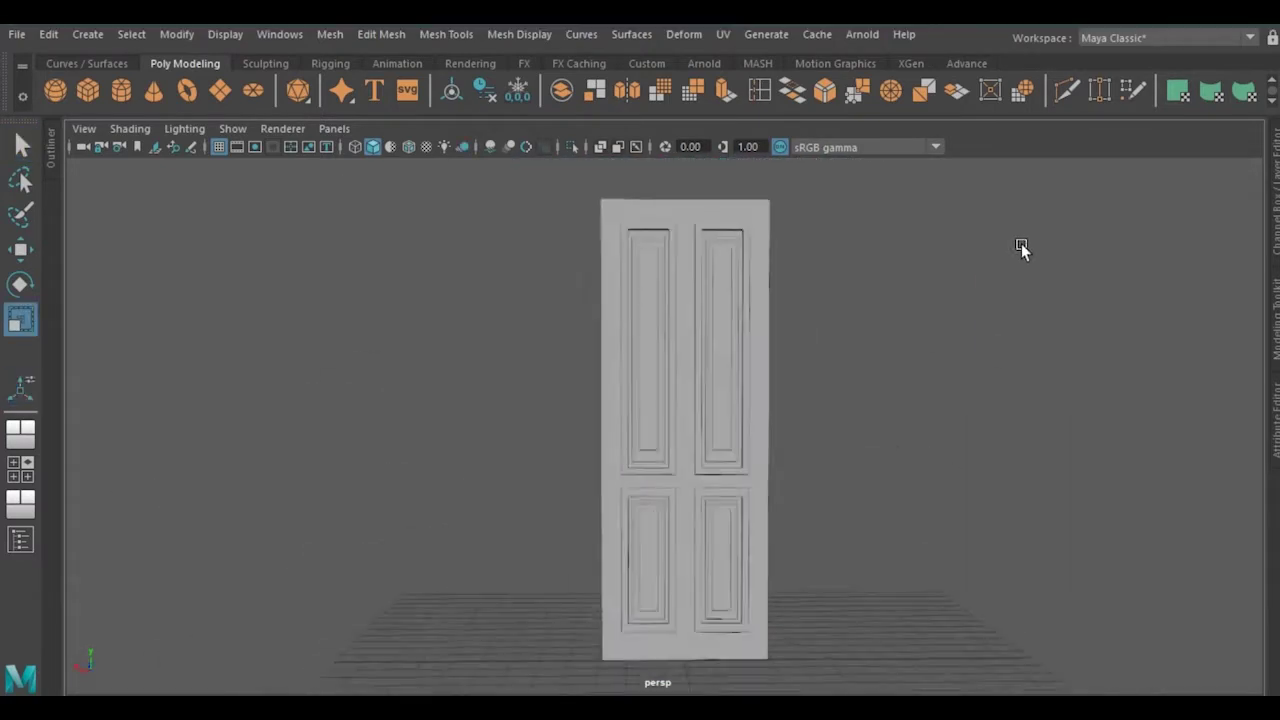
mouse_move(1020, 249)
alt+mouse_down()
mouse_move(834, 263)
mouse_move(278, 258)
mouse_move(638, 269)
mouse_move(998, 239)
mouse_move(497, 220)
alt+mouse_up()
key(w)
alt+drag(536, 478, 666, 508)
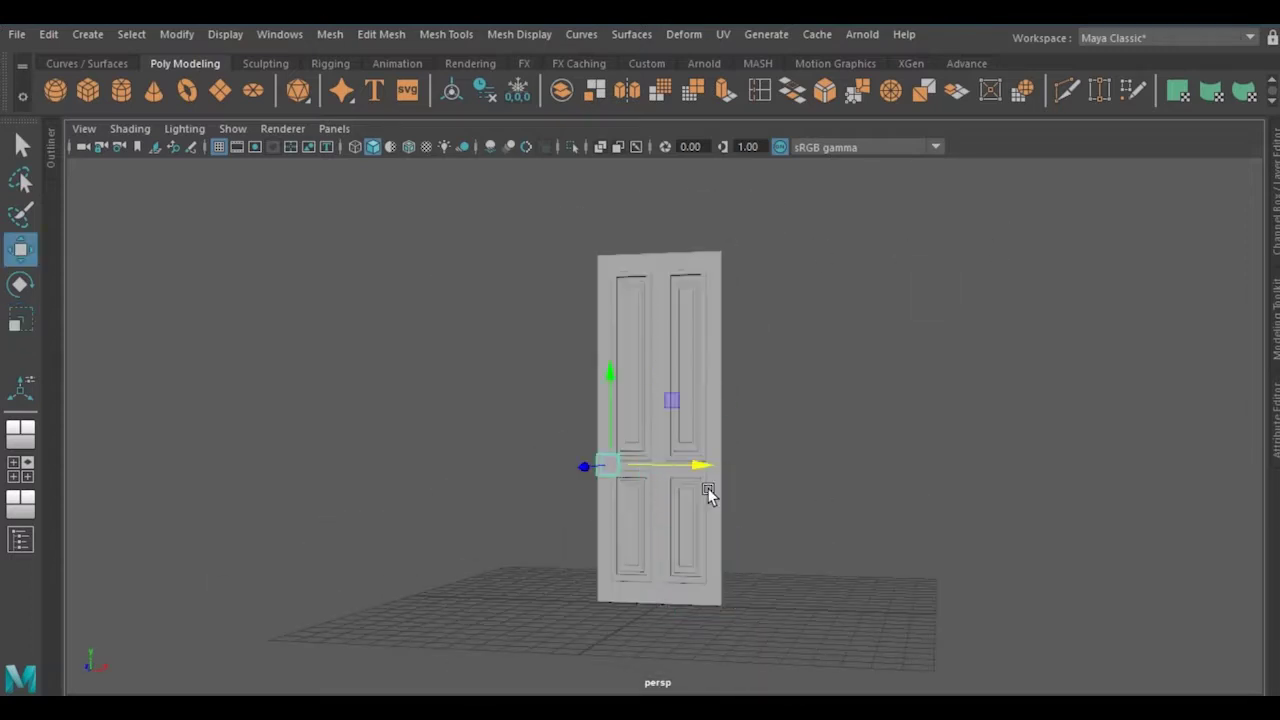
scroll(708, 494, up, 5)
Scale and position the cube into a narrow plate against the door's edge
key(r)
mouse_move(533, 420)
alt+mouse_down()
mouse_move(686, 500)
mouse_move(663, 534)
mouse_move(429, 557)
mouse_move(568, 378)
alt+mouse_up()
scroll(663, 534, down, 3)
key(w)
scroll(600, 420, up, 4)
key(r)
mouse_move(637, 454)
alt+mouse_down()
mouse_move(600, 503)
mouse_move(622, 481)
mouse_move(700, 470)
mouse_move(517, 434)
mouse_move(586, 500)
alt+mouse_up()
scroll(622, 475, up, 2)
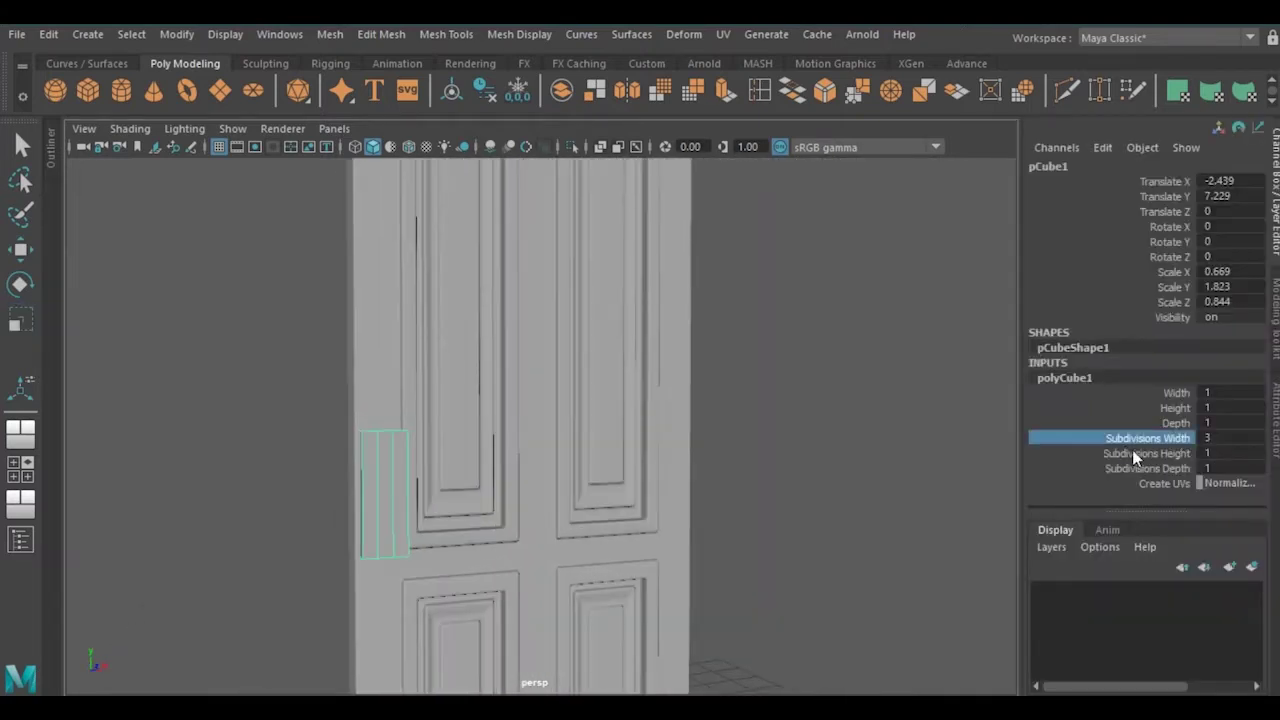
In front view, taper the lock plate's upper vertex row to start the keyhole shape
click(334, 128)
click(545, 185)
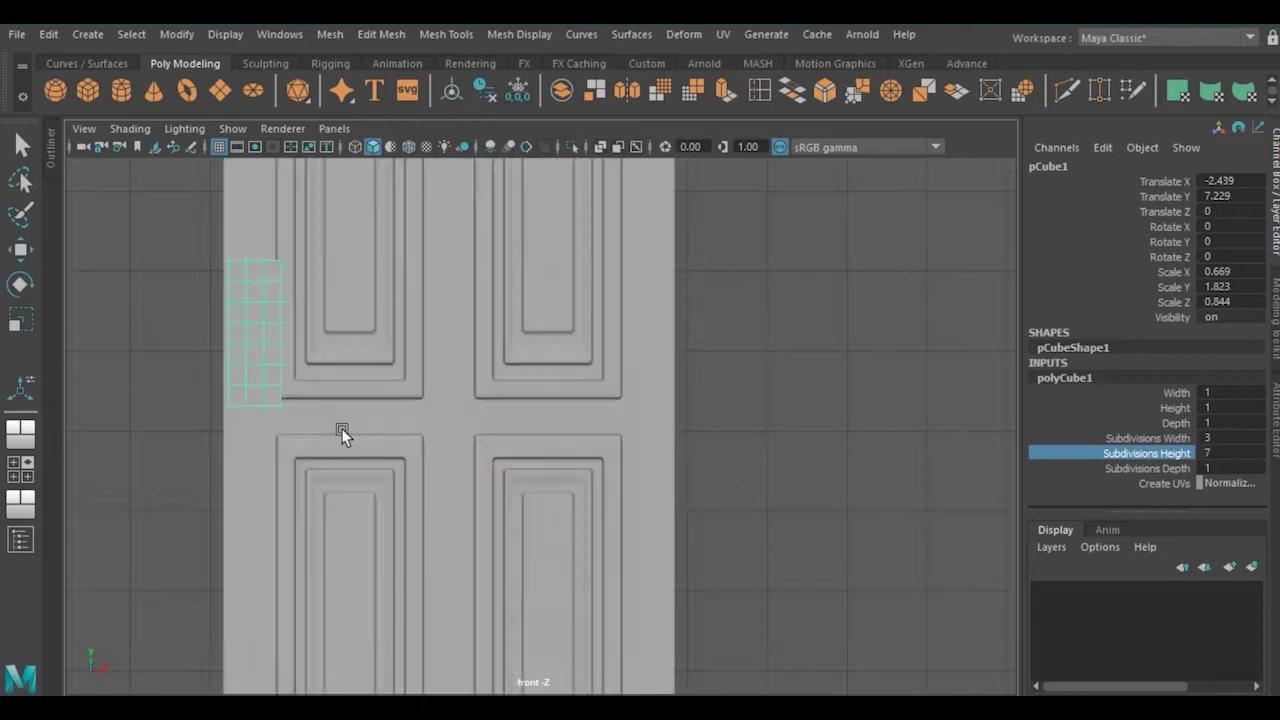
scroll(343, 432, up, 3)
scroll(320, 293, up, 2)
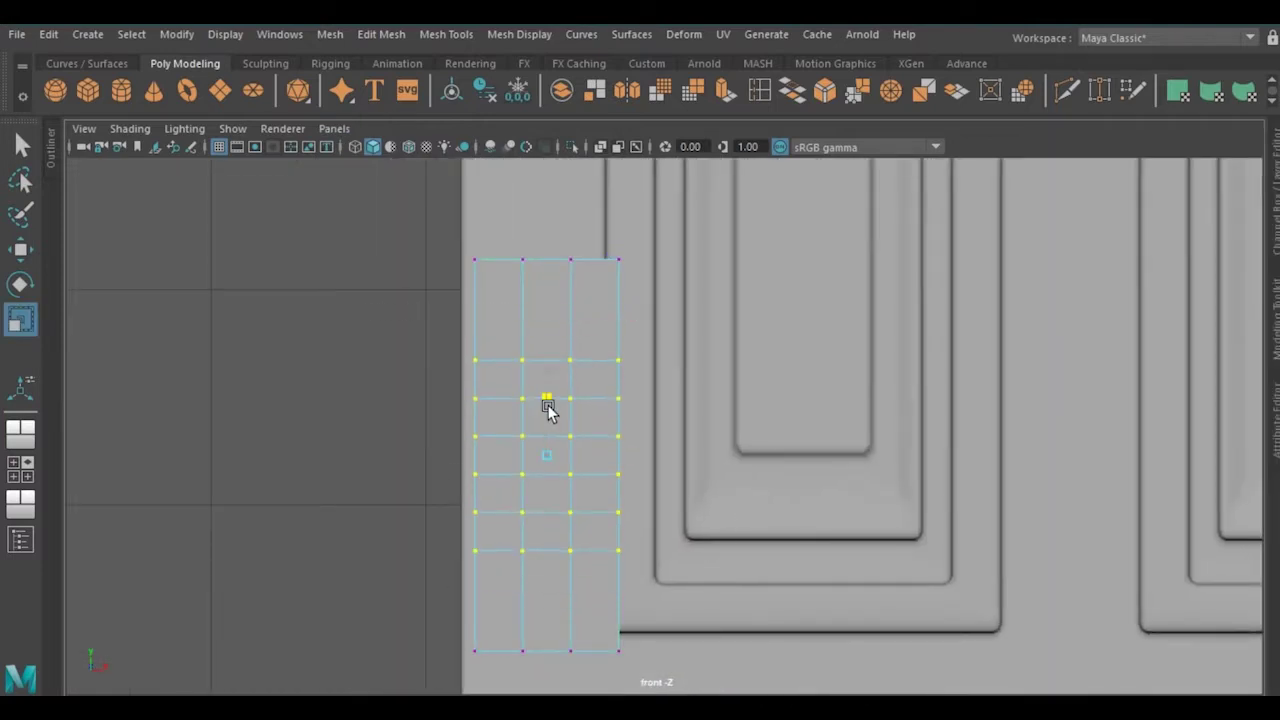
scroll(591, 462, up, 3)
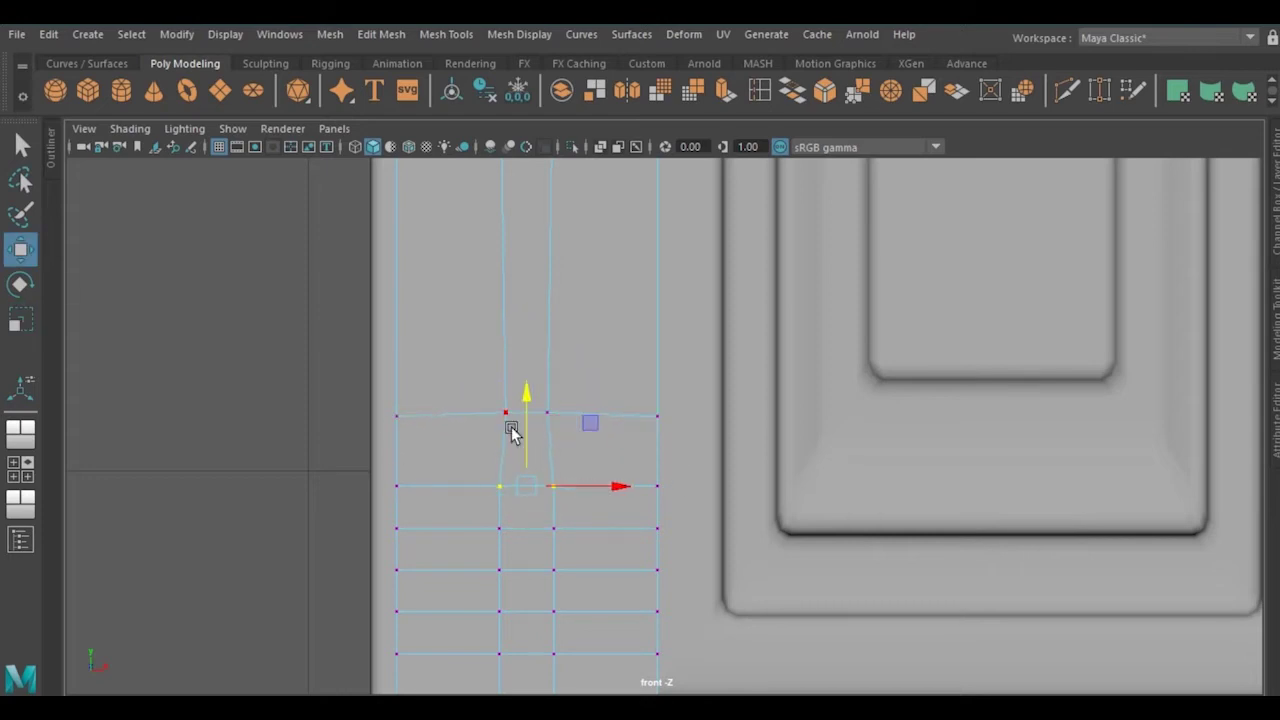
scroll(333, 420, up, 1)
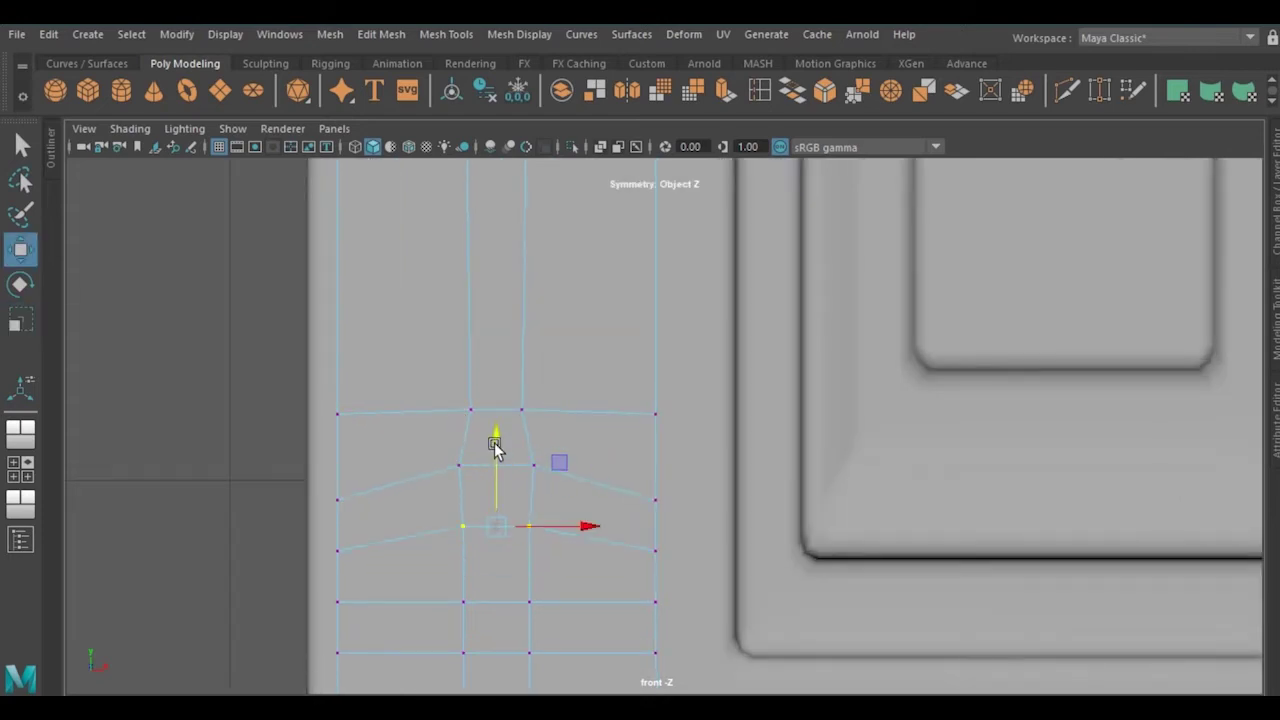
key(r)
alt+middle_drag(451, 477, 518, 343)
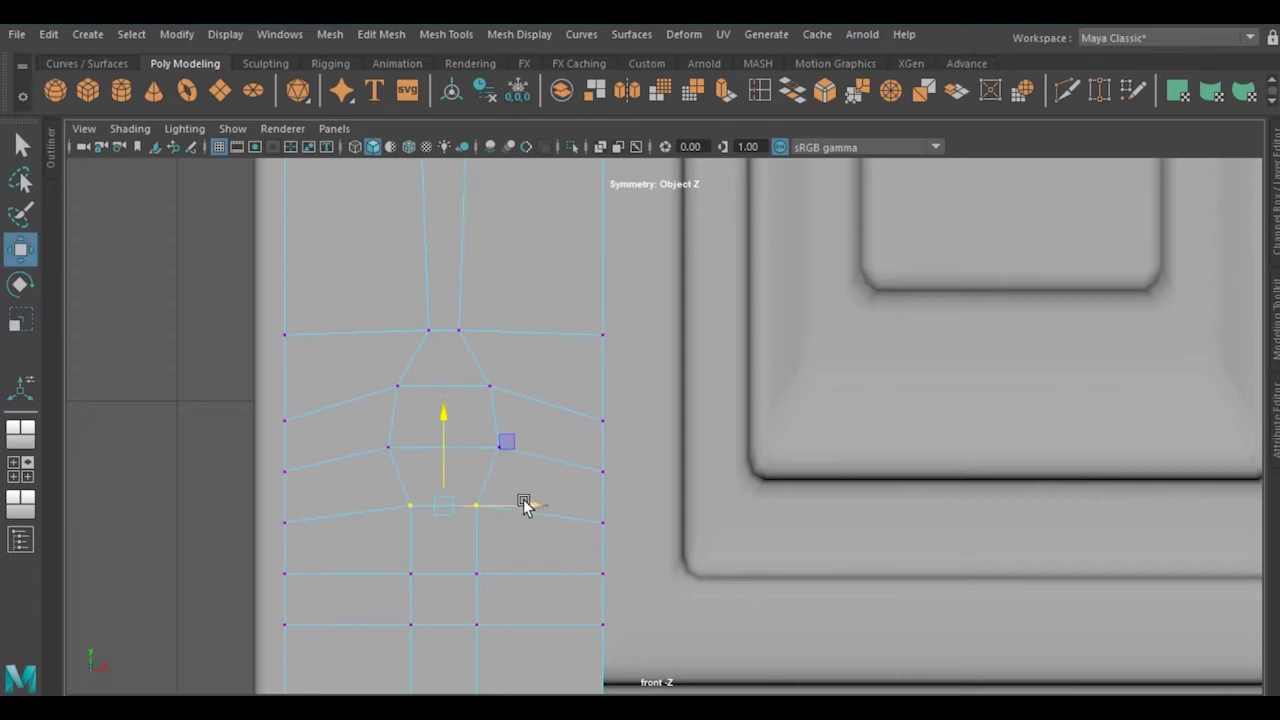
Scale and reshape the lower vertex rows to complete the keyhole outline
scroll(517, 514, up, 1)
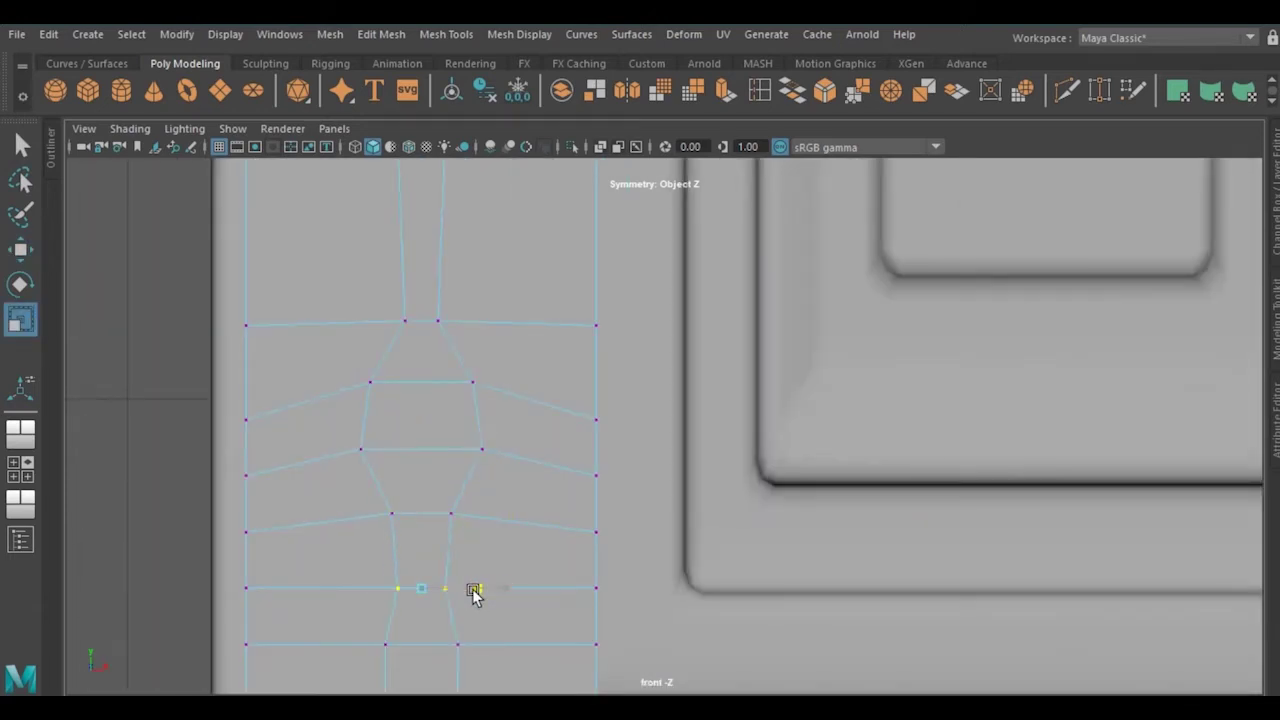
alt+middle_drag(475, 592, 486, 577)
click(486, 531)
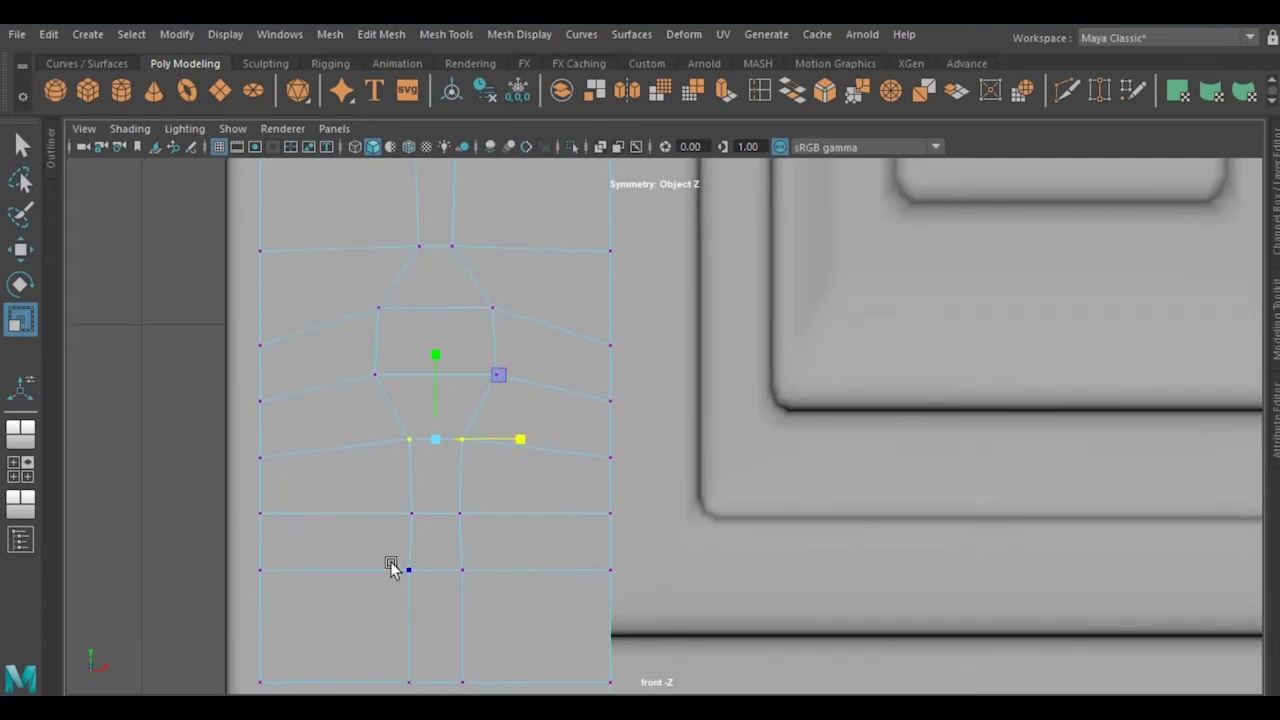
click(391, 563)
alt+middle_drag(471, 509, 522, 537)
scroll(486, 417, down, 3)
scroll(449, 428, up, 3)
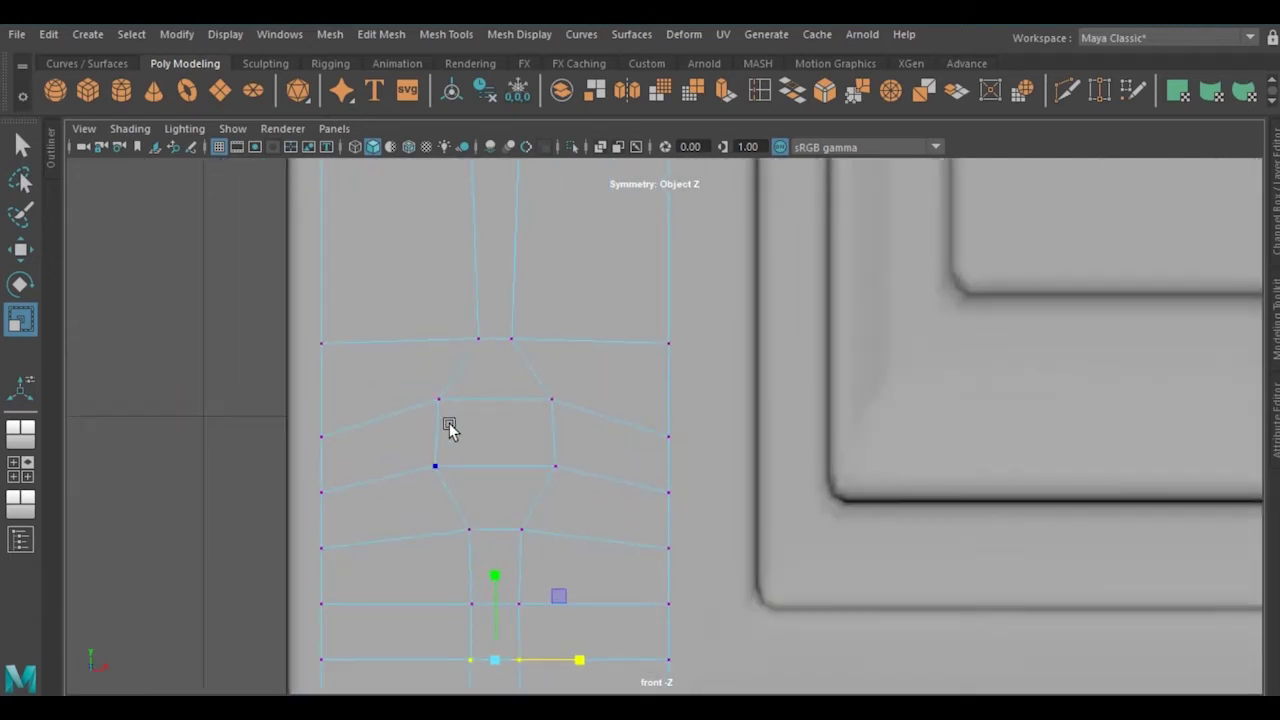
scroll(694, 467, up, 1)
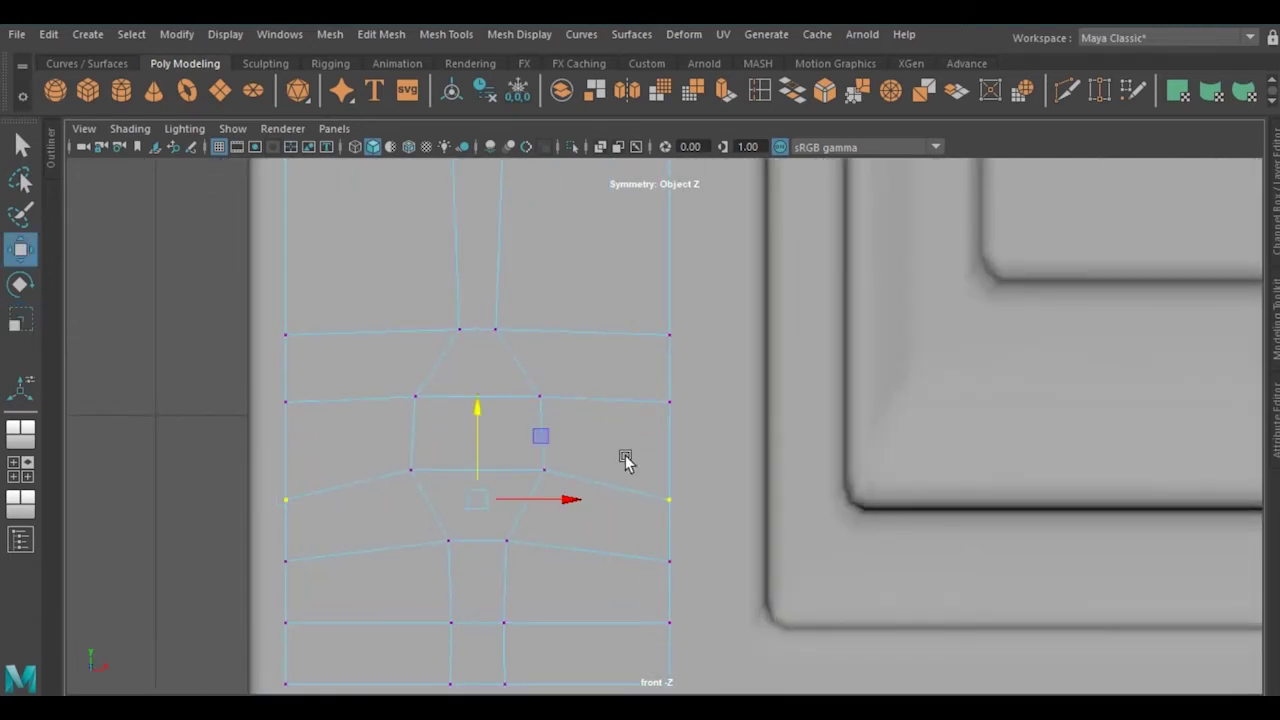
alt+middle_drag(480, 460, 469, 418)
click(440, 500)
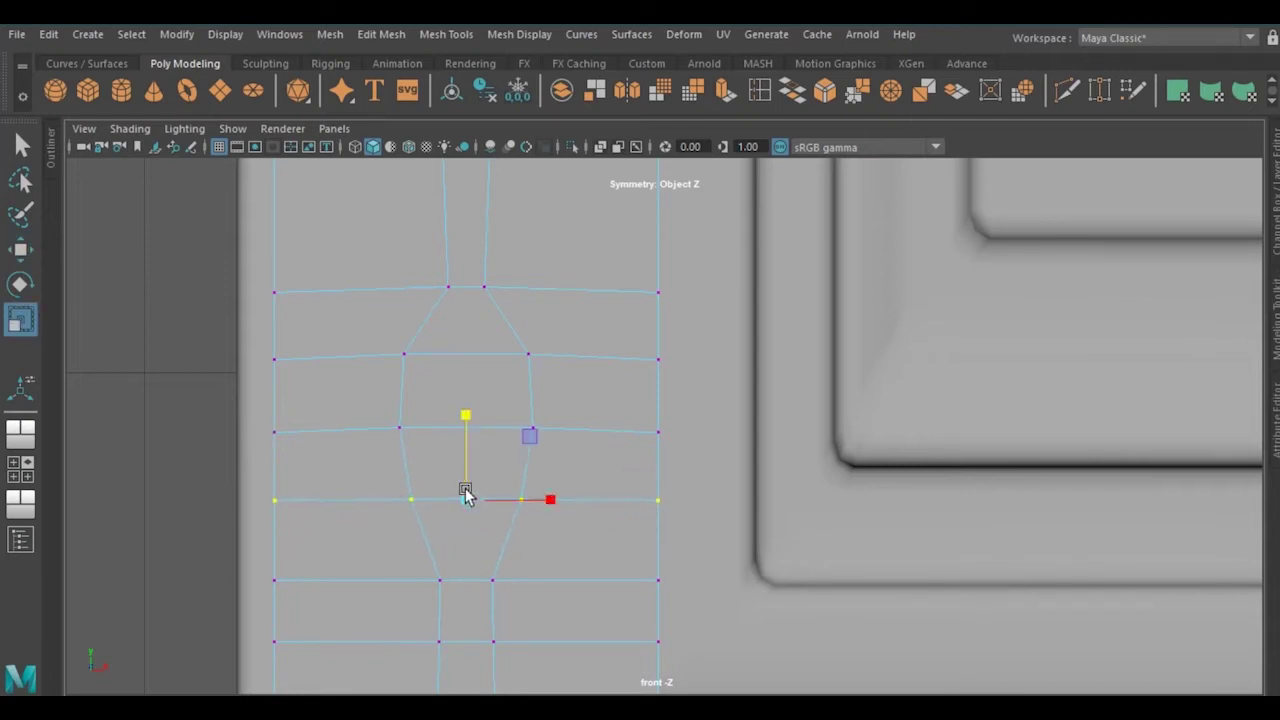
scroll(466, 494, down, 3)
scroll(636, 562, up, 1)
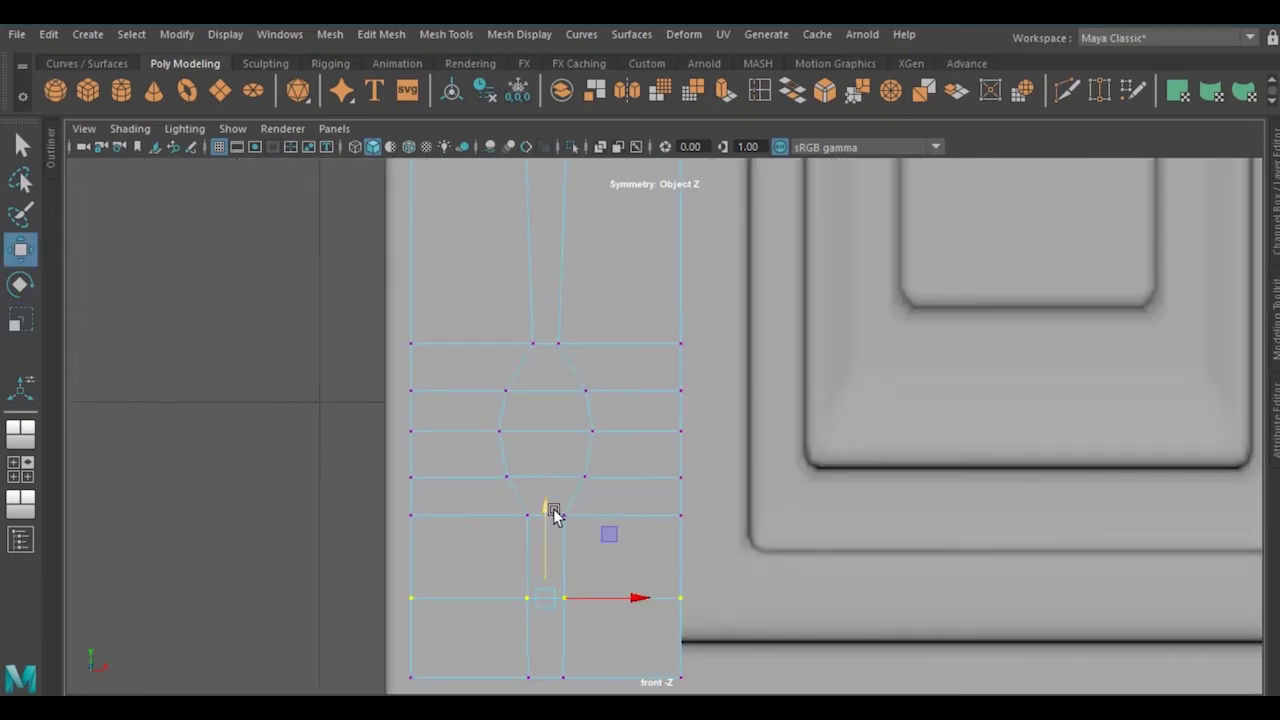
Select the keyhole faces on the lock plate
click(334, 128)
click(545, 148)
key(r)
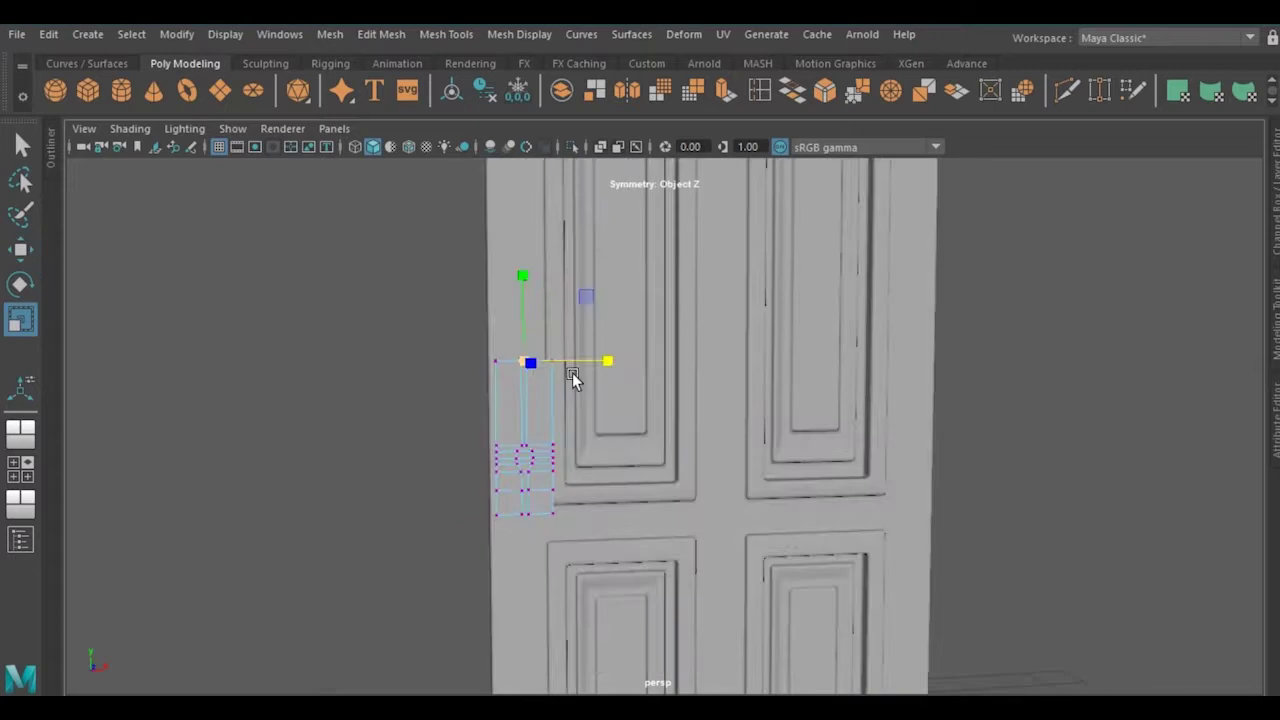
click(334, 128)
click(563, 191)
right_drag(380, 190, 380, 237)
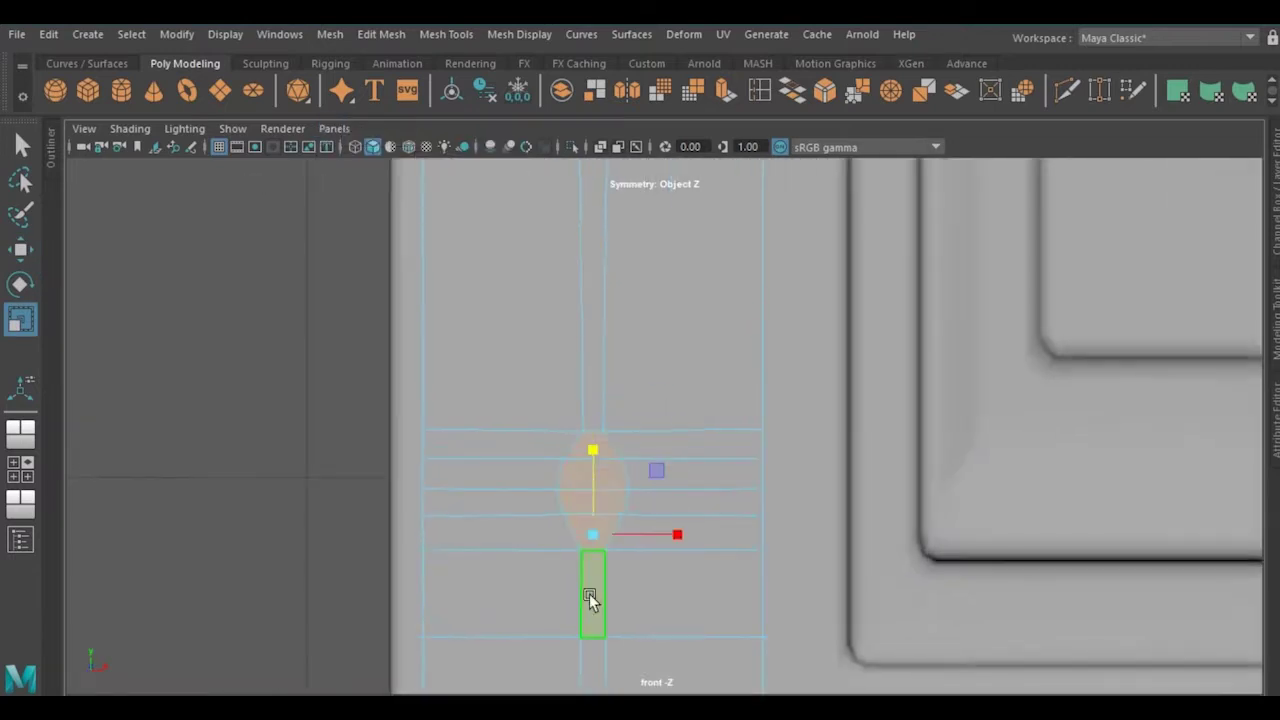
click(334, 128)
click(548, 149)
Extrude the keyhole faces inward by -0.035 and inspect the lock plate
mouse_move(509, 394)
alt+mouse_down()
mouse_move(560, 334)
mouse_move(855, 395)
alt+mouse_up()
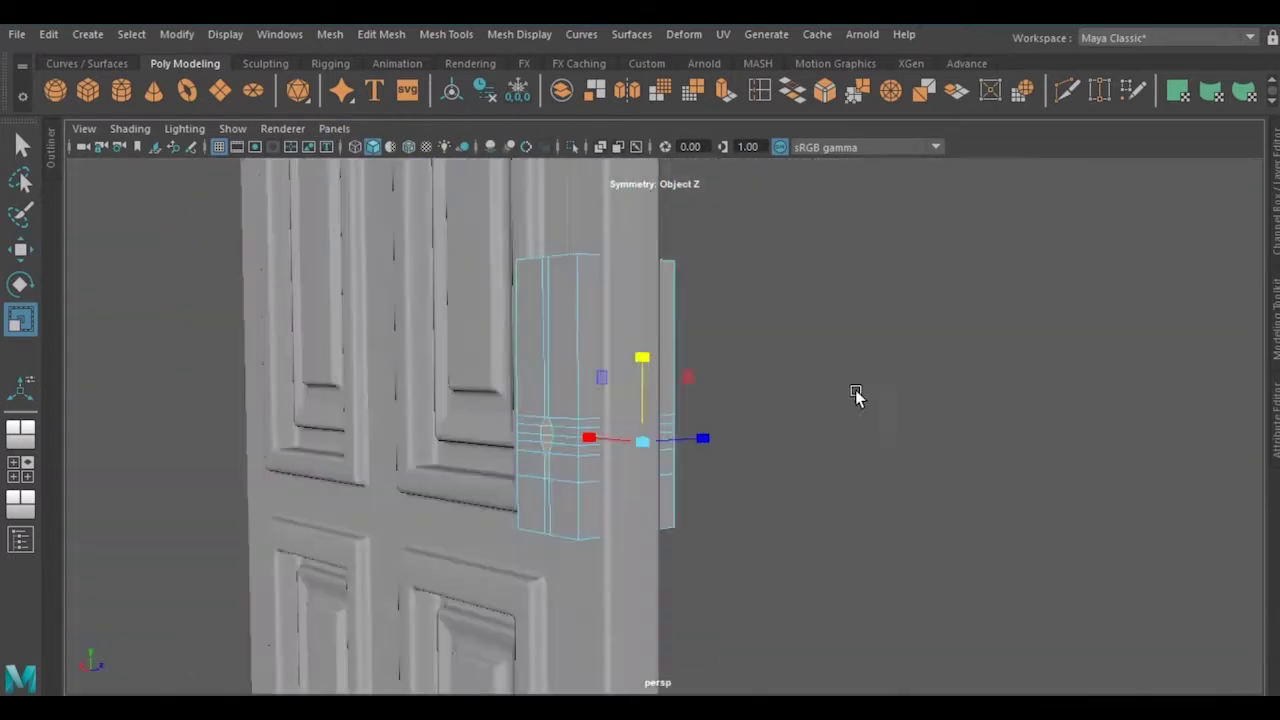
key(f)
key(ctrl+e)
scroll(505, 393, up, 3)
mouse_move(751, 480)
alt+mouse_down()
mouse_move(883, 443)
mouse_move(746, 466)
mouse_move(769, 442)
mouse_move(443, 563)
mouse_move(391, 471)
mouse_move(380, 477)
alt+mouse_up()
right_drag(239, 188, 265, 240)
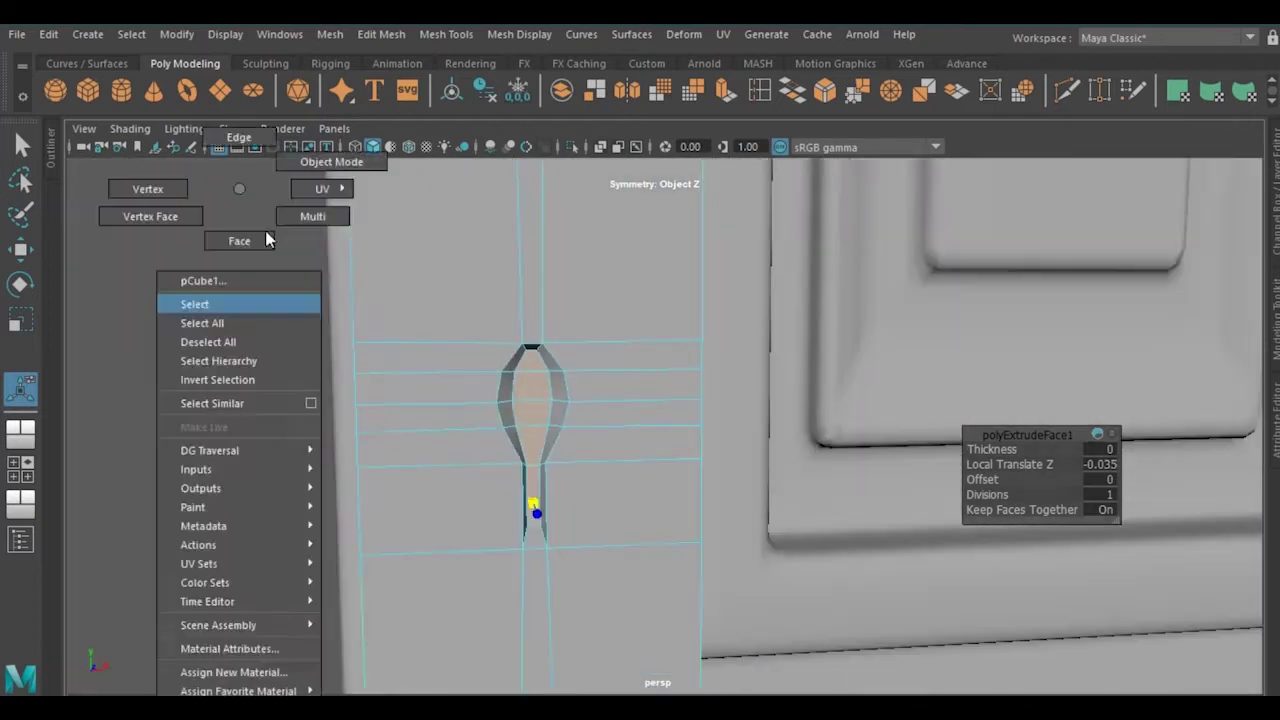
alt+drag(269, 366, 146, 371)
Scale the new sphere to 0.309 and set its rotation beside the door
key(f)
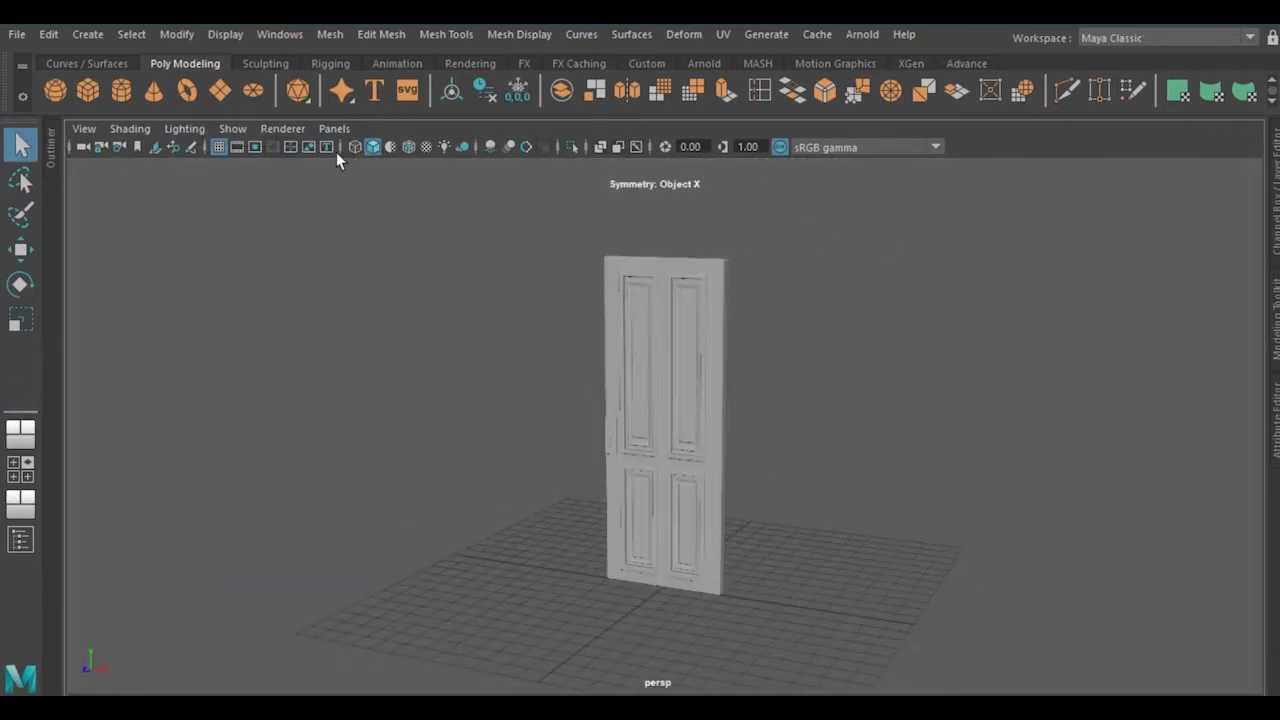
alt+drag(703, 540, 586, 514)
alt+right_drag(586, 514, 720, 406)
alt+drag(720, 406, 429, 449)
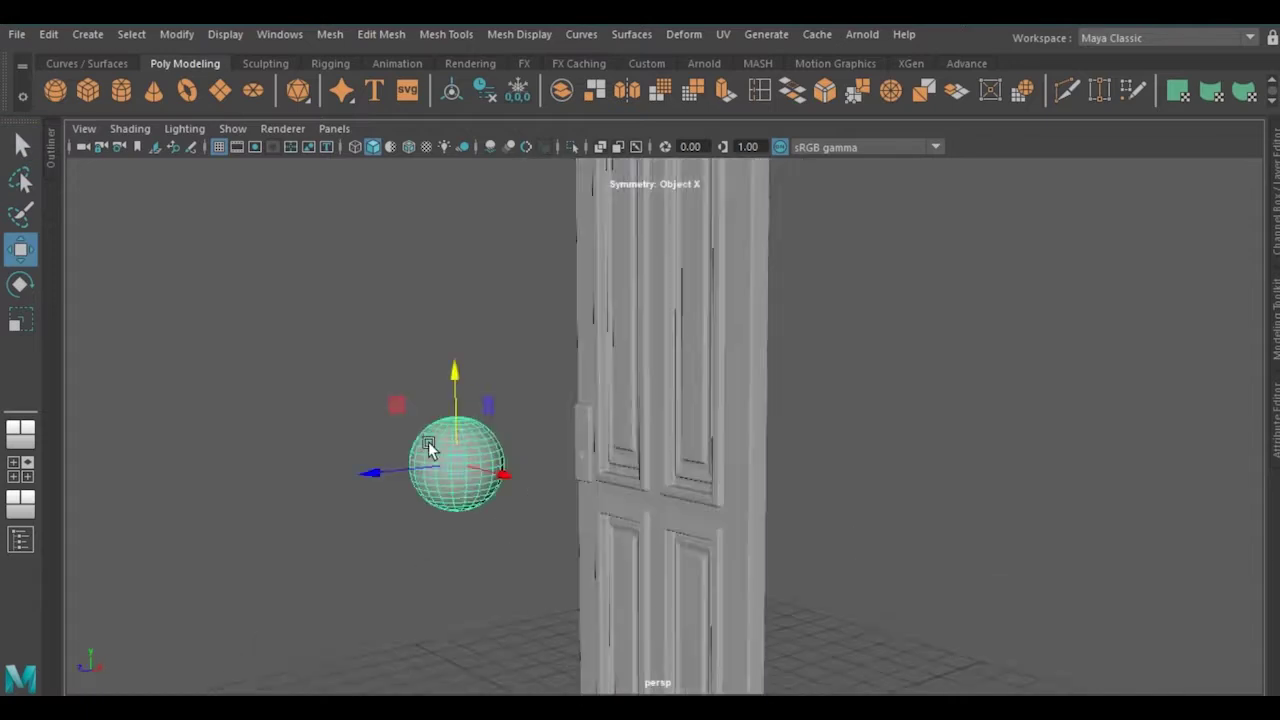
key(r)
alt+right_drag(416, 462, 600, 413)
alt+drag(600, 413, 846, 397)
key(ctrl+a)
click(1211, 241)
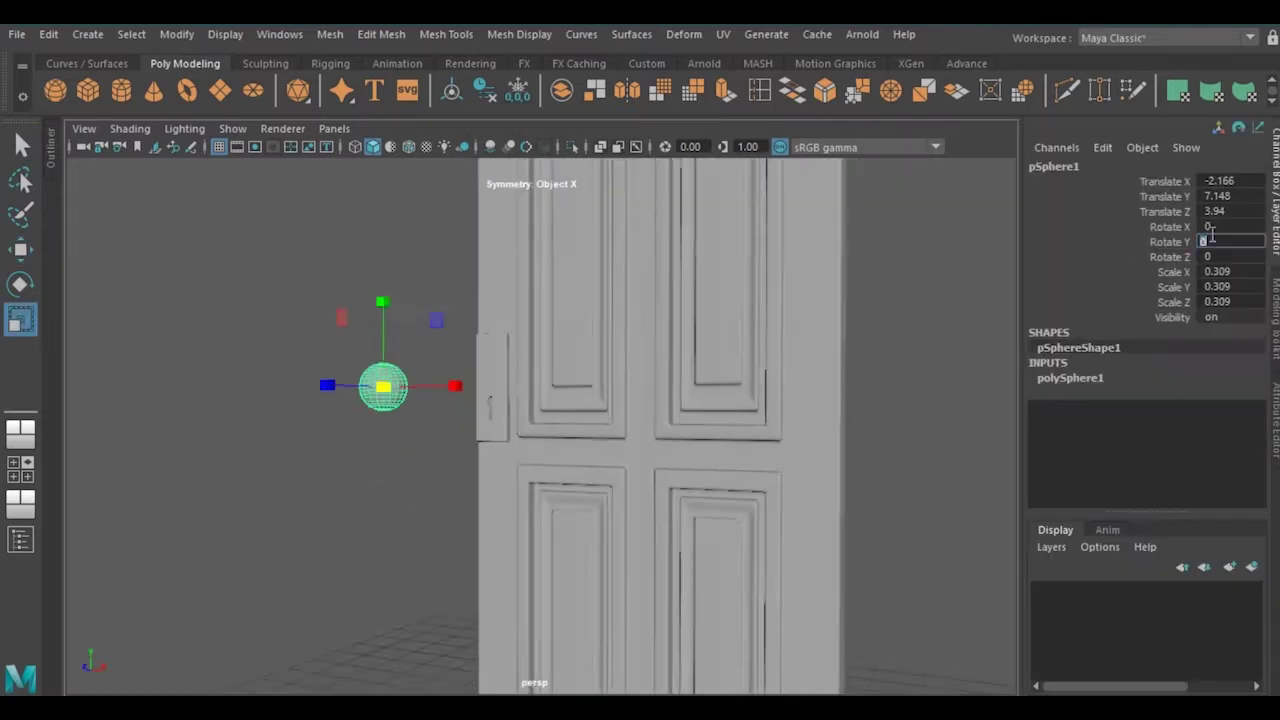
mouse_move(654, 342)
alt+mouse_down()
mouse_move(593, 403)
mouse_move(556, 371)
mouse_move(871, 340)
alt+mouse_up()
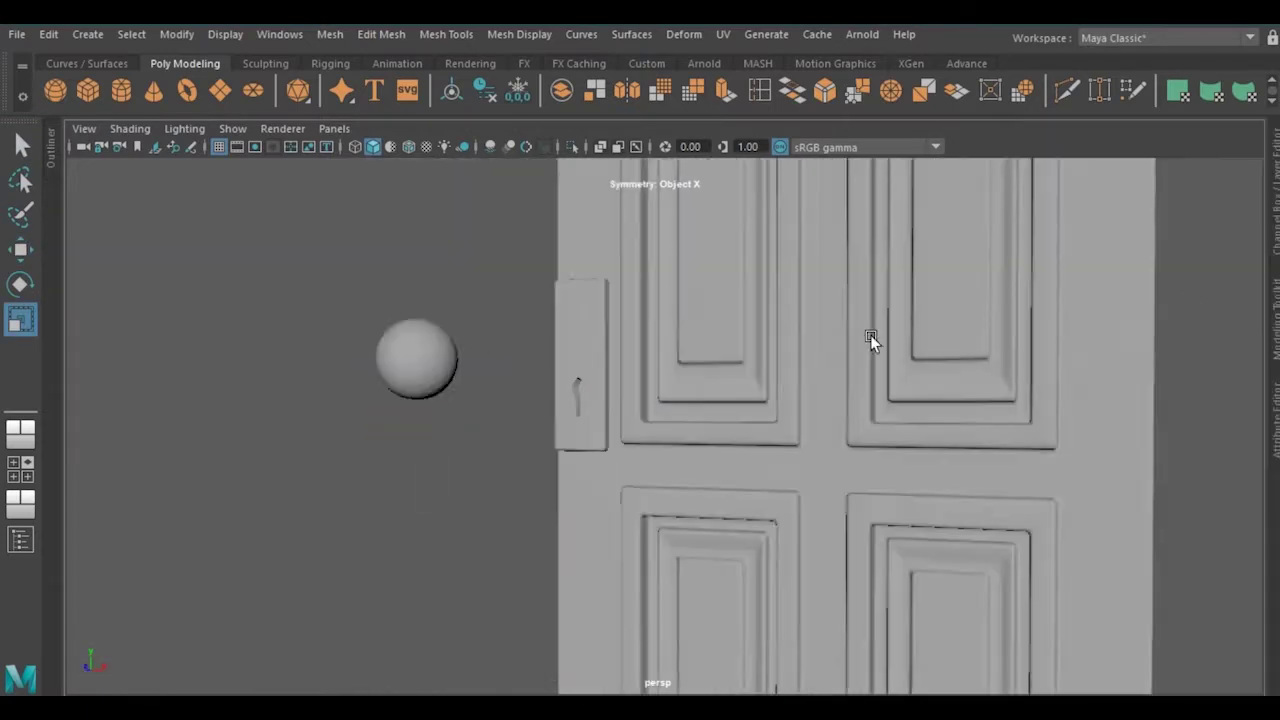
key(ctrl+a)
From the top view, select the faces on one side of the sphere
click(335, 128)
click(551, 206)
key(w)
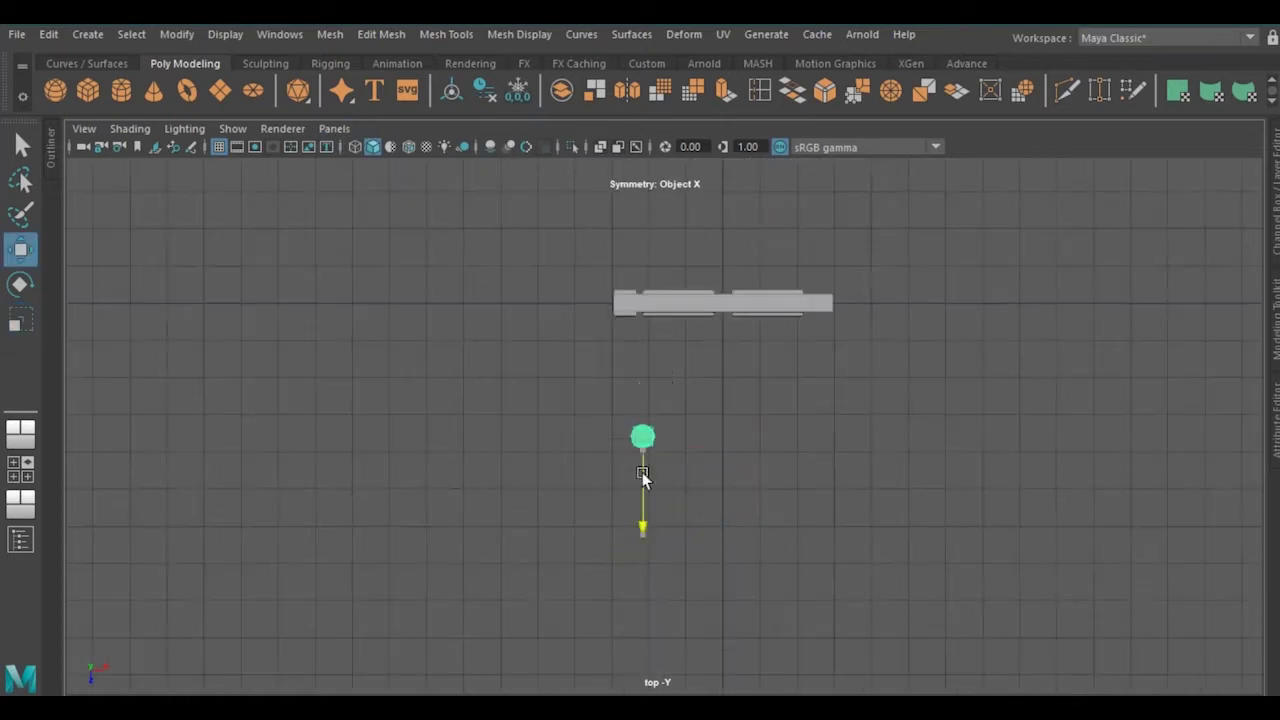
scroll(718, 335, up, 5)
scroll(634, 543, up, 2)
right_click(790, 205)
drag(405, 408, 706, 475)
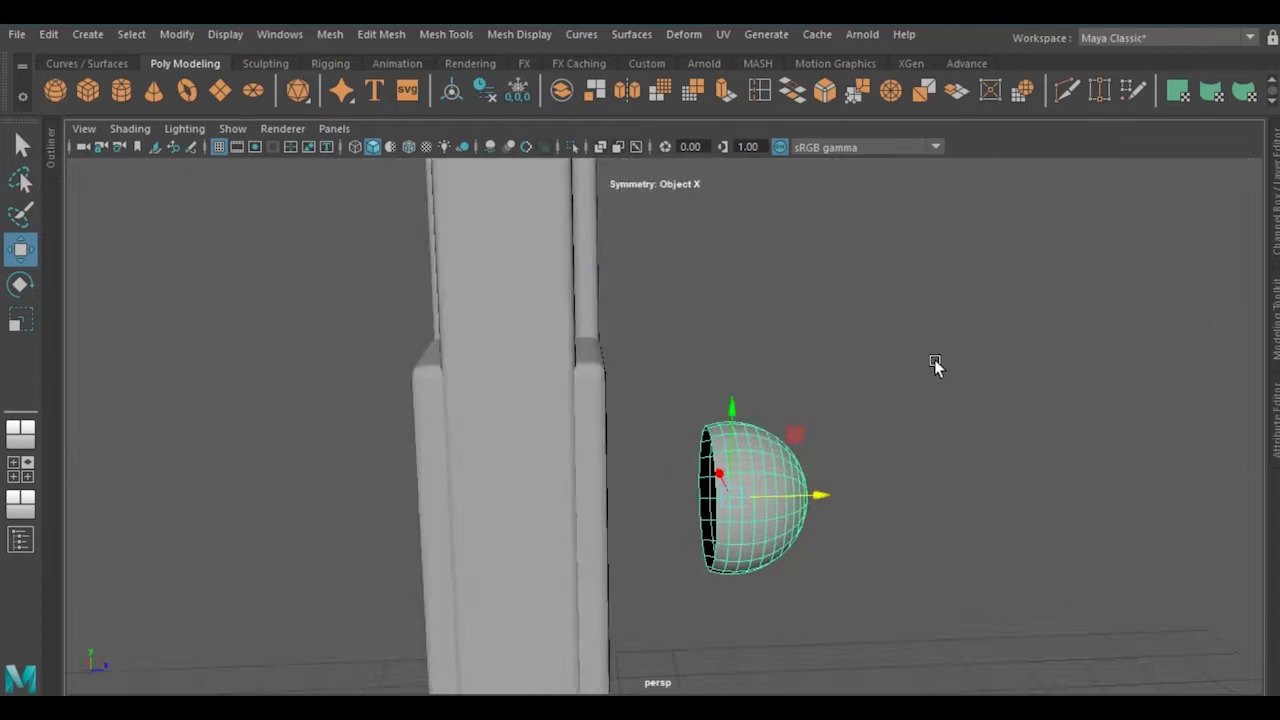
Select the knob's half facing away from the door in top orthographic view
click(334, 128)
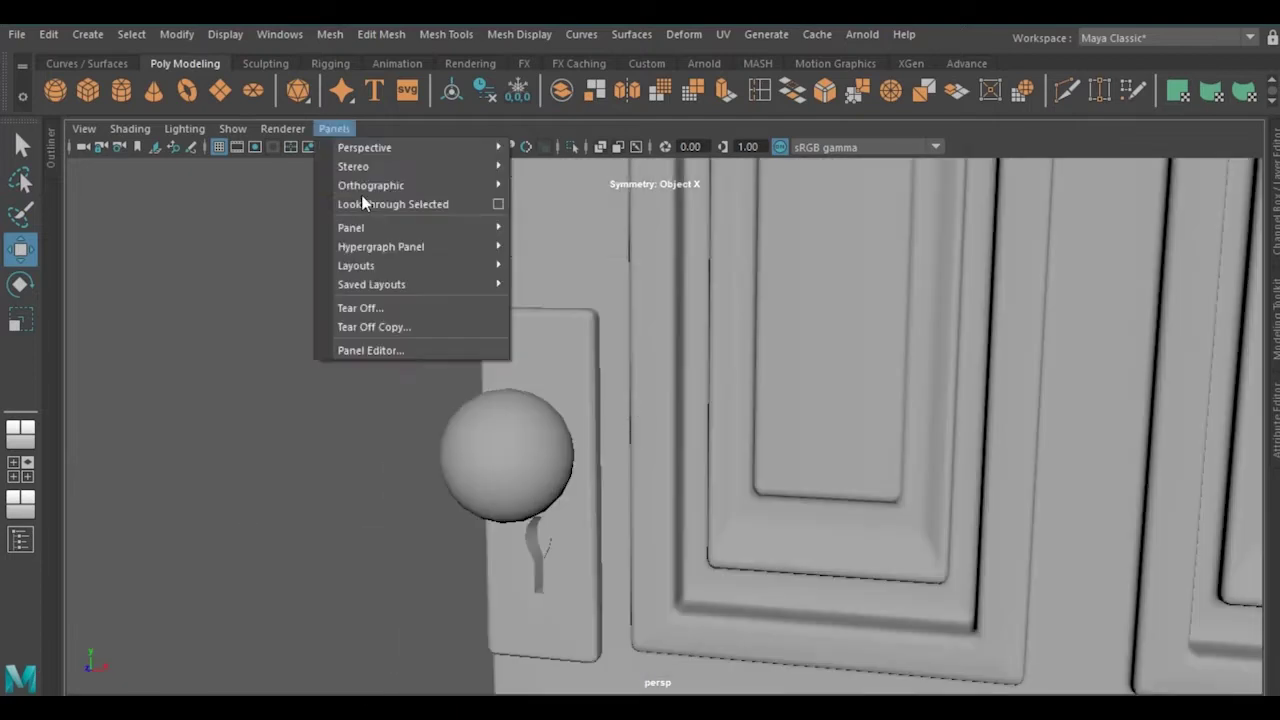
click(545, 185)
click(550, 531)
right_click(357, 186)
key(r)
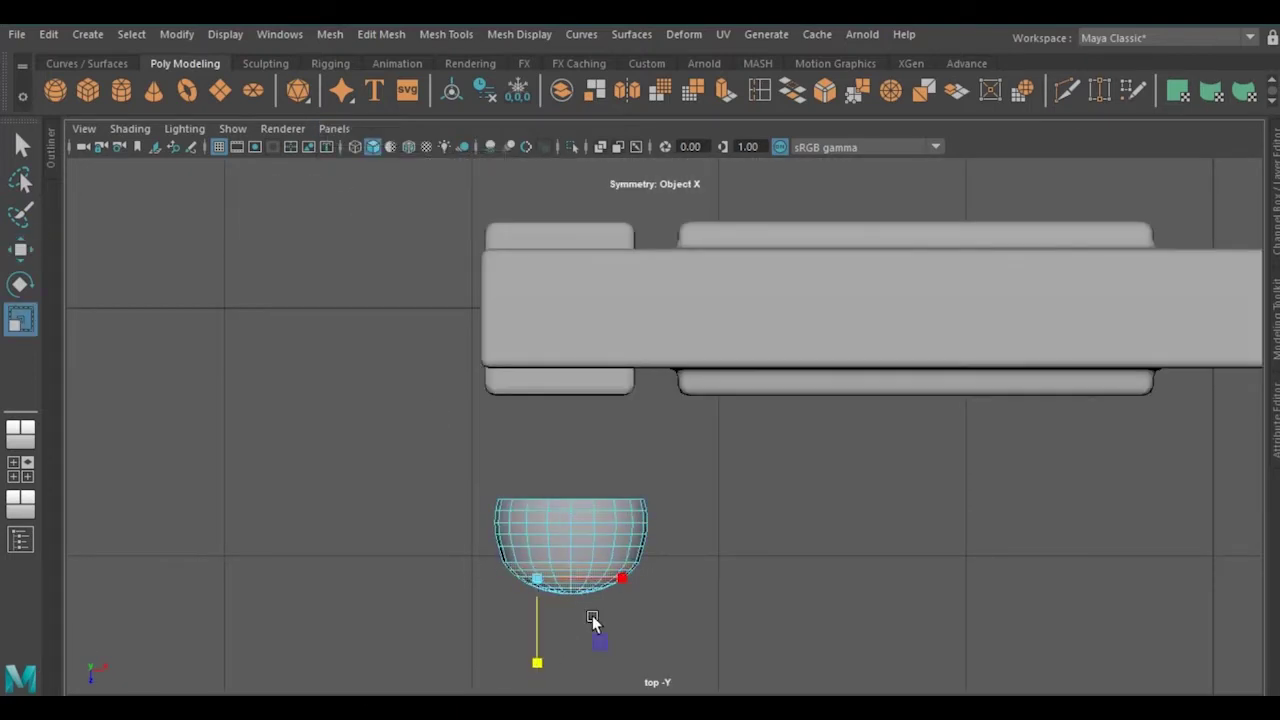
scroll(592, 622, up, 3)
drag(748, 580, 377, 457)
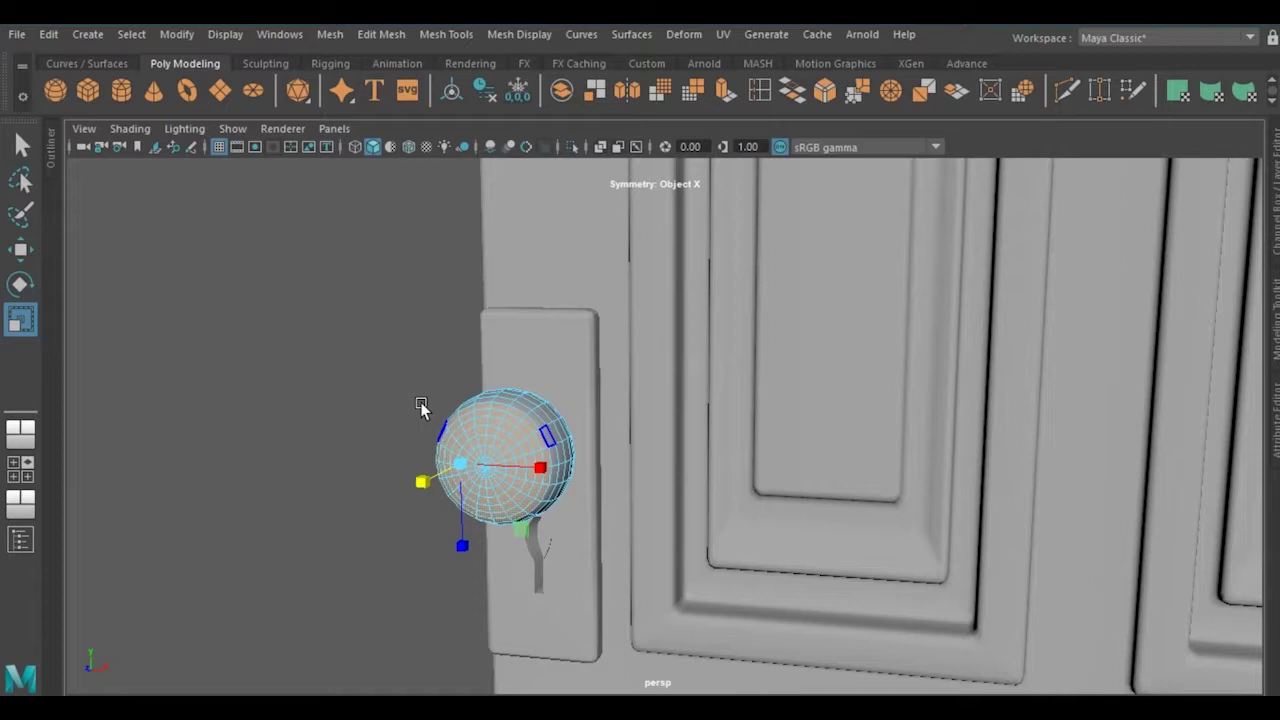
mouse_move(423, 409)
alt+mouse_down()
mouse_move(314, 380)
mouse_move(343, 420)
mouse_move(338, 440)
mouse_move(457, 443)
mouse_move(720, 521)
mouse_move(720, 551)
mouse_move(595, 455)
mouse_move(700, 400)
mouse_move(539, 471)
mouse_move(578, 486)
mouse_move(565, 452)
mouse_move(795, 427)
mouse_move(760, 318)
mouse_move(569, 449)
mouse_move(771, 449)
mouse_move(782, 497)
mouse_move(778, 474)
mouse_move(640, 430)
alt+mouse_up()
Extrude the knob's open edge onto the lock plate and frame the door
key(ctrl+e)
key(ctrl+e)
key(ctrl+e)
key(ctrl+e)
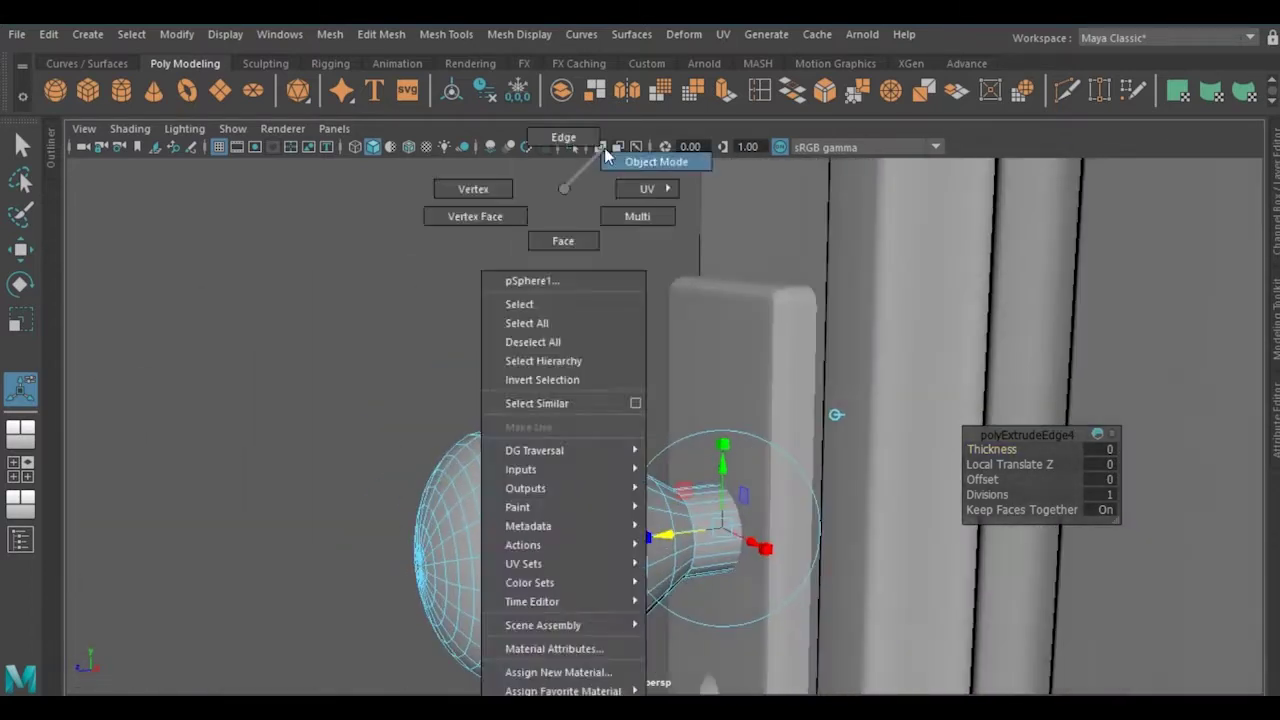
right_drag(560, 186, 623, 160)
mouse_move(623, 160)
alt+mouse_down()
mouse_move(753, 475)
mouse_move(588, 514)
mouse_move(677, 509)
mouse_move(766, 474)
mouse_move(757, 543)
mouse_move(629, 428)
alt+mouse_up()
key(w)
key(f)
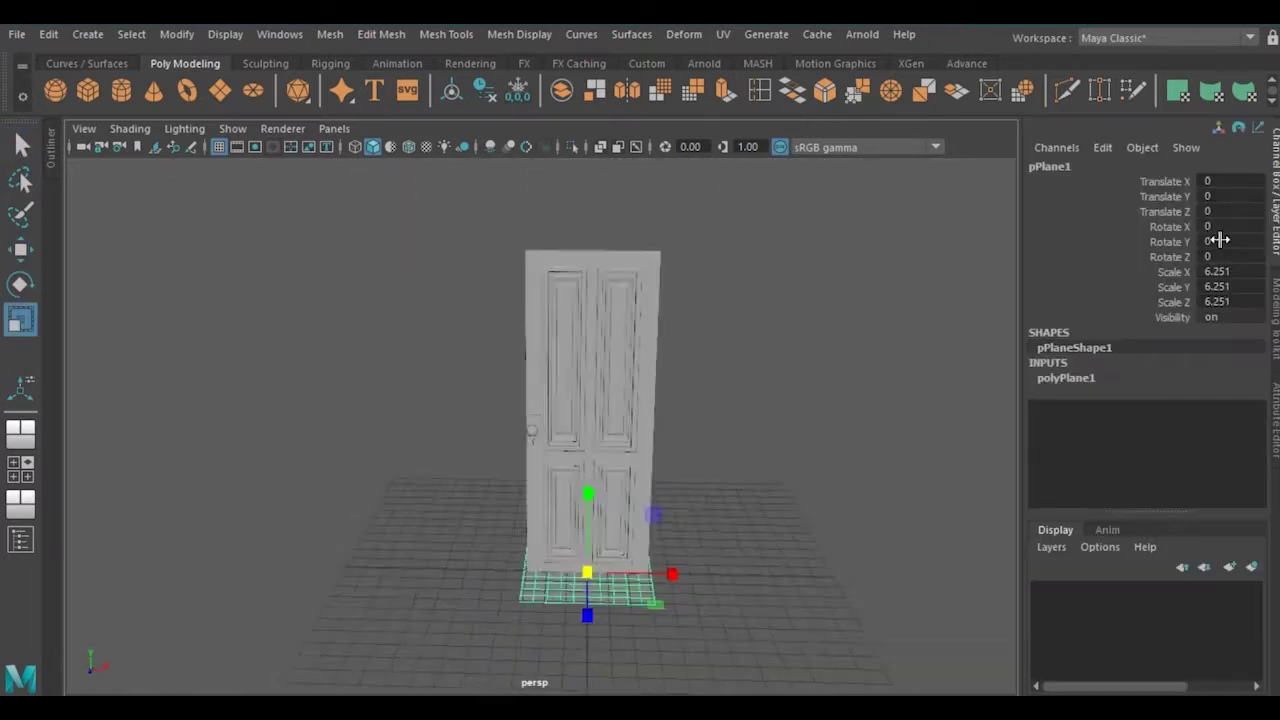
Stand a plane scaled 6.251 upright with Rotate X -90 in front of the door
key(ctrl+shift+a)
mouse_move(463, 320)
alt+mouse_down()
mouse_move(620, 389)
mouse_move(697, 480)
mouse_move(609, 151)
alt+mouse_up()
key(w)
click(600, 147)
key(ctrl+shift+a)
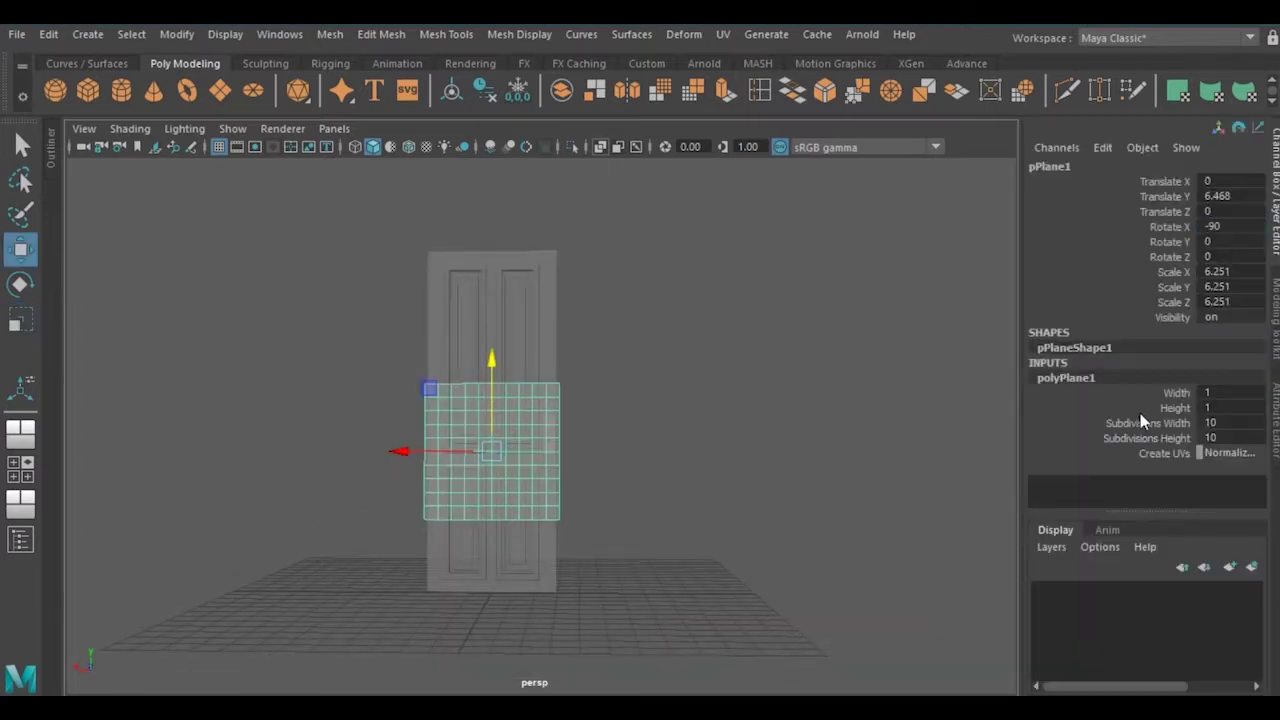
key(ctrl+shift+a)
In front view, raise the plane's middle edge loop near the door top and widen it in X
click(334, 128)
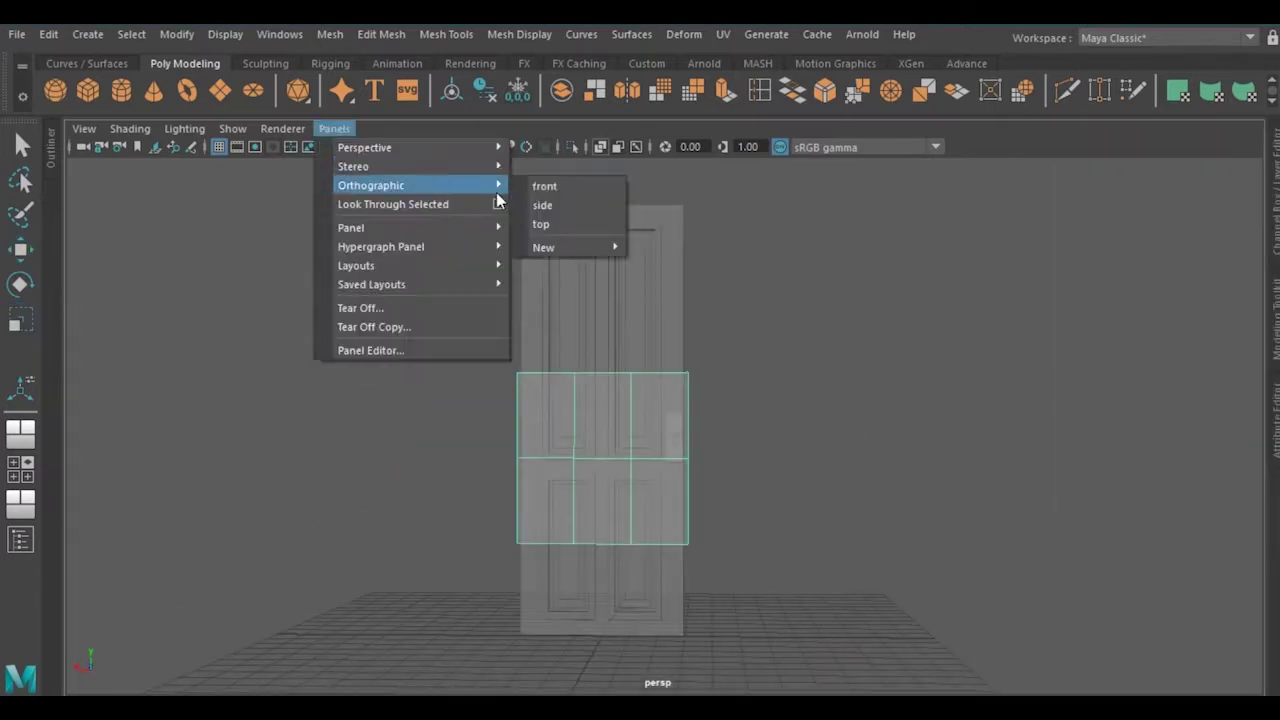
click(543, 183)
key(r)
drag(386, 337, 829, 477)
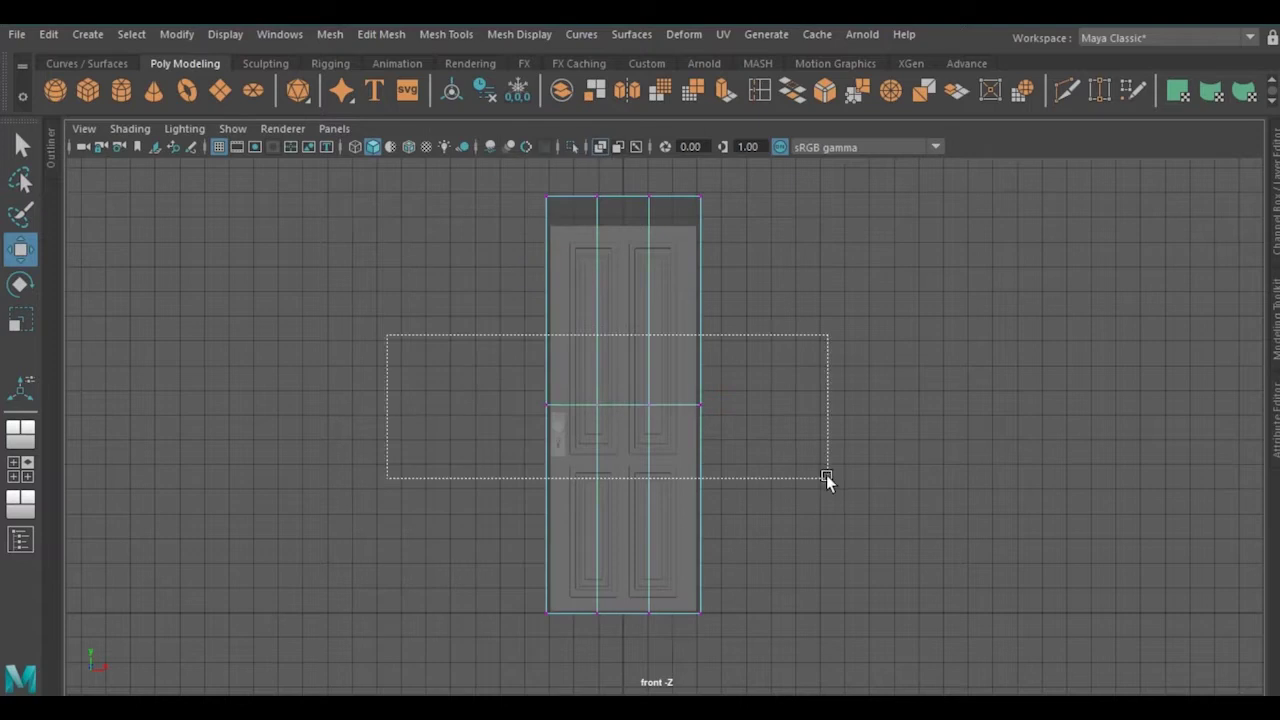
drag(623, 350, 614, 173)
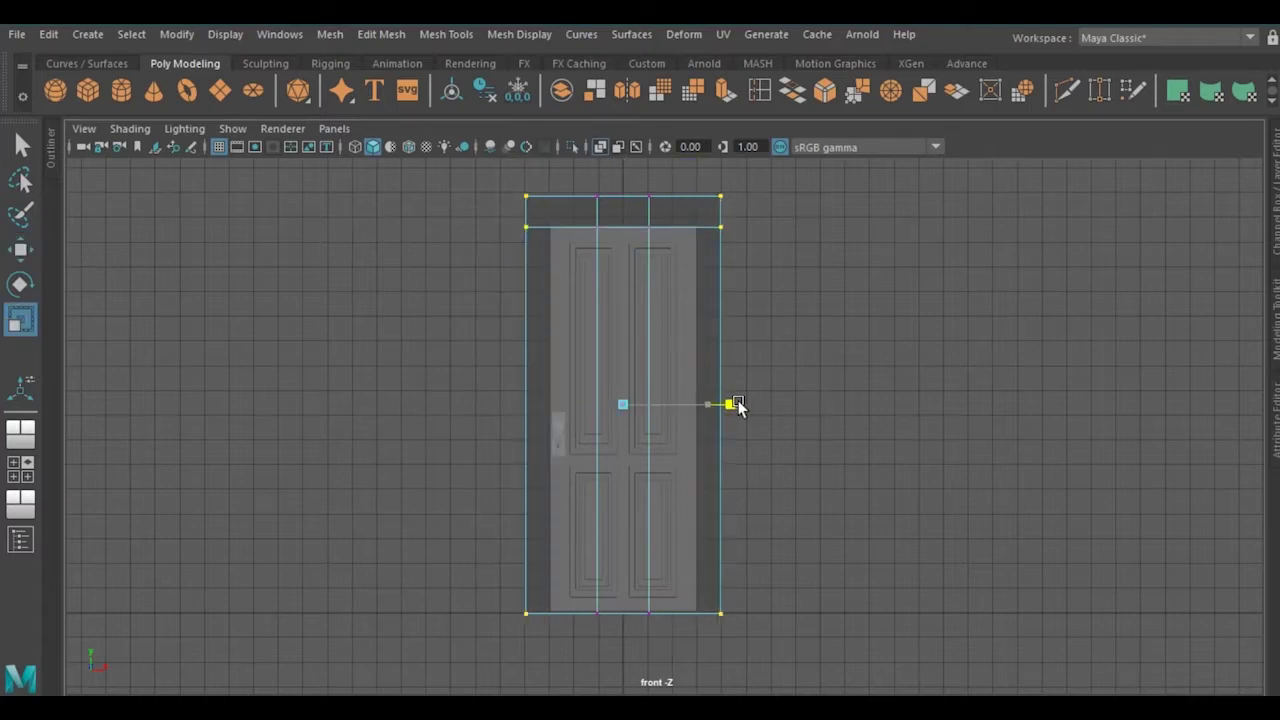
drag(737, 404, 706, 405)
scroll(671, 577, up, 1)
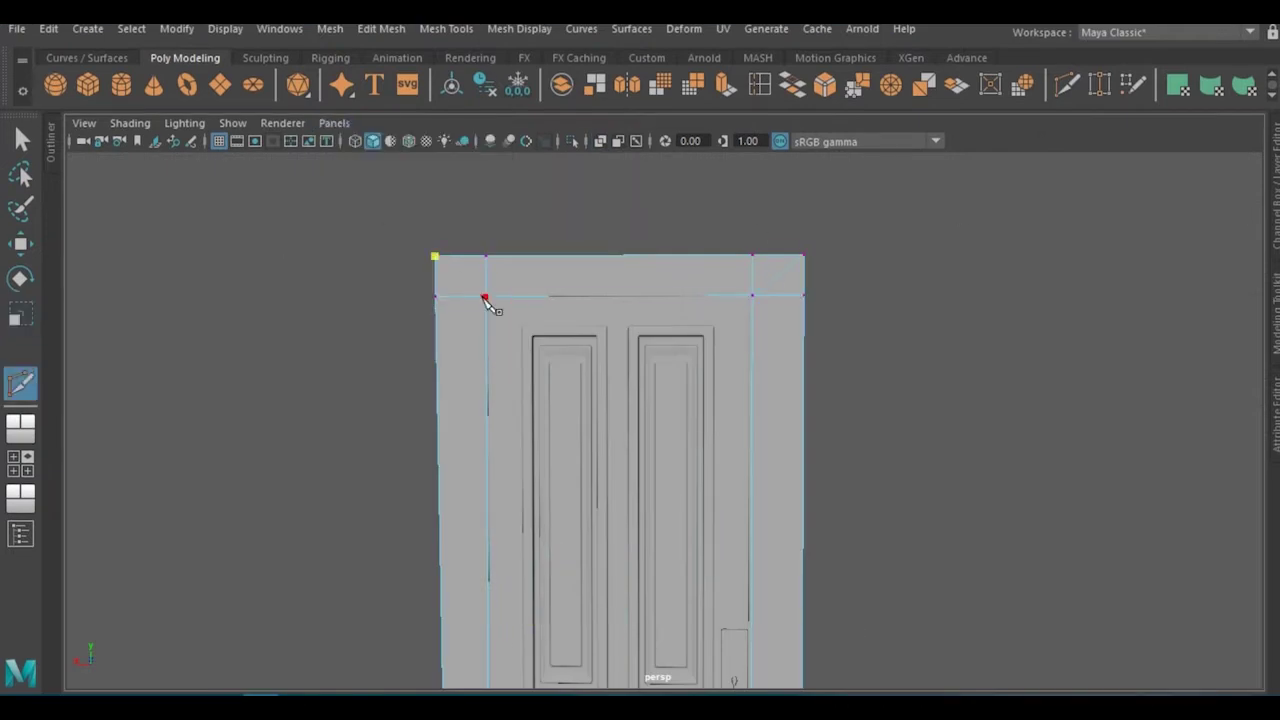
Finish the Multi-Cut around the door and select the frame's inner edges
key(w)
right_drag(331, 178, 243, 180)
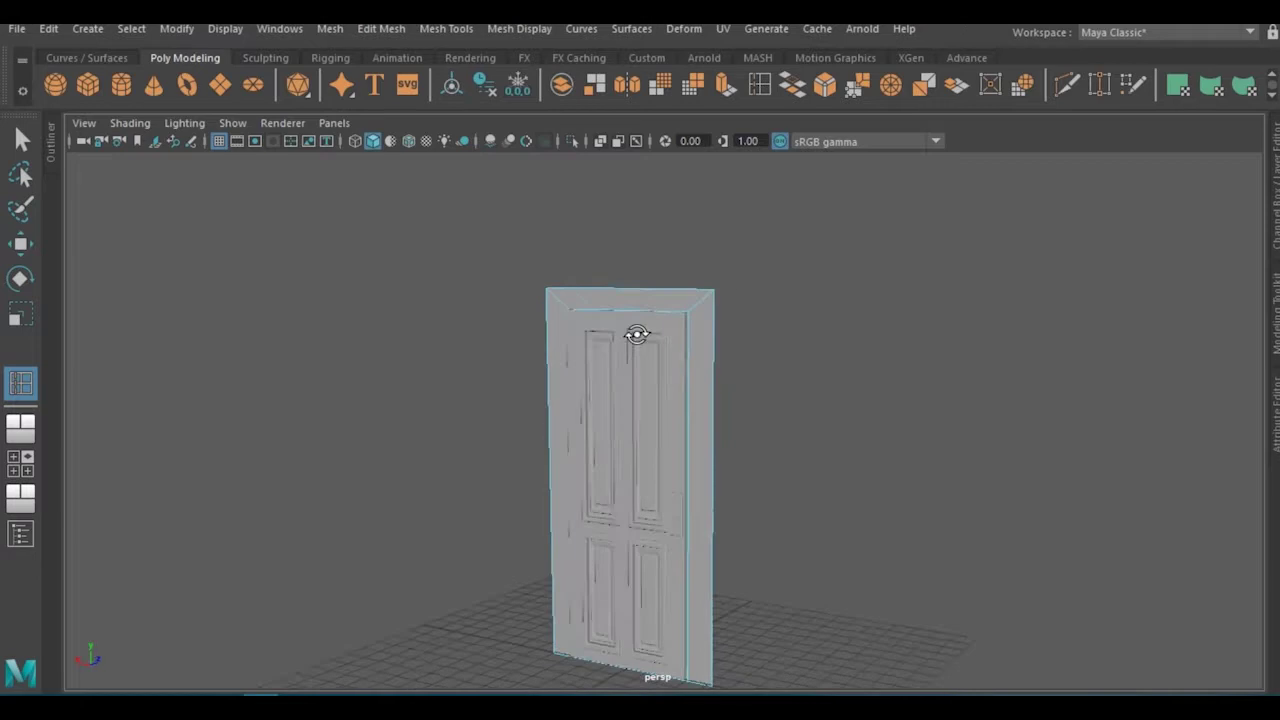
alt+drag(757, 331, 783, 303)
scroll(421, 530, down, 3)
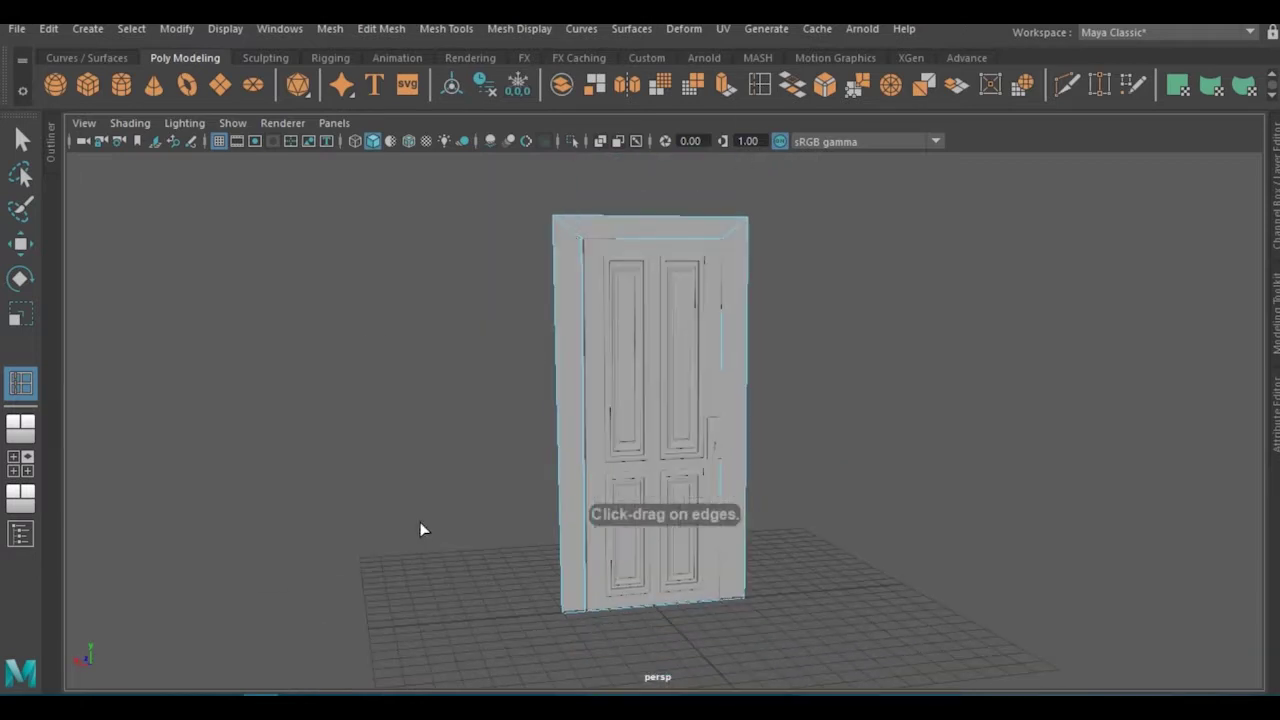
alt+drag(528, 384, 571, 380)
scroll(634, 349, up, 2)
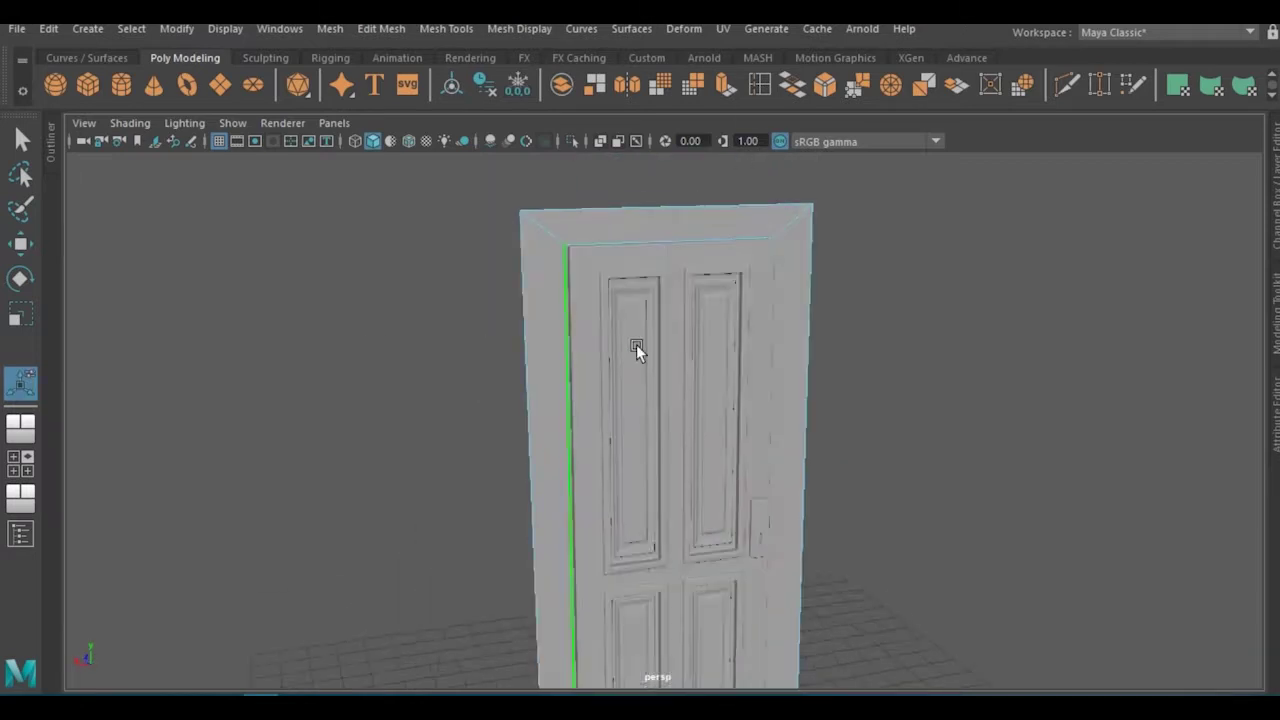
Bevel the frame's inner edges at fraction 0.5, adjusting the segment count
shift+right_drag(923, 260, 1028, 260)
click(992, 458)
alt+drag(800, 330, 917, 366)
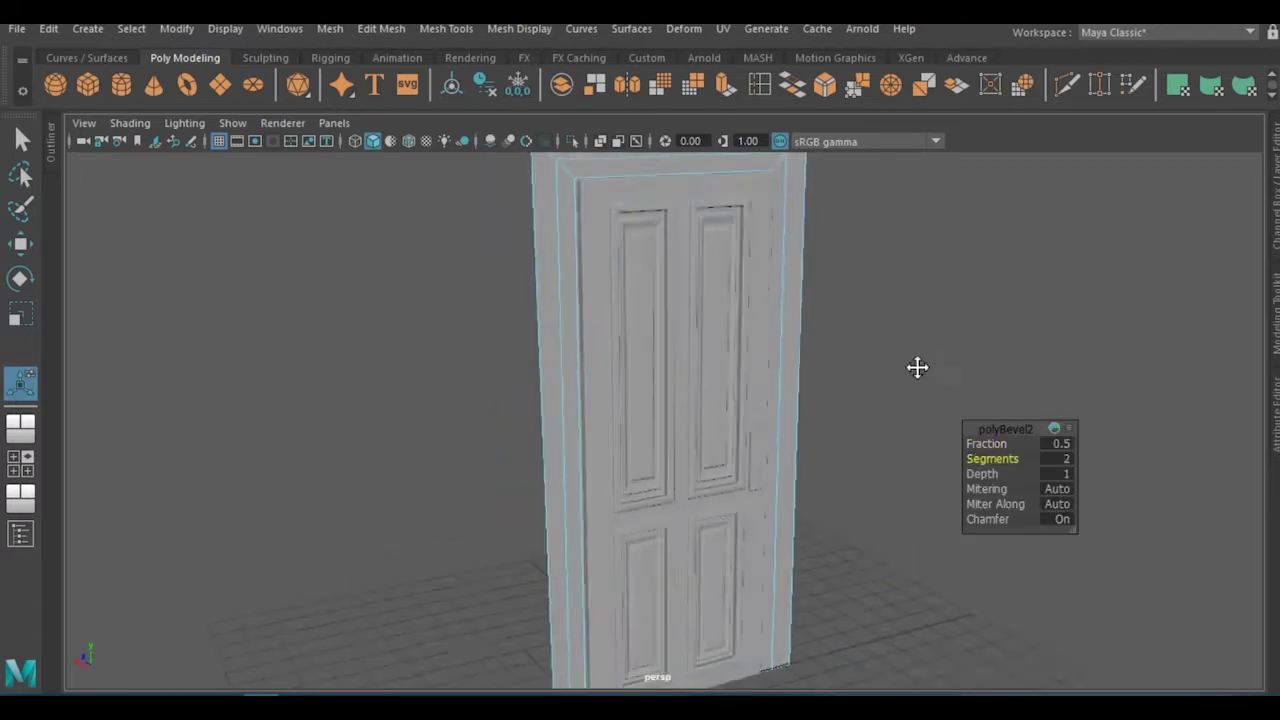
middle_drag(917, 366, 897, 391)
alt+drag(897, 391, 604, 145)
In the front view, select the door frame's top corner vertices and scale them
scroll(640, 411, up, 2)
click(334, 122)
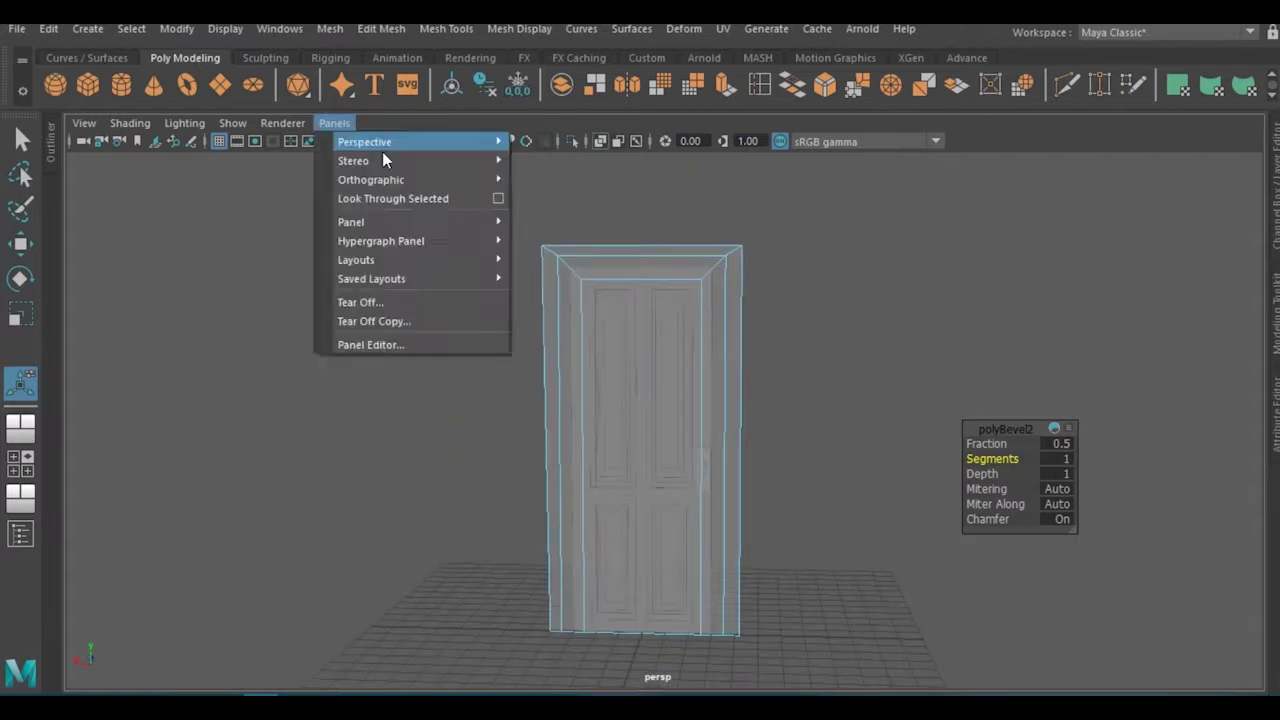
click(540, 180)
key(q)
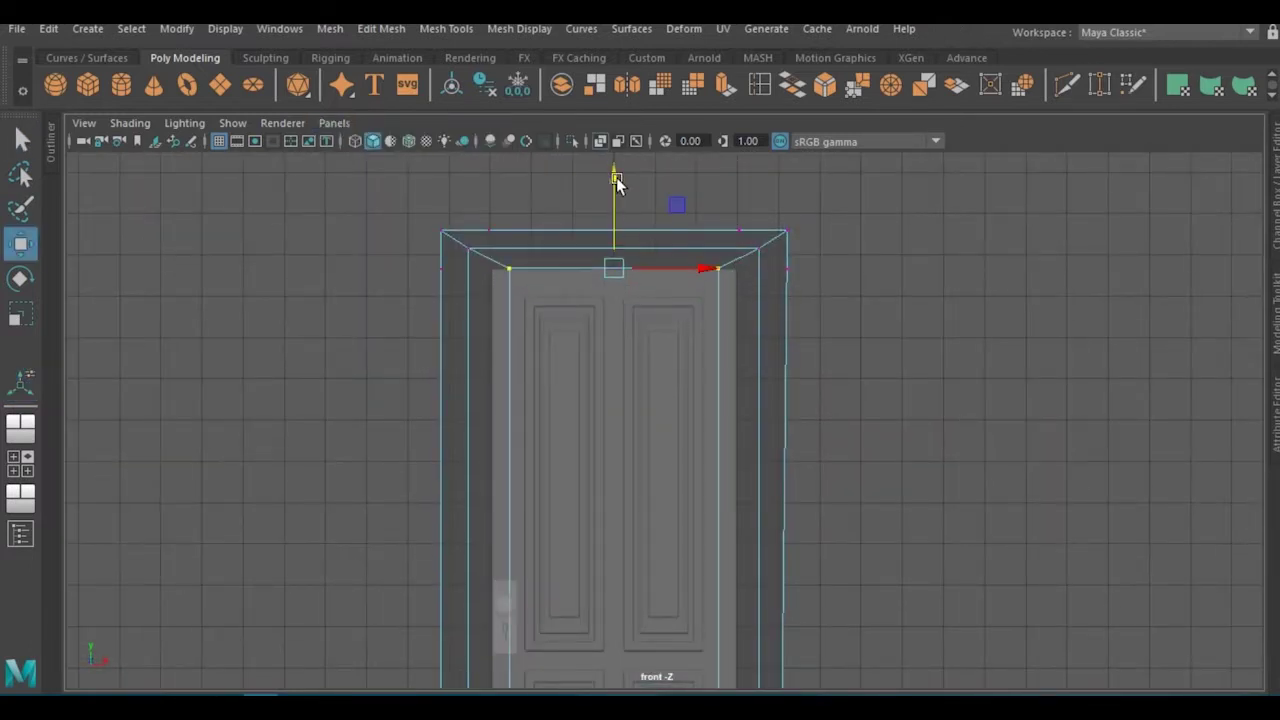
scroll(594, 480, down, 2)
alt+middle_drag(594, 480, 594, 360)
drag(565, 673, 533, 183)
drag(707, 437, 708, 440)
scroll(663, 457, up, 2)
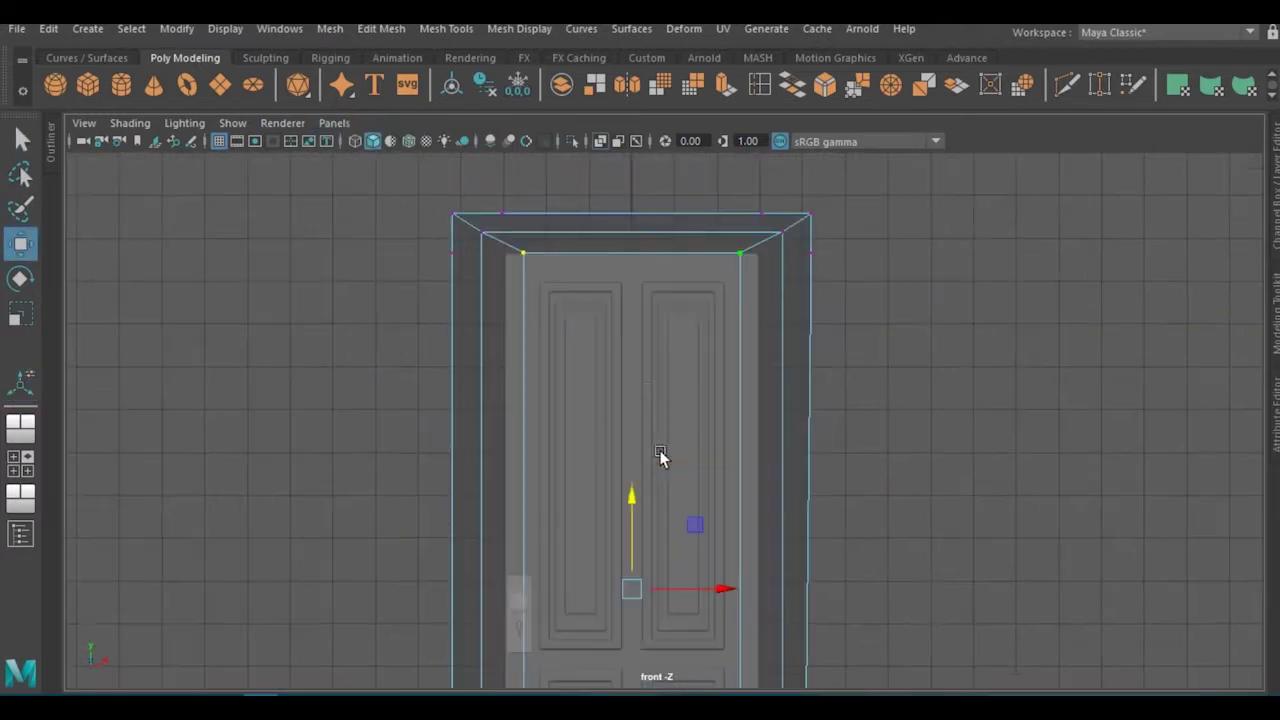
key(r)
scroll(667, 484, down, 3)
drag(554, 682, 523, 355)
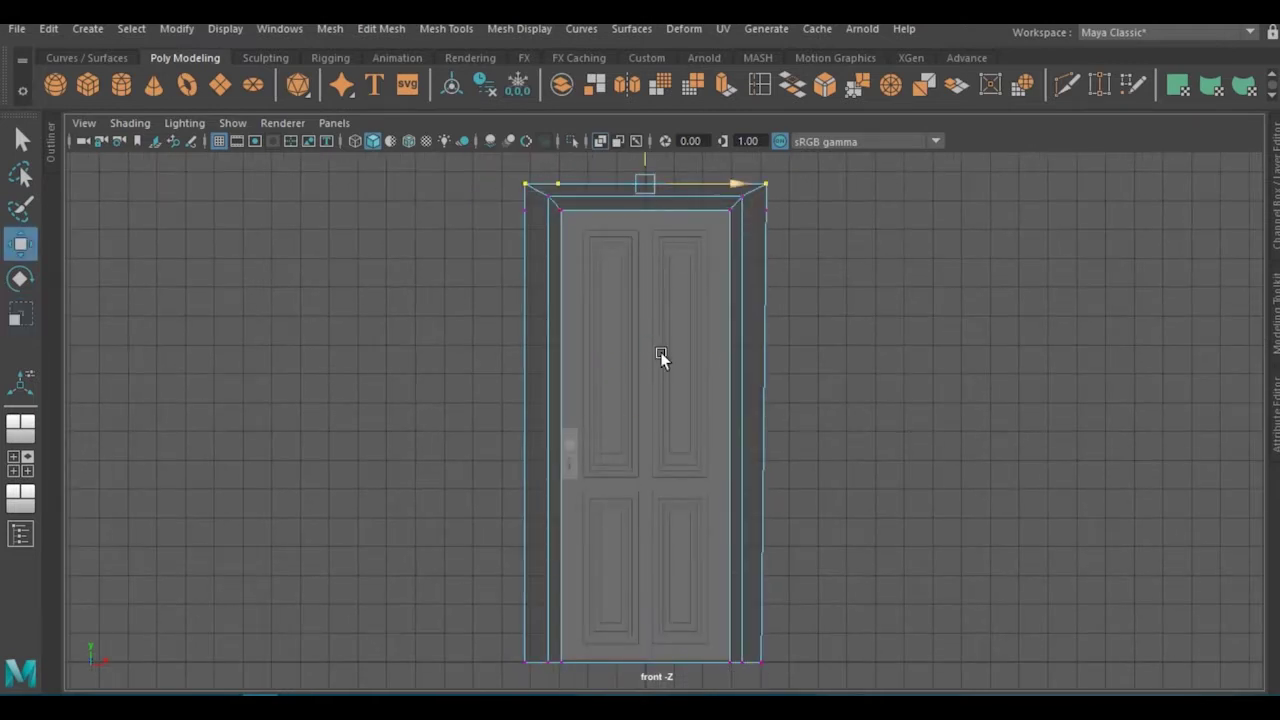
scroll(571, 246, up, 2)
click(764, 330)
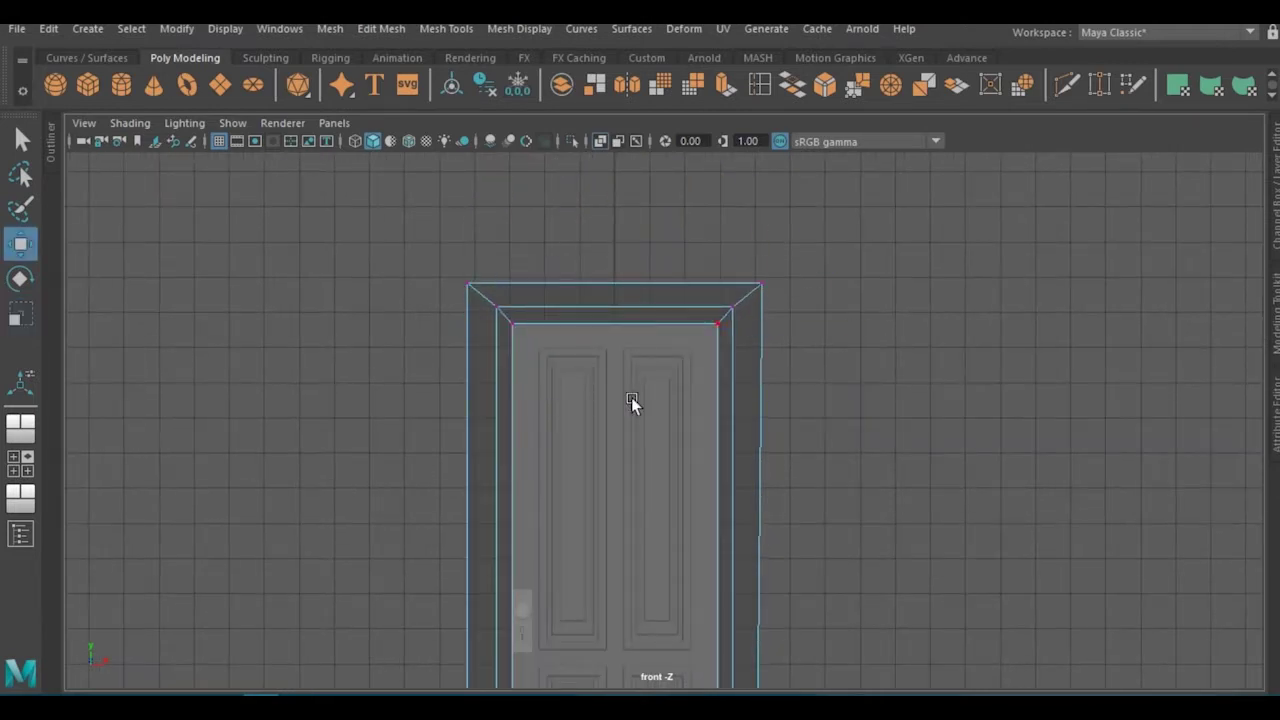
Back in perspective, extrude the frame's inner face loop and pull it out slightly
click(334, 122)
click(611, 166)
key(q)
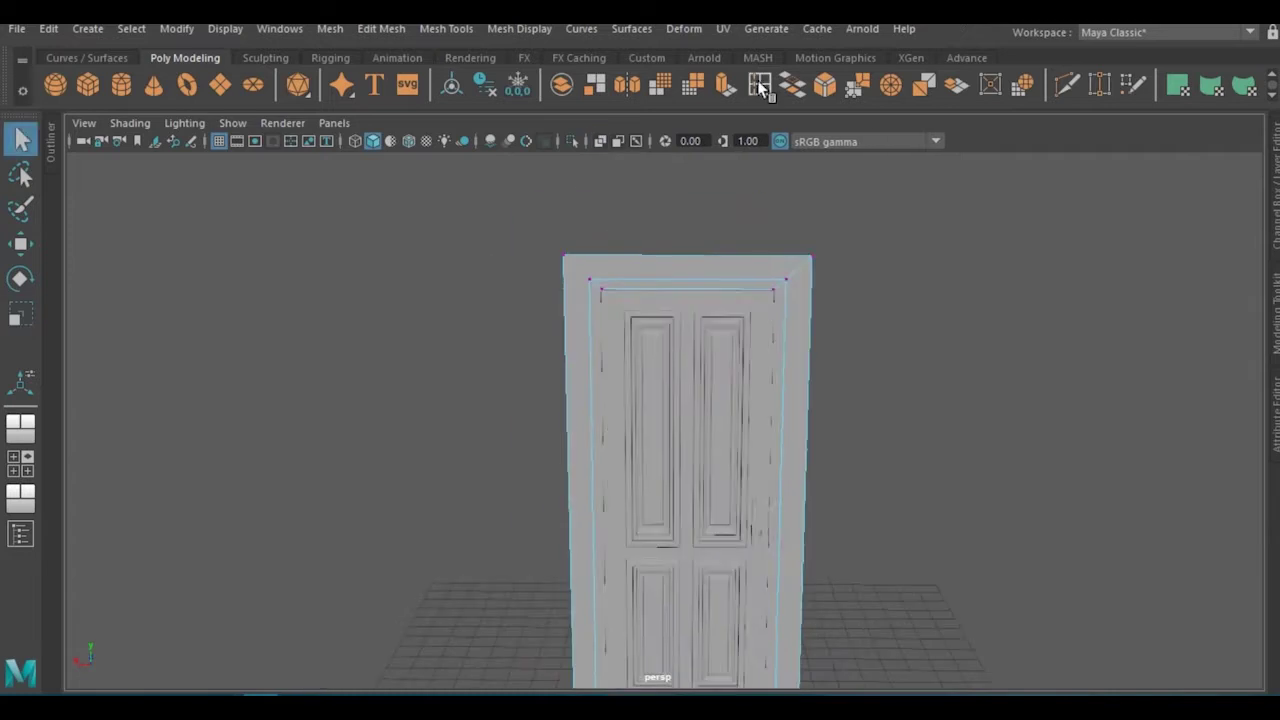
alt+drag(509, 357, 586, 363)
key(w)
scroll(571, 355, up, 2)
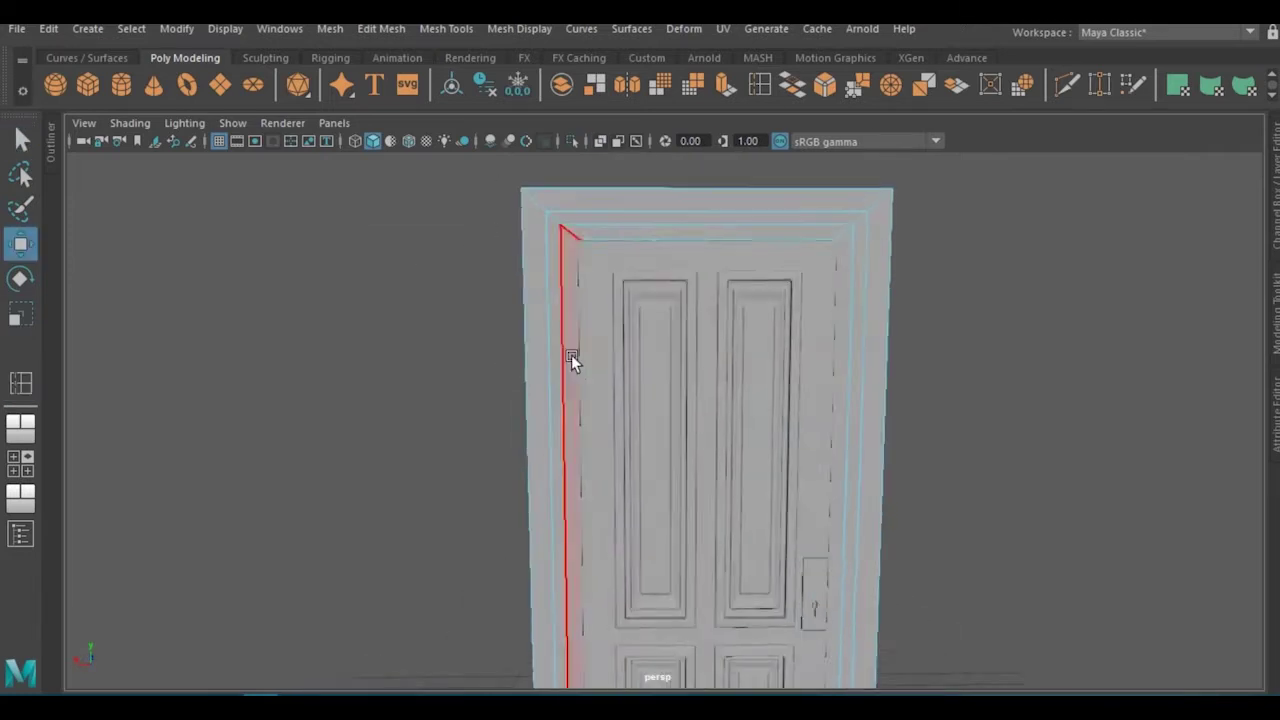
double_click(571, 355)
mouse_move(831, 207)
alt+mouse_down()
mouse_move(534, 330)
mouse_move(633, 92)
mouse_move(646, 486)
mouse_move(585, 342)
mouse_move(720, 374)
alt+mouse_up()
key(ctrl+e)
scroll(608, 391, down, 3)
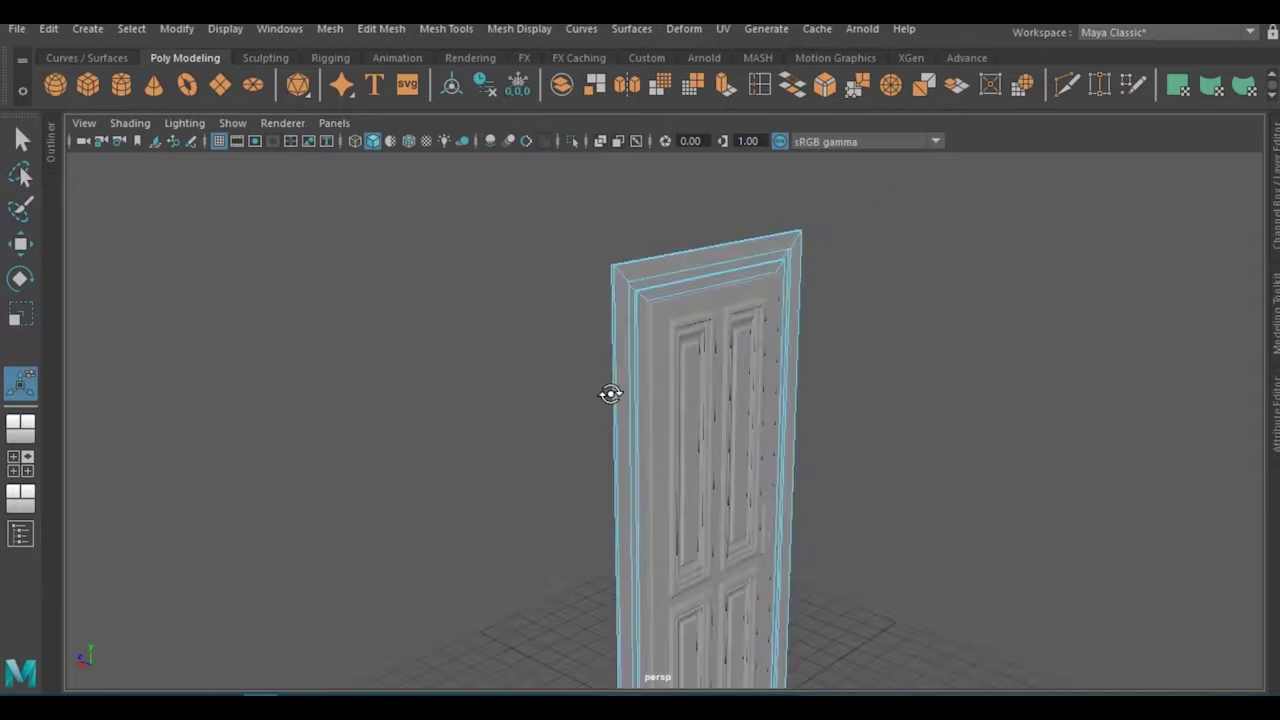
scroll(540, 403, up, 3)
alt+drag(540, 403, 792, 308)
right_drag(792, 308, 1020, 155)
Select the door frame again from a front-on view
scroll(481, 404, down, 5)
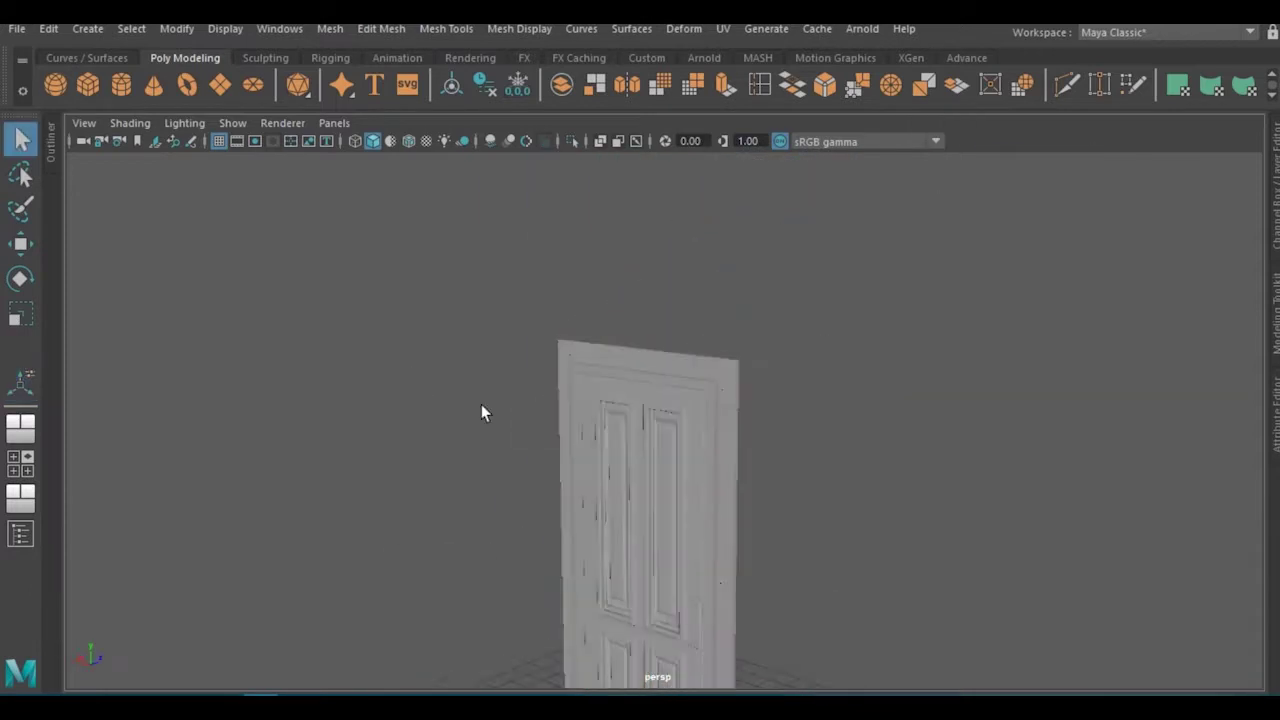
mouse_move(489, 434)
alt+mouse_down()
mouse_move(602, 300)
mouse_move(751, 466)
alt+mouse_up()
click(602, 300)
key(w)
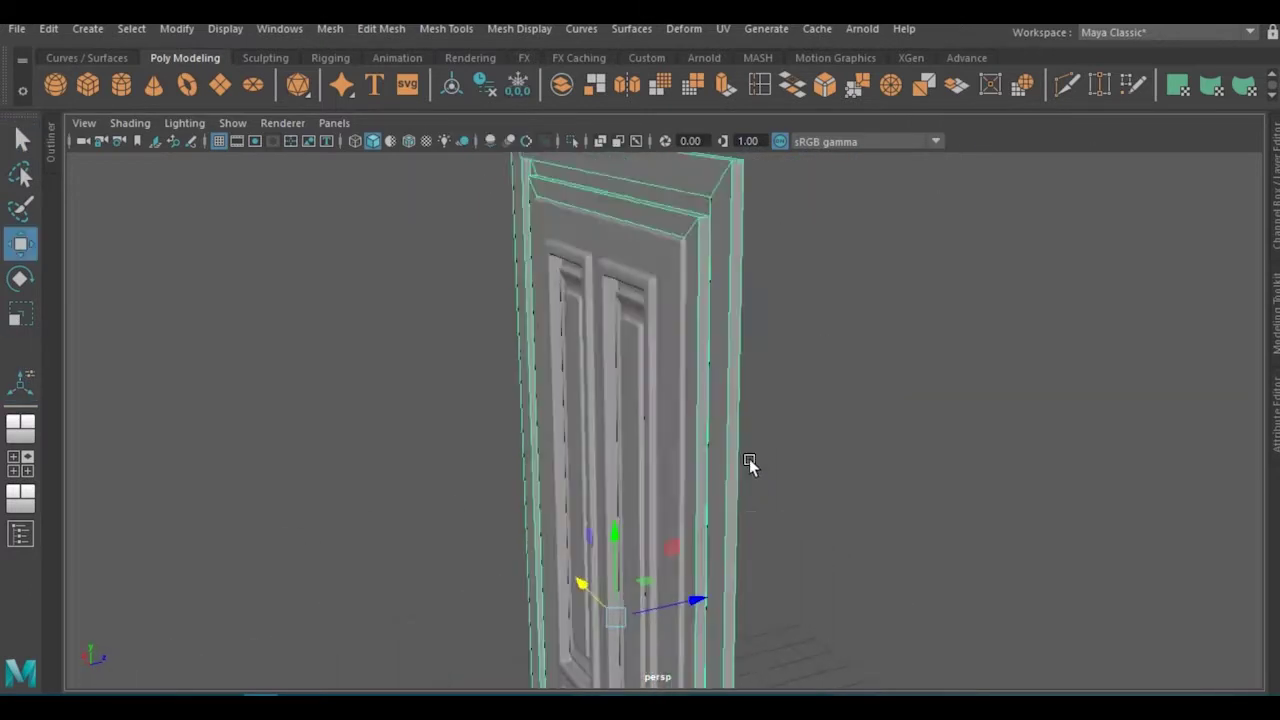
click(417, 476)
mouse_move(809, 509)
alt+mouse_down()
mouse_move(417, 476)
mouse_move(622, 437)
mouse_move(537, 309)
mouse_move(677, 480)
mouse_move(557, 327)
alt+mouse_up()
click(622, 437)
mouse_move(632, 360)
alt+mouse_down()
mouse_move(577, 357)
mouse_move(786, 529)
mouse_move(694, 520)
mouse_move(789, 514)
mouse_move(854, 446)
mouse_move(711, 441)
alt+mouse_up()
Extrude the frame's border edges again (polyExtrudeEdge5) to thicken the surrounding trim
key(ctrl+e)
key(w)
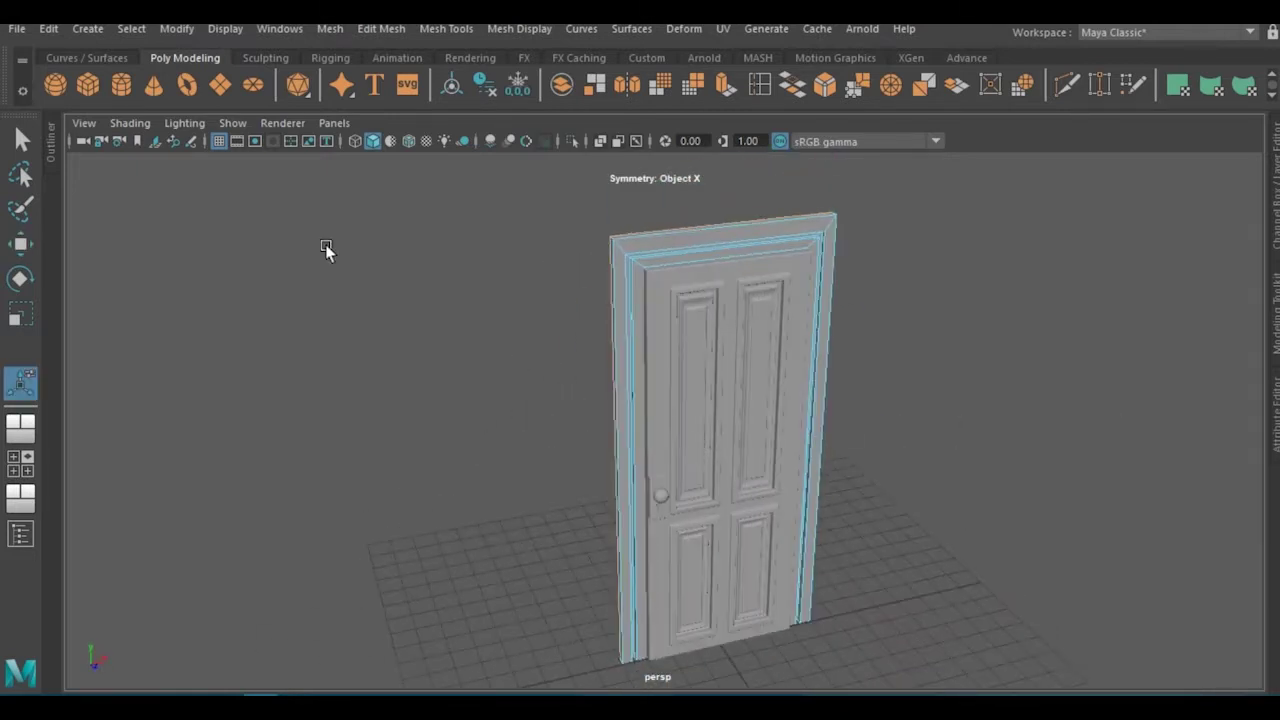
alt+drag(329, 251, 790, 470)
right_click(563, 182)
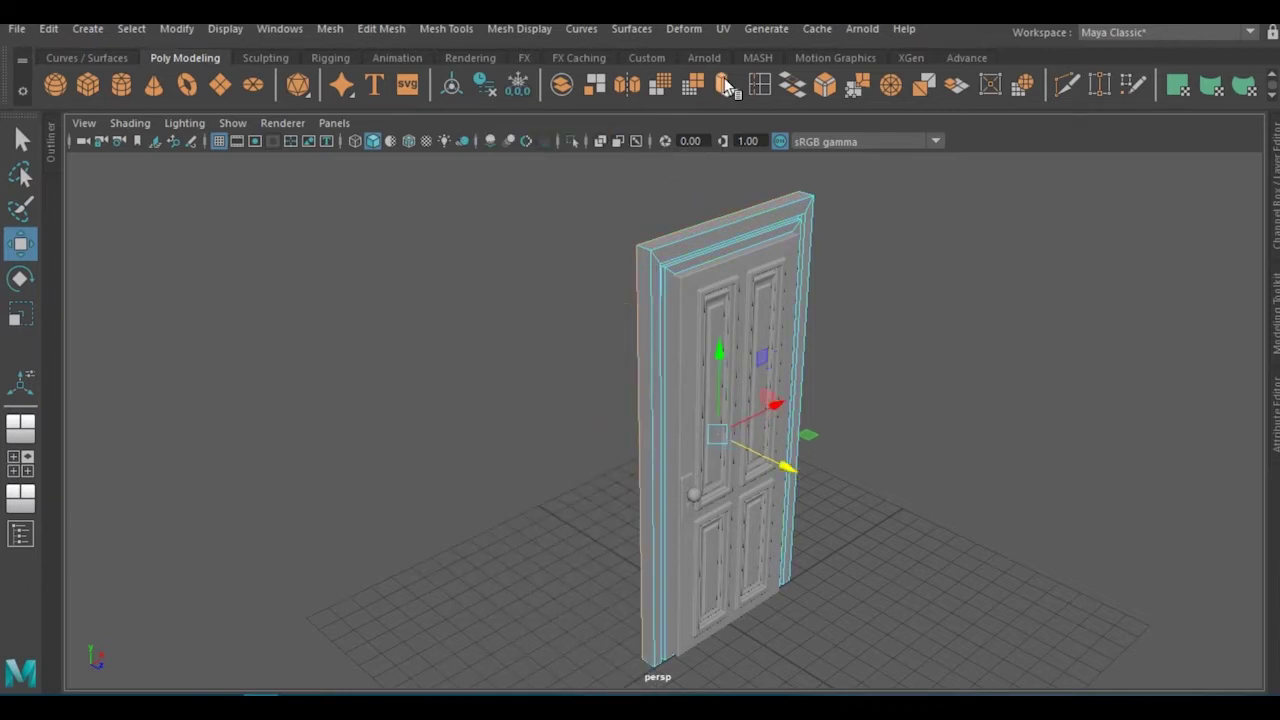
key(t)
mouse_move(640, 470)
alt+mouse_down()
mouse_move(785, 493)
mouse_move(766, 449)
mouse_move(682, 471)
mouse_move(543, 434)
alt+mouse_up()
scroll(743, 463, down, 2)
Extrude the door frame's outer edges into a wall panel beside the door
key(w)
click(437, 349)
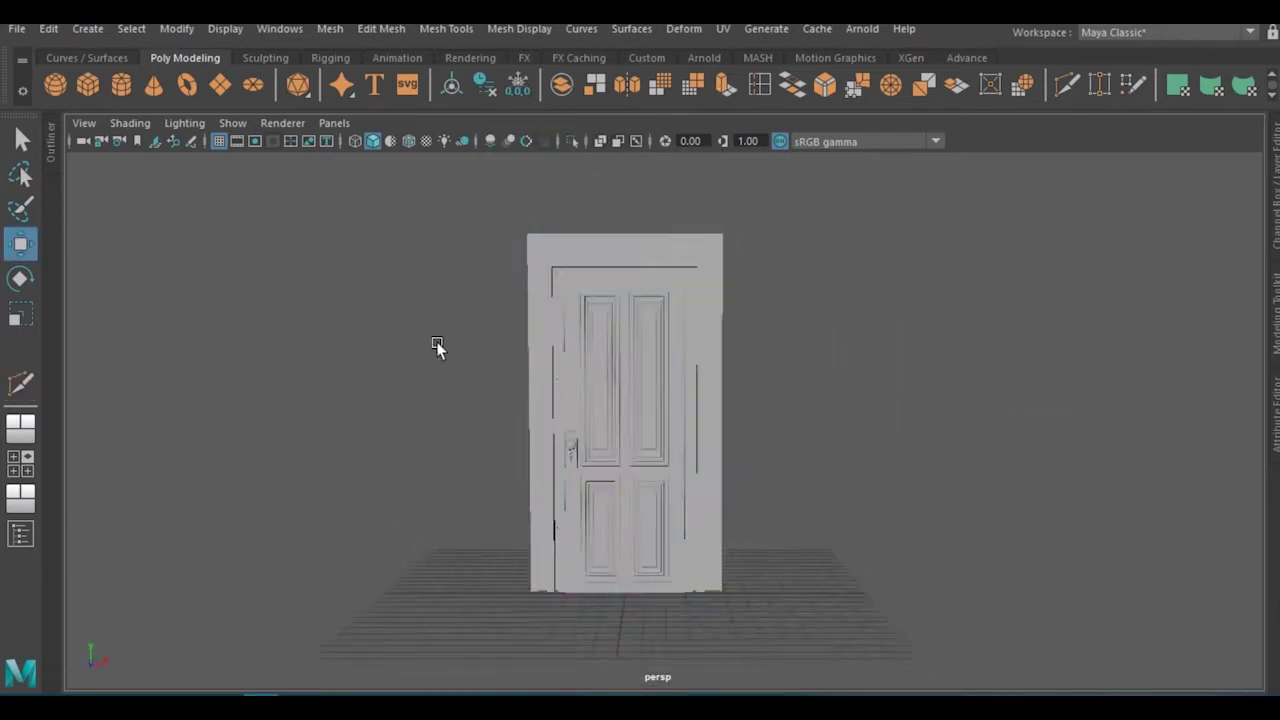
mouse_move(437, 349)
alt+mouse_down()
mouse_move(543, 434)
mouse_move(683, 376)
mouse_move(317, 337)
alt+mouse_up()
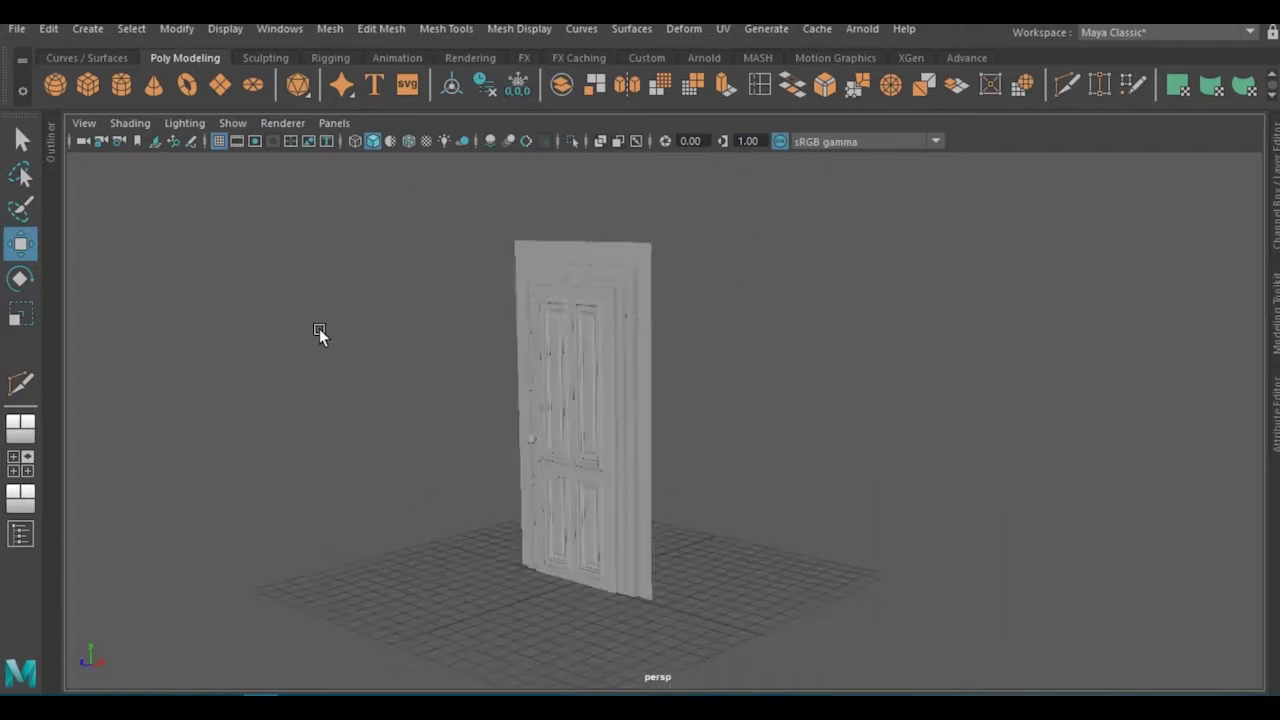
click(640, 420)
key(q)
click(693, 90)
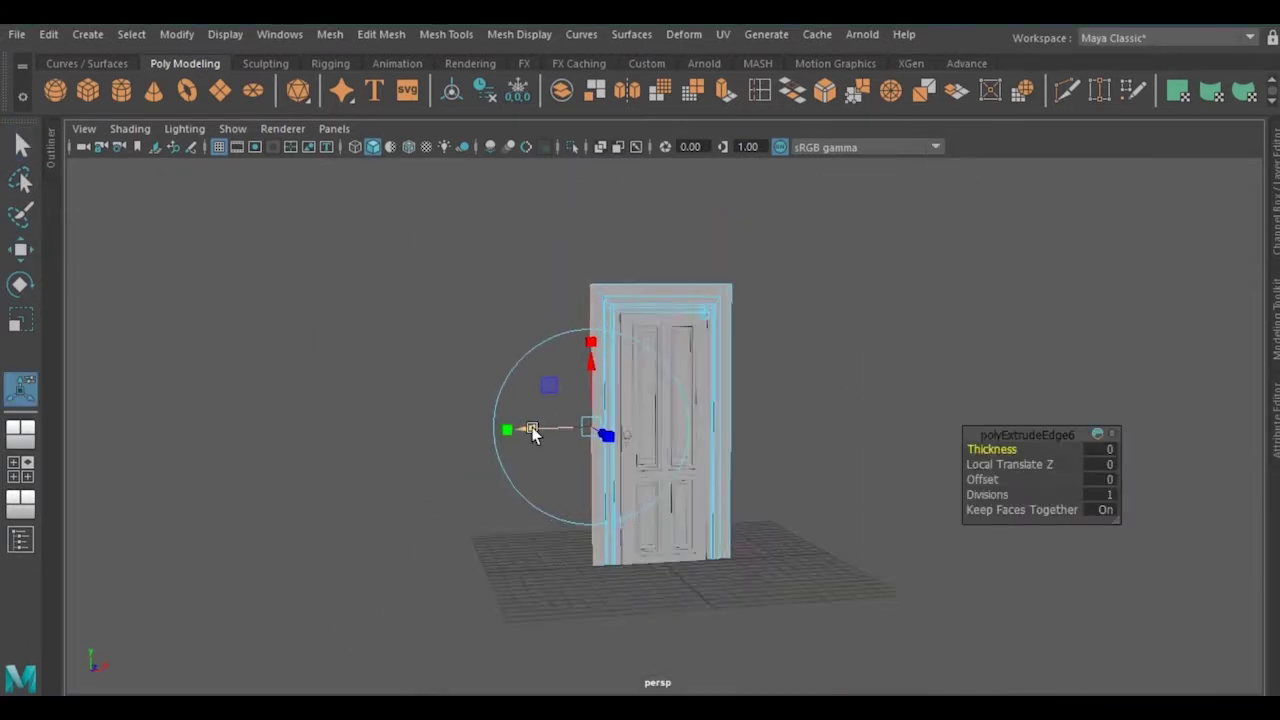
mouse_move(534, 434)
mouse_down()
mouse_move(314, 500)
mouse_move(661, 497)
mouse_move(614, 291)
mouse_move(343, 551)
mouse_move(486, 517)
mouse_move(554, 291)
mouse_move(781, 390)
mouse_up()
Stretch the wall's vertices, Multi-Cut a vertical centre line and bevel it into two edges
right_drag(646, 214, 560, 191)
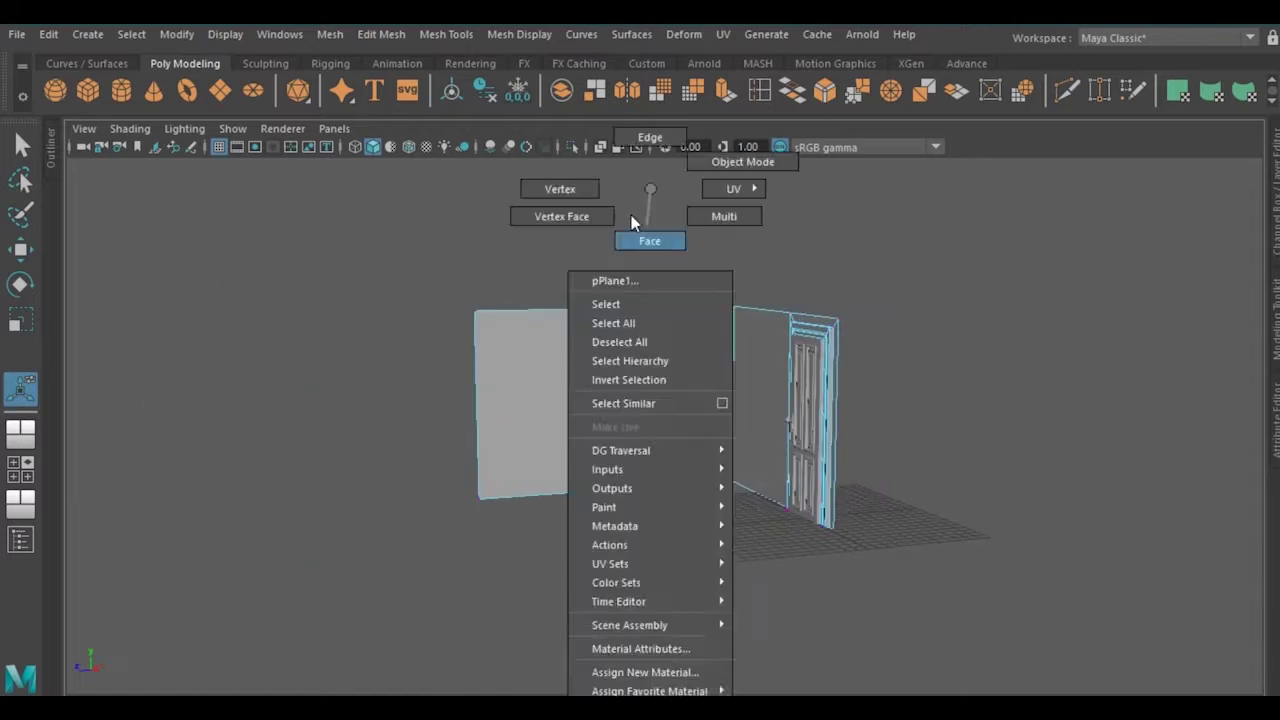
key(w)
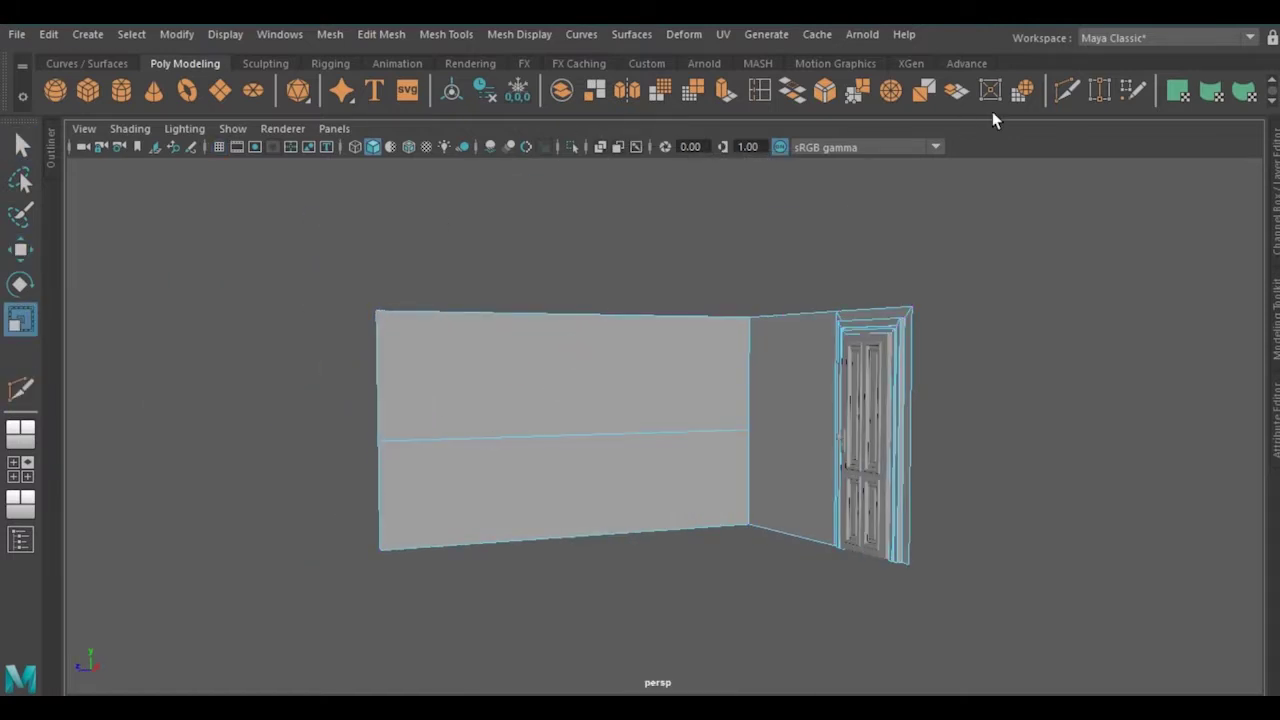
click(574, 314)
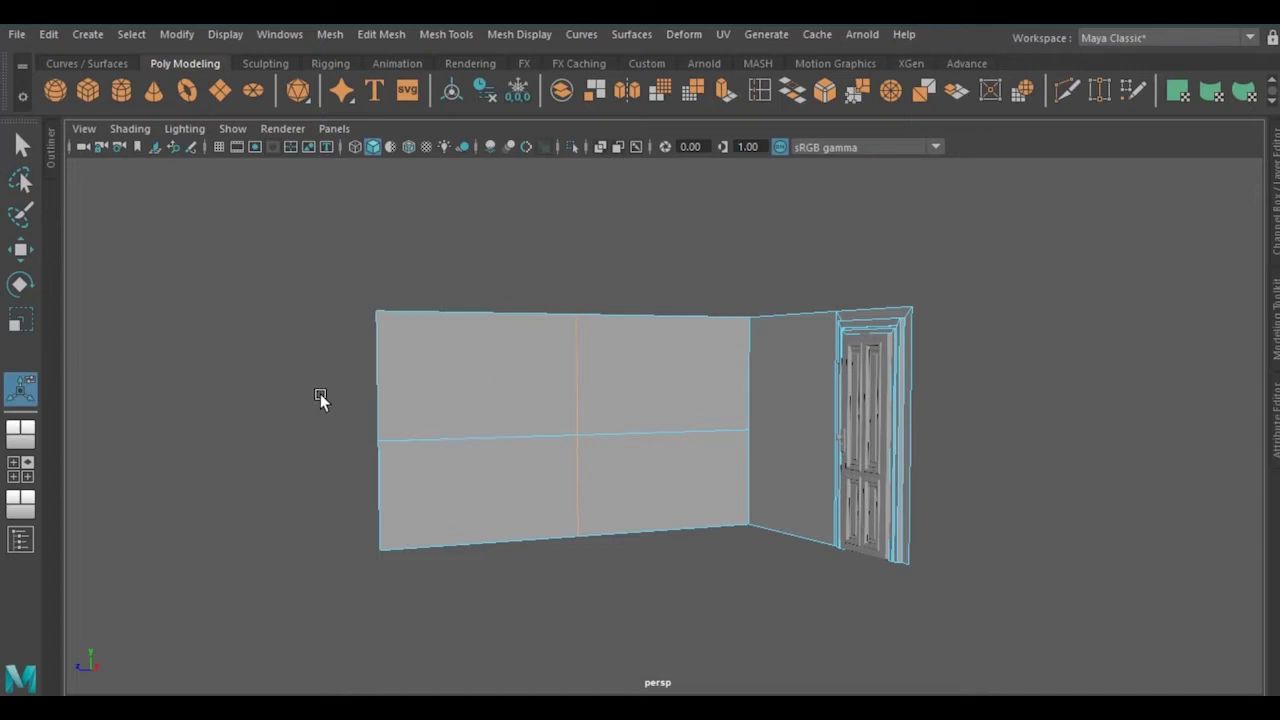
key(ctrl+b)
Select the two window faces on the long wall and extrude them inward as recesses
shift+right_drag(608, 429, 800, 355)
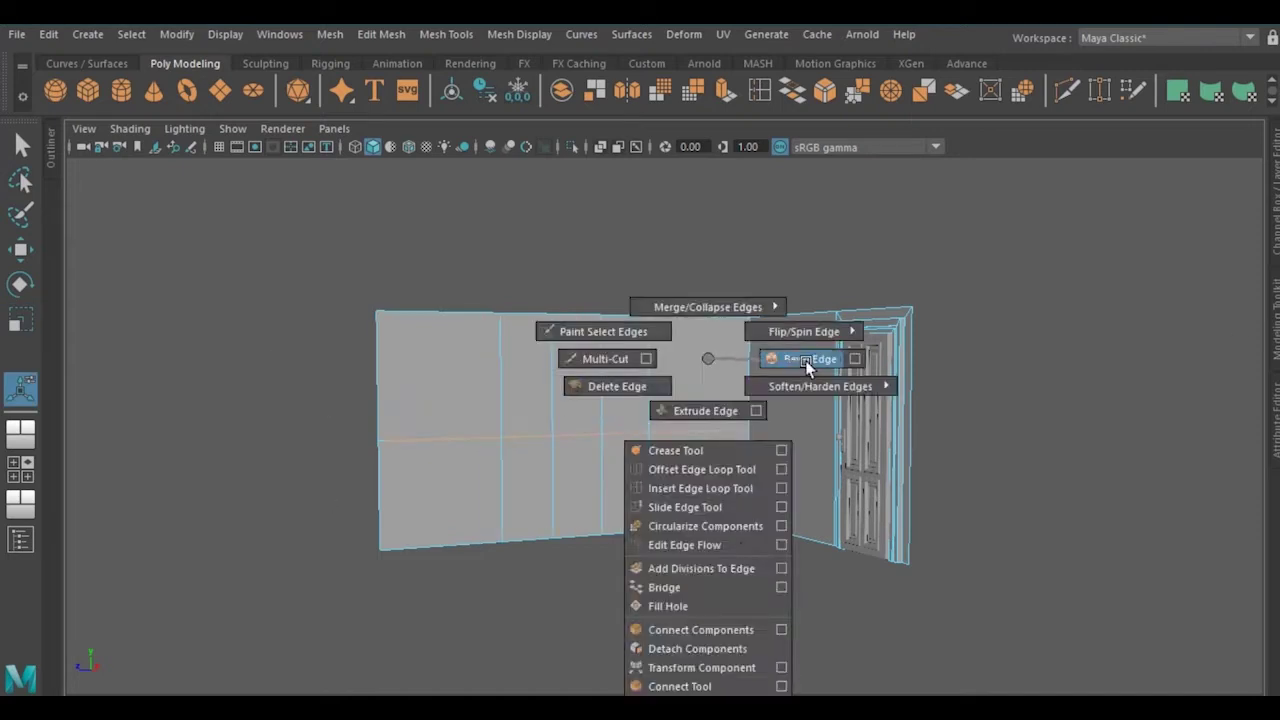
key(f)
right_drag(598, 389, 573, 350)
shift+click(573, 350)
alt+drag(573, 350, 737, 389)
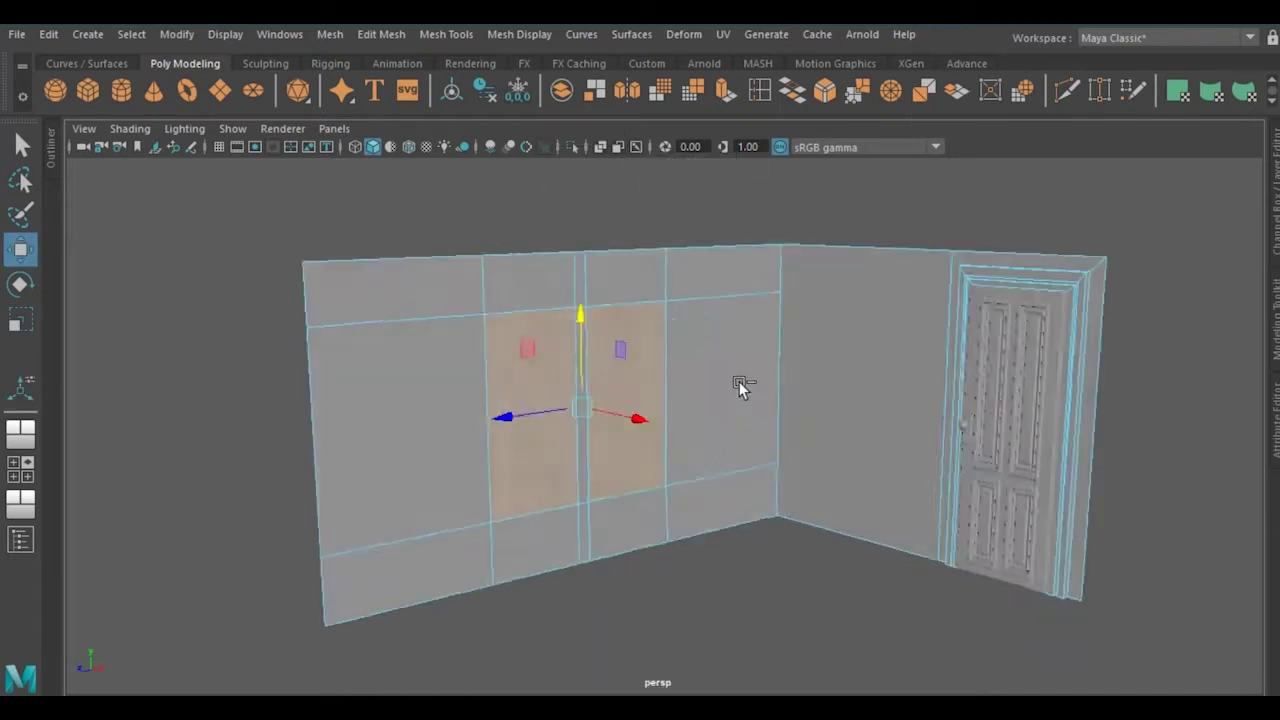
key(ctrl+e)
mouse_move(629, 400)
mouse_down()
mouse_move(668, 466)
mouse_move(620, 449)
mouse_move(623, 400)
mouse_move(685, 437)
mouse_move(460, 234)
mouse_up()
Select the whole wall and bevel its edges at fraction 0.8
key(F8)
click(985, 450)
key(ctrl+b)
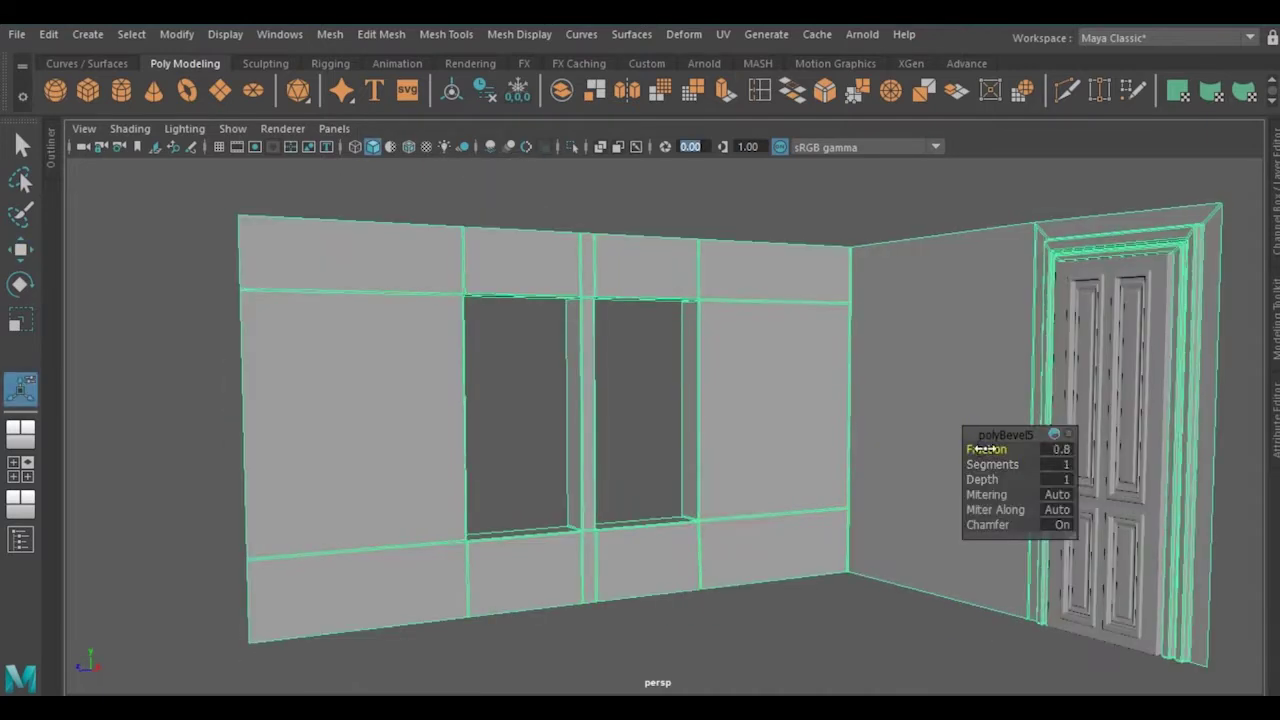
right_drag(737, 190, 837, 166)
click(165, 172)
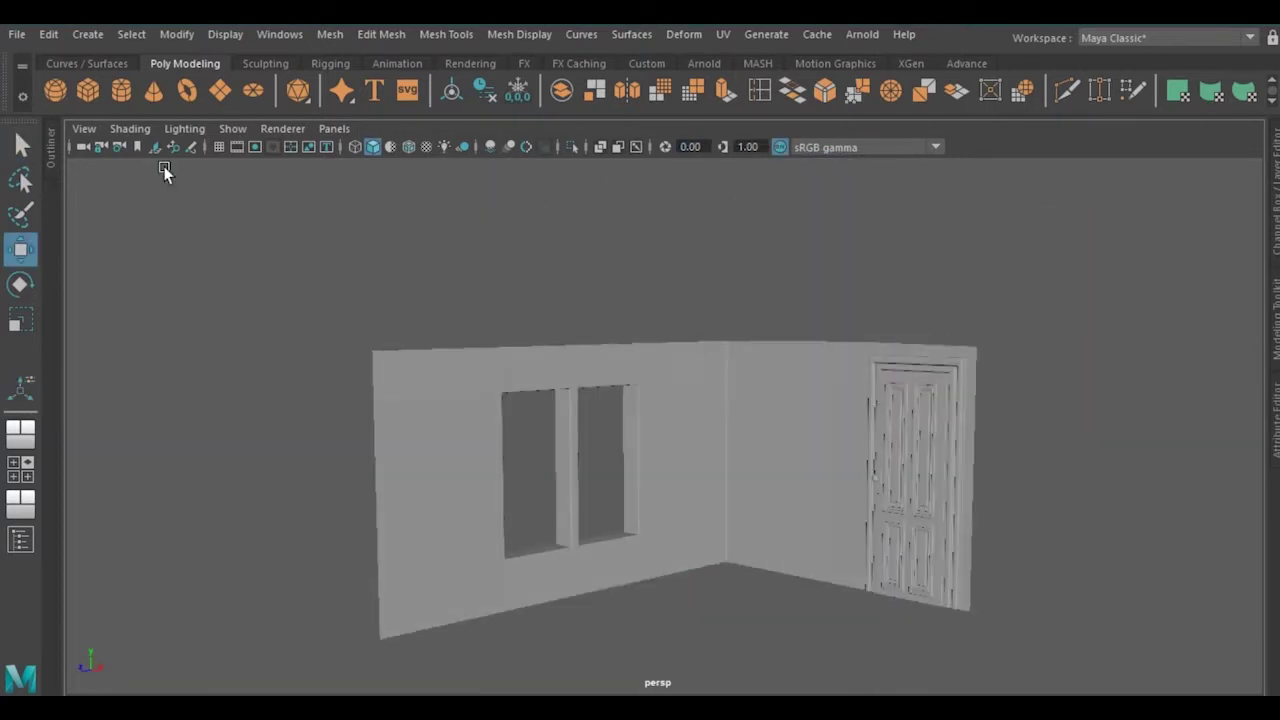
scroll(626, 562, up, 5)
Extrude the sill box's end faces upward along the sides of the right window
scroll(594, 634, up, 3)
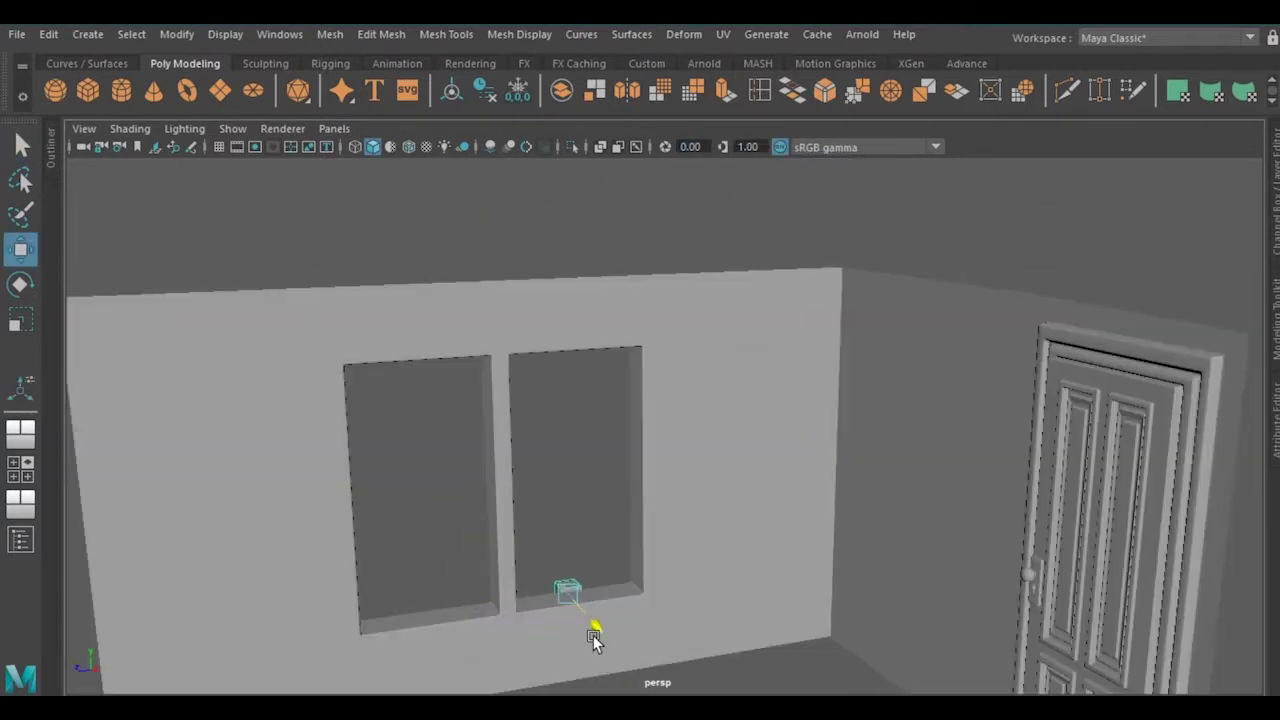
scroll(600, 337, up, 4)
scroll(595, 478, down, 1)
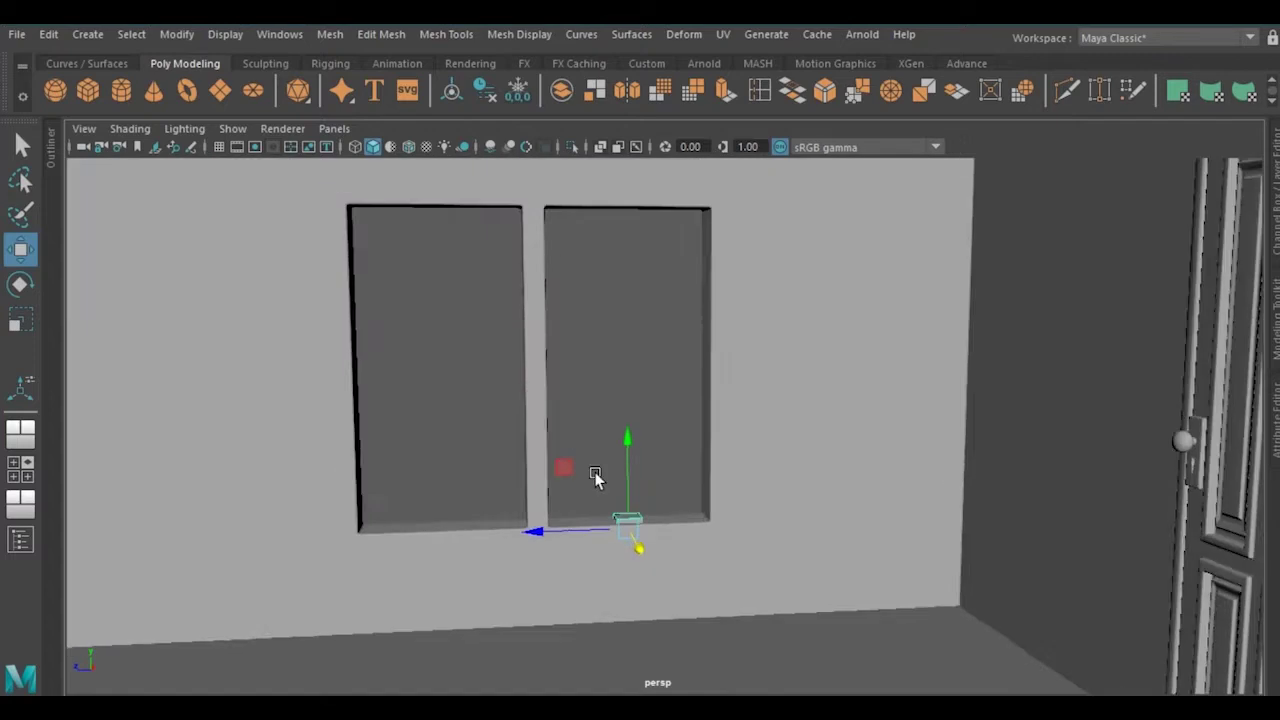
scroll(326, 366, down, 5)
mouse_move(326, 366)
alt+mouse_down()
mouse_move(394, 357)
mouse_move(349, 351)
alt+mouse_up()
scroll(538, 474, up, 5)
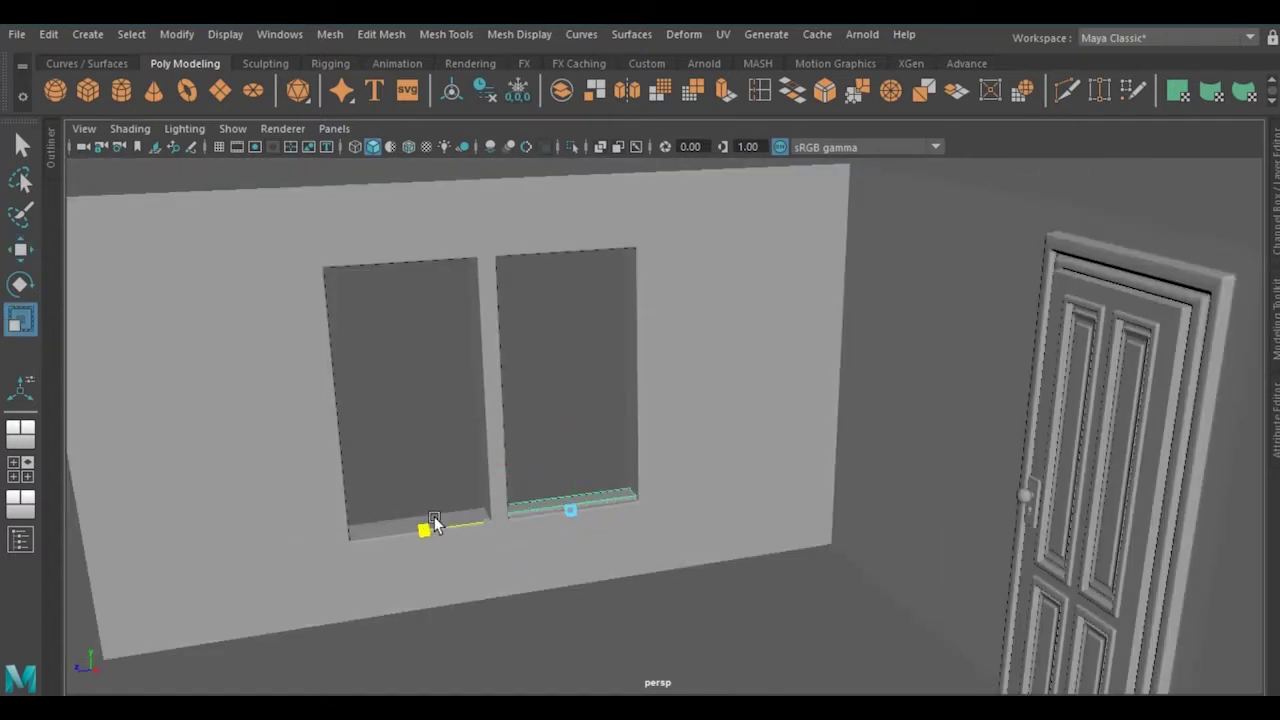
key(w)
alt+drag(434, 523, 548, 452)
right_drag(488, 188, 495, 140)
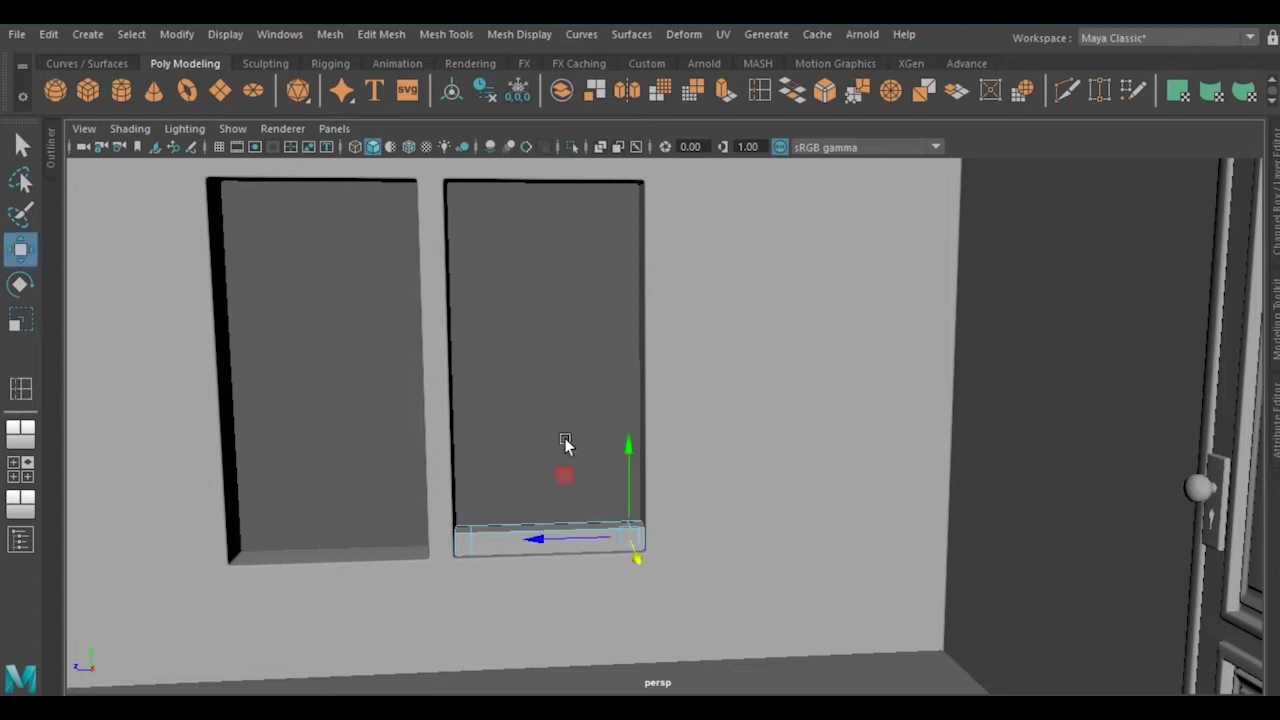
alt+drag(565, 443, 577, 501)
right_drag(528, 189, 507, 206)
alt+drag(510, 215, 543, 280)
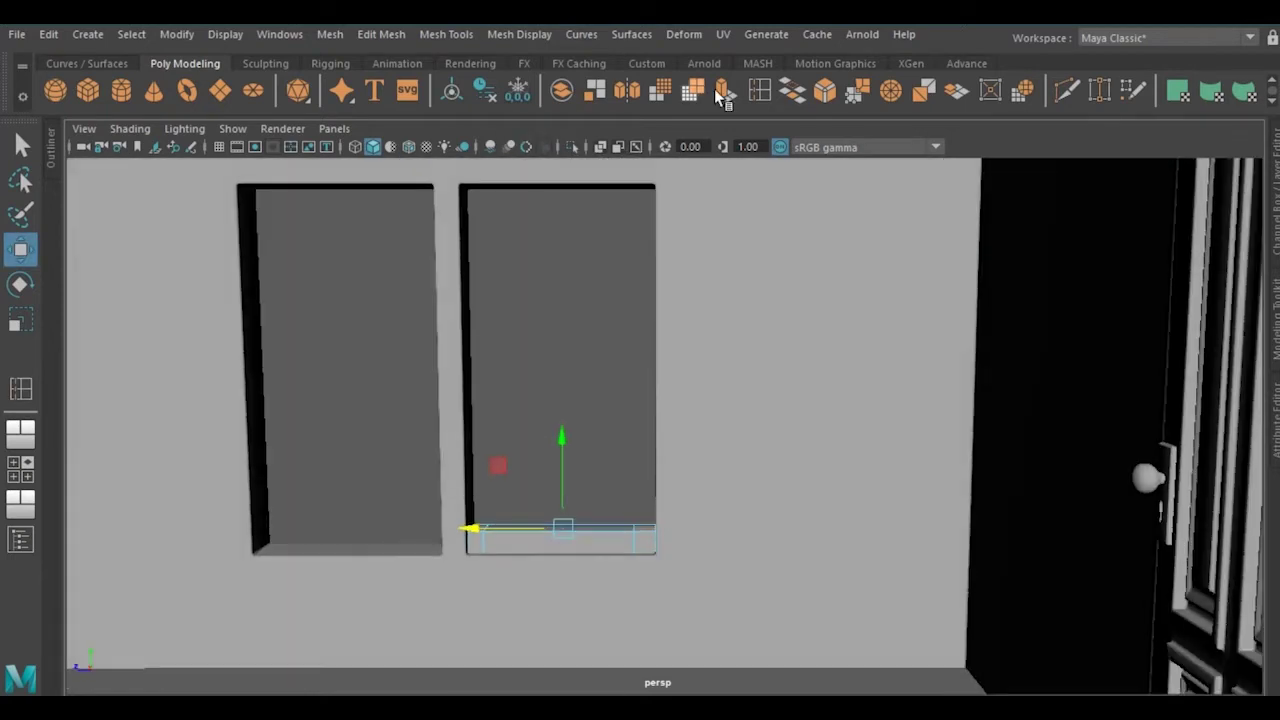
click(722, 92)
drag(466, 450, 463, 308)
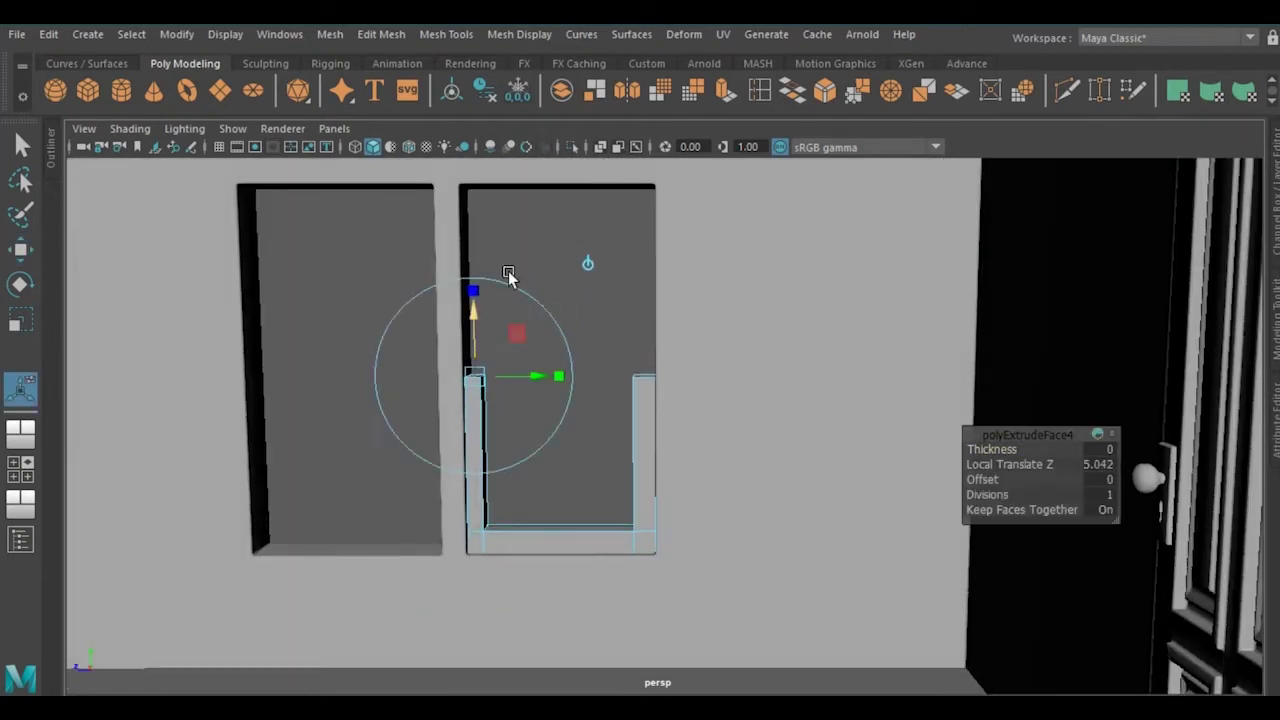
Mirror the sill object with Mesh > Mirror to close the frame's top
key(F8)
click(330, 34)
click(400, 286)
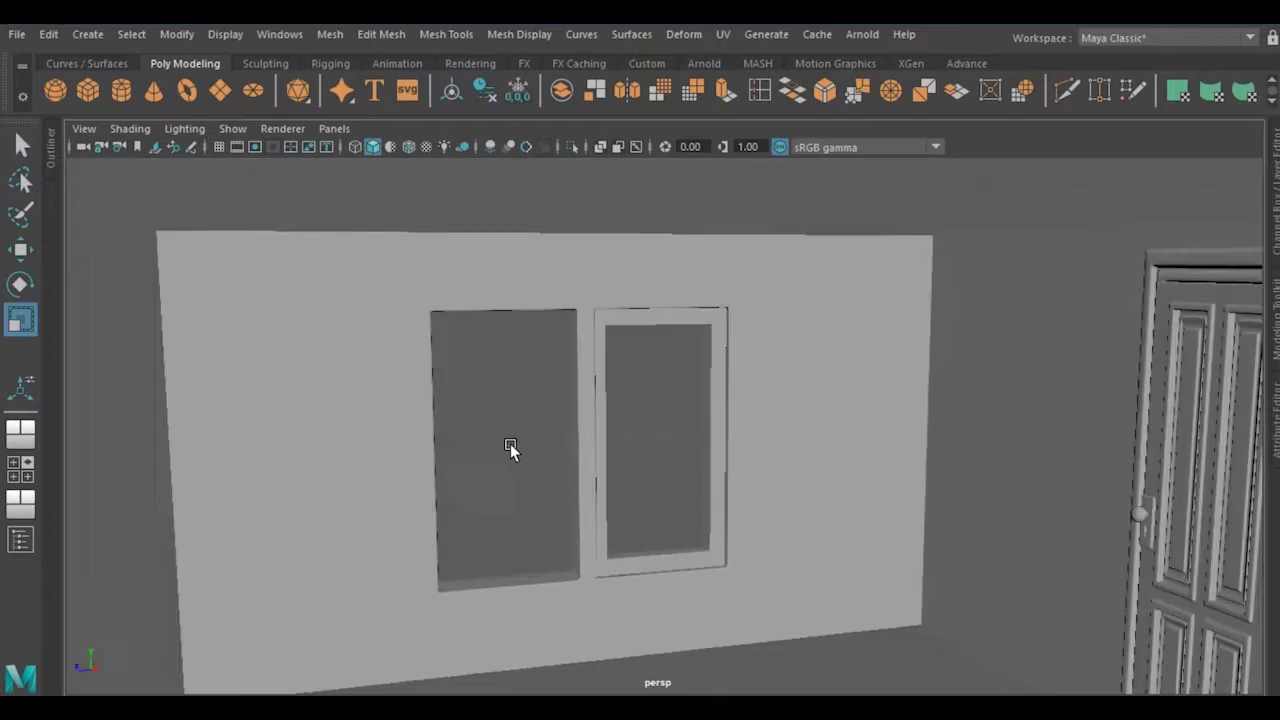
scroll(578, 415, up, 5)
scroll(594, 386, up, 2)
right_drag(634, 200, 644, 154)
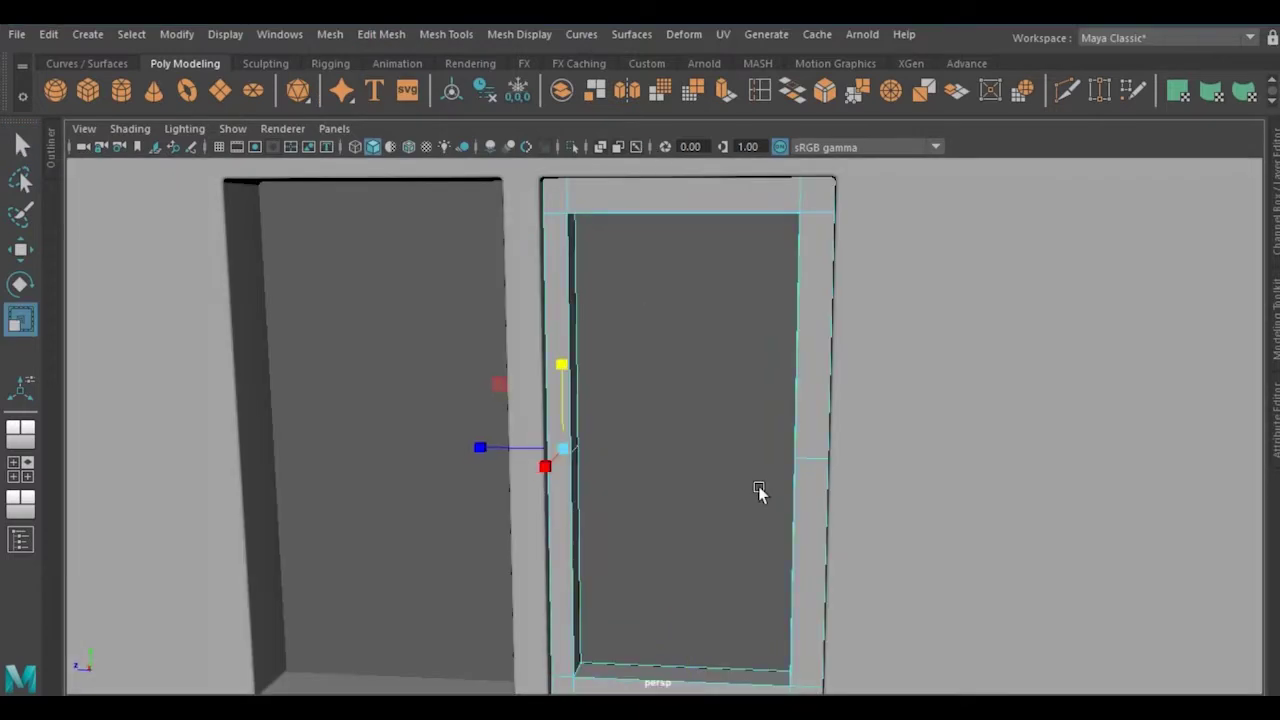
Bevel the selected window frame edge
key(ctrl+b)
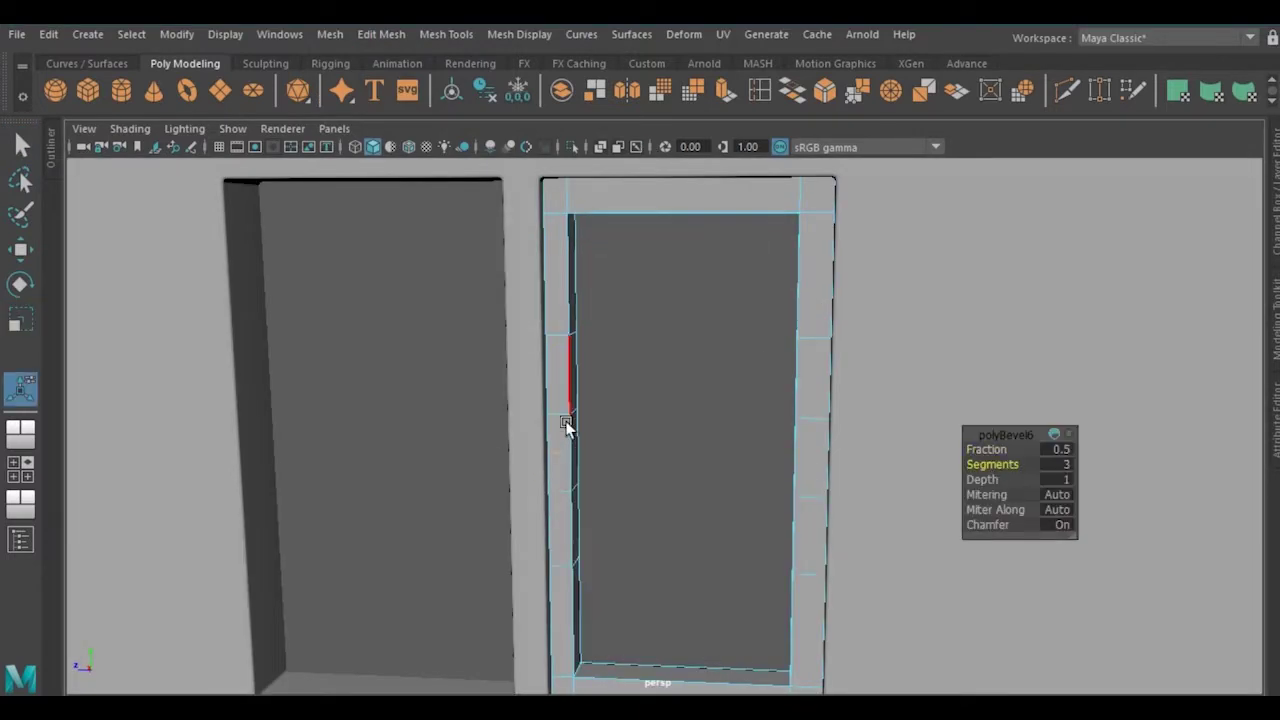
drag(566, 424, 360, 262)
key(q)
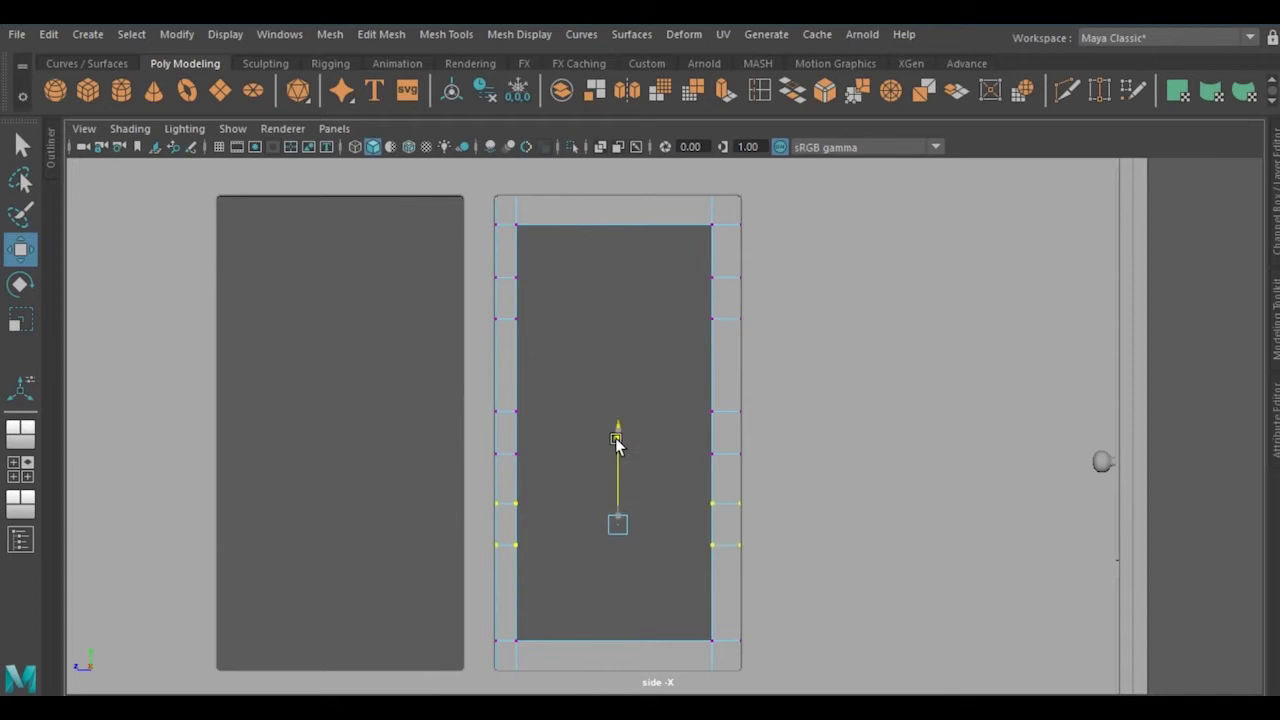
key(q)
click(414, 423)
mouse_move(414, 423)
mouse_down()
mouse_move(594, 380)
mouse_move(703, 540)
mouse_up()
Extrude the frame's pane faces inward, then move the rod cylinder against the wall
right_drag(735, 186, 735, 134)
double_click(778, 480)
key(w)
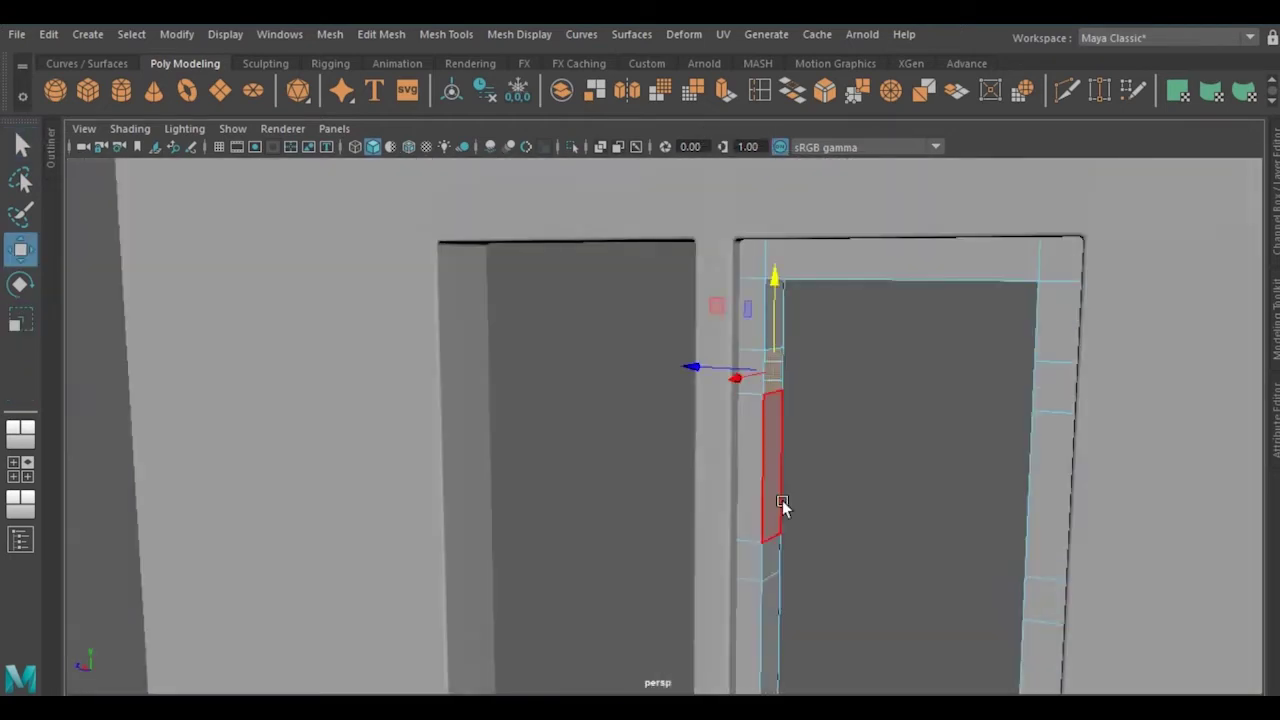
alt+drag(773, 537, 826, 474)
key(ctrl+e)
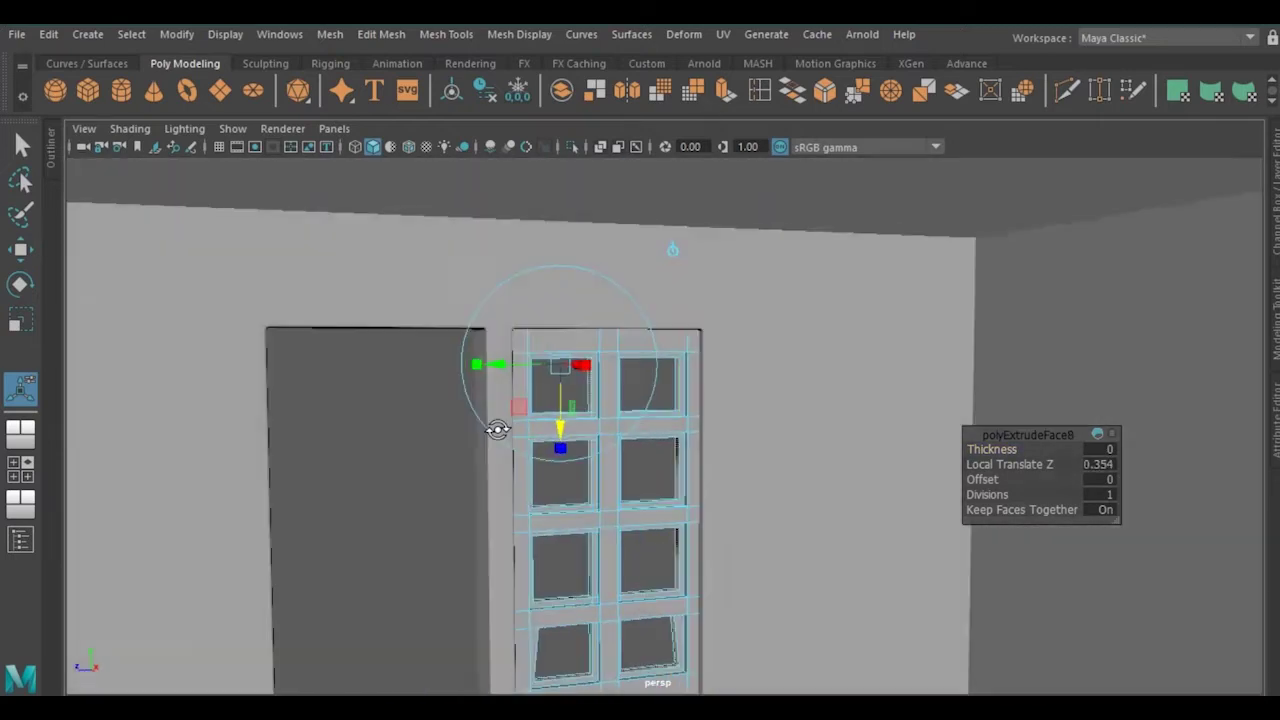
right_drag(425, 188, 490, 180)
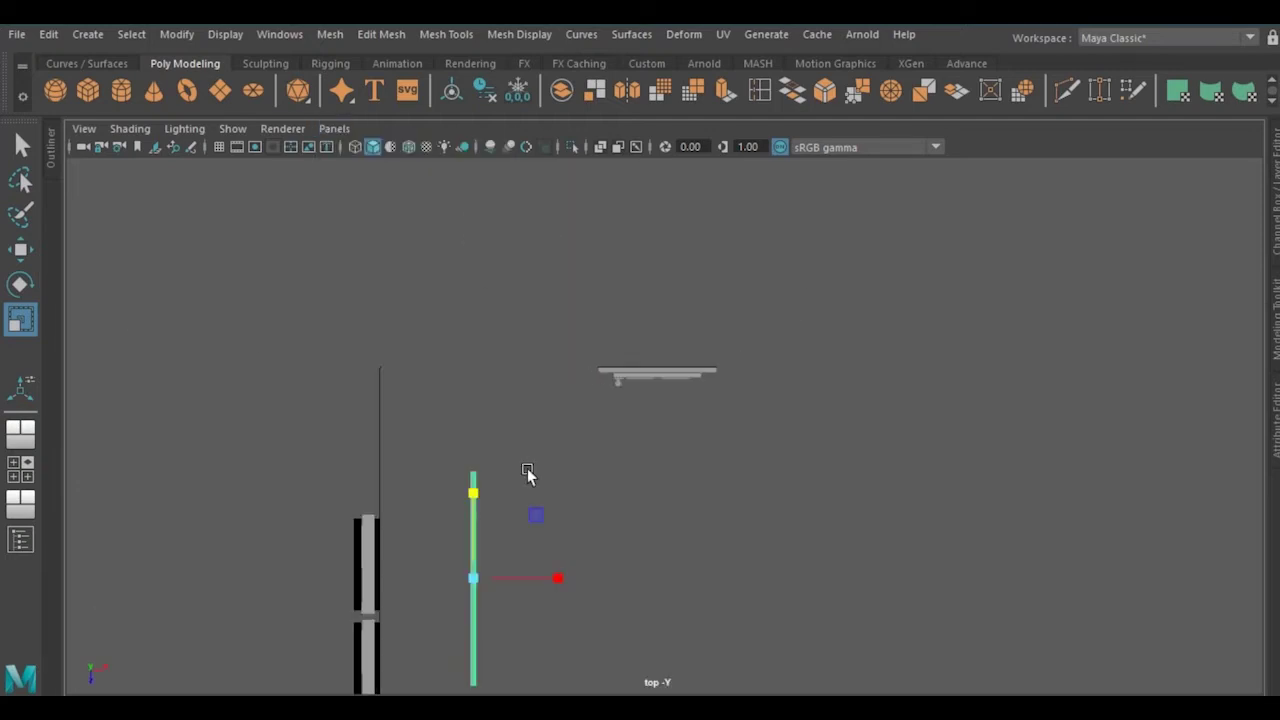
drag(661, 455, 485, 540)
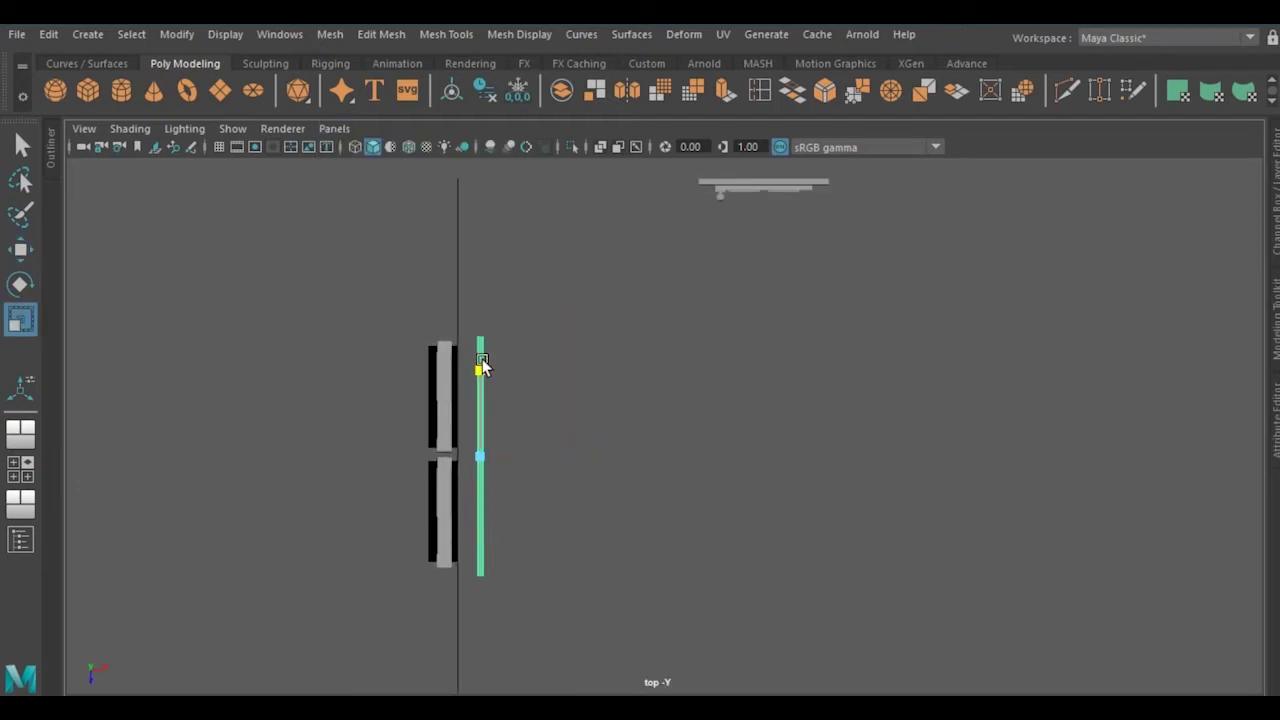
In perspective, bevel the curtain rod's end piece into a rounded finial
click(282, 128)
click(543, 151)
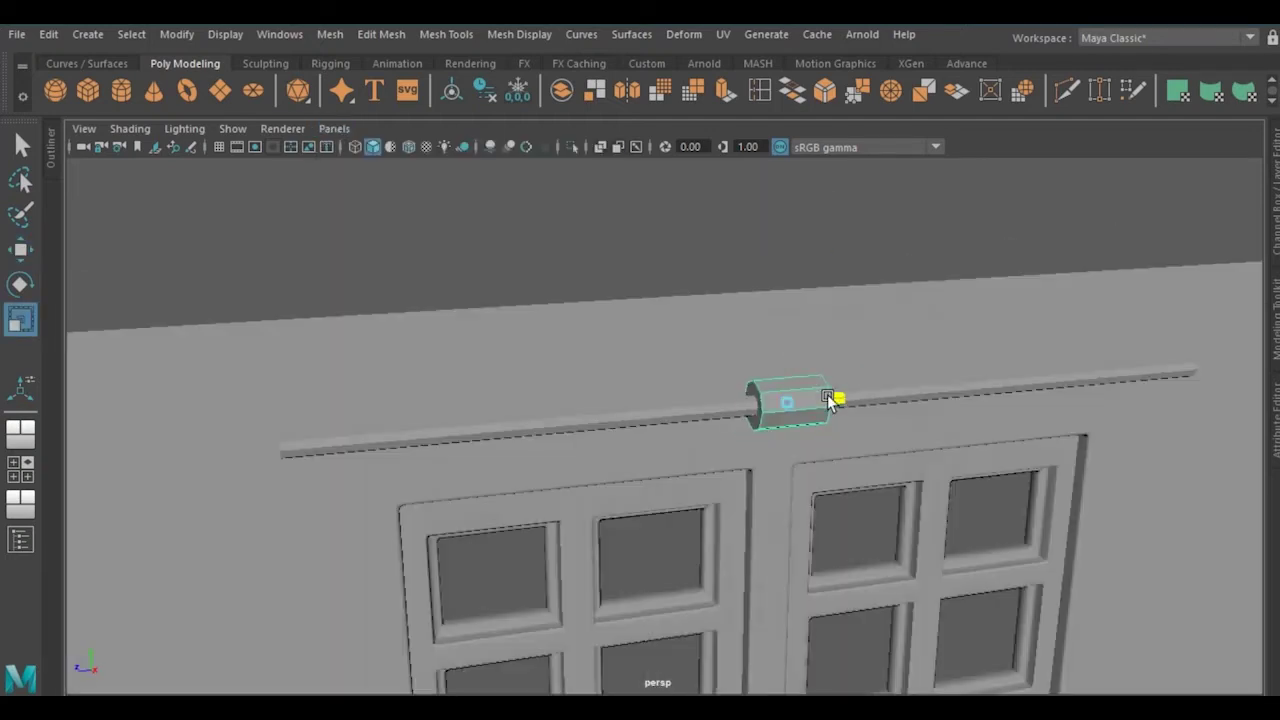
key(f)
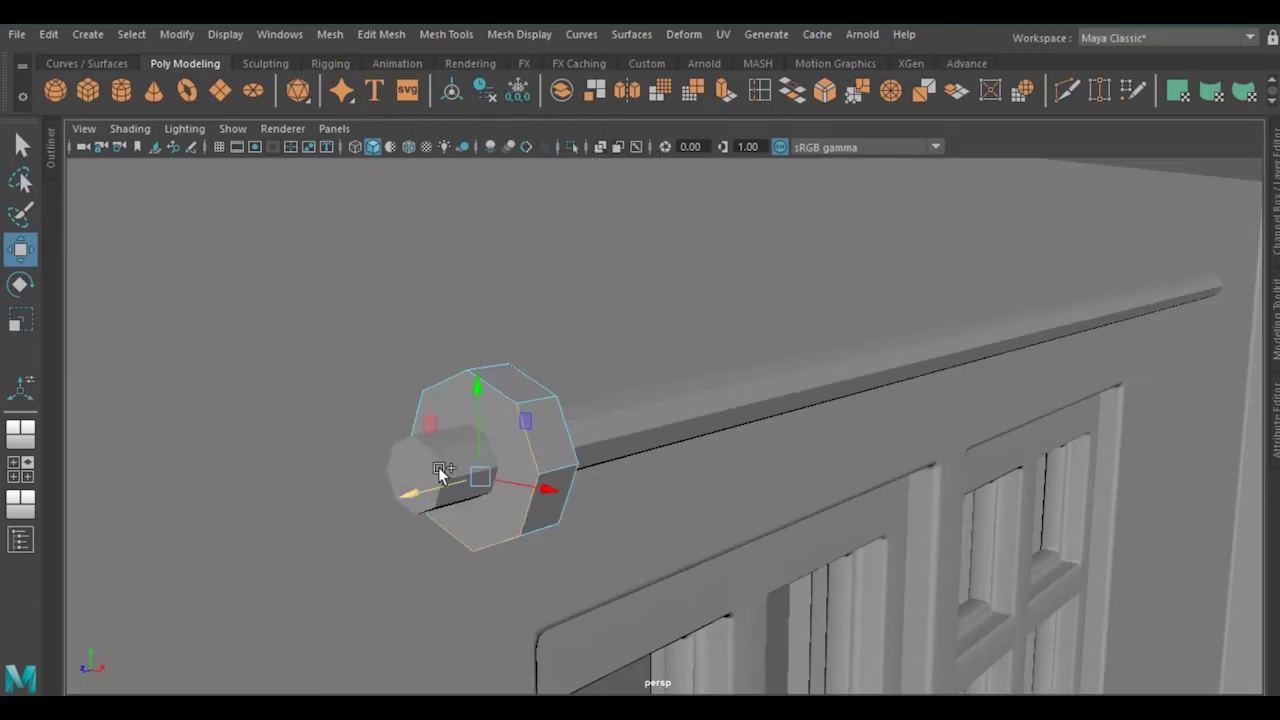
mouse_move(438, 467)
alt+mouse_down()
mouse_move(563, 449)
mouse_move(846, 500)
mouse_move(869, 431)
mouse_move(326, 428)
mouse_move(439, 386)
mouse_move(878, 384)
alt+mouse_up()
key(ctrl+b)
key(w)
scroll(563, 534, down, 5)
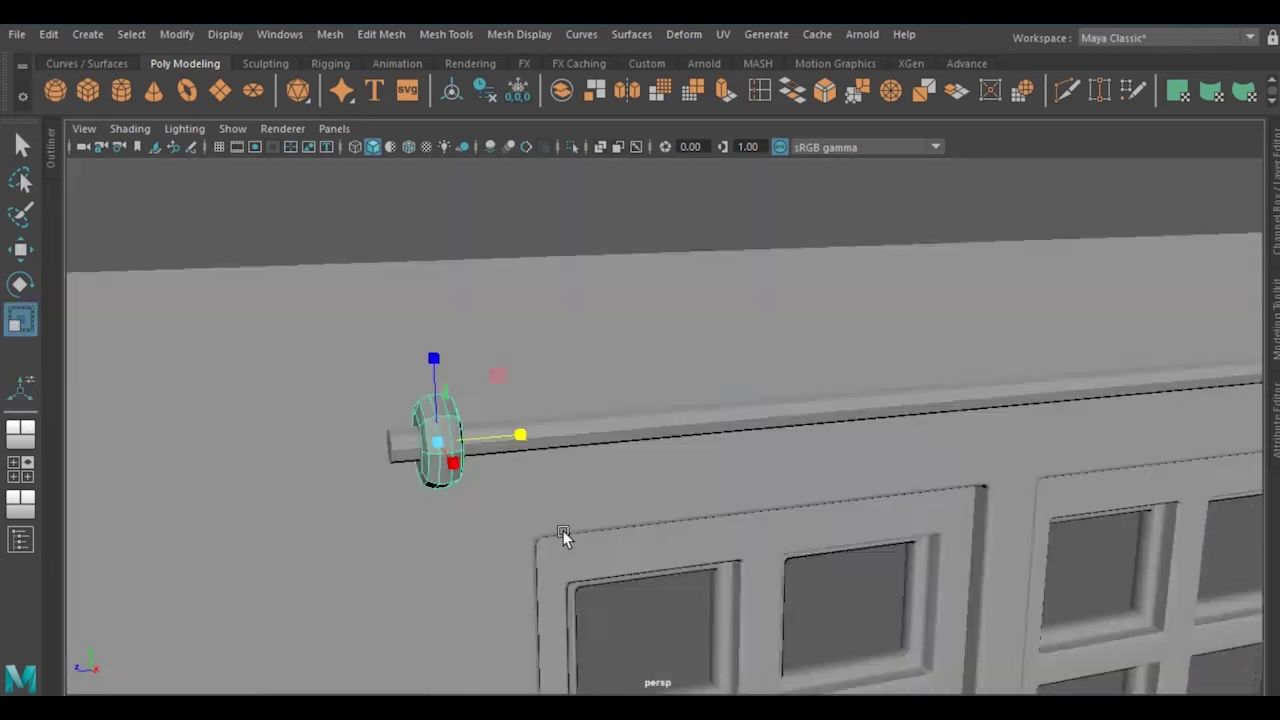
scroll(586, 349, down, 5)
Extrude the bracket face behind the rod knob and bevel its edges
alt+drag(586, 349, 930, 628)
click(930, 628)
key(f)
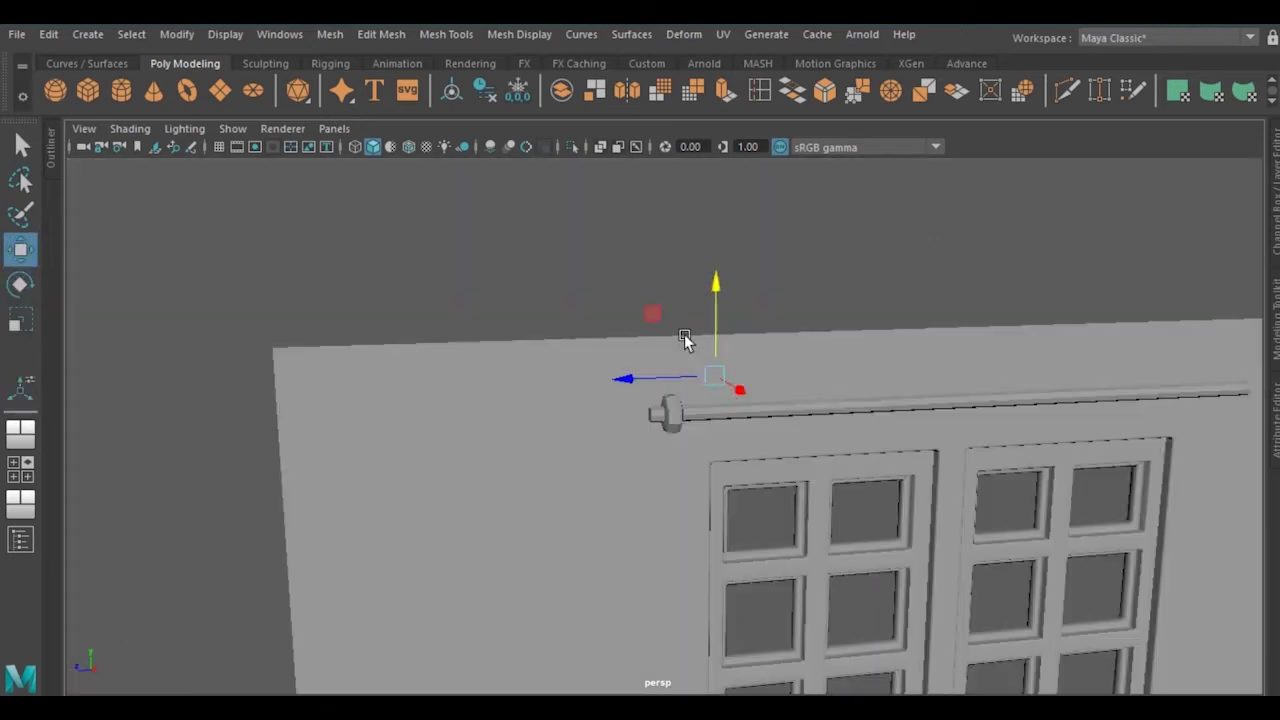
key(w)
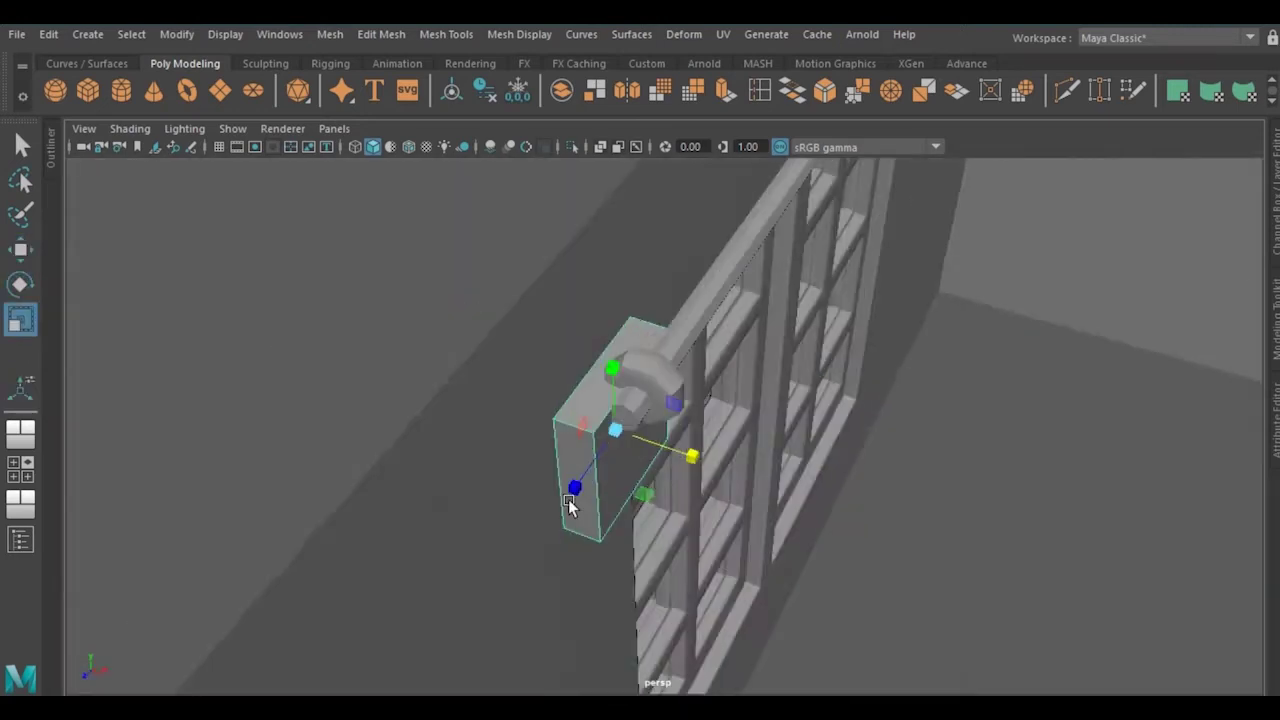
mouse_move(656, 461)
alt+mouse_down()
mouse_move(643, 393)
mouse_move(596, 396)
alt+mouse_up()
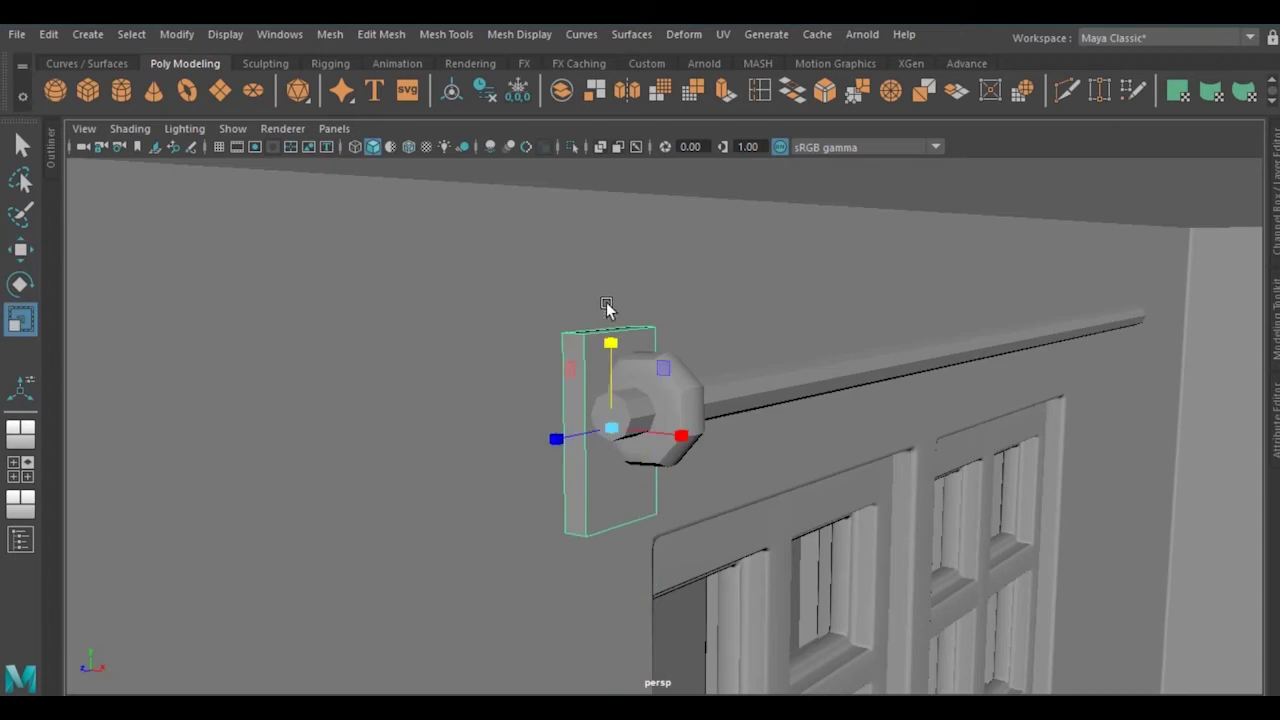
mouse_move(606, 305)
alt+mouse_down()
mouse_move(717, 390)
mouse_move(493, 447)
mouse_move(646, 388)
mouse_move(689, 329)
mouse_move(566, 386)
mouse_move(557, 418)
mouse_move(583, 497)
mouse_move(543, 522)
mouse_move(537, 386)
mouse_move(514, 397)
mouse_move(424, 233)
alt+mouse_up()
key(ctrl+e)
key(q)
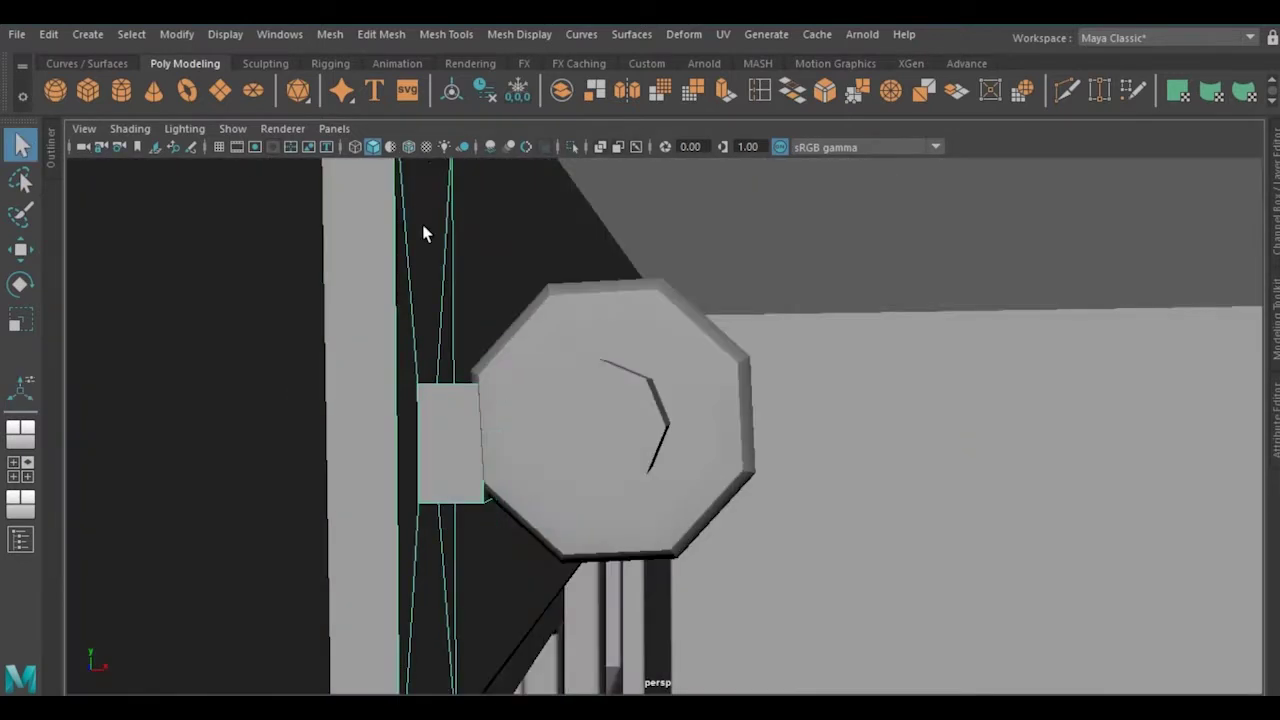
mouse_move(405, 340)
alt+mouse_down()
mouse_move(315, 429)
mouse_move(631, 474)
mouse_move(515, 307)
mouse_move(569, 344)
alt+mouse_up()
key(ctrl+b)
Create a new cylinder, pCylinder4, and move it up beside the rod end
click(121, 90)
key(w)
mouse_move(657, 623)
mouse_down()
mouse_move(594, 386)
mouse_move(617, 470)
mouse_move(555, 476)
mouse_up()
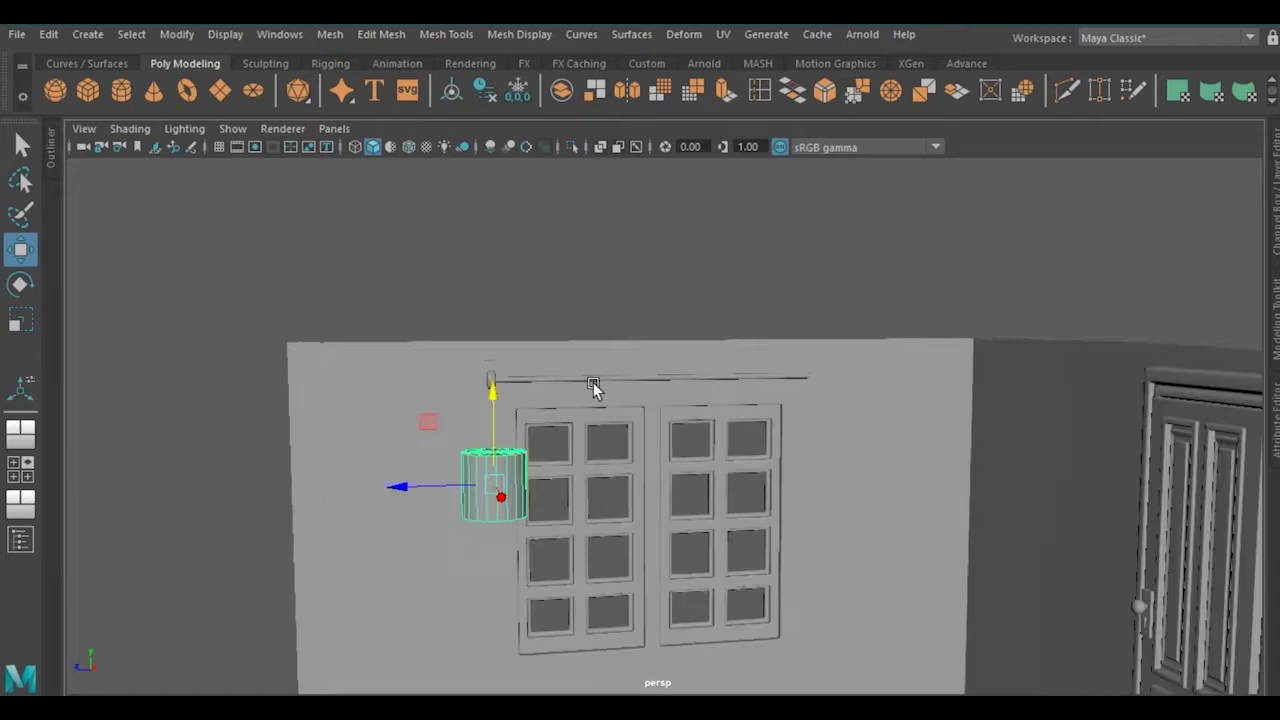
Rotate the new cylinder to -90 on X and lower its subdivisions
key(ctrl+a)
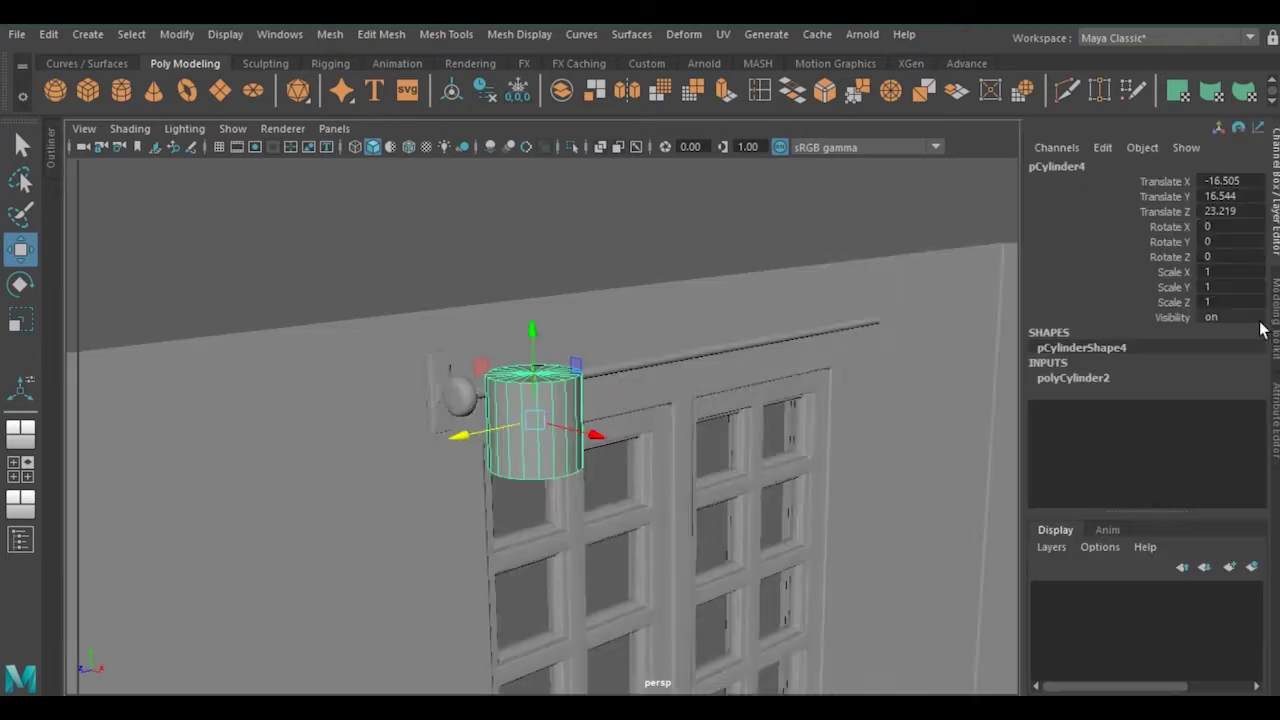
double_click(1230, 226)
text(-90)
key(Return)
click(1085, 379)
scroll(760, 474, up, 5)
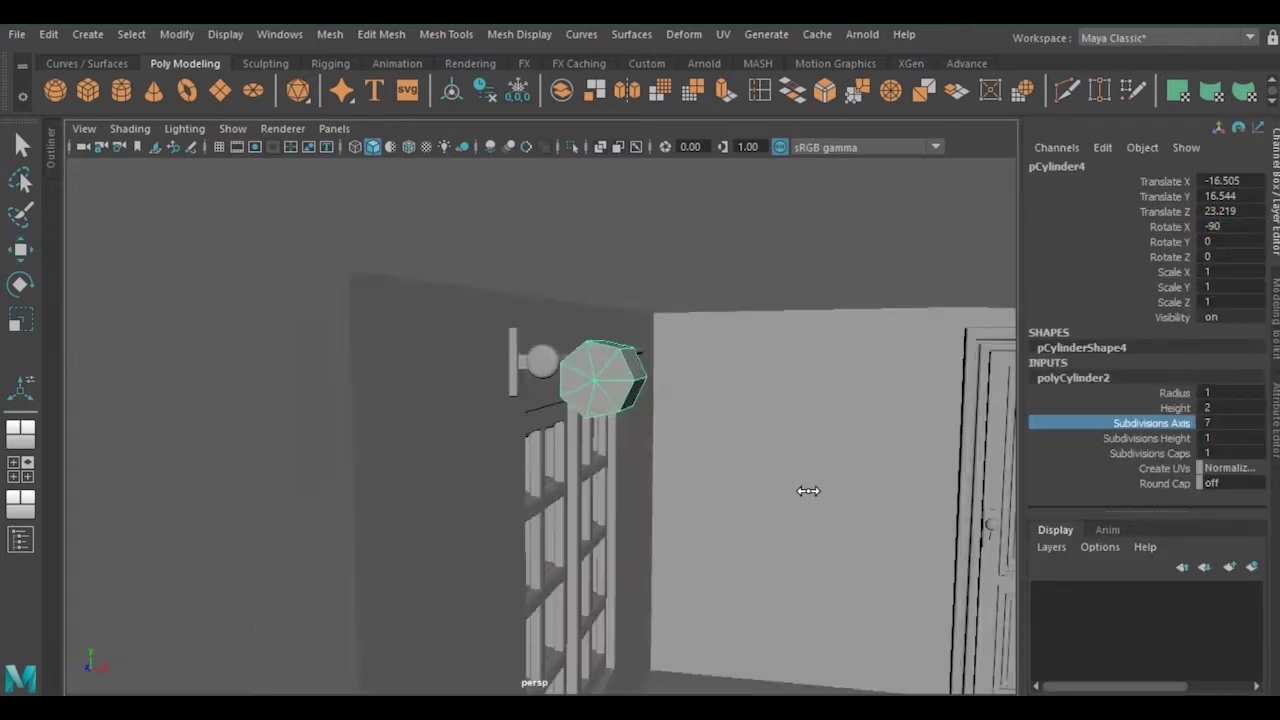
Extrude the cylinder's hexagonal end face into a U-shaped loop
alt+drag(718, 508, 738, 188)
right_drag(738, 188, 718, 143)
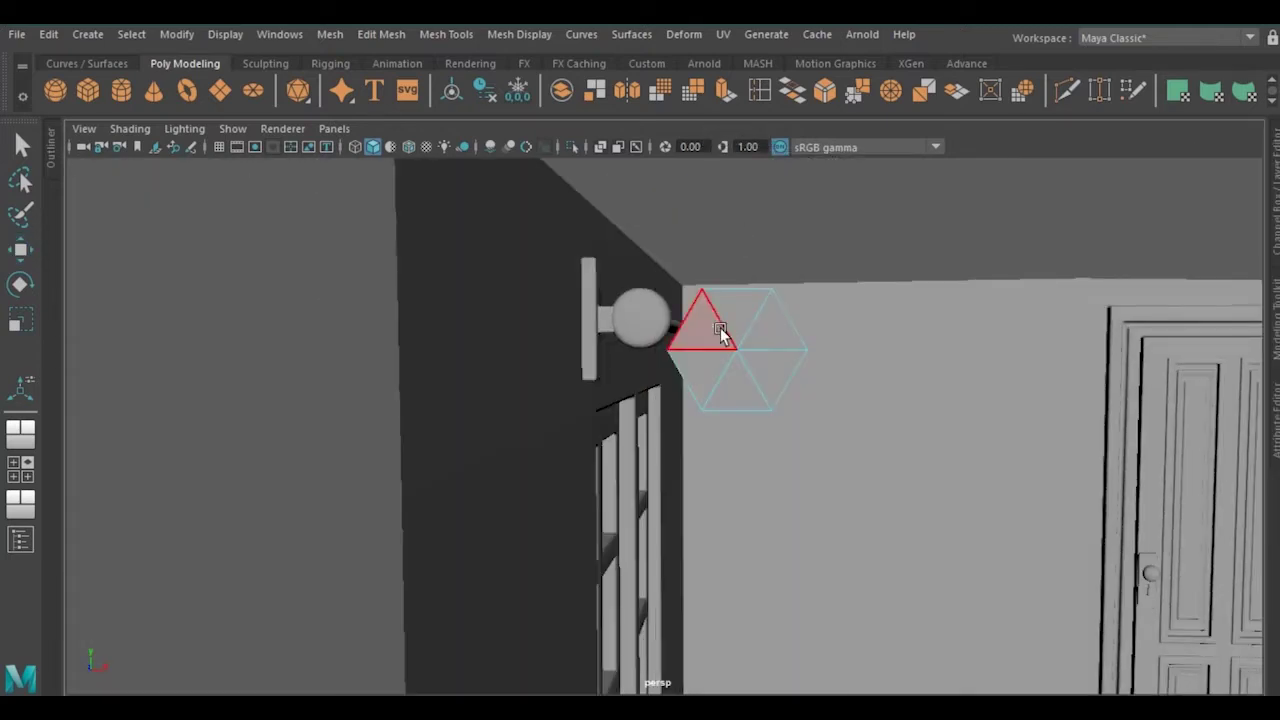
alt+drag(720, 327, 582, 324)
right_drag(510, 200, 534, 163)
key(r)
alt+drag(534, 391, 709, 420)
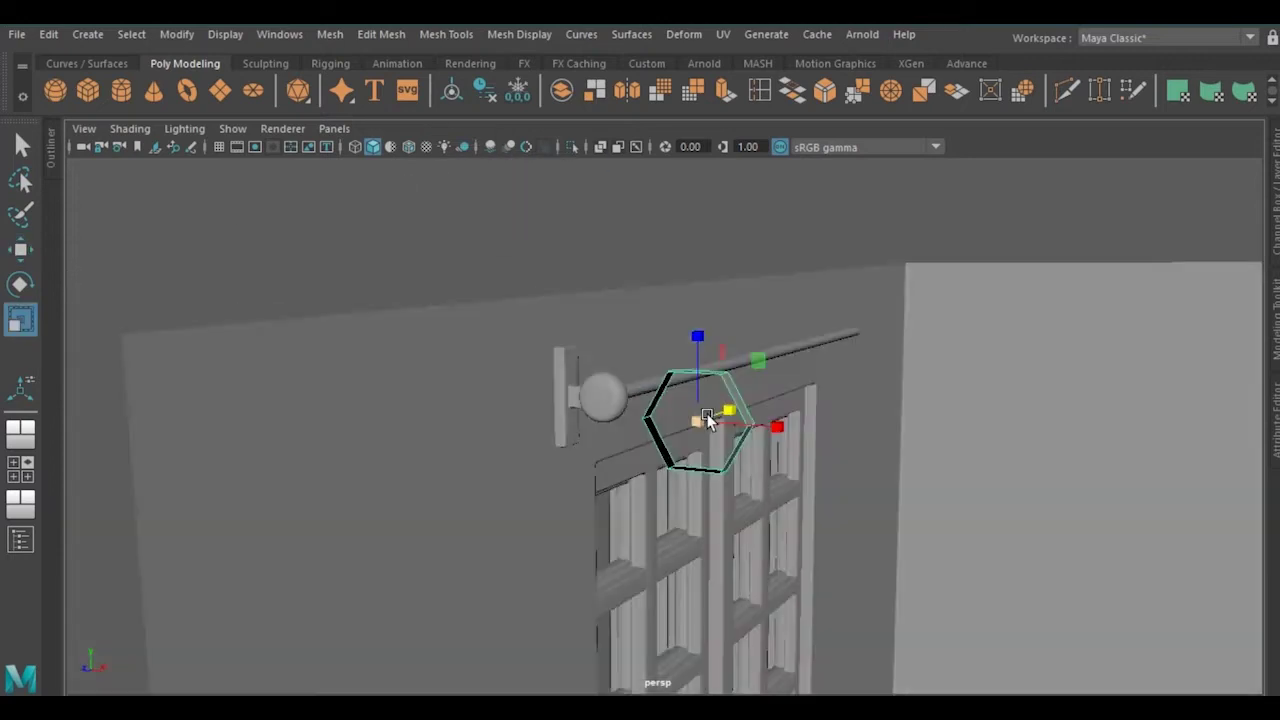
alt+right_drag(709, 420, 847, 470)
key(w)
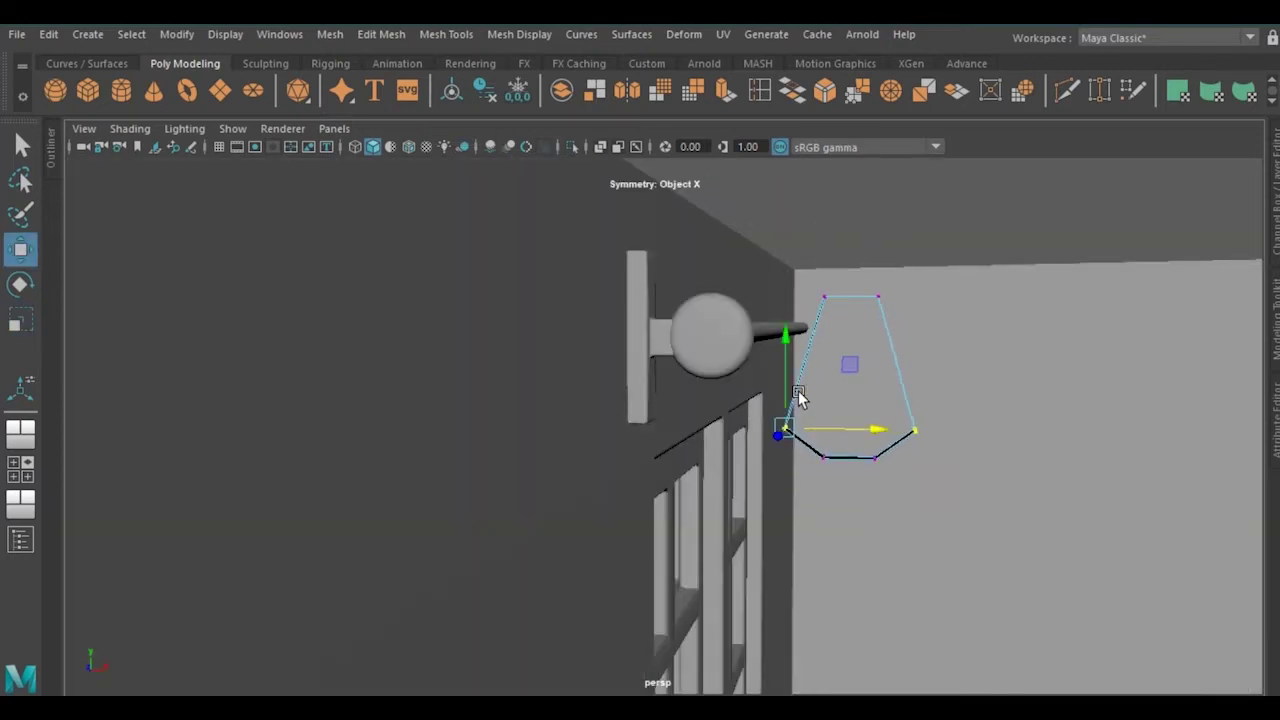
key(ctrl+e)
mouse_move(668, 283)
shift+right_down()
mouse_move(760, 250)
mouse_move(776, 191)
shift+right_up()
alt+drag(776, 191, 649, 309)
Move the ring onto the curtain rod beside the end knob
key(F8)
key(q)
scroll(476, 413, up, 3)
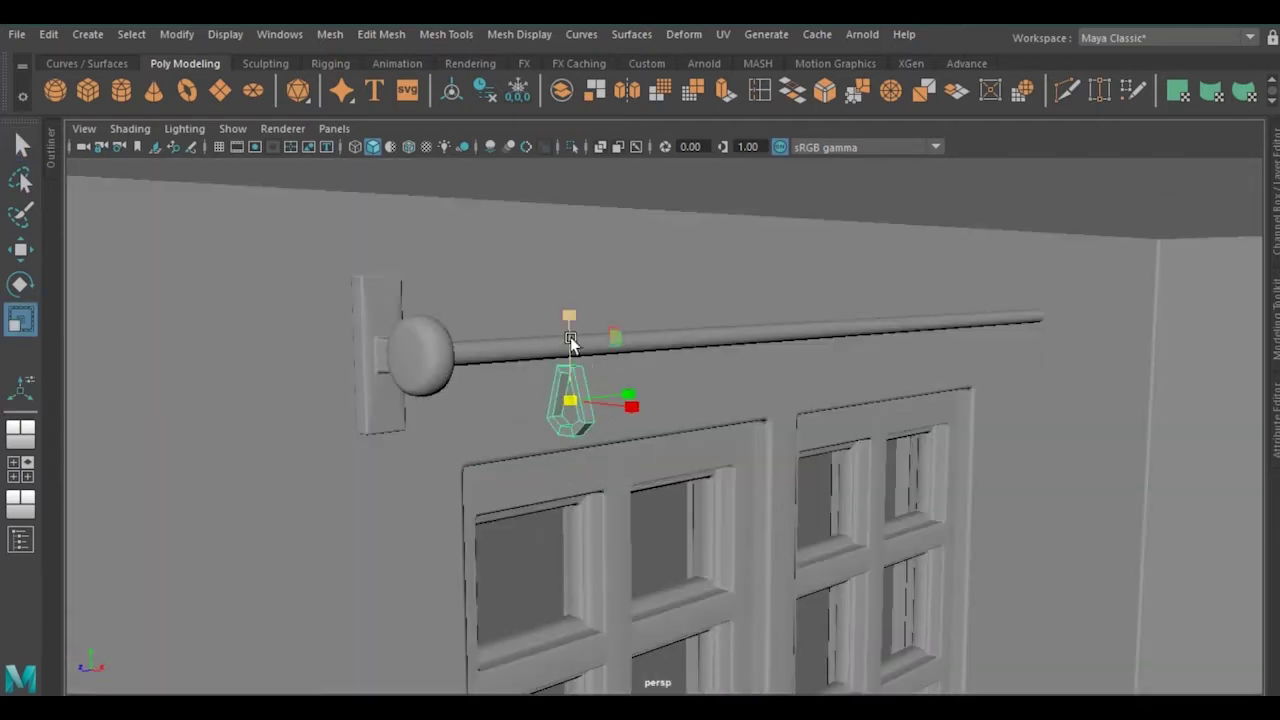
mouse_move(570, 340)
alt+mouse_down()
mouse_move(829, 414)
mouse_move(734, 430)
alt+mouse_up()
key(w)
scroll(665, 330, up, 3)
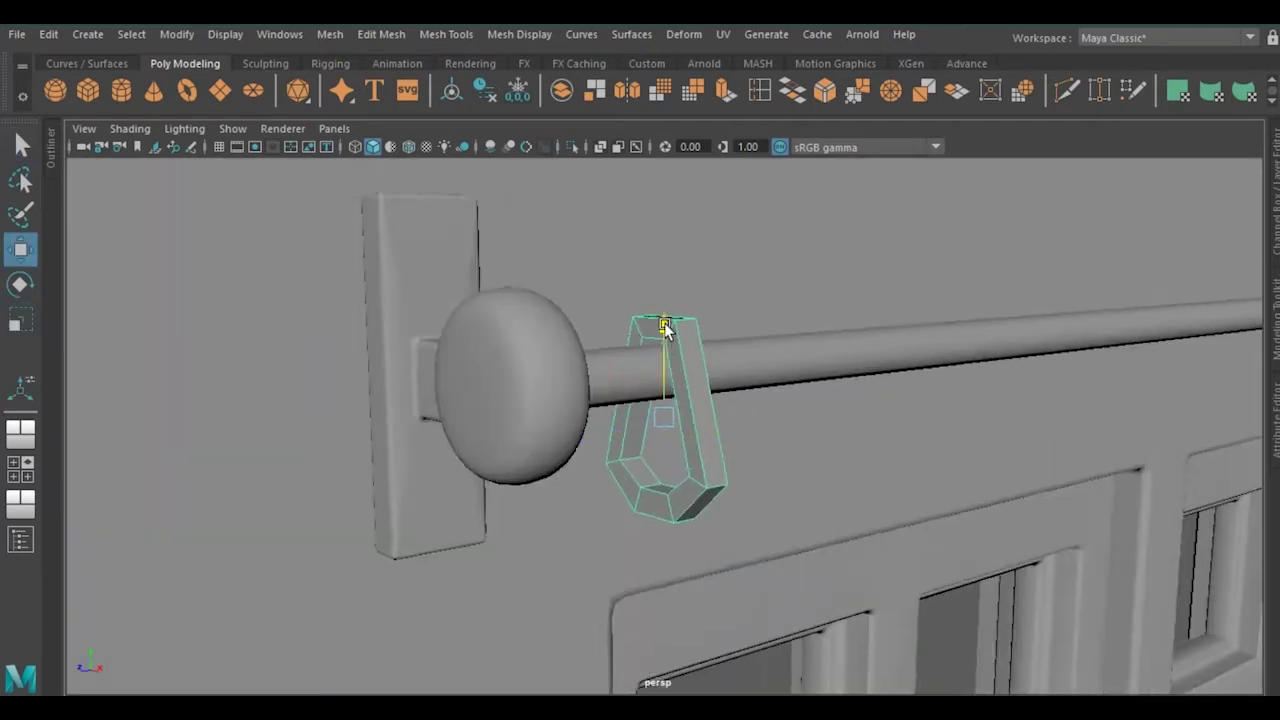
Insert edge loops around the ring and check it on the rod from the front
alt+drag(665, 330, 657, 420)
shift+right_drag(657, 420, 640, 460)
mouse_move(640, 460)
alt+mouse_down()
mouse_move(657, 423)
mouse_move(735, 413)
mouse_move(635, 512)
mouse_move(673, 343)
mouse_move(651, 341)
mouse_move(743, 355)
mouse_move(765, 288)
alt+mouse_up()
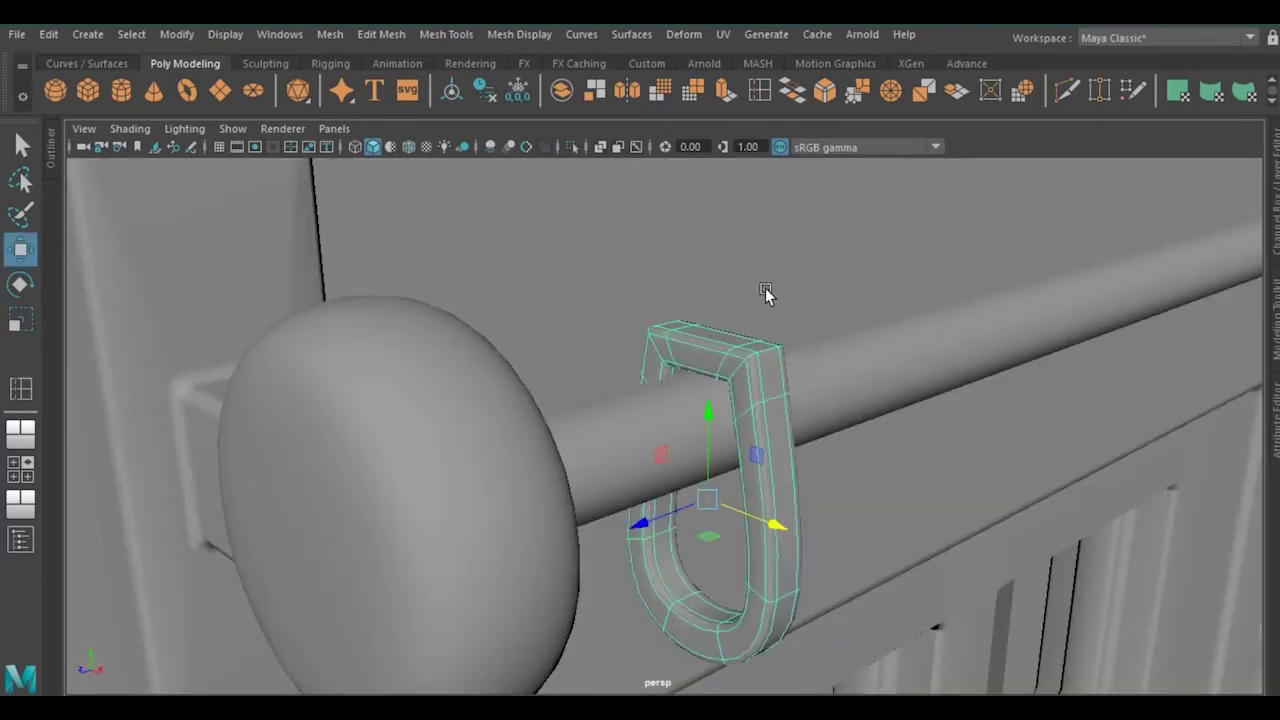
alt+right_drag(765, 288, 760, 470)
mouse_move(760, 470)
alt+mouse_down()
mouse_move(777, 452)
mouse_move(750, 330)
alt+mouse_up()
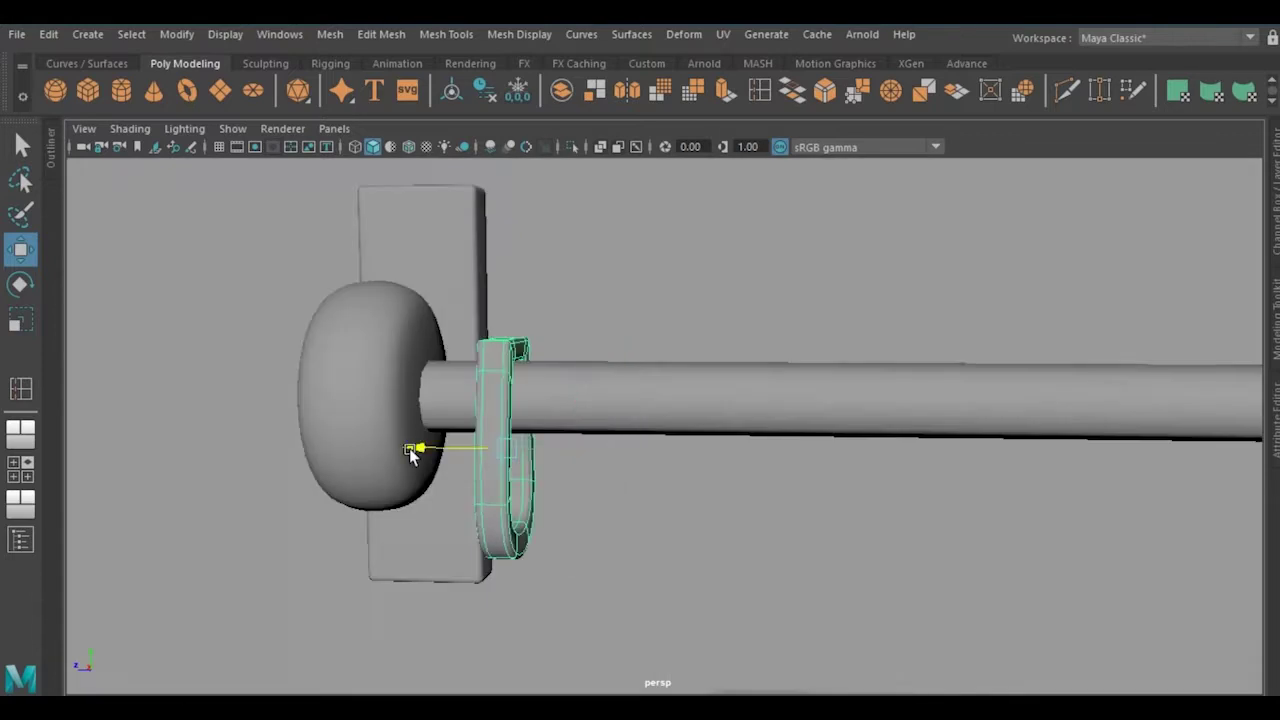
scroll(494, 364, down, 5)
scroll(548, 205, down, 2)
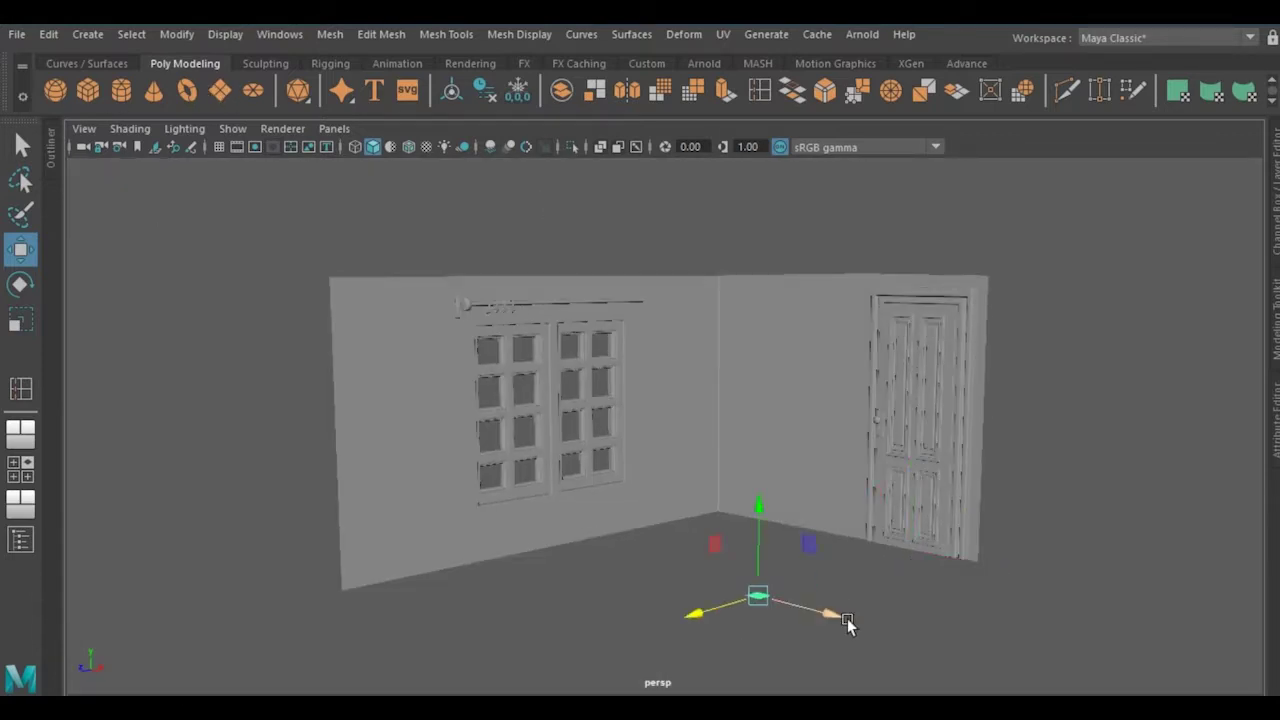
Rotate the plane to -90 on Z, scale it and raise it under the rings
click(1243, 277)
text(-90)
key(Return)
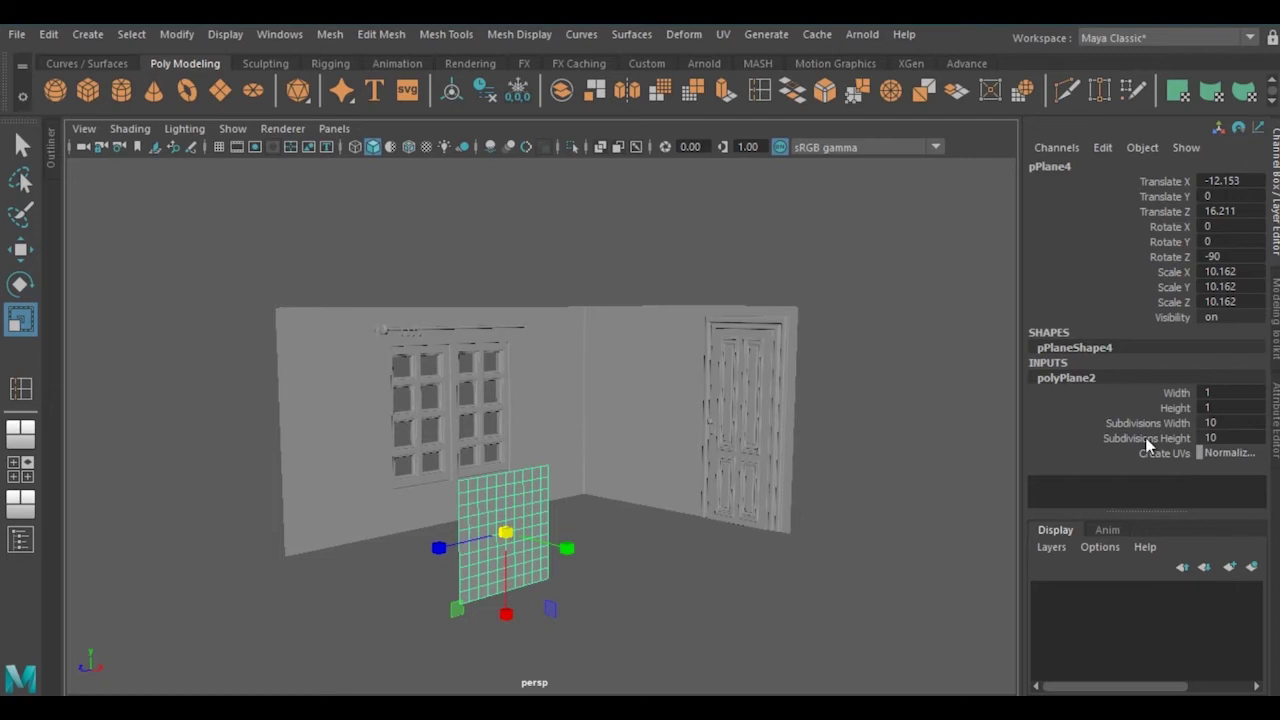
key(ctrl+a)
key(r)
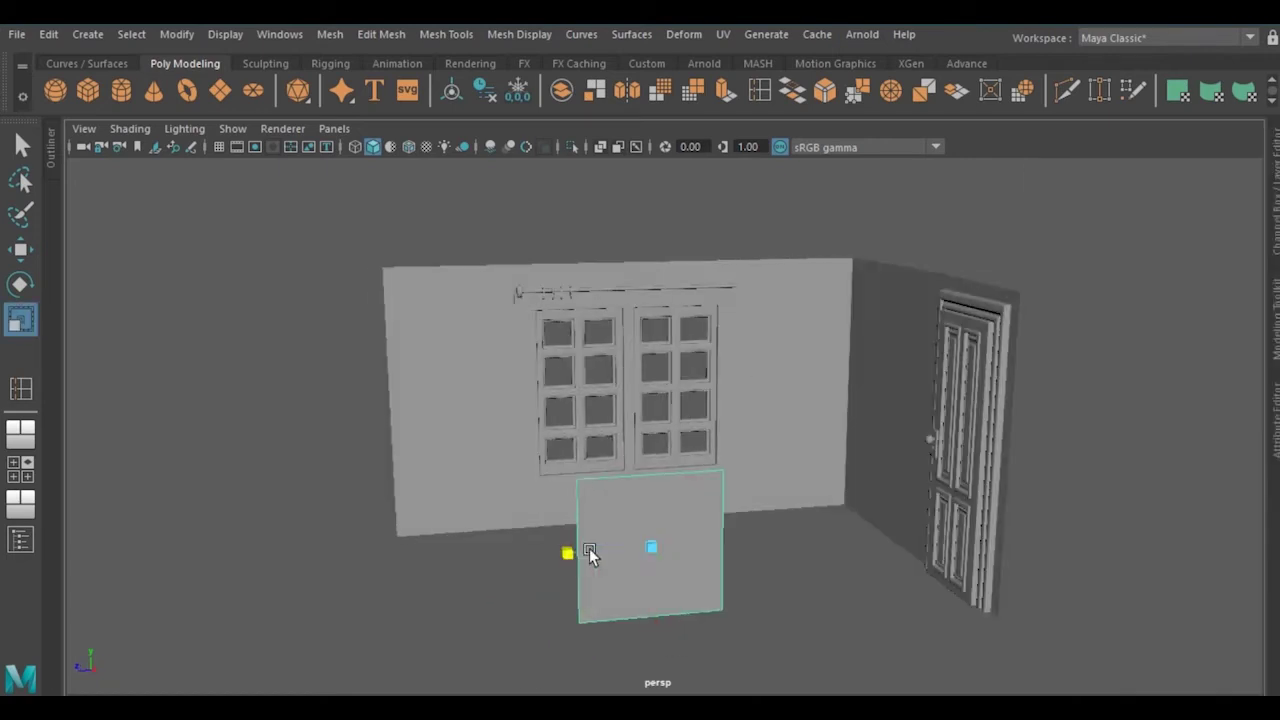
key(w)
mouse_move(648, 642)
alt+mouse_down()
mouse_move(600, 495)
mouse_move(500, 435)
mouse_move(571, 428)
alt+mouse_up()
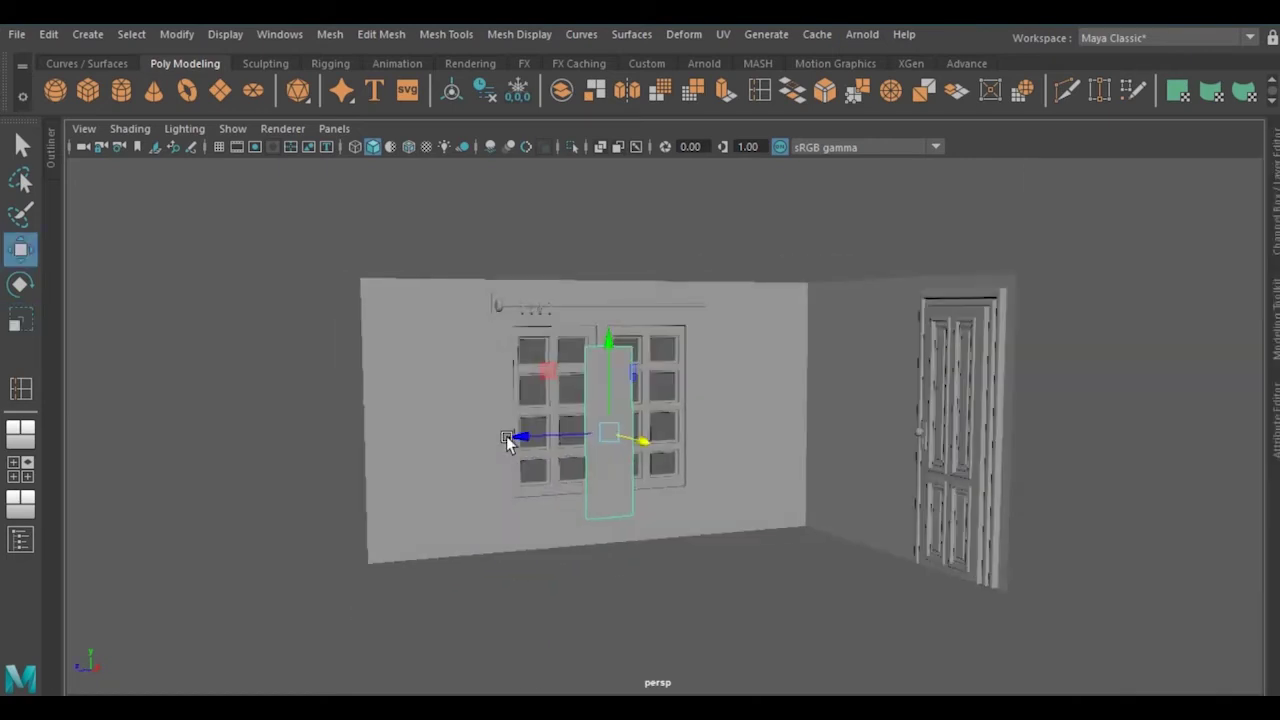
Insert vertical edge loops down the curtain plane
scroll(484, 423, up, 5)
scroll(484, 423, down, 5)
scroll(415, 423, up, 4)
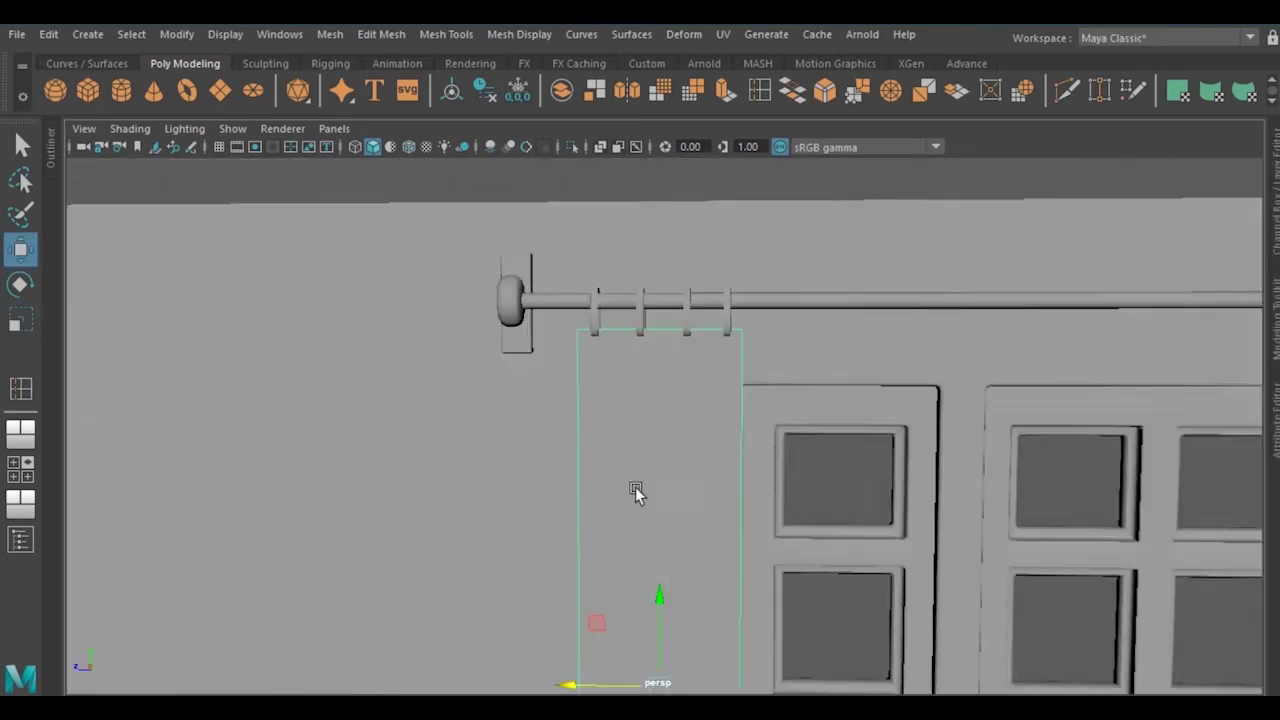
right_drag(635, 188, 546, 176)
scroll(737, 357, down, 2)
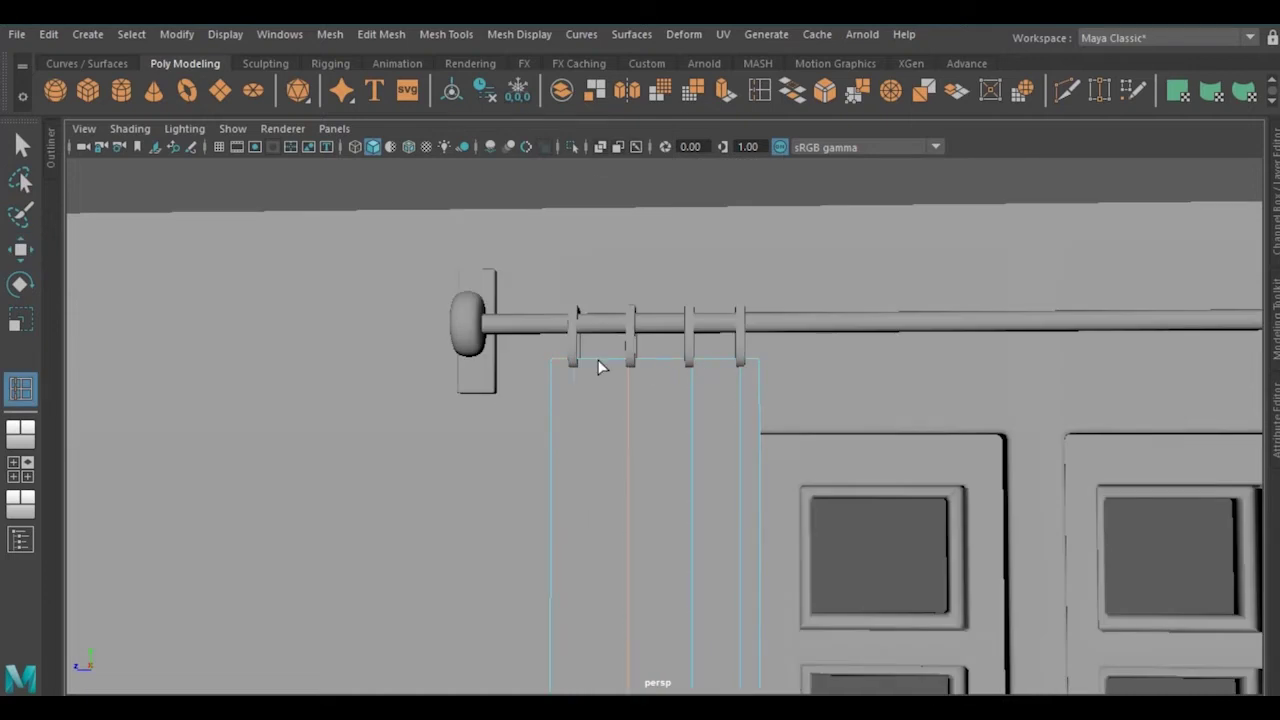
click(657, 362)
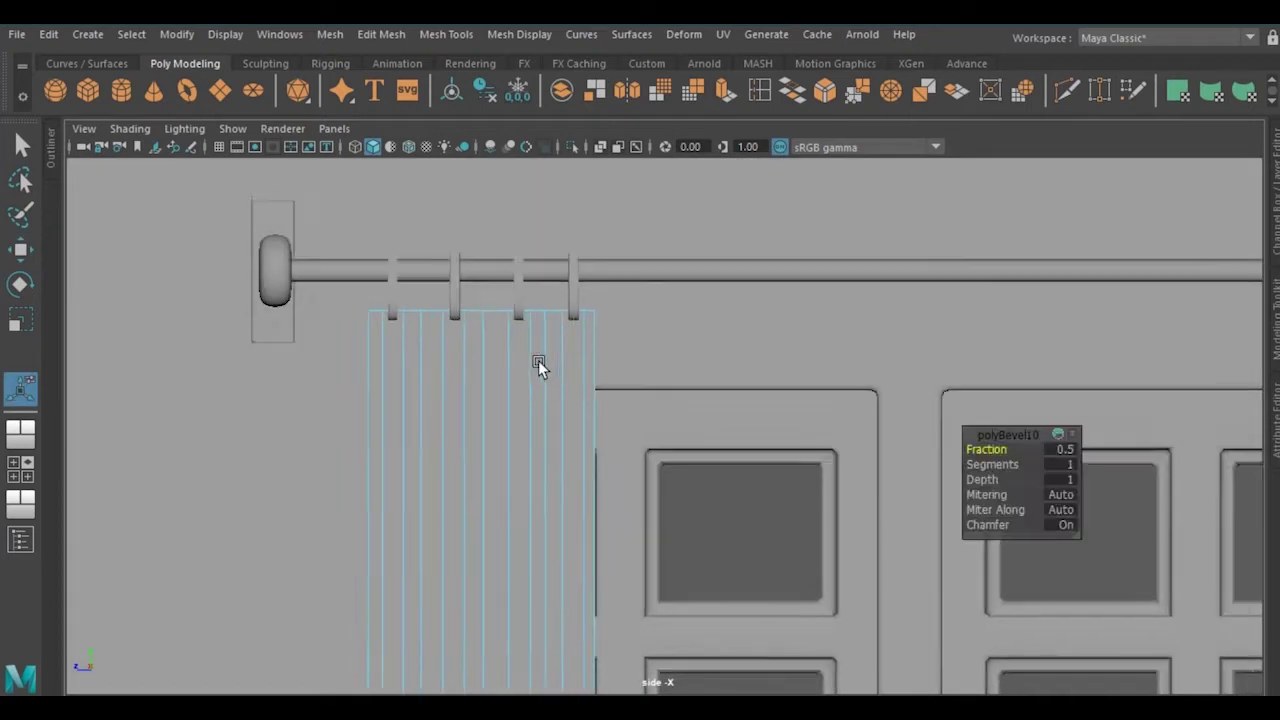
key(q)
scroll(388, 322, up, 1)
scroll(452, 280, up, 2)
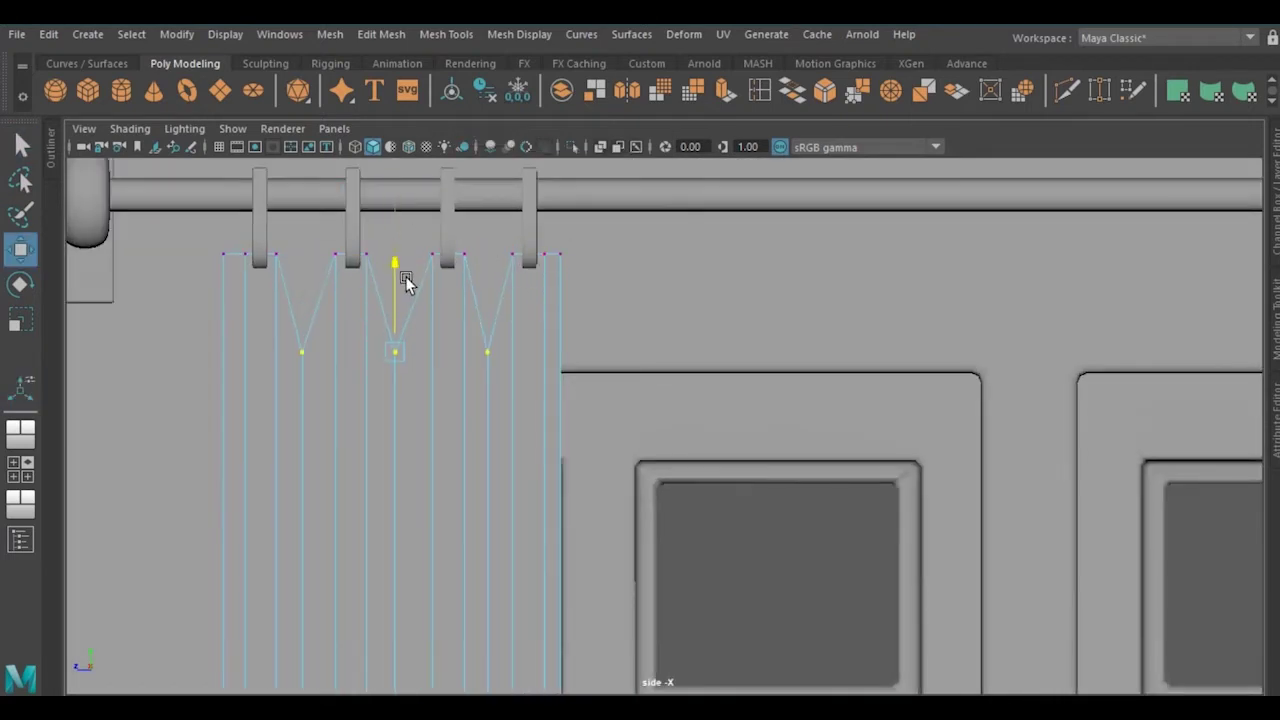
scroll(405, 276, down, 3)
Select the curtain's bottom vertices in the perspective view
click(334, 128)
click(545, 150)
scroll(513, 388, down, 2)
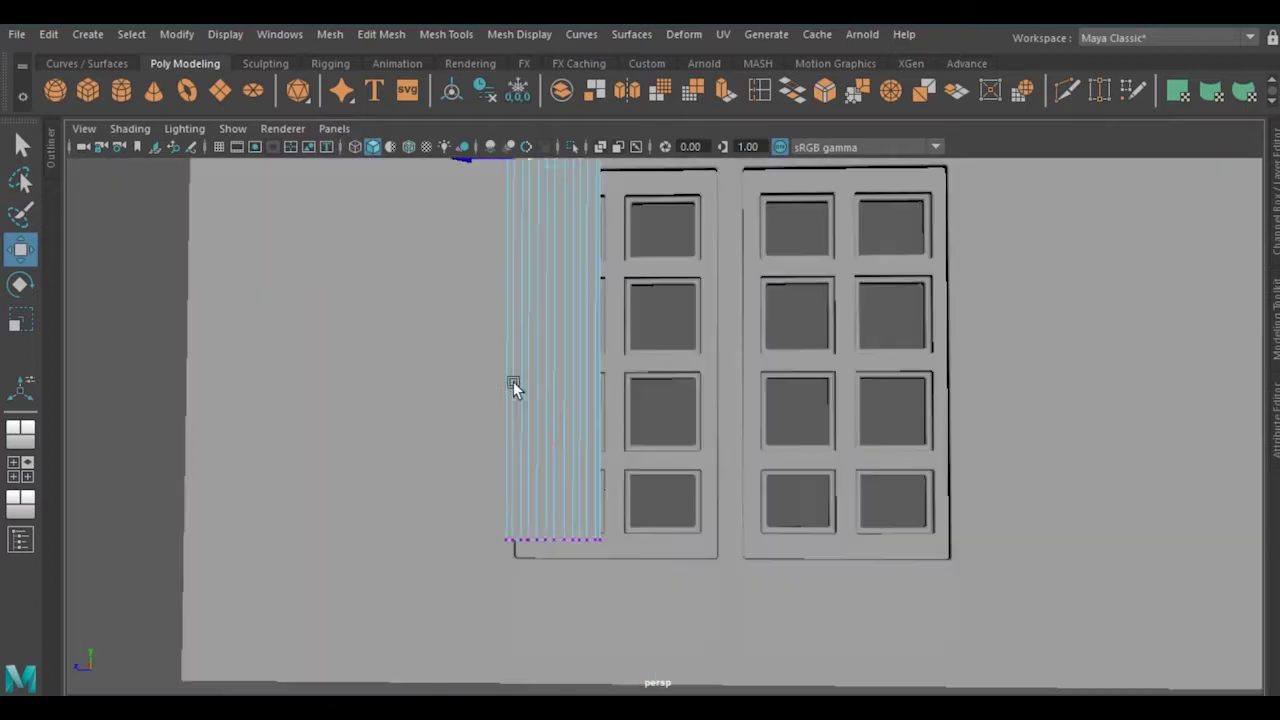
drag(480, 520, 563, 574)
right_click(331, 186)
scroll(468, 483, up, 3)
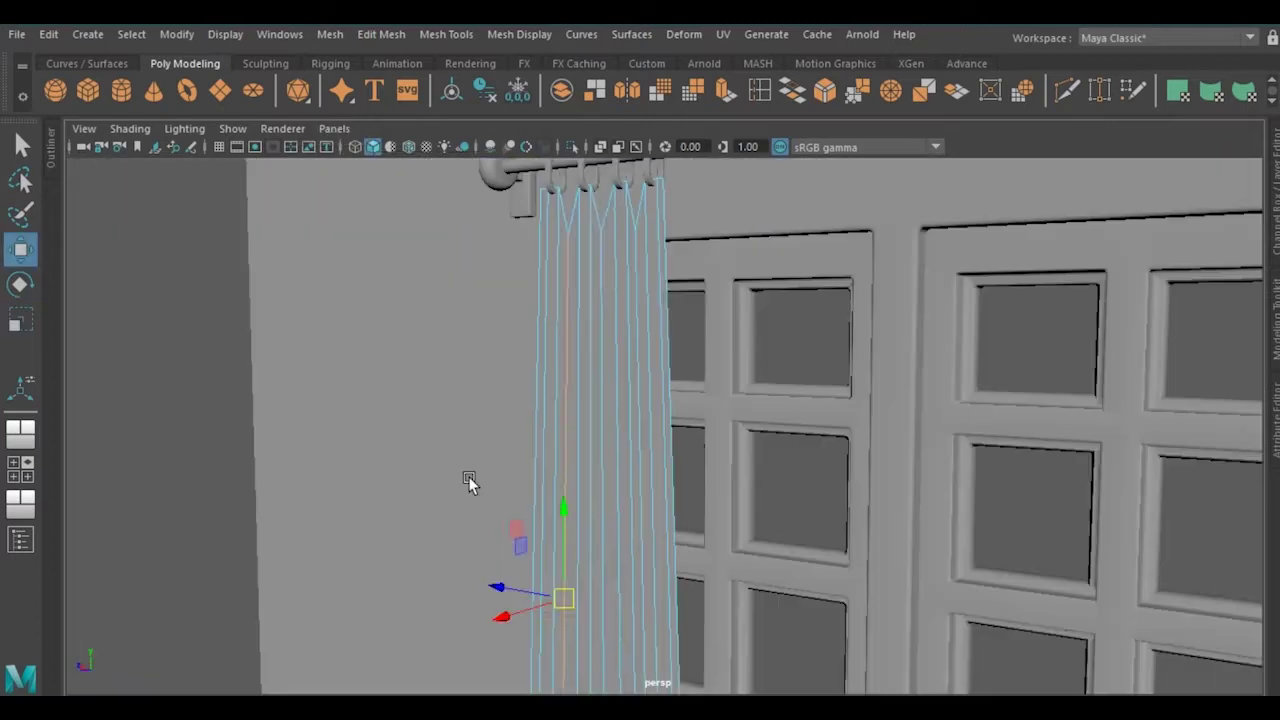
Pull the curtain vertices into pleats while viewing the curtain in isolation
alt+drag(591, 527, 546, 614)
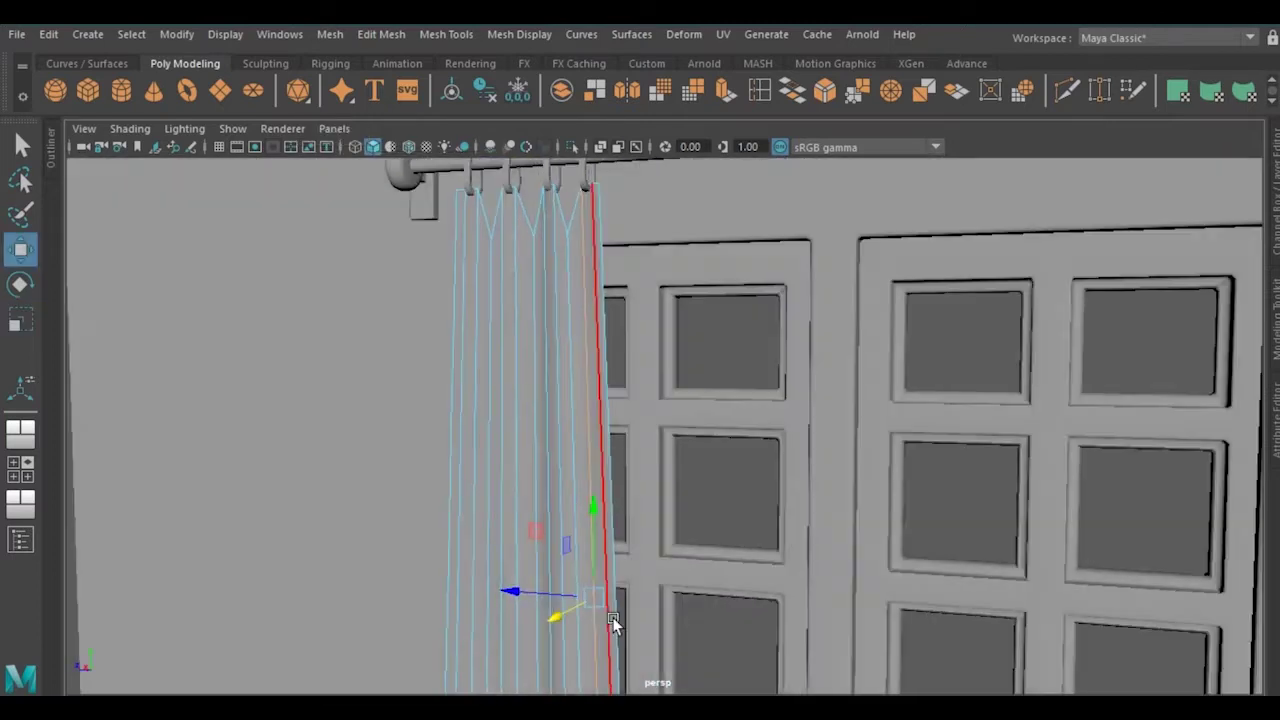
key(ctrl+1)
mouse_move(596, 493)
alt+mouse_down()
mouse_move(249, 509)
mouse_move(586, 491)
mouse_move(523, 551)
mouse_move(529, 570)
alt+mouse_up()
key(r)
right_drag(443, 186, 523, 190)
mouse_move(523, 190)
alt+mouse_down()
mouse_move(374, 409)
mouse_move(506, 303)
mouse_move(650, 397)
alt+mouse_up()
key(w)
Duplicate the curtain to the other side of the window, framing it
key(ctrl+1)
click(470, 450)
mouse_move(470, 450)
alt+mouse_down()
mouse_move(423, 657)
mouse_move(448, 583)
alt+mouse_up()
mouse_move(495, 548)
alt+mouse_down()
mouse_move(503, 606)
mouse_move(457, 634)
mouse_move(469, 653)
mouse_move(314, 188)
alt+mouse_up()
right_drag(314, 188, 370, 168)
alt+drag(370, 168, 478, 508)
mouse_move(478, 508)
alt+right_down()
mouse_move(455, 576)
mouse_move(571, 306)
alt+right_up()
mouse_move(571, 306)
alt+mouse_down()
mouse_move(640, 252)
mouse_move(740, 451)
mouse_move(469, 340)
alt+mouse_up()
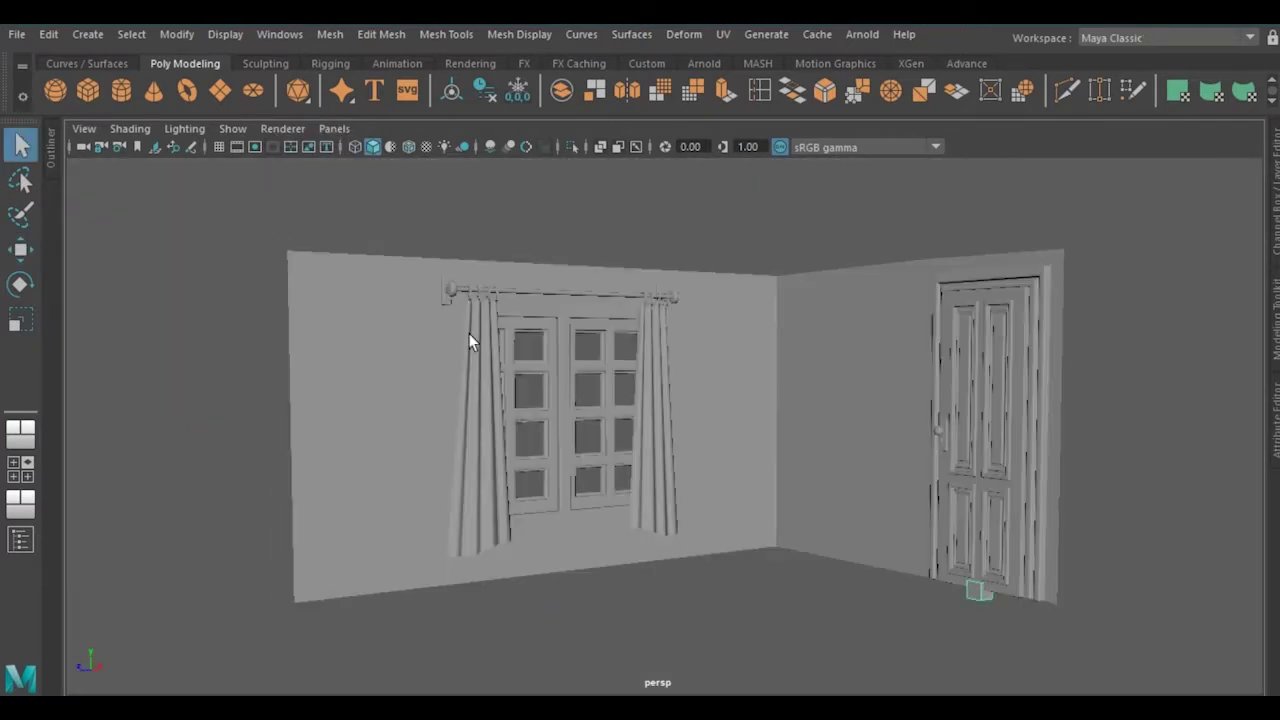
Extrude a side face into a slab for the half headboard and scale it
alt+drag(781, 611, 499, 541)
alt+right_drag(669, 508, 611, 437)
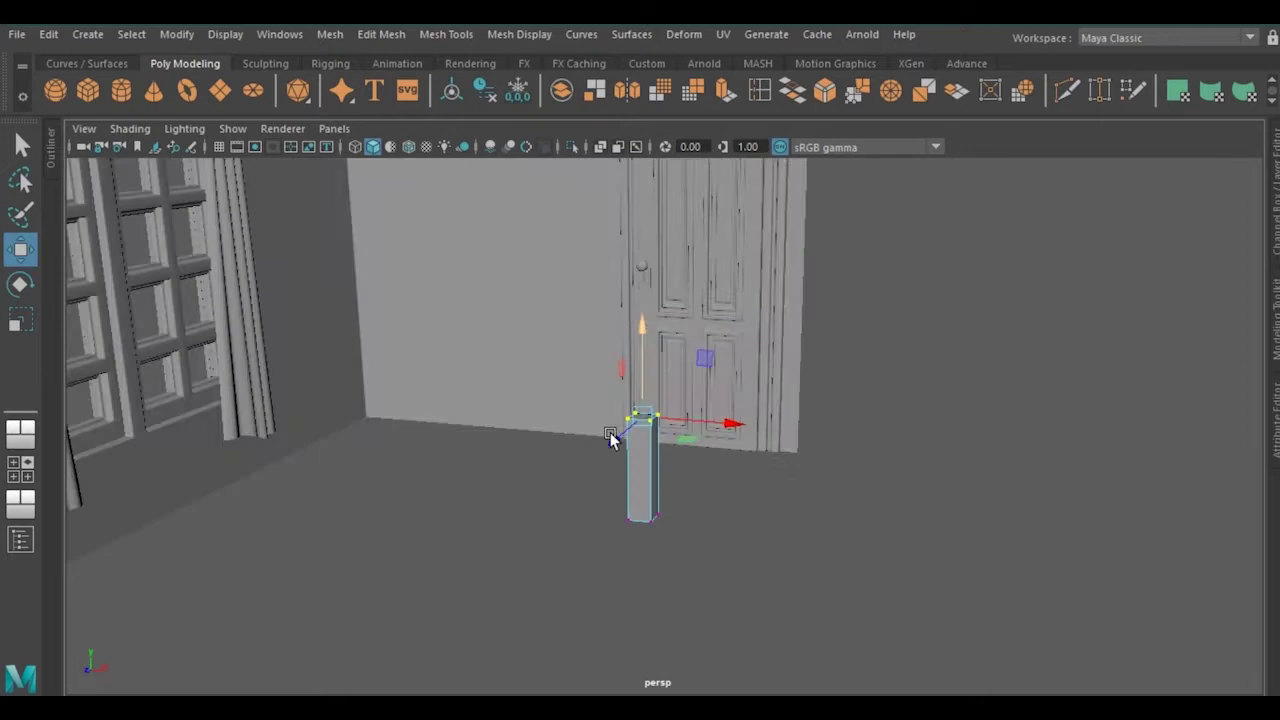
mouse_move(611, 437)
alt+mouse_down()
mouse_move(643, 423)
mouse_move(640, 503)
alt+mouse_up()
alt+right_drag(640, 503, 676, 313)
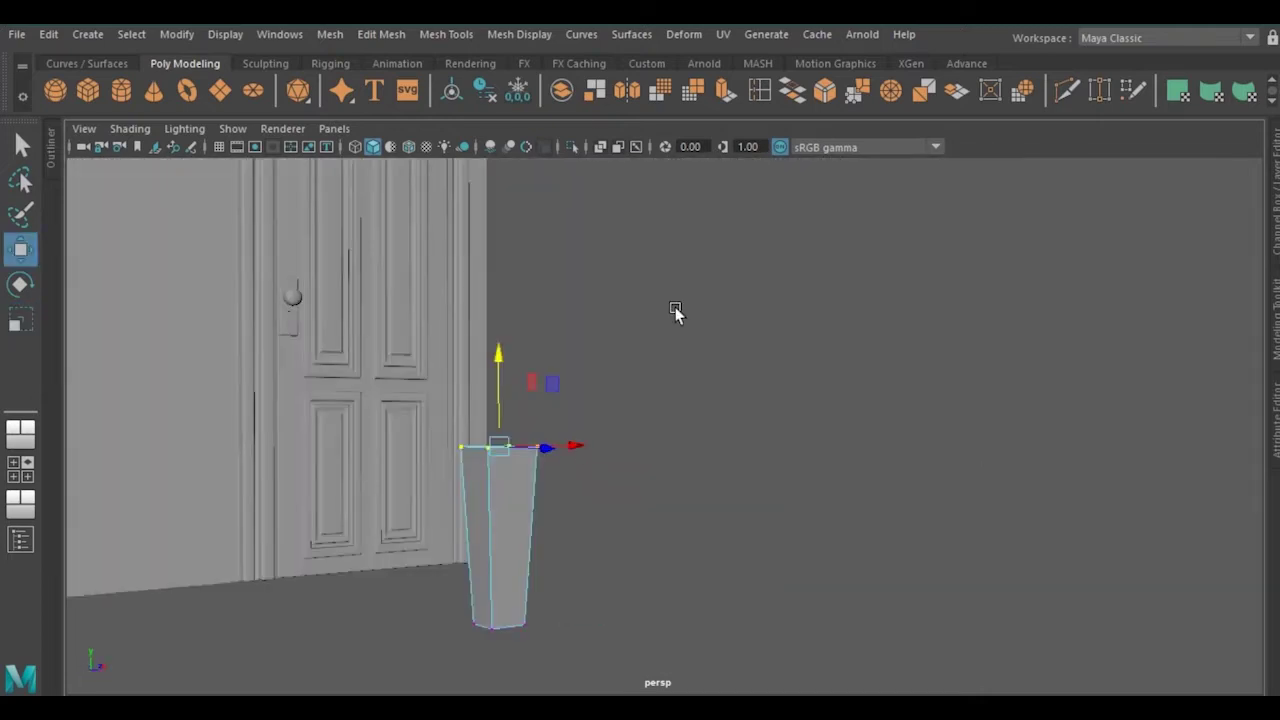
mouse_move(676, 313)
alt+mouse_down()
mouse_move(423, 557)
mouse_move(395, 540)
mouse_move(643, 306)
alt+mouse_up()
click(495, 593)
key(ctrl+e)
mouse_move(495, 593)
mouse_down()
mouse_move(340, 413)
mouse_move(489, 457)
mouse_move(563, 211)
mouse_up()
key(r)
In the isolated front view, raise the slab's top corner vertex
click(334, 128)
click(560, 200)
click(571, 147)
key(f)
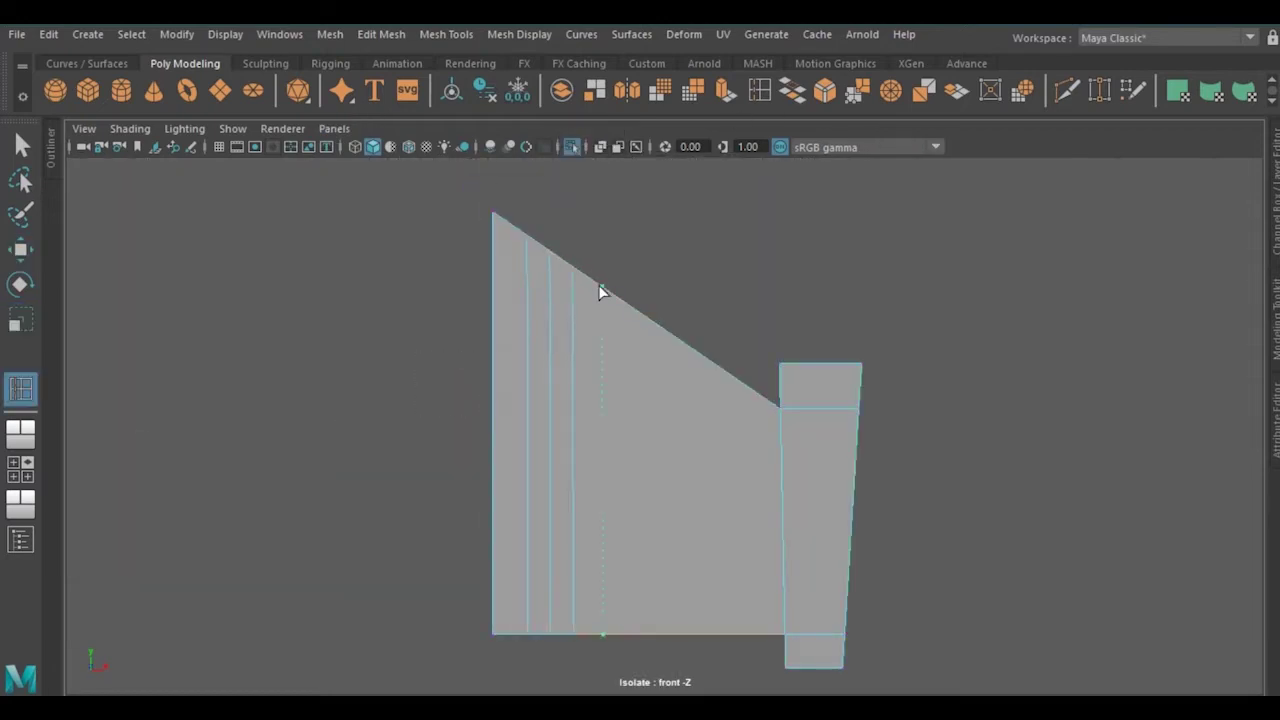
key(w)
scroll(734, 382, up, 2)
drag(517, 278, 519, 232)
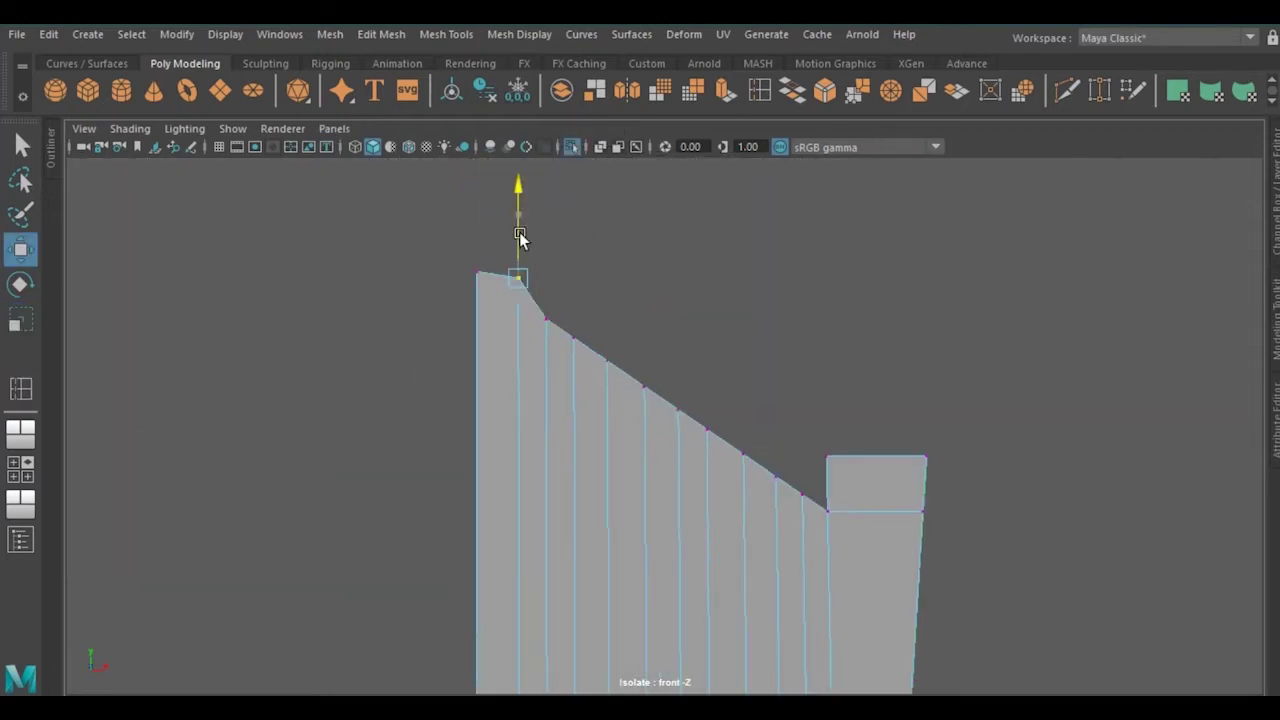
Move vertices along the headboard's curved top to smooth the arch
alt+middle_drag(567, 284, 466, 313)
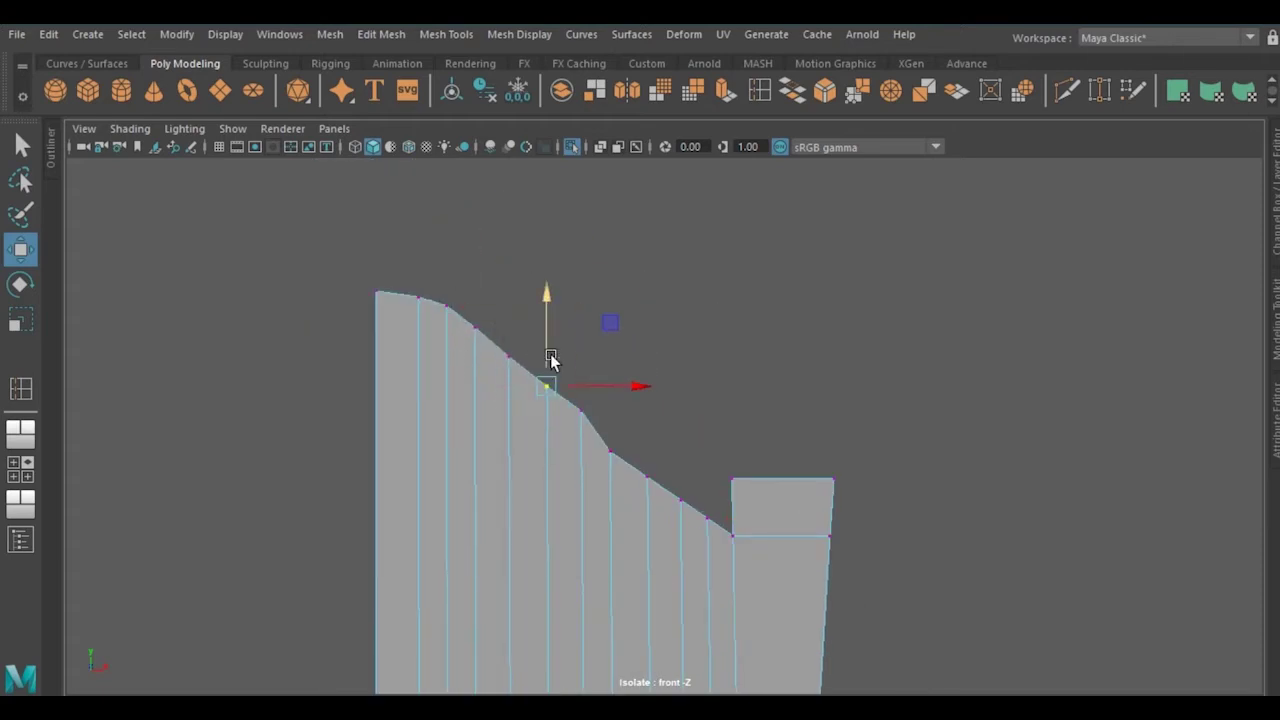
alt+drag(507, 328, 620, 360)
alt+middle_drag(620, 360, 590, 240)
key(r)
click(672, 403)
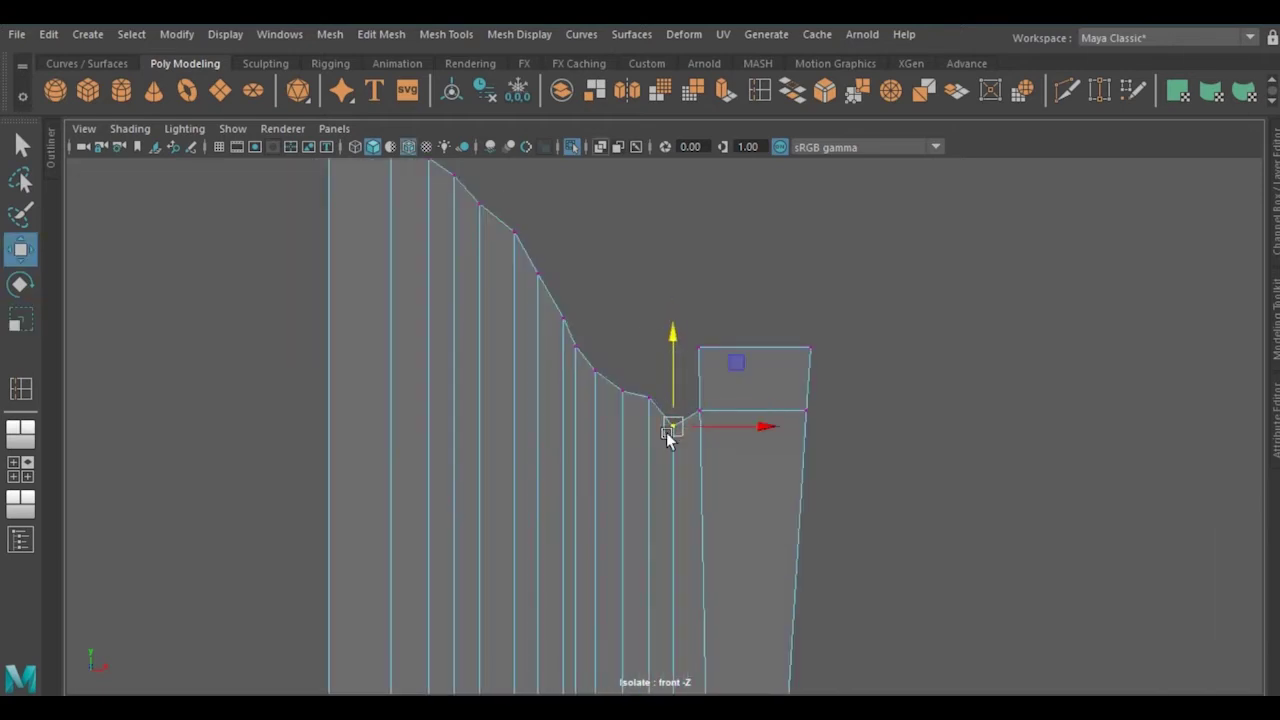
scroll(573, 388, down, 1)
alt+middle_drag(573, 388, 530, 345)
click(535, 360)
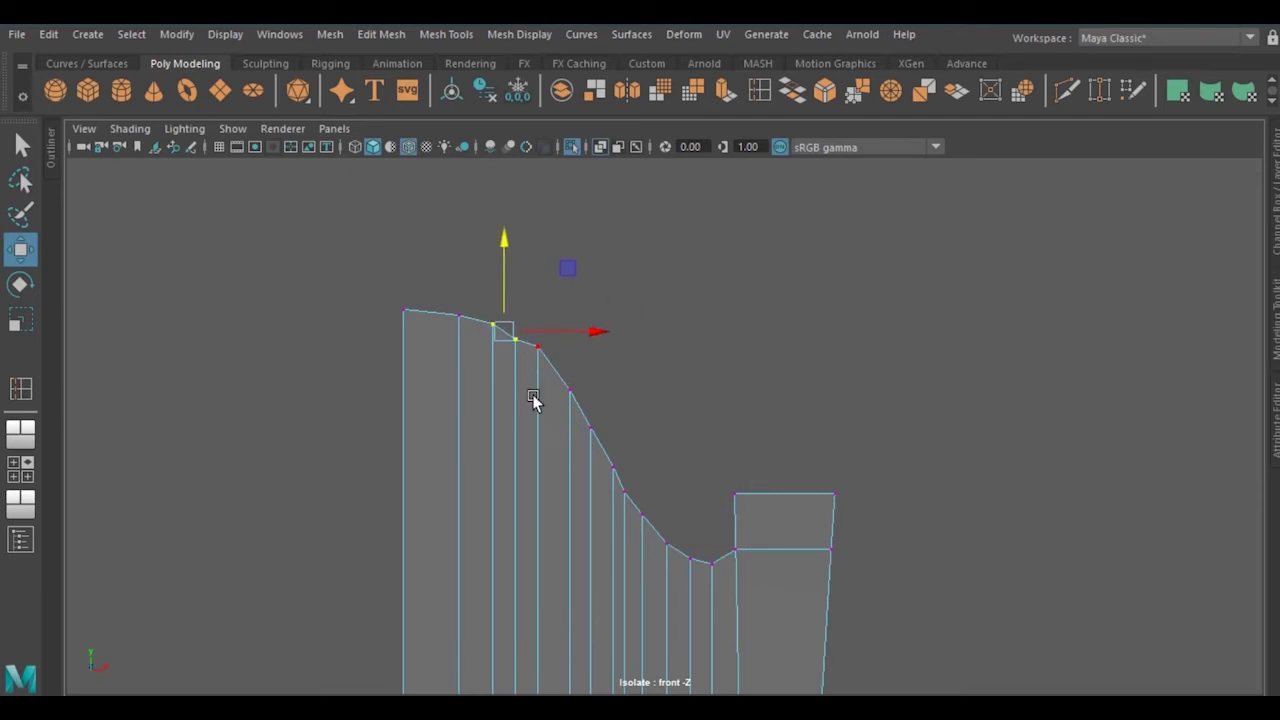
Add an edge loop in the post, then mirror the half across X, combined with the original
shift+right_drag(749, 220, 660, 440)
alt+middle_drag(660, 440, 649, 534)
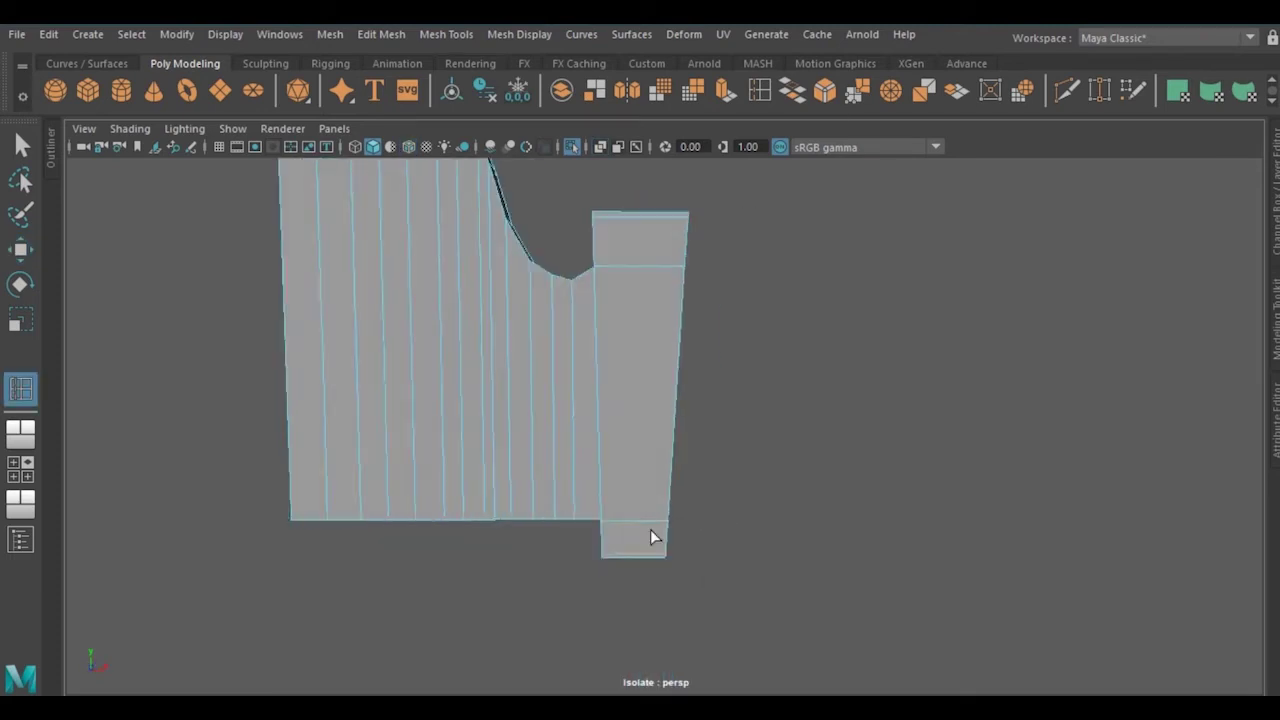
click(585, 282)
click(330, 34)
click(503, 286)
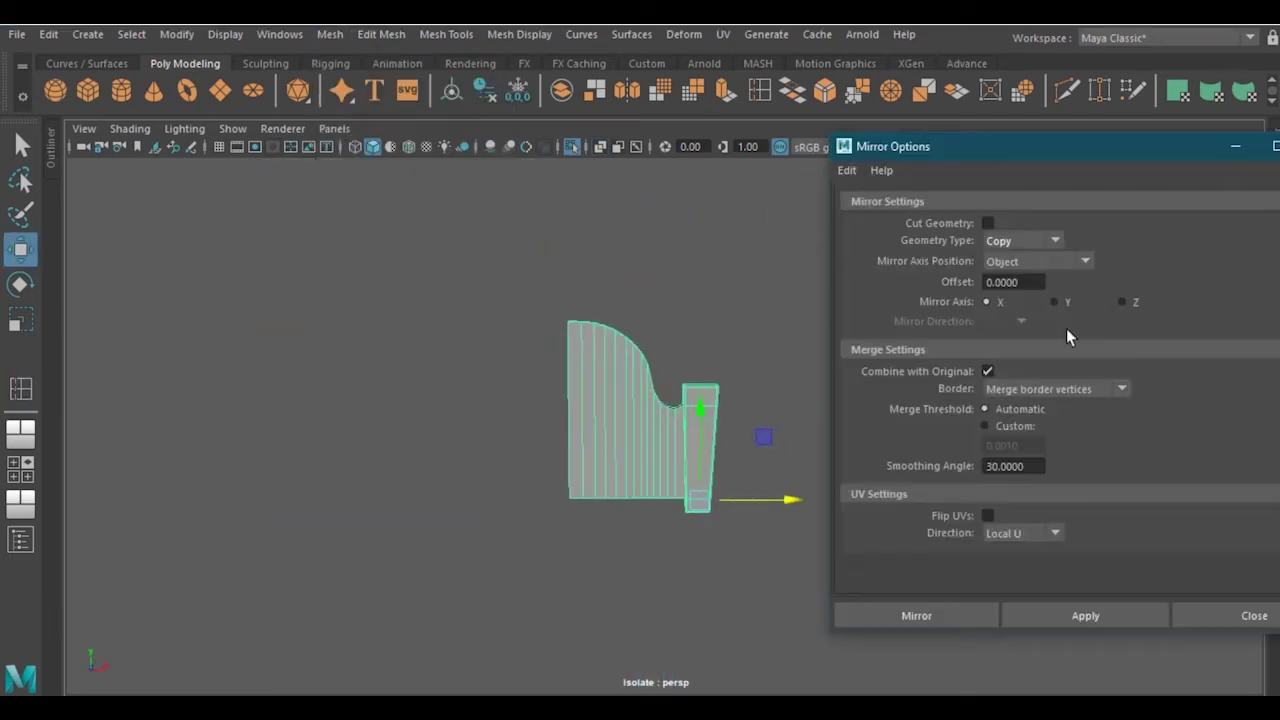
click(914, 614)
right_drag(680, 395, 723, 189)
scroll(473, 507, up, 3)
Mirror the headboard as a separate copy to create the footboard
key(g)
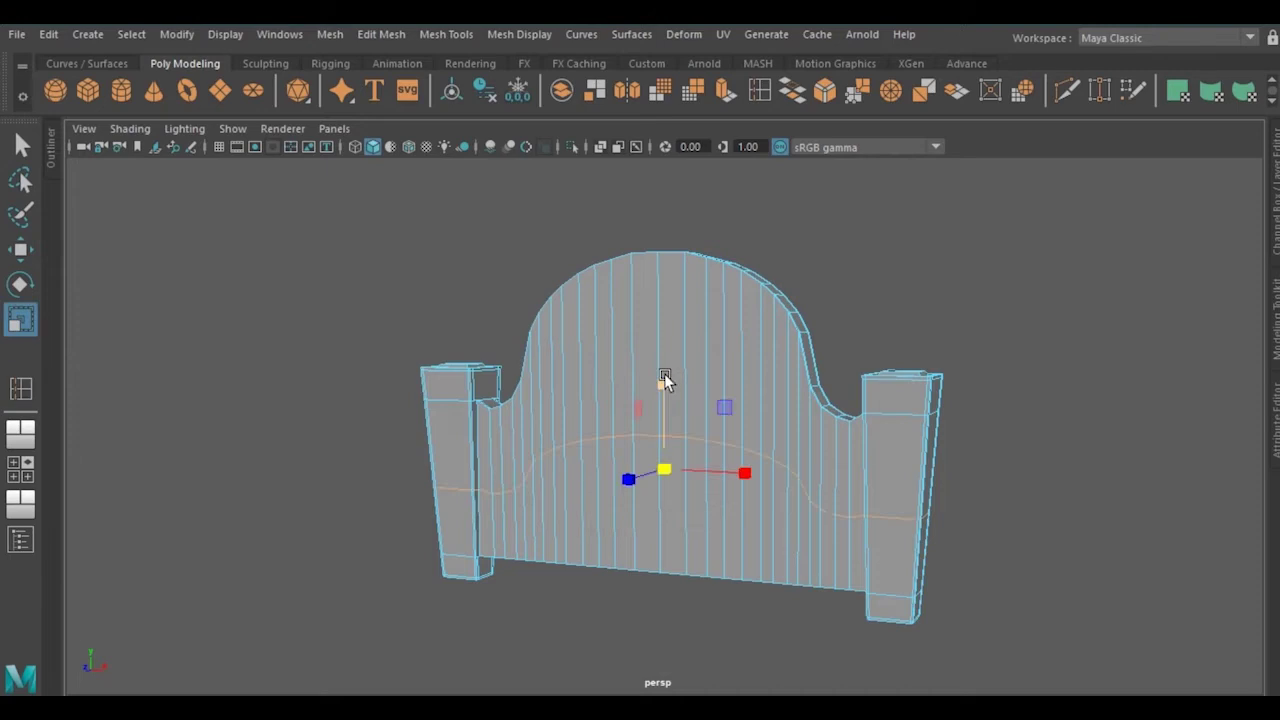
alt+drag(664, 373, 643, 479)
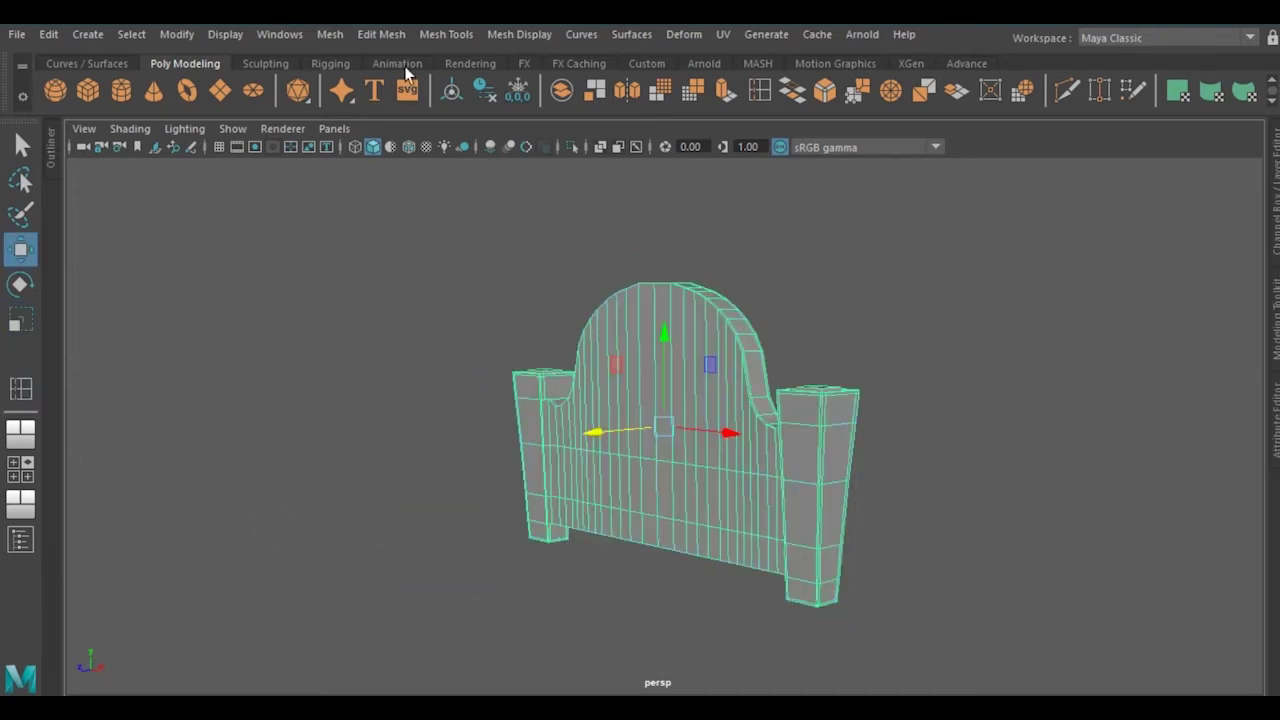
click(330, 34)
click(503, 286)
click(829, 661)
click(773, 437)
mouse_move(960, 500)
alt+mouse_down()
mouse_move(773, 437)
mouse_move(849, 383)
mouse_move(377, 380)
alt+mouse_up()
In side view, select and move both boards' upper post vertices to taper them
click(334, 128)
click(545, 215)
scroll(494, 318, up, 3)
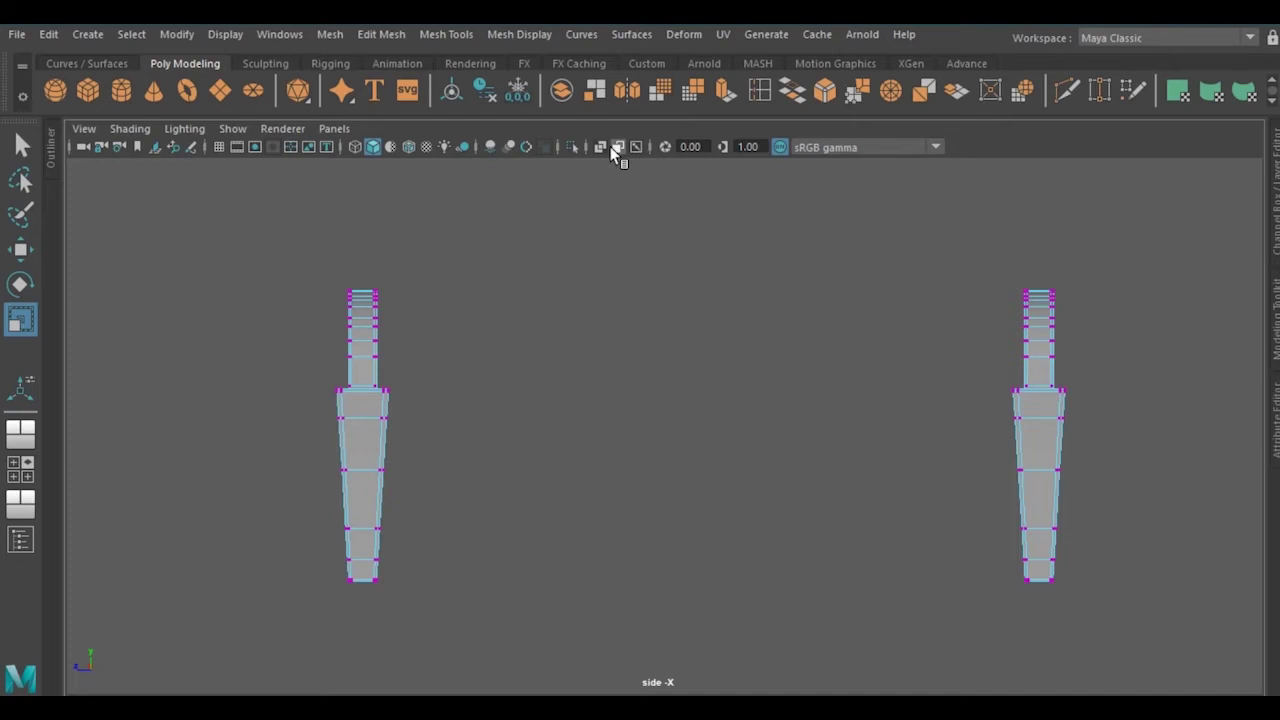
drag(300, 250, 400, 430)
key(w)
scroll(263, 486, up, 5)
drag(614, 466, 560, 430)
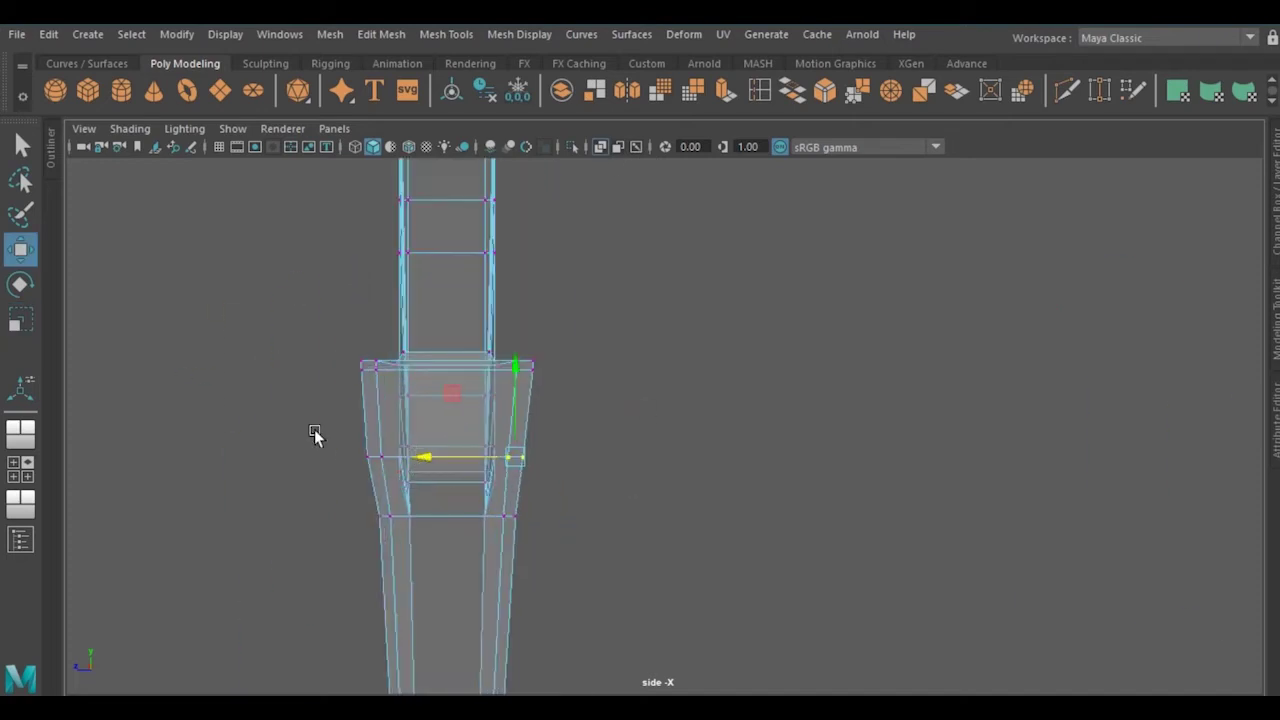
scroll(309, 471, down, 3)
scroll(500, 471, down, 4)
scroll(600, 300, down, 2)
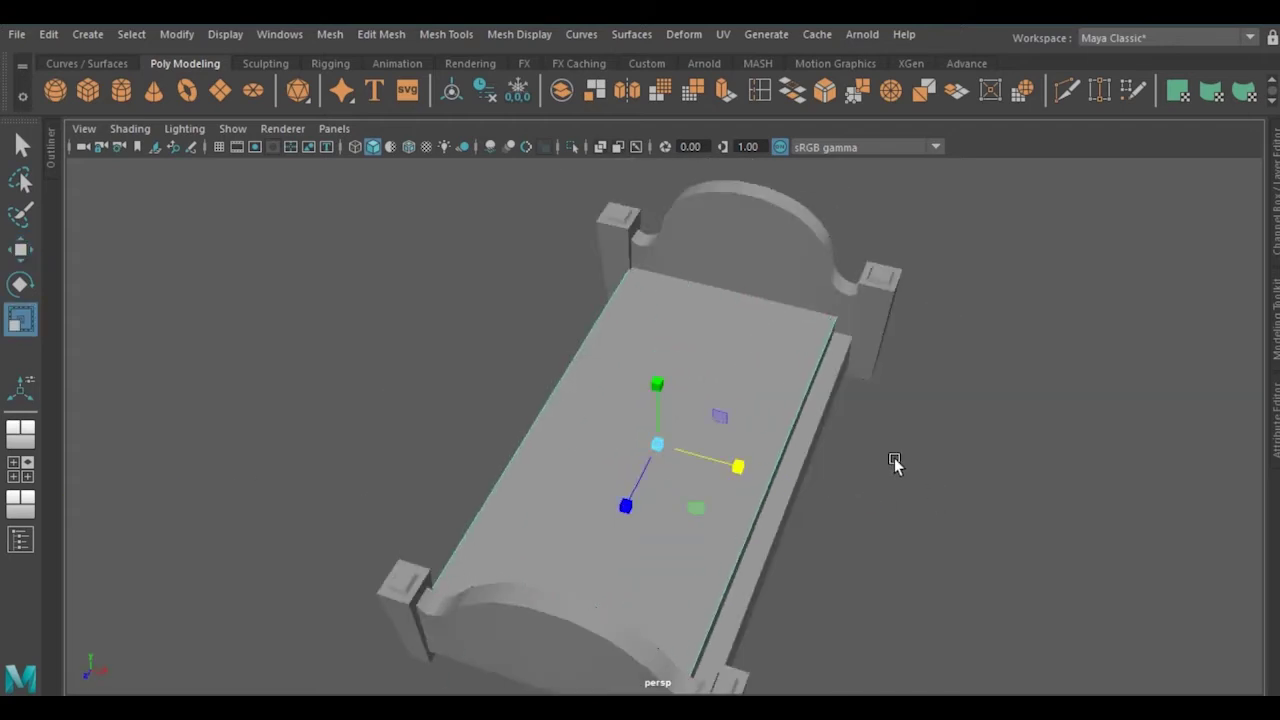
Bevel the mattress edges at 0.3 with 2 segments
click(334, 128)
click(545, 197)
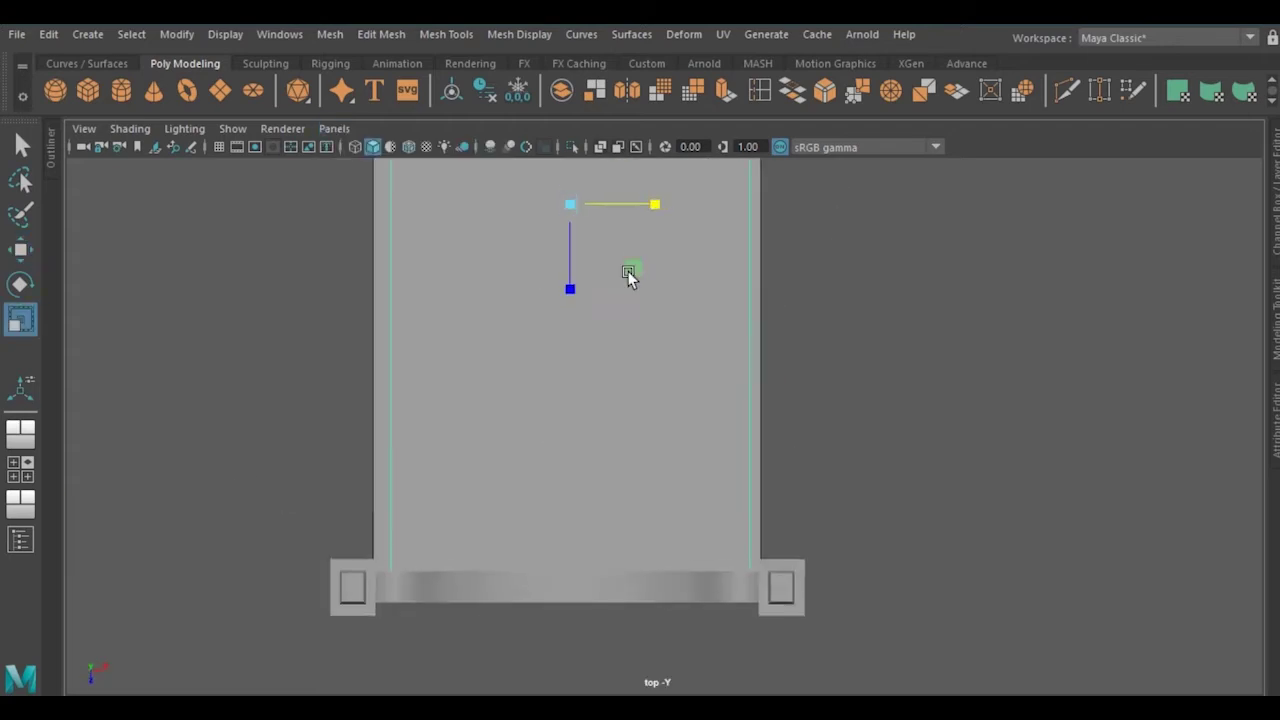
scroll(628, 271, down, 3)
key(w)
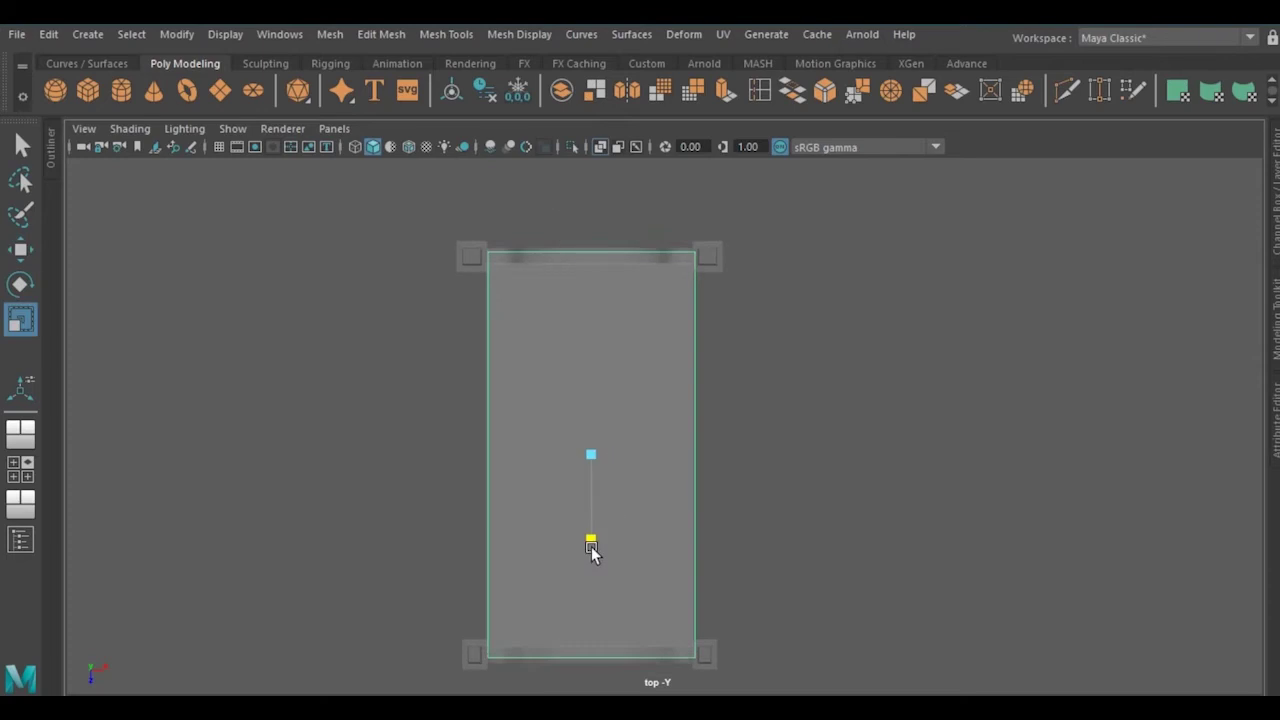
alt+drag(341, 142, 434, 325)
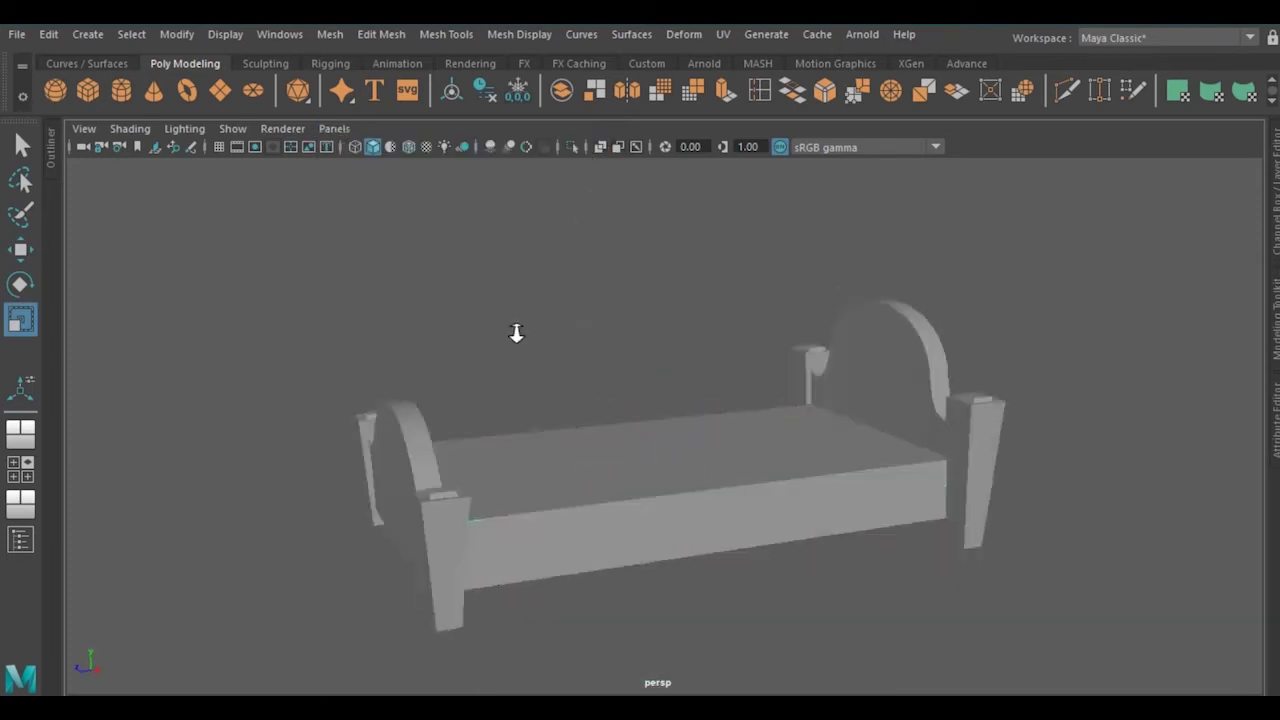
key(ctrl+b)
scroll(434, 325, up, 3)
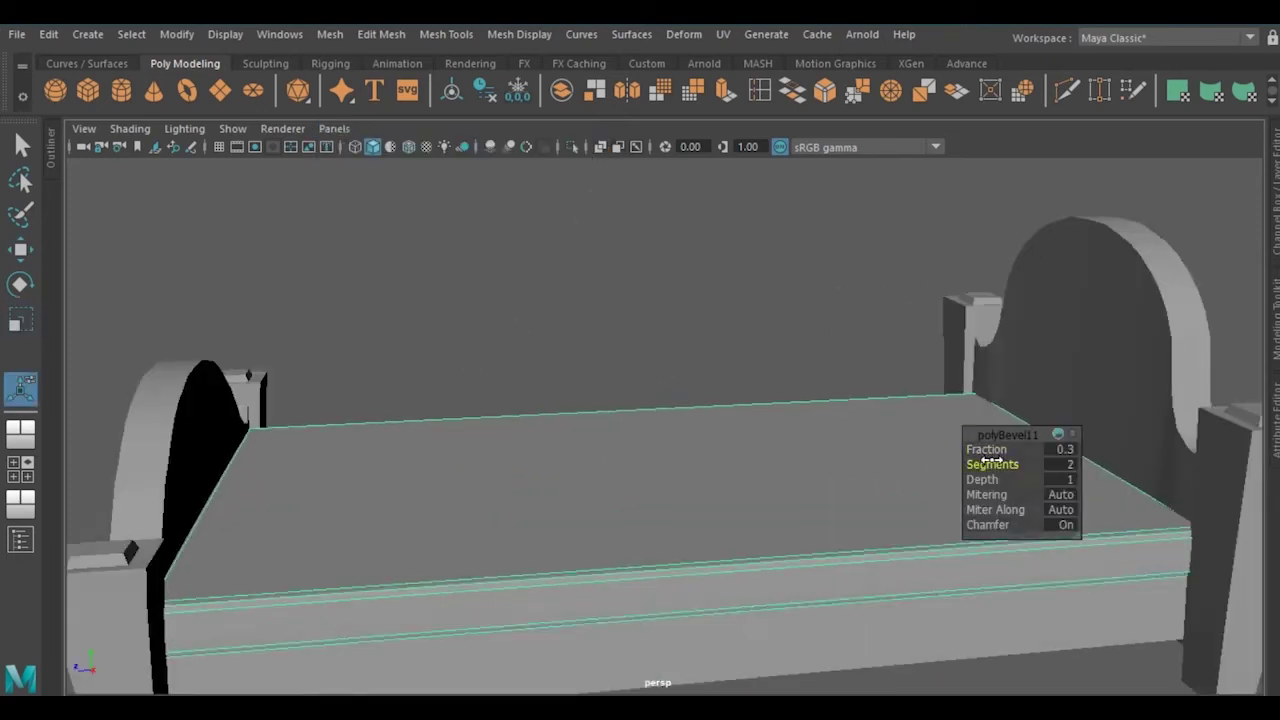
alt+middle_drag(600, 450, 685, 507)
alt+drag(685, 507, 528, 313)
key(r)
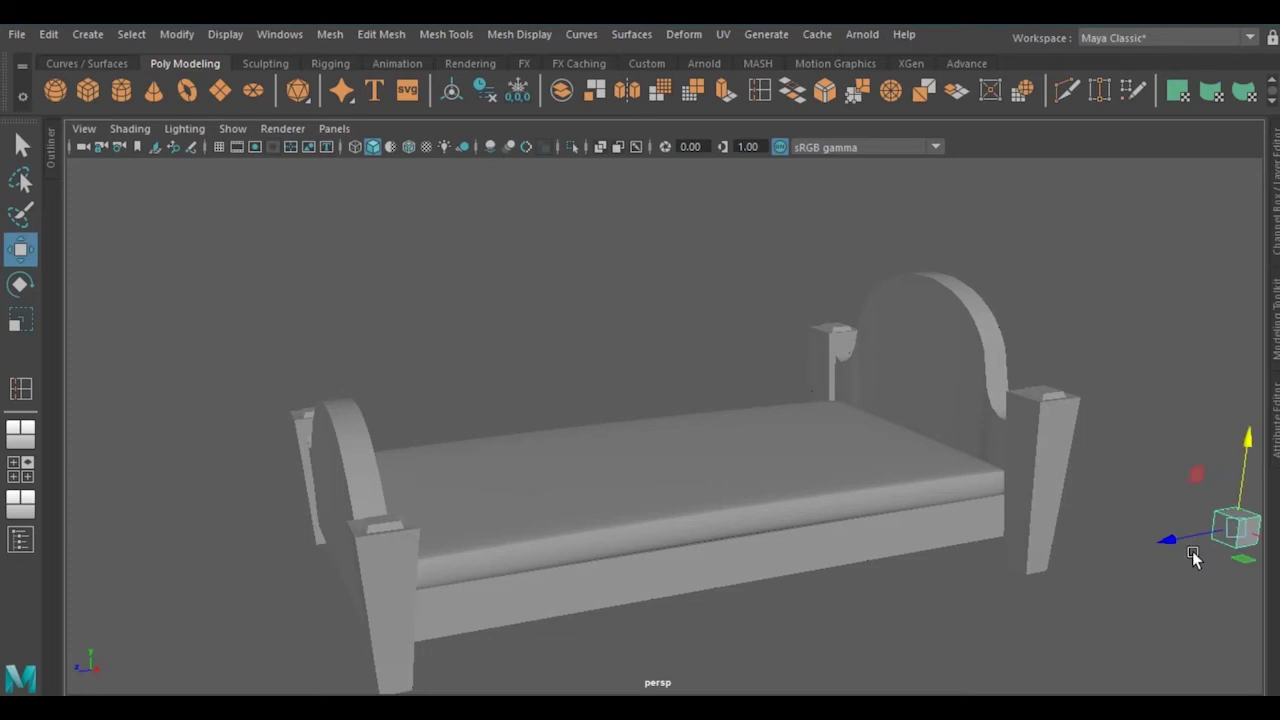
Bevel every edge of the cube on the bed to round it into a pillow
scroll(906, 368, up, 5)
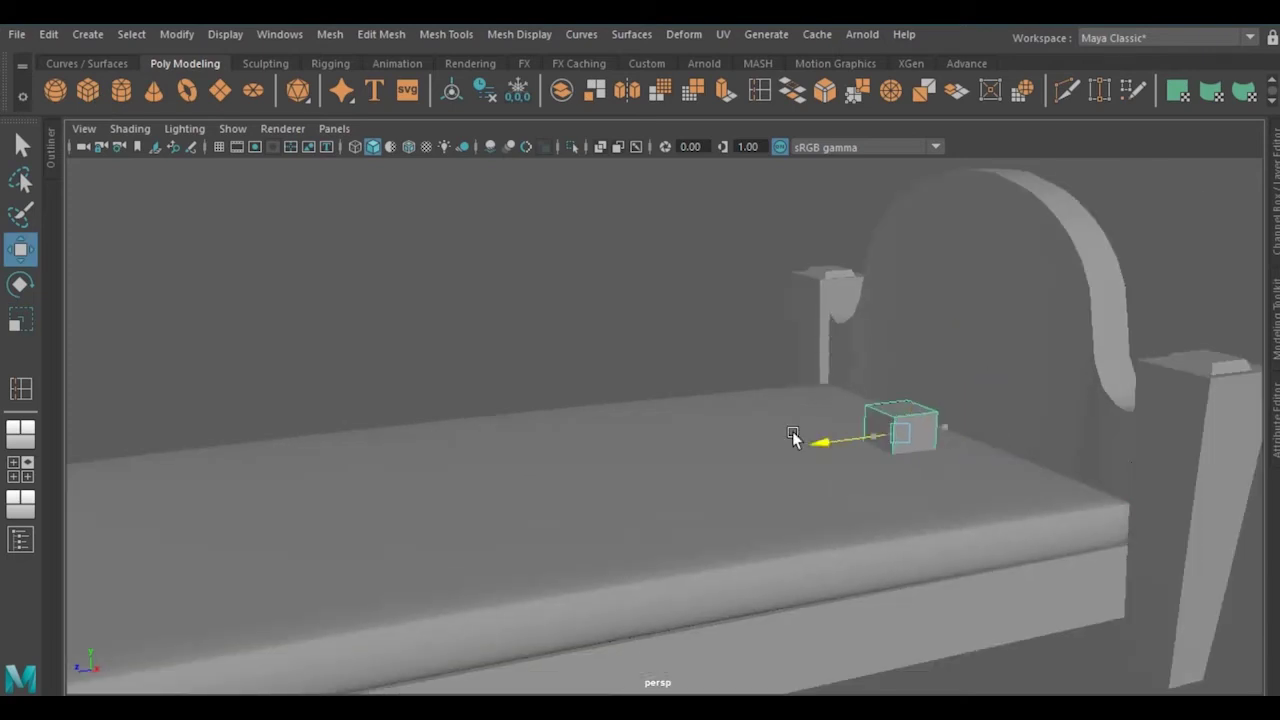
alt+drag(794, 437, 740, 329)
alt+drag(791, 447, 600, 300)
scroll(566, 220, up, 4)
key(ctrl+b)
mouse_move(981, 479)
alt+mouse_down()
mouse_move(608, 426)
mouse_move(430, 171)
alt+mouse_up()
right_drag(430, 171, 397, 211)
mouse_move(650, 430)
alt+mouse_down()
mouse_move(622, 415)
mouse_move(700, 449)
mouse_move(798, 403)
alt+mouse_up()
Tilt the pillow and slide it back along the headboard
click(720, 440)
key(e)
alt+drag(920, 444, 663, 409)
key(w)
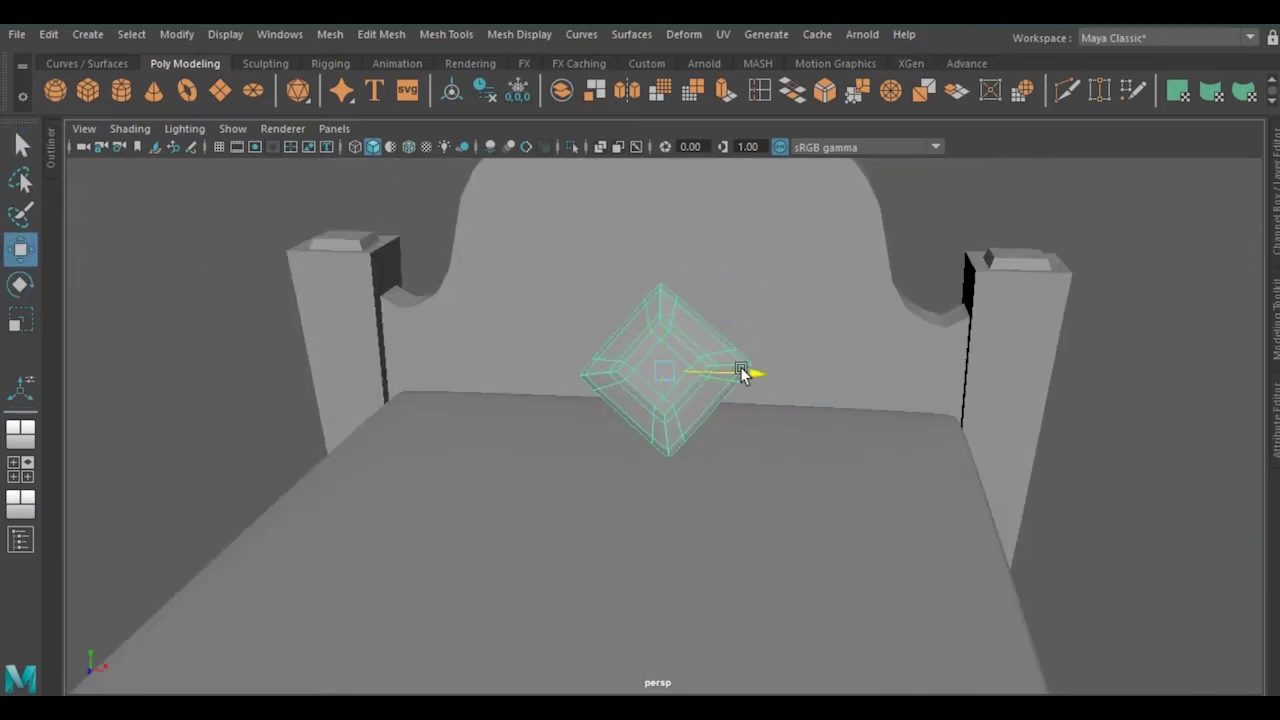
mouse_move(748, 371)
alt+mouse_down()
mouse_move(791, 426)
mouse_move(910, 375)
mouse_move(829, 434)
mouse_move(657, 431)
alt+mouse_up()
key(e)
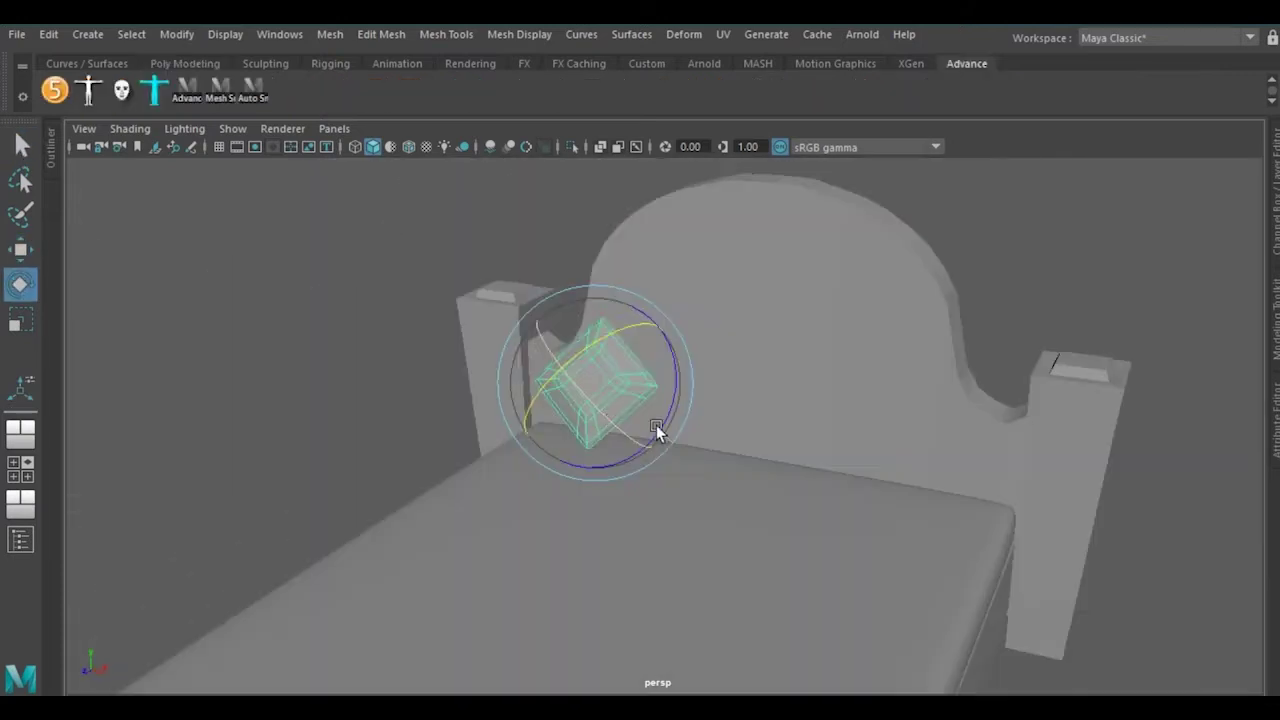
alt+drag(565, 343, 748, 381)
key(w)
drag(822, 394, 977, 400)
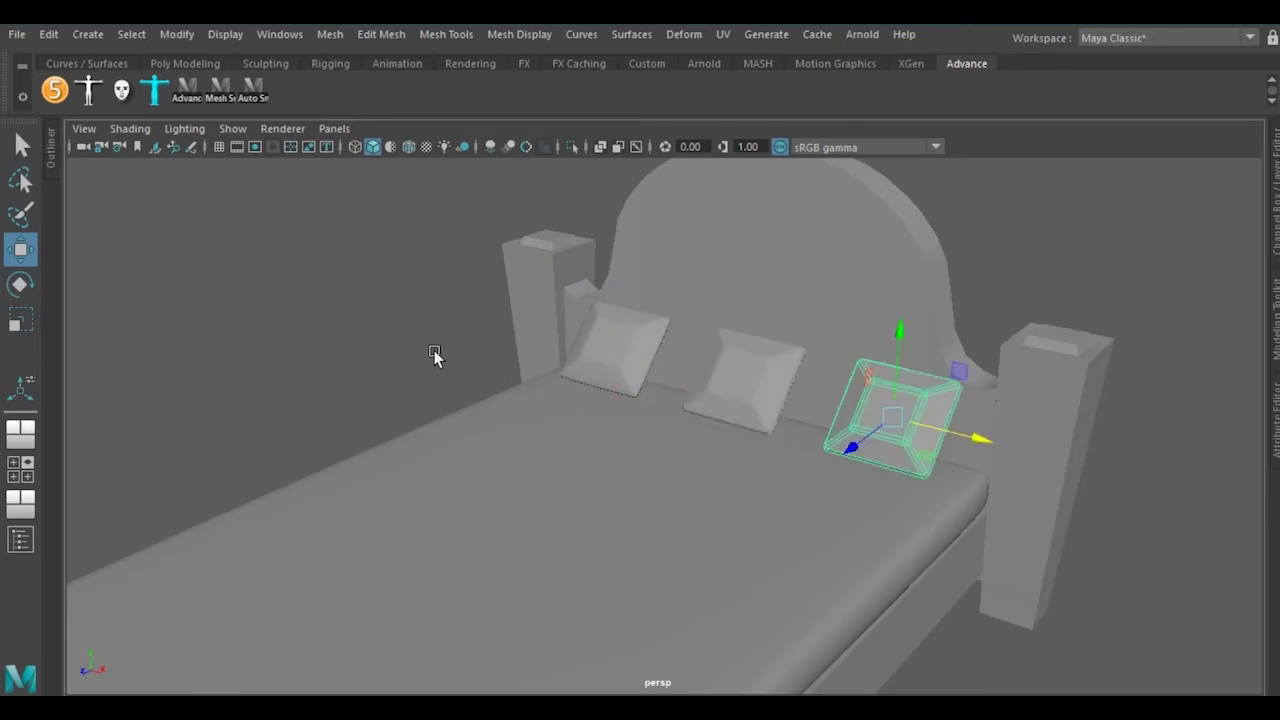
Move the pillow into place among the other pillows at the headboard
mouse_move(437, 357)
alt+mouse_down()
mouse_move(1080, 377)
mouse_move(830, 395)
alt+mouse_up()
key(e)
mouse_move(745, 330)
alt+mouse_down()
mouse_move(697, 380)
mouse_move(753, 455)
mouse_move(831, 437)
mouse_move(731, 363)
alt+mouse_up()
key(w)
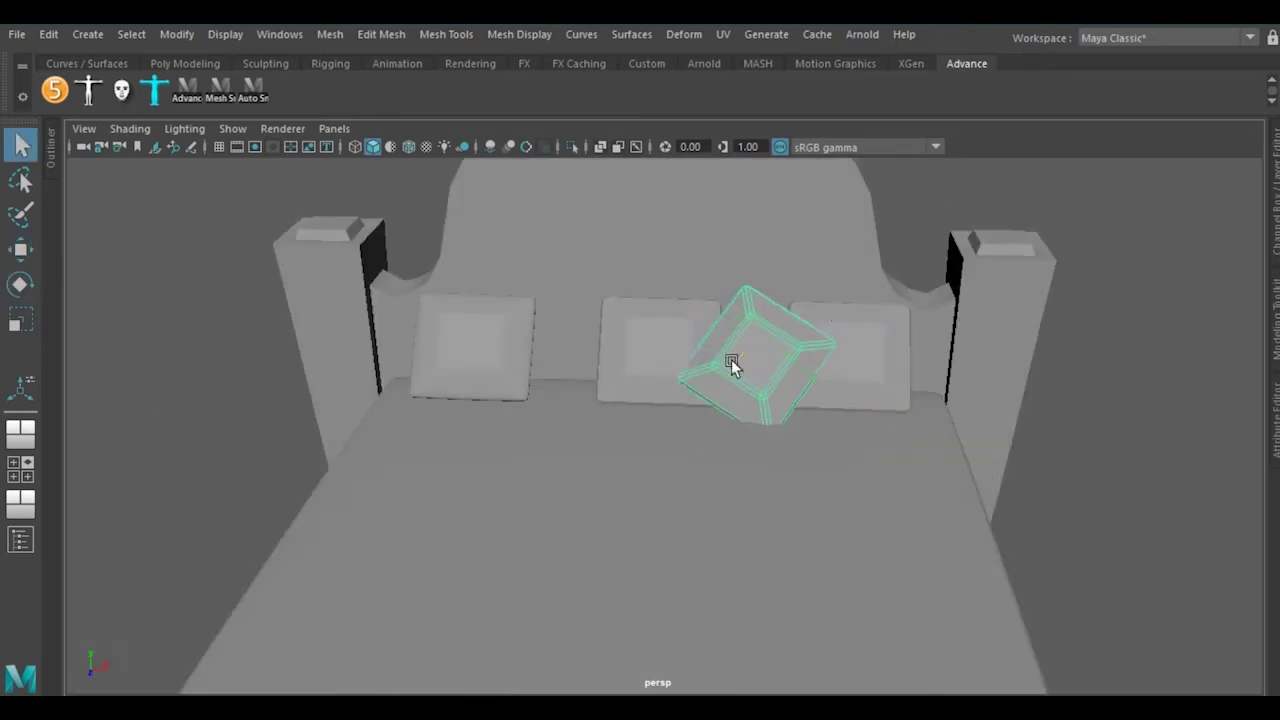
key(w)
alt+drag(757, 314, 634, 297)
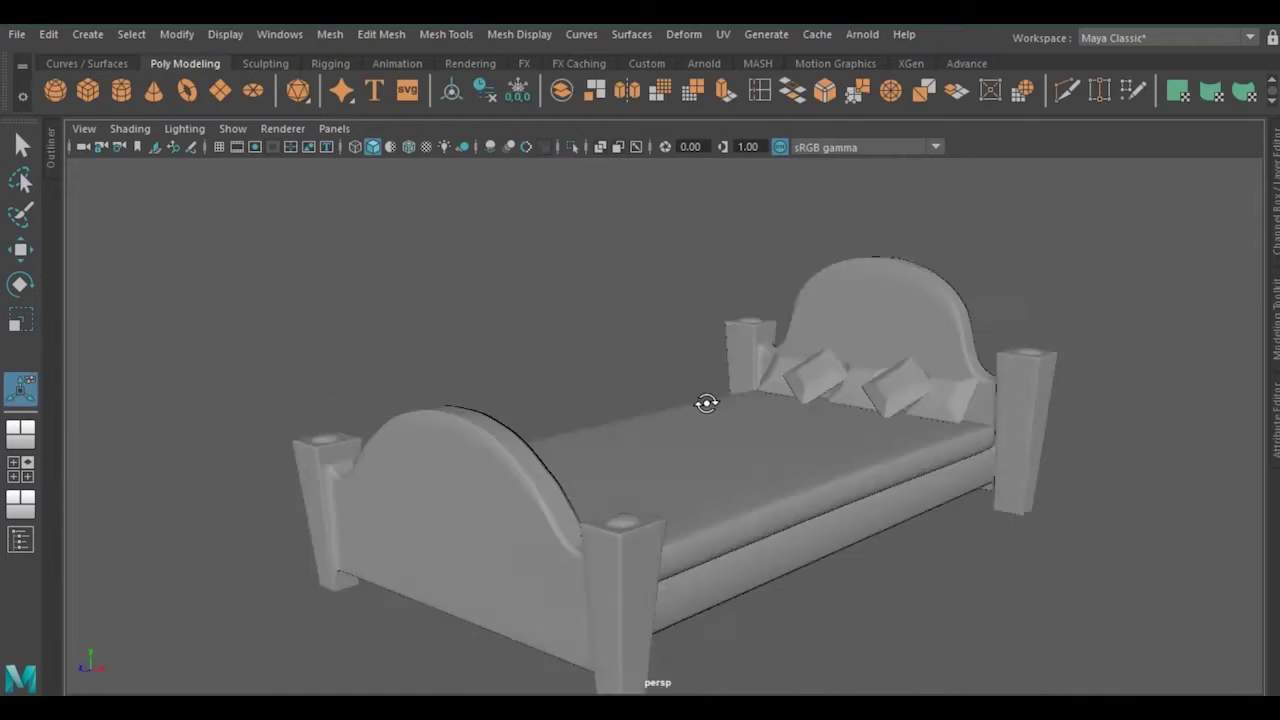
alt+drag(705, 400, 589, 428)
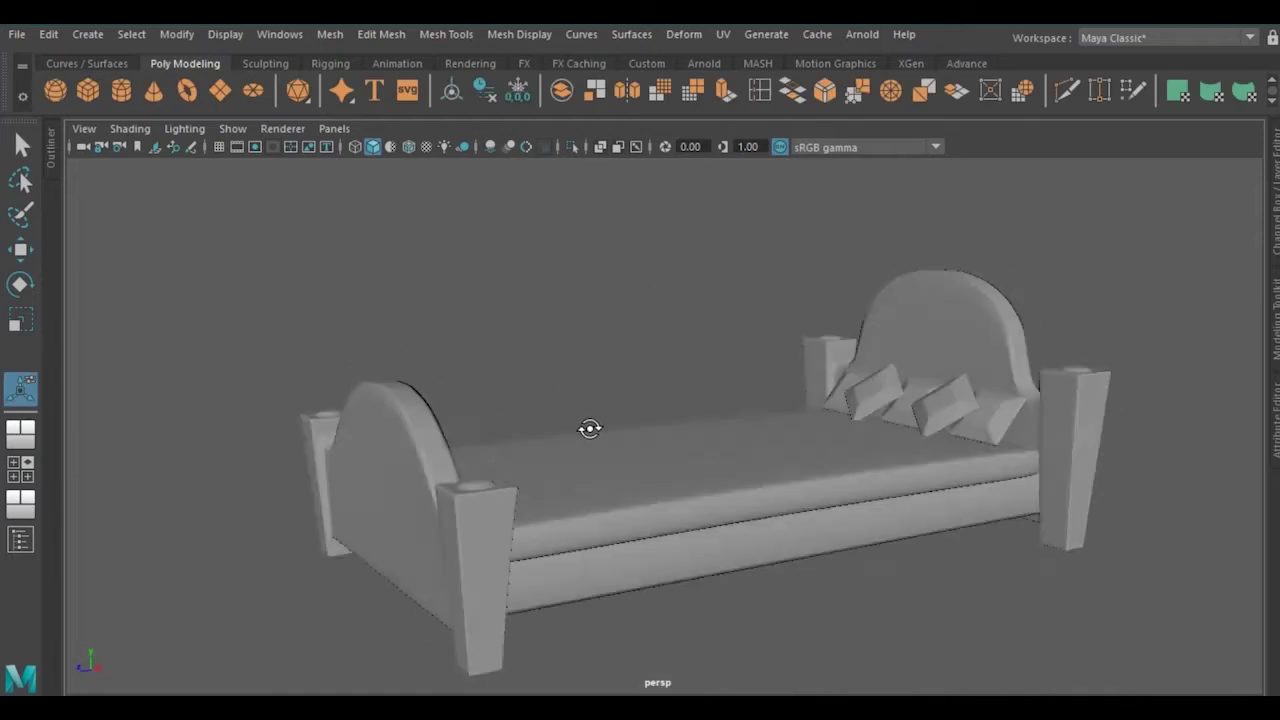
Extrude and inset the footboard panel faces into a grooved, arched rim
mouse_move(440, 140)
alt+mouse_down()
mouse_move(320, 509)
mouse_move(540, 458)
alt+mouse_up()
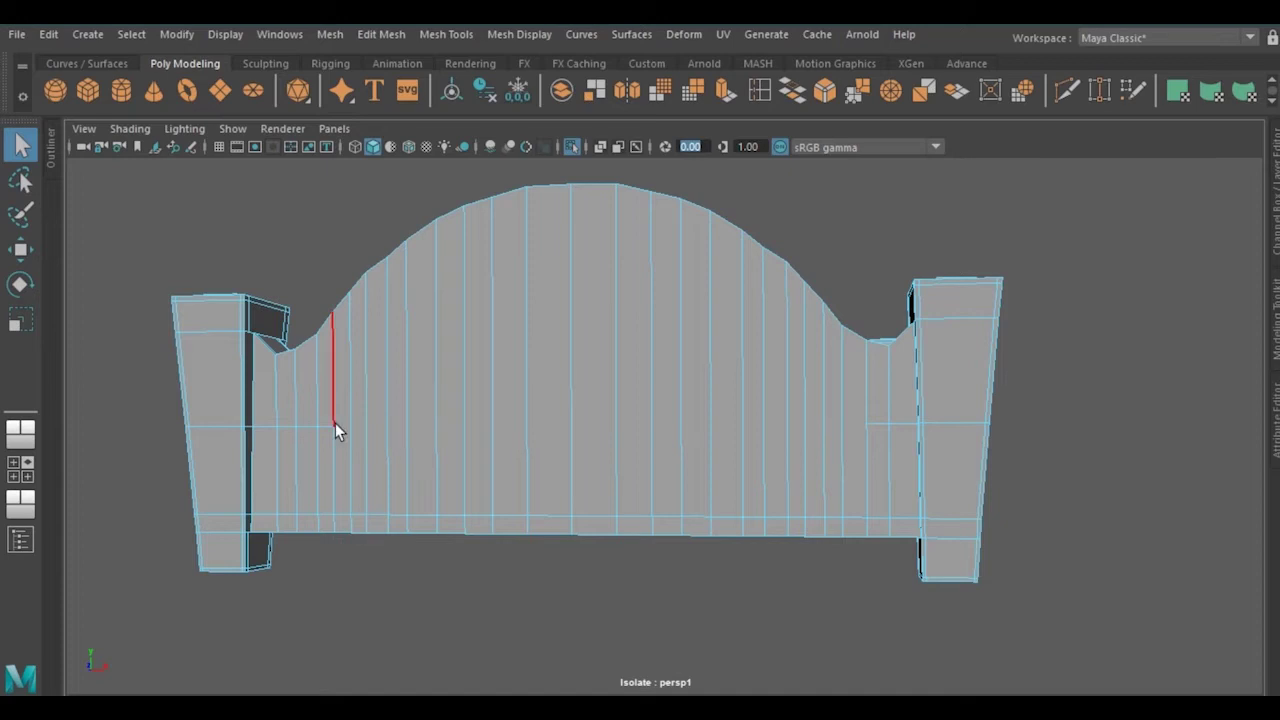
right_drag(449, 222, 451, 242)
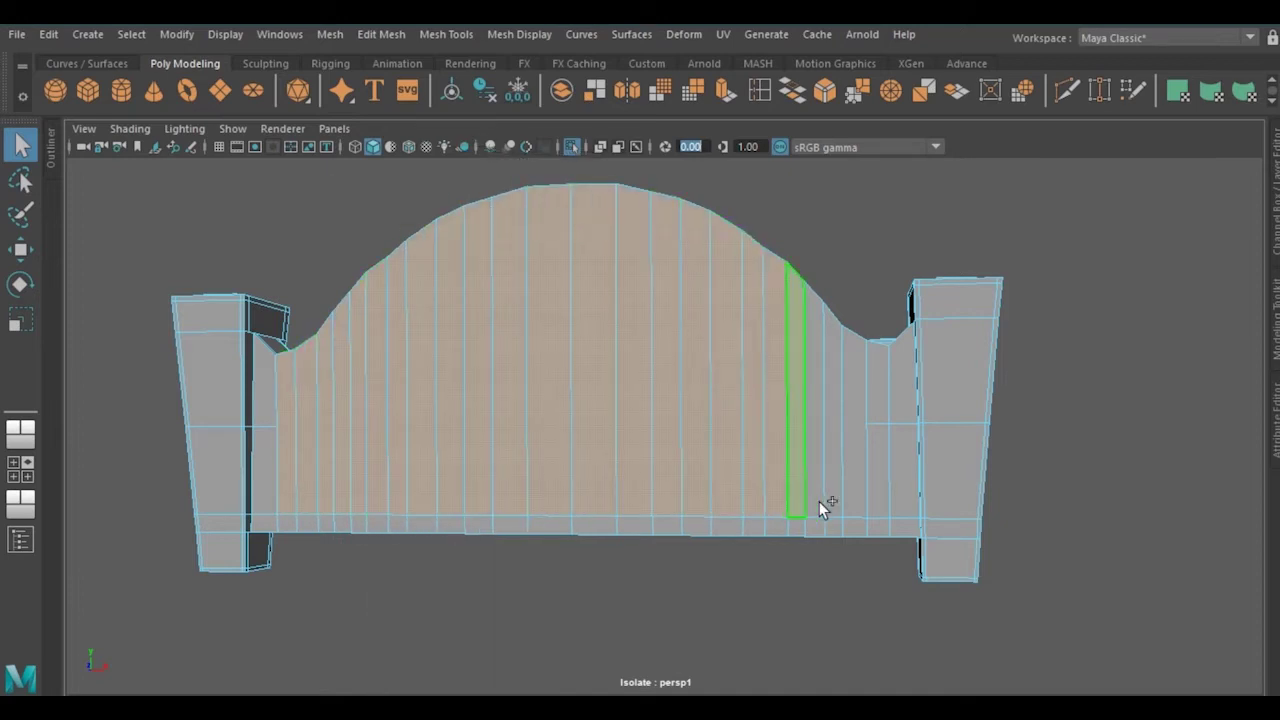
alt+drag(761, 378, 693, 199)
key(ctrl+e)
key(r)
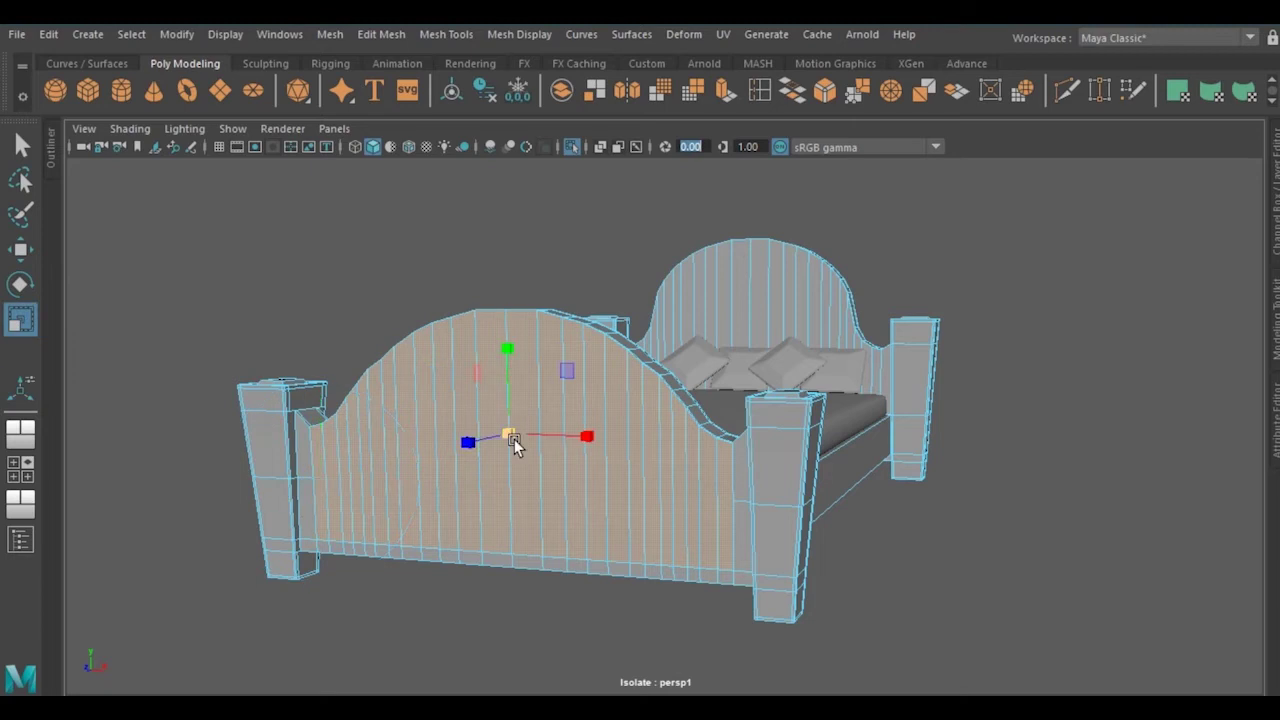
mouse_move(514, 439)
alt+mouse_down()
mouse_move(443, 434)
mouse_move(446, 349)
mouse_move(512, 428)
mouse_move(270, 491)
mouse_move(252, 476)
mouse_move(558, 435)
mouse_move(532, 428)
alt+mouse_up()
key(ctrl+e)
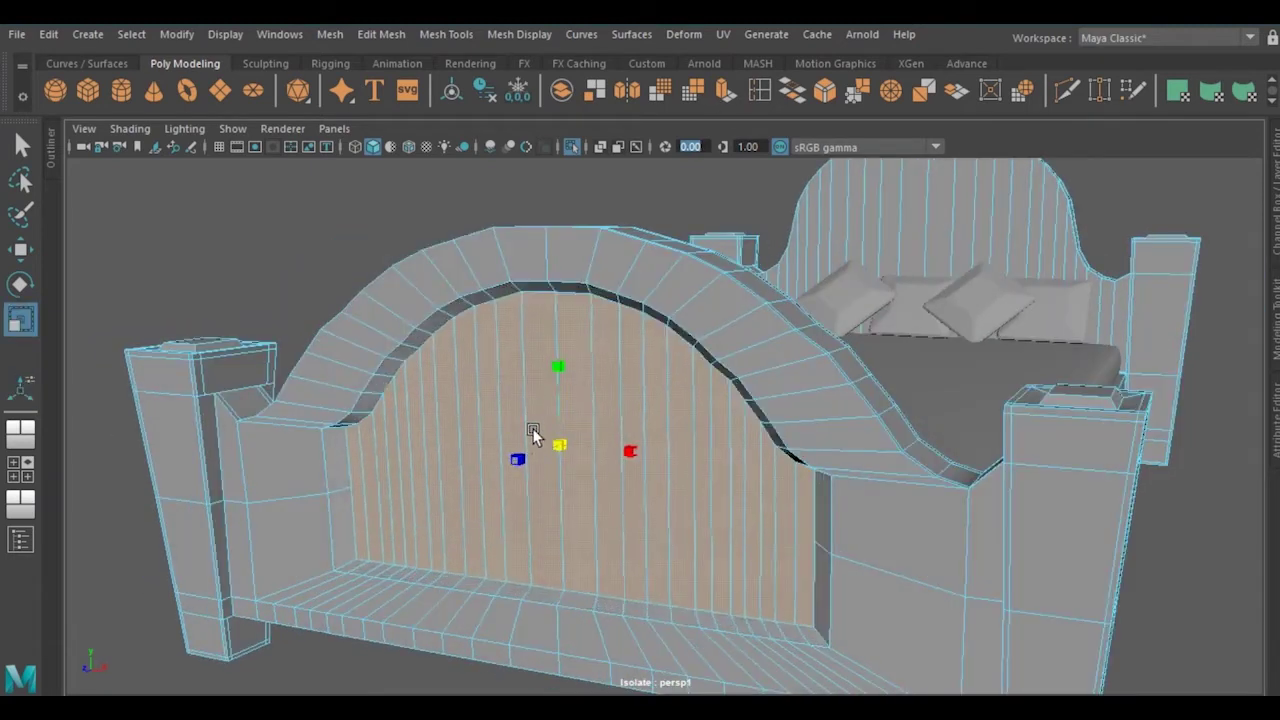
key(ctrl+e)
drag(323, 508, 581, 321)
key(r)
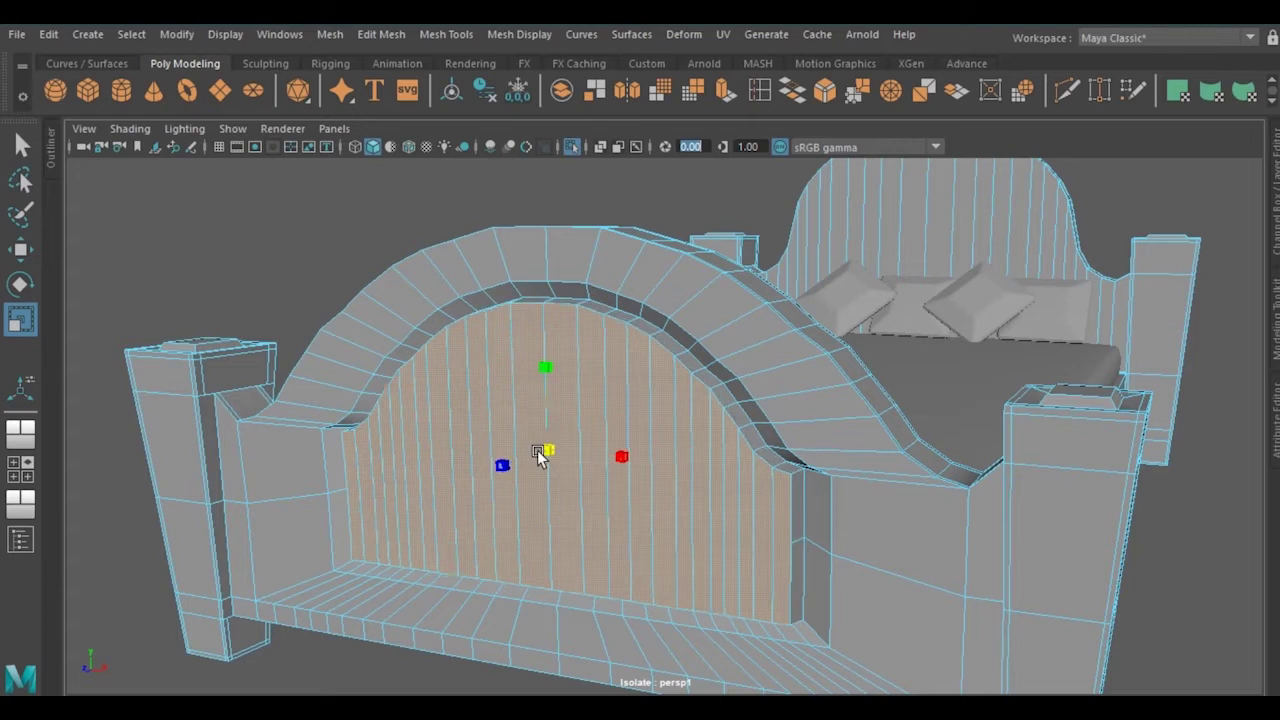
mouse_move(537, 450)
mouse_down()
mouse_move(625, 455)
mouse_move(560, 343)
mouse_move(290, 189)
mouse_up()
mouse_move(290, 189)
right_down()
mouse_move(221, 169)
mouse_move(185, 189)
right_up()
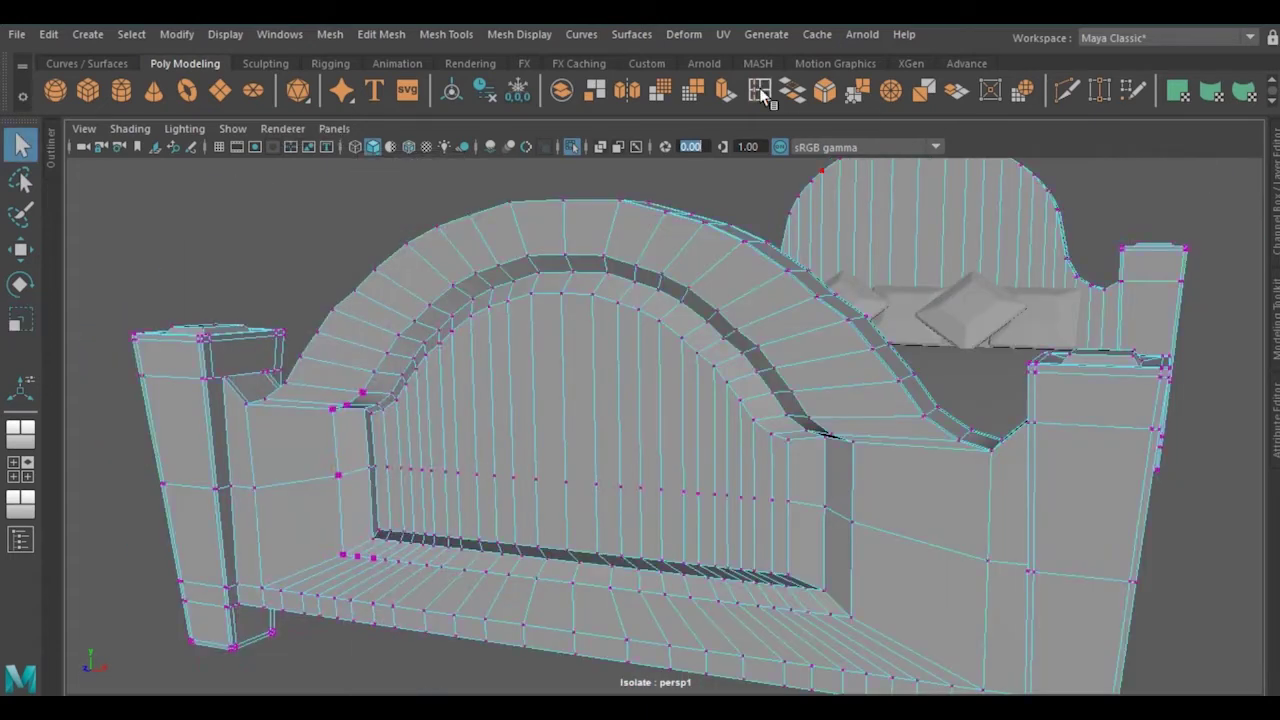
Insert an edge loop on the headboard and select its panel face columns
click(760, 92)
scroll(870, 470, up, 3)
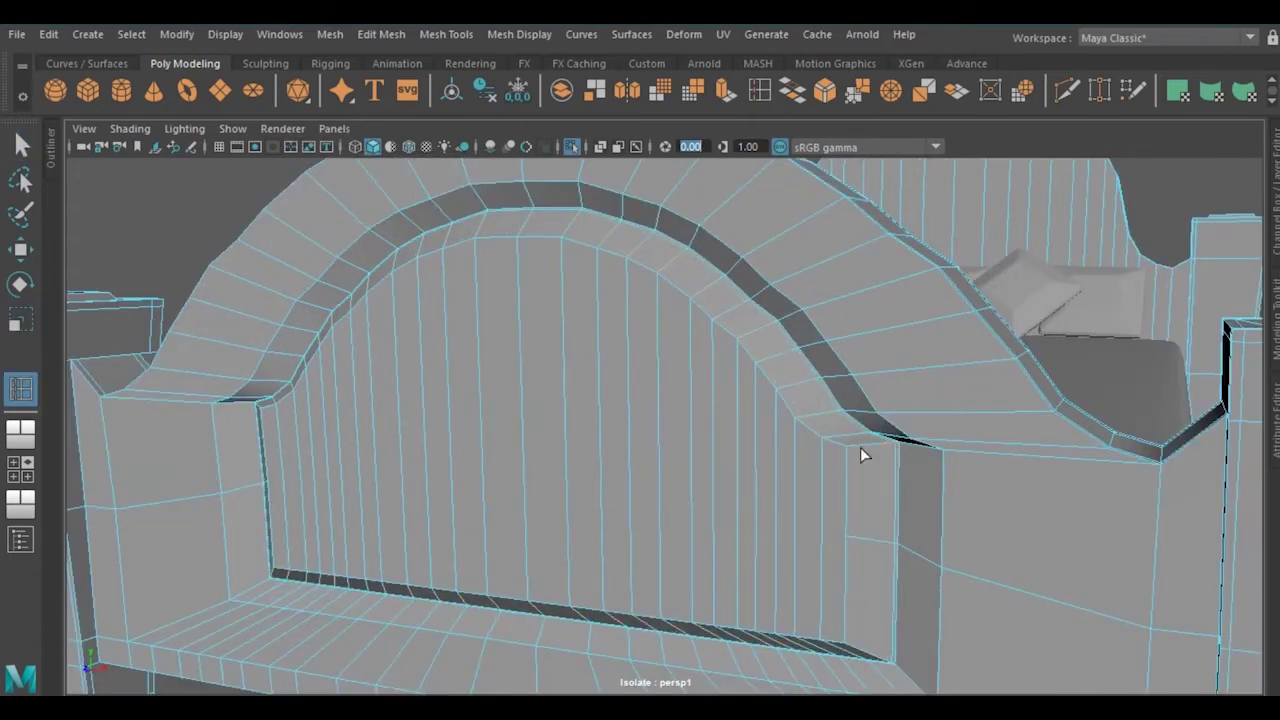
scroll(952, 456, down, 5)
mouse_move(534, 403)
alt+mouse_down()
mouse_move(559, 501)
mouse_move(646, 413)
mouse_move(698, 498)
alt+mouse_up()
key(q)
shift+click(810, 455)
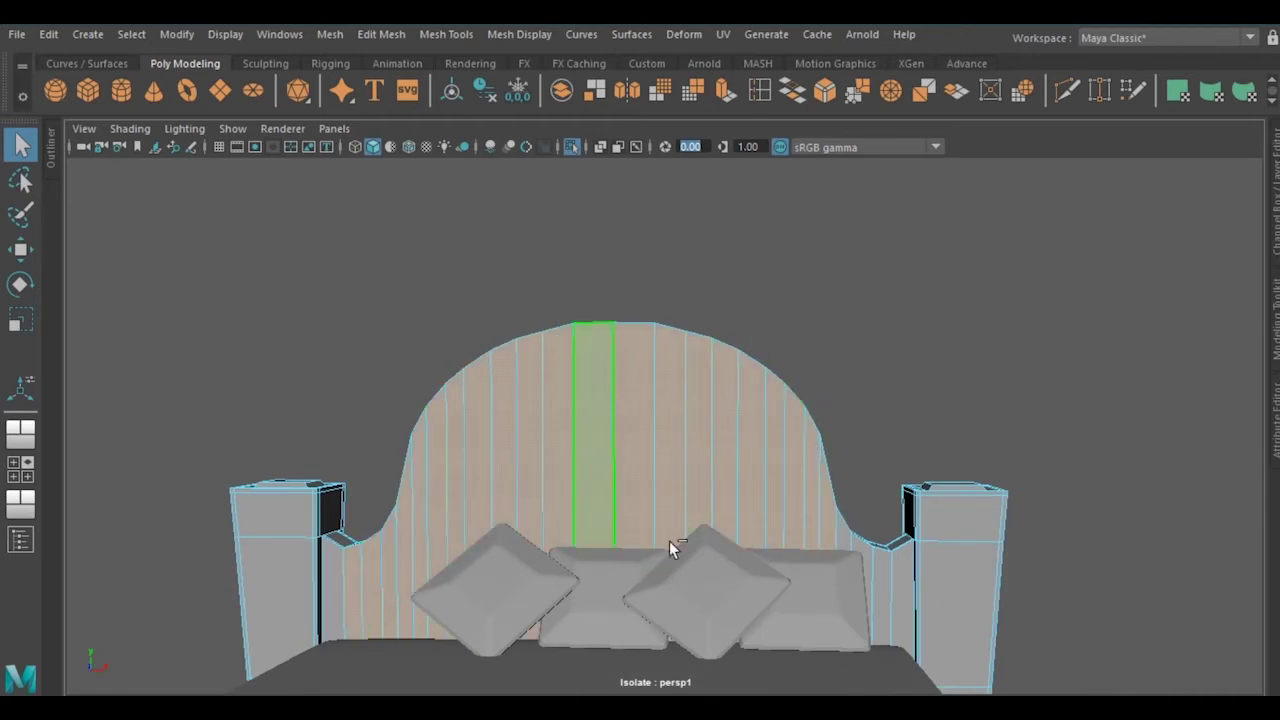
Repeatedly extrude and scale the headboard faces to form a rimmed arch panel
key(ctrl+e)
mouse_move(632, 408)
alt+mouse_down()
mouse_move(613, 478)
mouse_move(738, 458)
mouse_move(650, 300)
mouse_move(720, 157)
mouse_move(694, 462)
mouse_move(778, 532)
mouse_move(694, 357)
mouse_move(722, 511)
mouse_move(483, 362)
mouse_move(511, 361)
mouse_move(517, 374)
mouse_move(589, 366)
mouse_move(738, 492)
mouse_move(729, 423)
mouse_move(734, 491)
mouse_move(706, 457)
mouse_move(503, 385)
alt+mouse_up()
key(ctrl+e)
key(r)
key(ctrl+e)
key(r)
mouse_move(426, 365)
alt+mouse_down()
mouse_move(543, 320)
mouse_move(557, 386)
mouse_move(538, 467)
mouse_move(579, 451)
mouse_move(634, 386)
mouse_move(516, 471)
alt+mouse_up()
key(ctrl+e)
key(r)
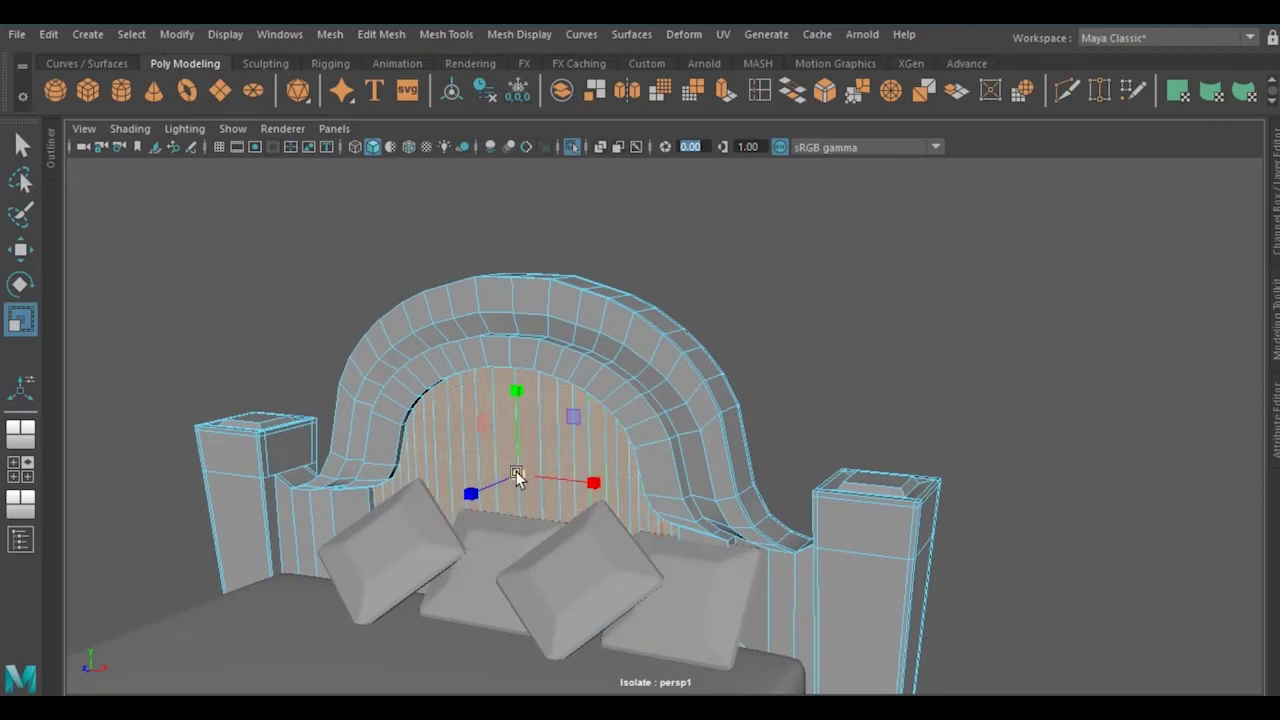
key(ctrl+e)
mouse_move(669, 465)
alt+mouse_down()
mouse_move(666, 543)
mouse_move(658, 462)
mouse_move(468, 485)
mouse_move(417, 351)
mouse_move(435, 290)
alt+mouse_up()
key(r)
Zoom out to the whole bed and bring back the rest of the room
scroll(471, 488, down, 3)
scroll(574, 280, up, 5)
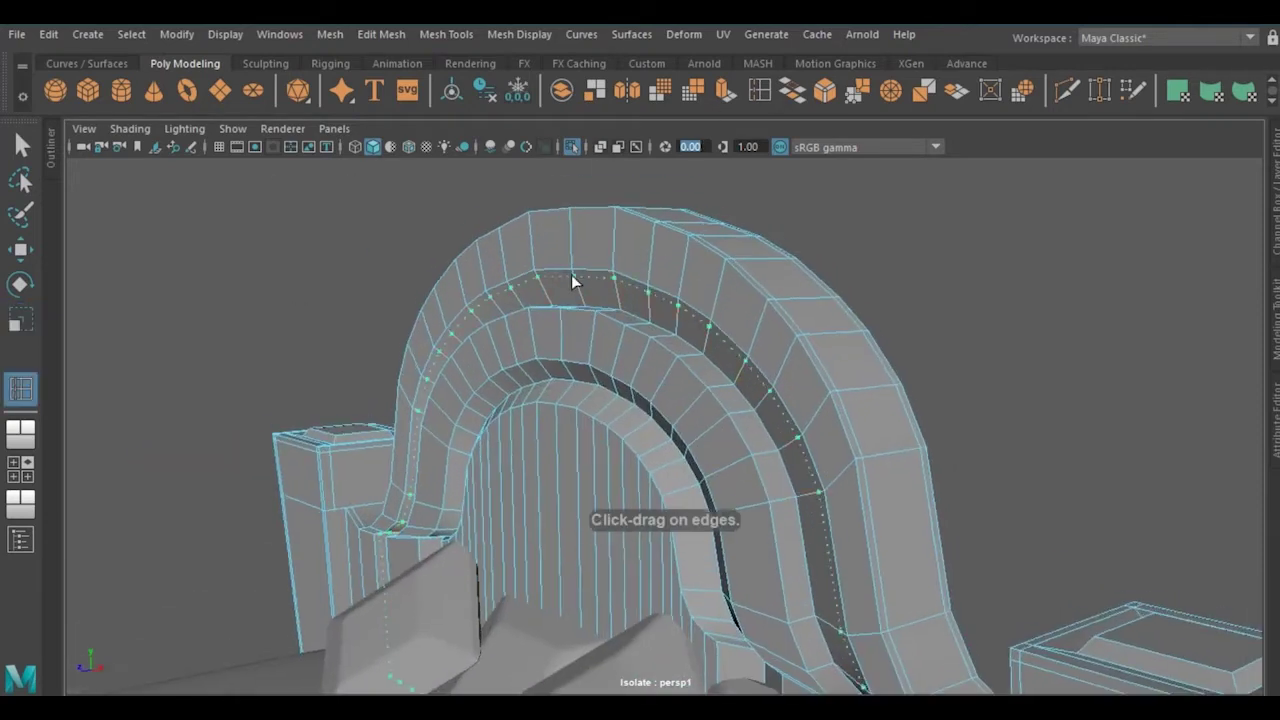
mouse_move(574, 280)
alt+mouse_down()
mouse_move(598, 367)
mouse_move(690, 268)
mouse_move(626, 336)
alt+mouse_up()
scroll(626, 336, up, 3)
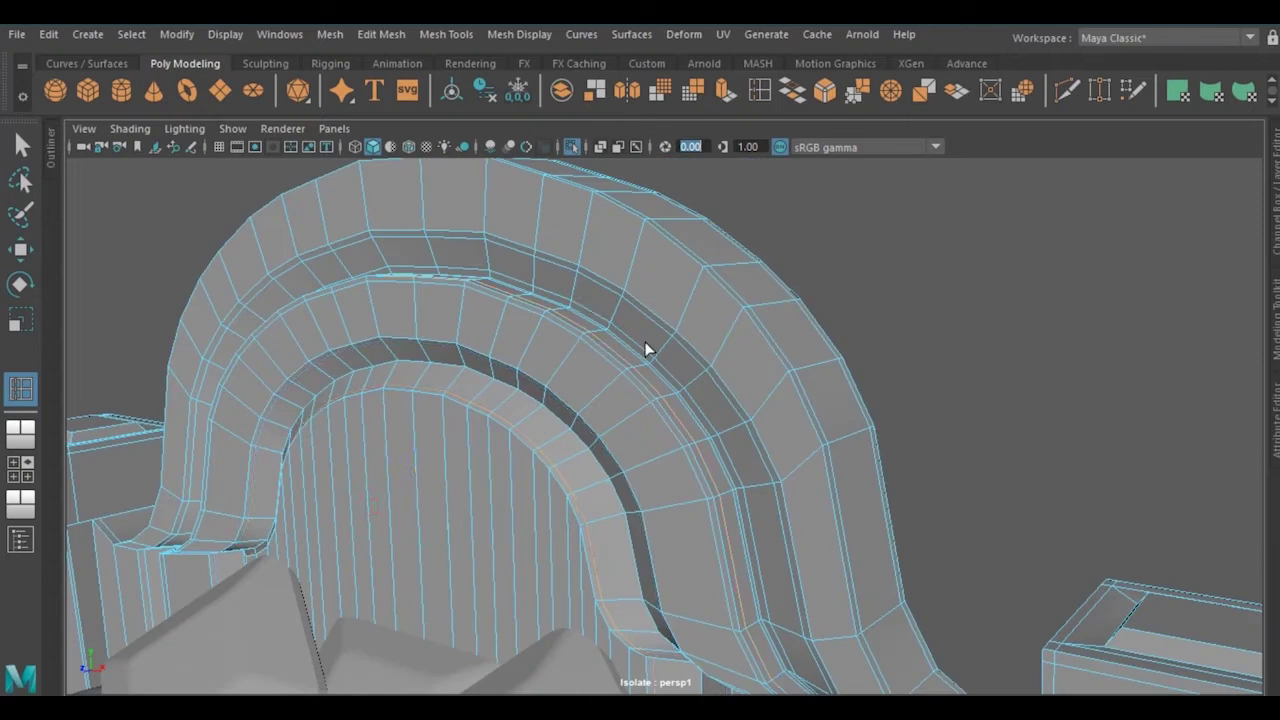
key(w)
scroll(822, 337, down, 5)
mouse_move(822, 337)
alt+mouse_down()
mouse_move(651, 440)
mouse_move(722, 428)
mouse_move(694, 428)
alt+mouse_up()
scroll(700, 425, down, 2)
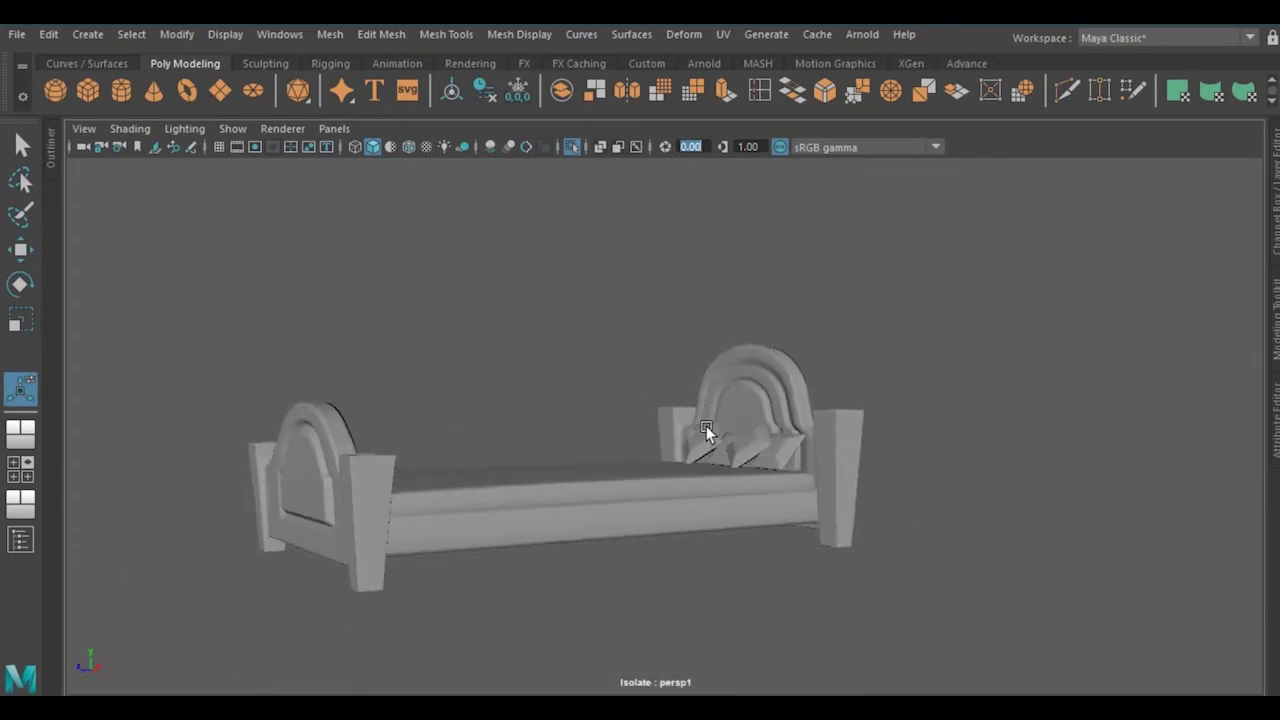
click(572, 147)
scroll(643, 336, down, 3)
mouse_move(643, 336)
alt+mouse_down()
mouse_move(717, 324)
mouse_move(629, 328)
mouse_move(614, 433)
alt+mouse_up()
Select the bed in edge mode and cut a new edge loop across the mattress
scroll(637, 323, up, 2)
key(w)
click(600, 522)
scroll(614, 437, up, 3)
right_drag(737, 185, 665, 297)
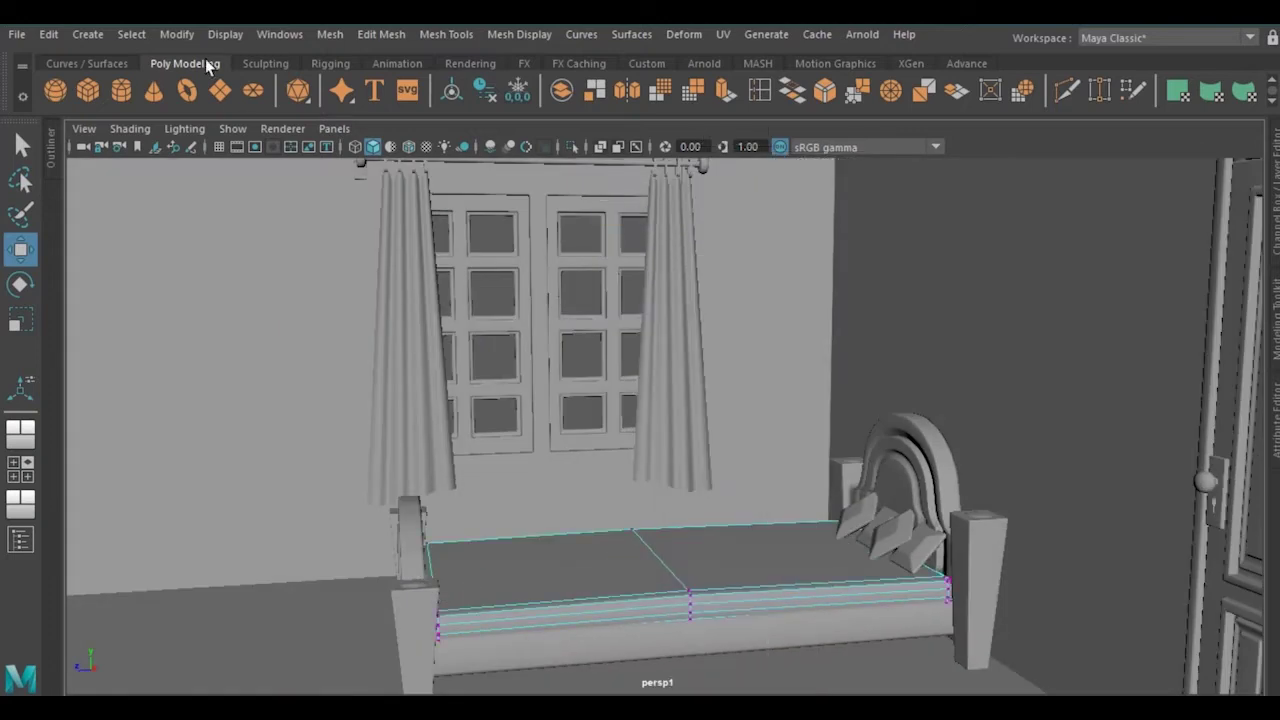
scroll(540, 500, up, 2)
ctrl+click(407, 549)
alt+drag(407, 549, 434, 553)
scroll(434, 553, down, 2)
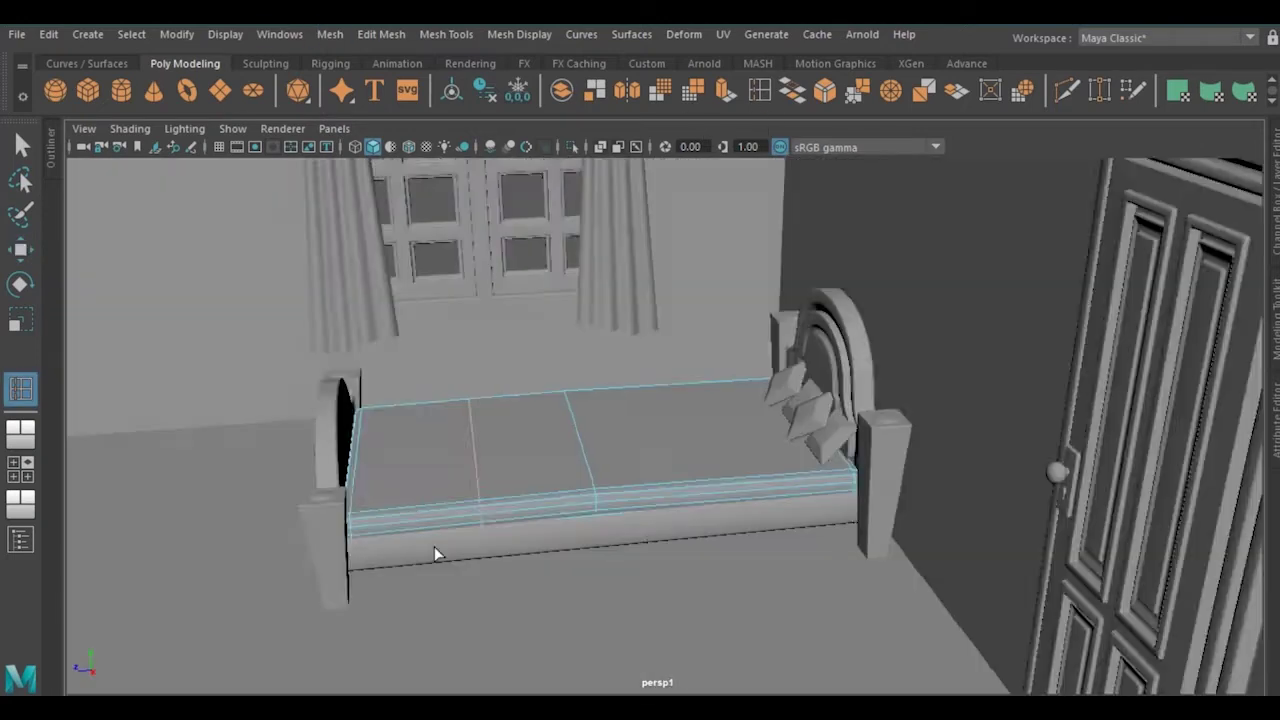
mouse_move(446, 407)
alt+mouse_down()
mouse_move(338, 300)
mouse_move(594, 171)
alt+mouse_up()
Extrude the mattress's foot-end face upward and bevel its edge into a blanket fold
key(ctrl+e)
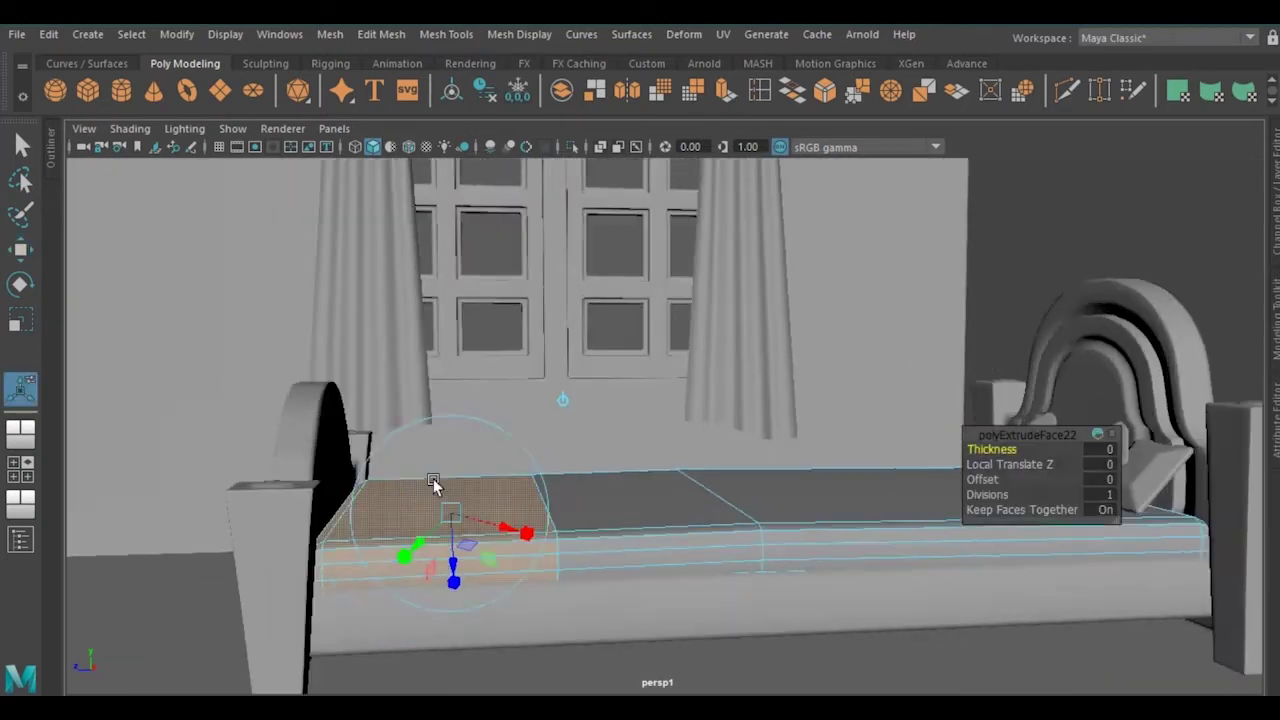
mouse_move(433, 478)
mouse_down()
mouse_move(503, 582)
mouse_move(573, 509)
mouse_up()
key(w)
right_drag(557, 188, 643, 163)
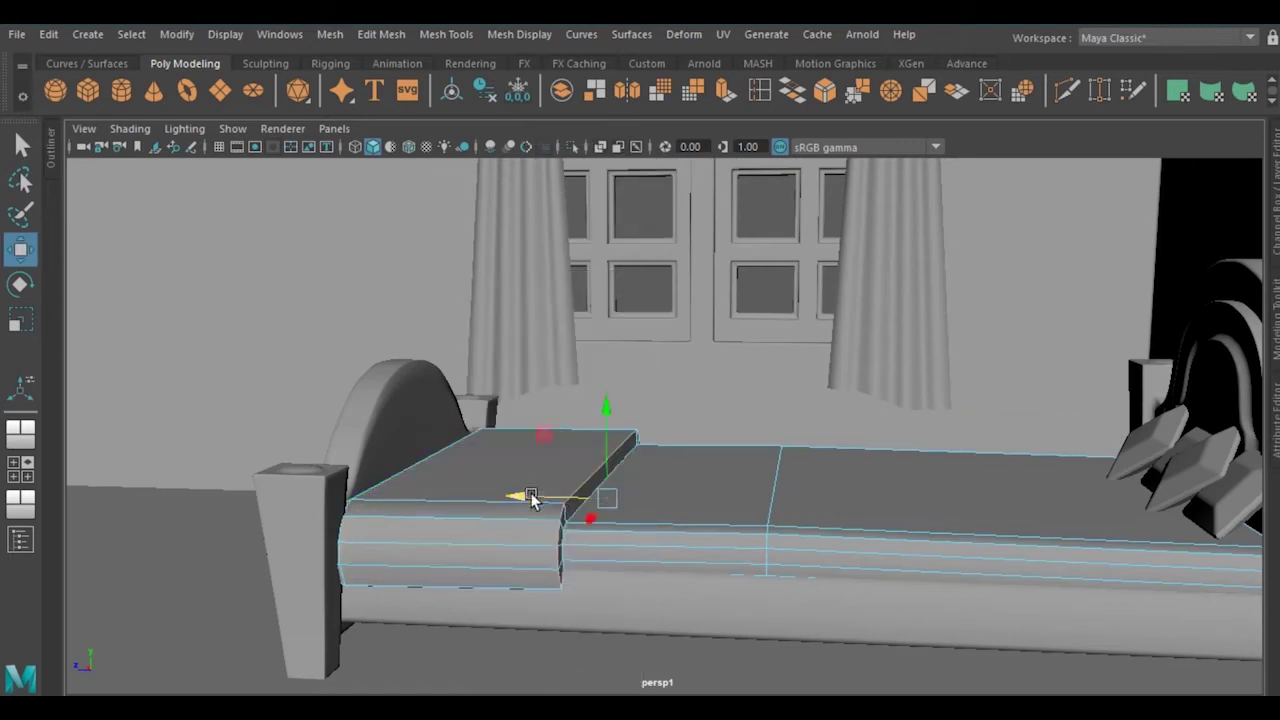
mouse_move(523, 491)
alt+mouse_down()
mouse_move(604, 514)
mouse_move(533, 474)
alt+mouse_up()
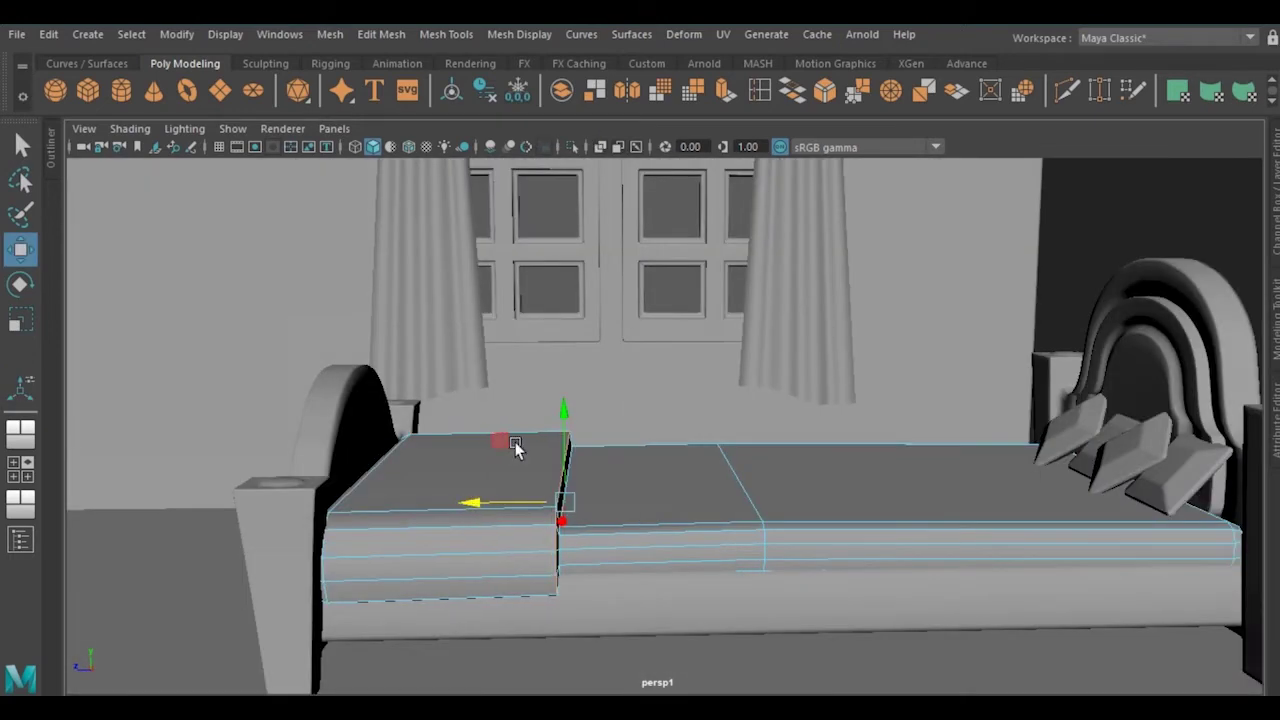
key(ctrl+b)
alt+drag(985, 450, 603, 471)
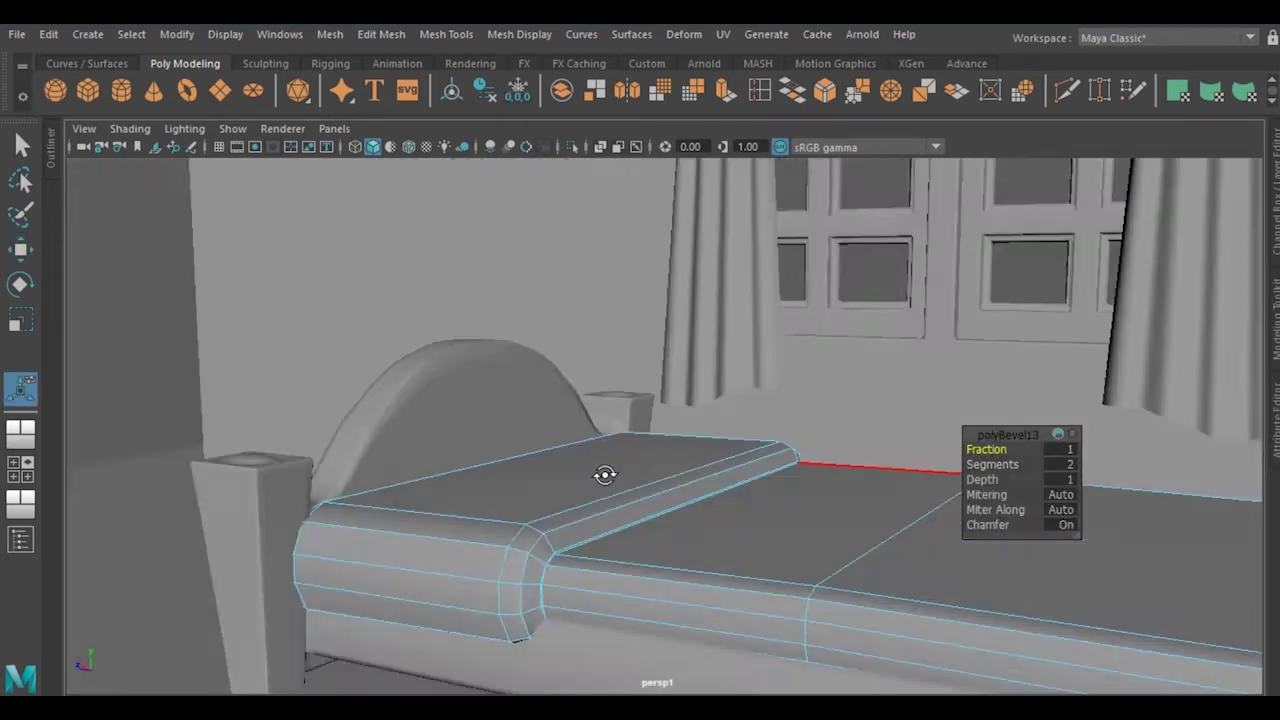
Return to object mode, frame the whole room, and select the cylinder
right_drag(729, 189, 814, 163)
mouse_move(814, 163)
alt+mouse_down()
mouse_move(734, 443)
mouse_move(614, 443)
alt+mouse_up()
key(a)
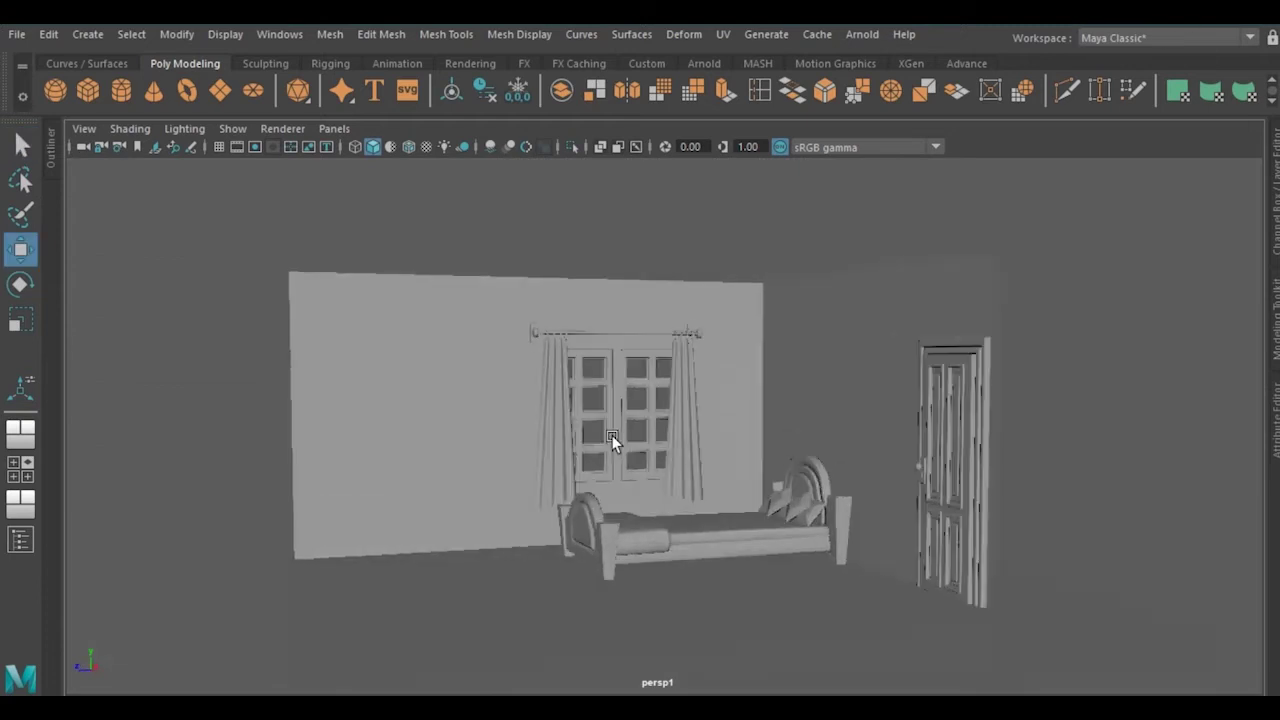
click(908, 540)
Isolate and frame the cylinder, then select its end face in face mode
click(571, 147)
key(f)
alt+drag(585, 563, 429, 200)
right_drag(429, 200, 434, 240)
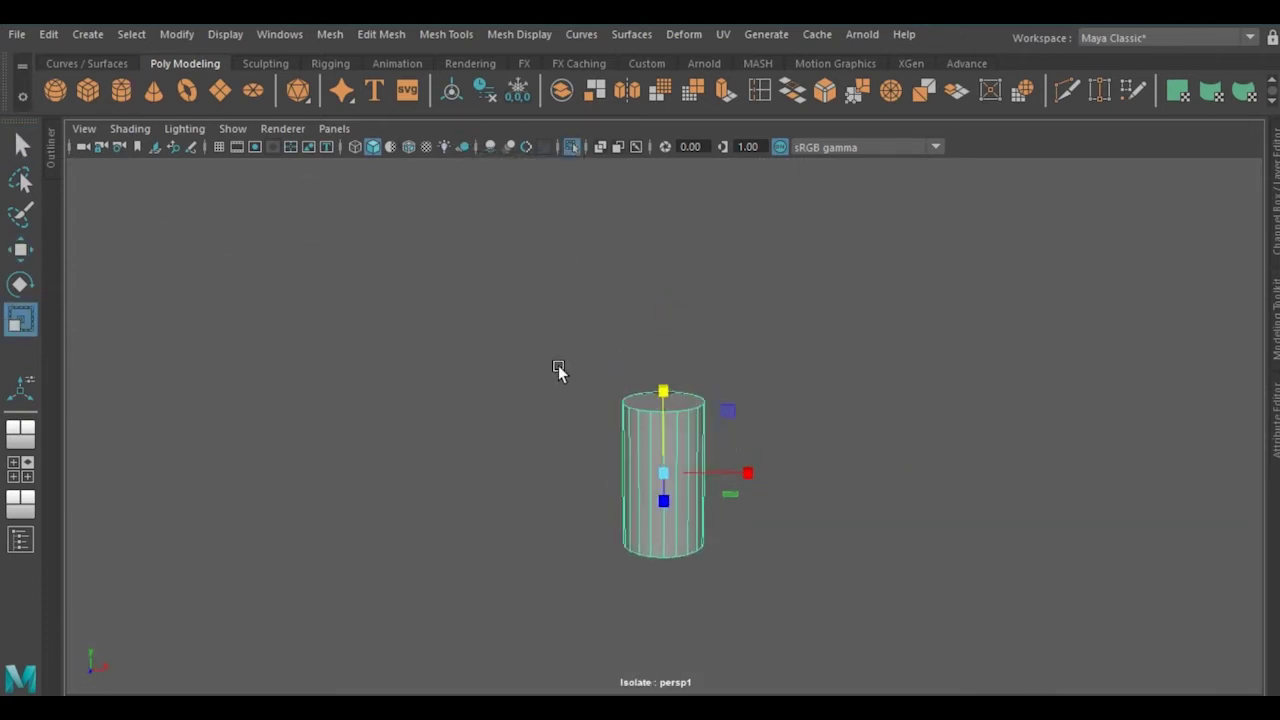
alt+drag(558, 370, 540, 189)
right_drag(540, 189, 540, 240)
Extrude the end face repeatedly into a slim neck, a bulb and a lower stem
key(ctrl+e)
alt+drag(580, 366, 651, 563)
key(ctrl+e)
mouse_move(637, 512)
mouse_down()
mouse_move(624, 493)
mouse_move(745, 549)
mouse_move(649, 456)
mouse_up()
drag(640, 512, 661, 199)
key(ctrl+e)
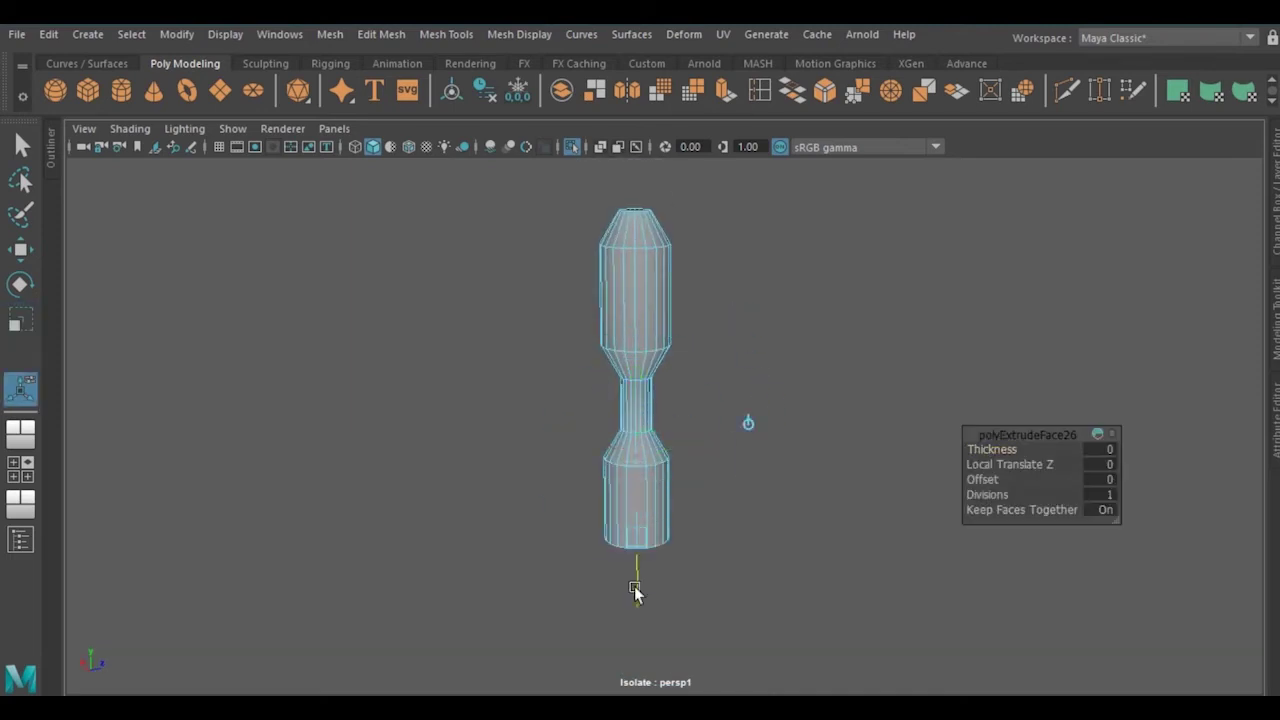
drag(634, 591, 646, 600)
key(ctrl+e)
scroll(615, 553, down, 3)
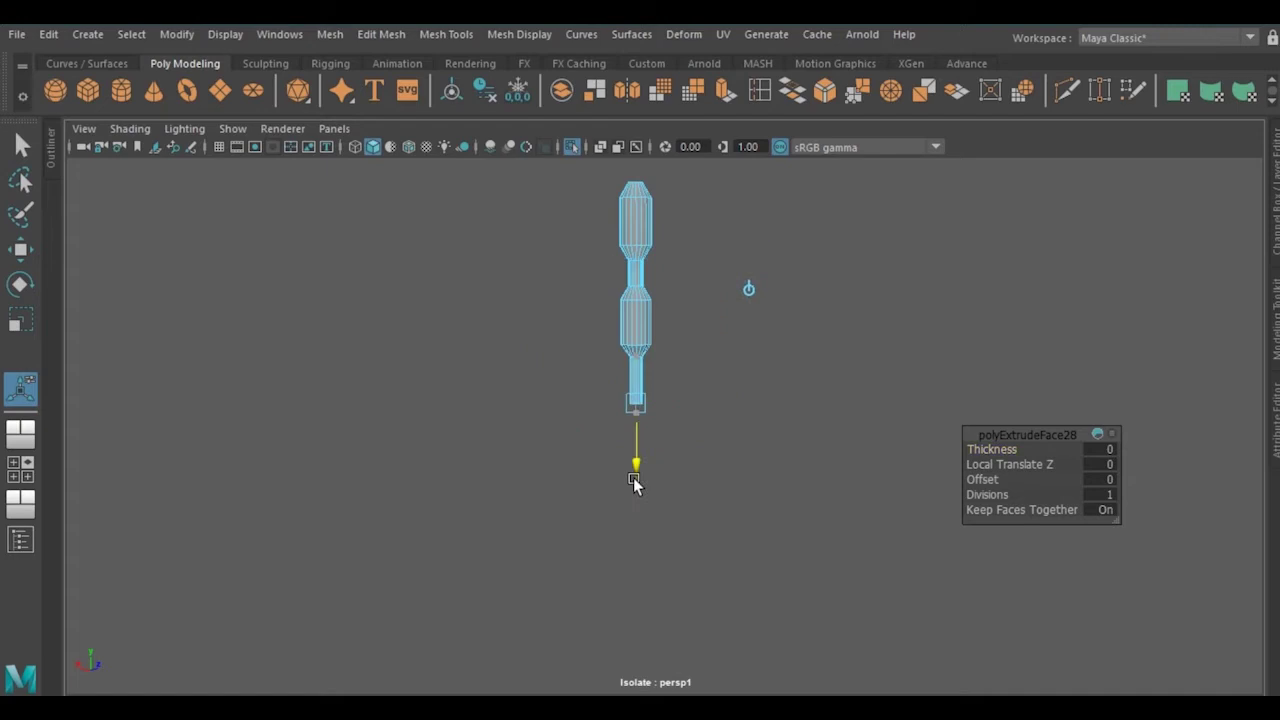
drag(634, 483, 634, 560)
scroll(566, 518, up, 3)
key(q)
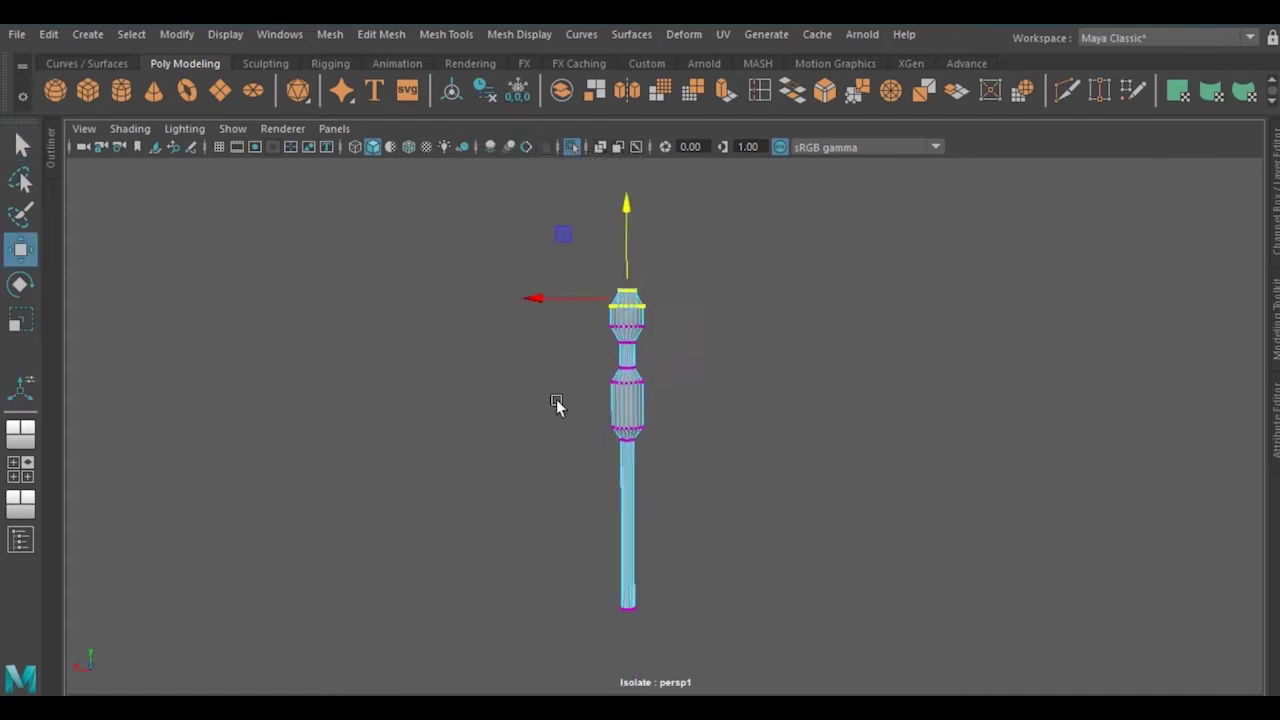
Extrude further leg faces and extend them outward
alt+drag(662, 424, 657, 386)
click(727, 93)
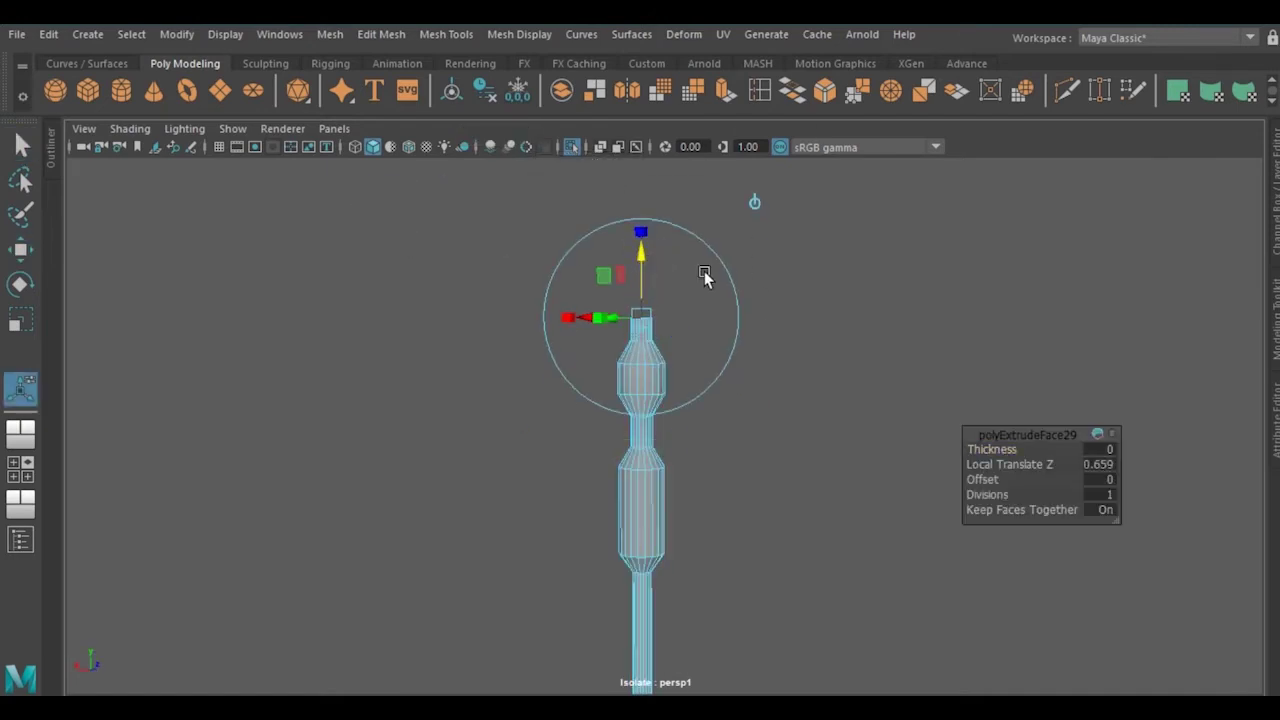
key(q)
alt+drag(704, 271, 586, 357)
alt+drag(591, 457, 589, 525)
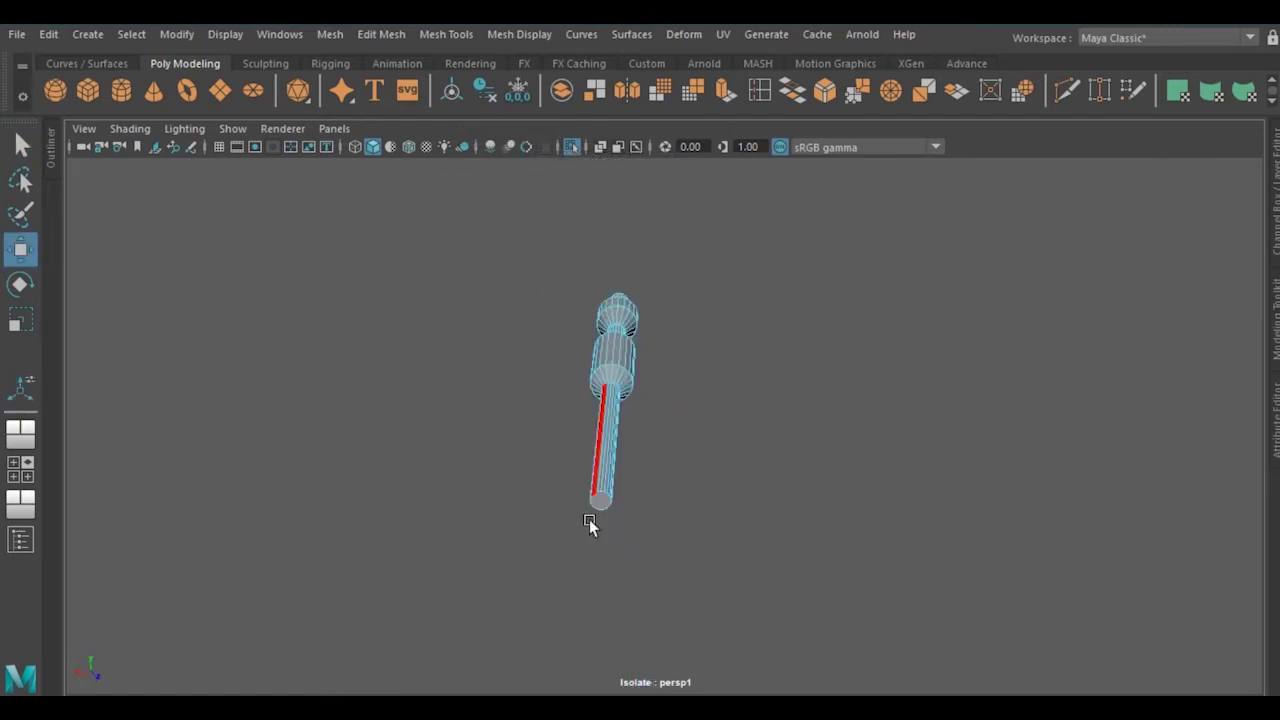
click(724, 98)
mouse_move(629, 614)
alt+mouse_down()
mouse_move(397, 474)
mouse_move(614, 543)
mouse_move(597, 543)
mouse_move(489, 386)
alt+mouse_up()
alt+right_drag(489, 386, 585, 418)
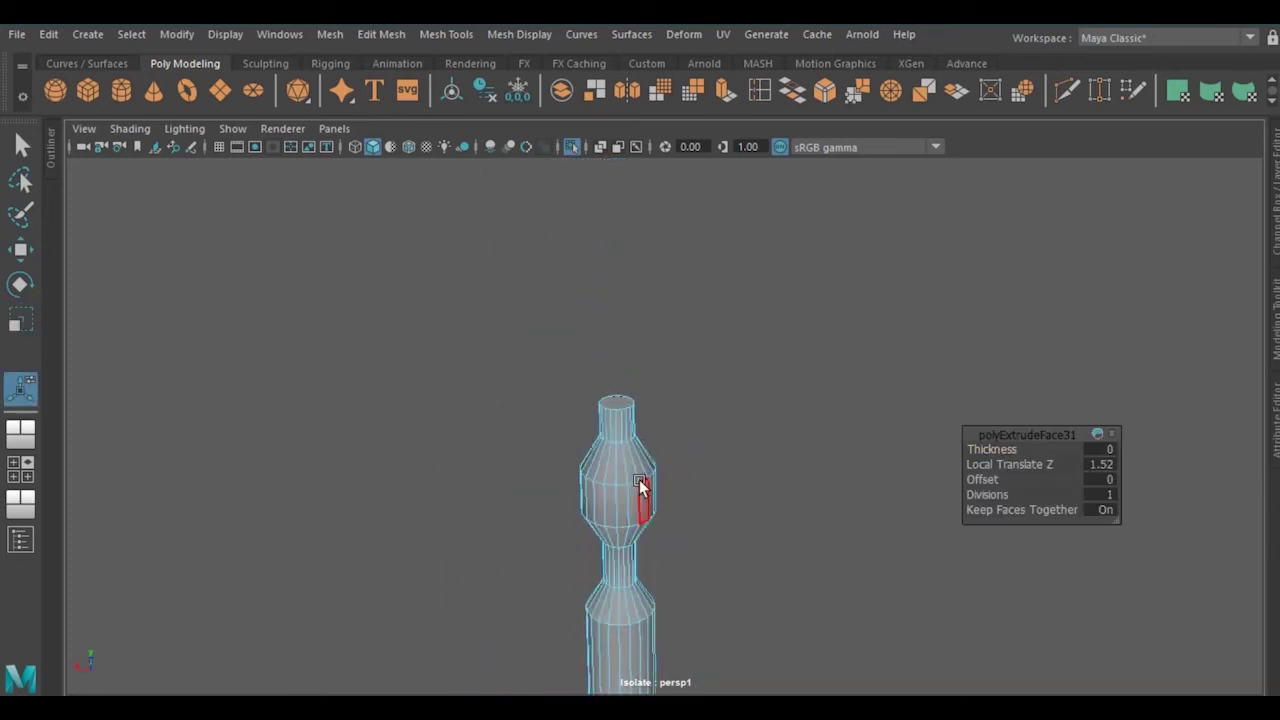
key(q)
Extrude the leg's top face upward to grow the top
click(585, 418)
key(ctrl+e)
drag(593, 368, 620, 385)
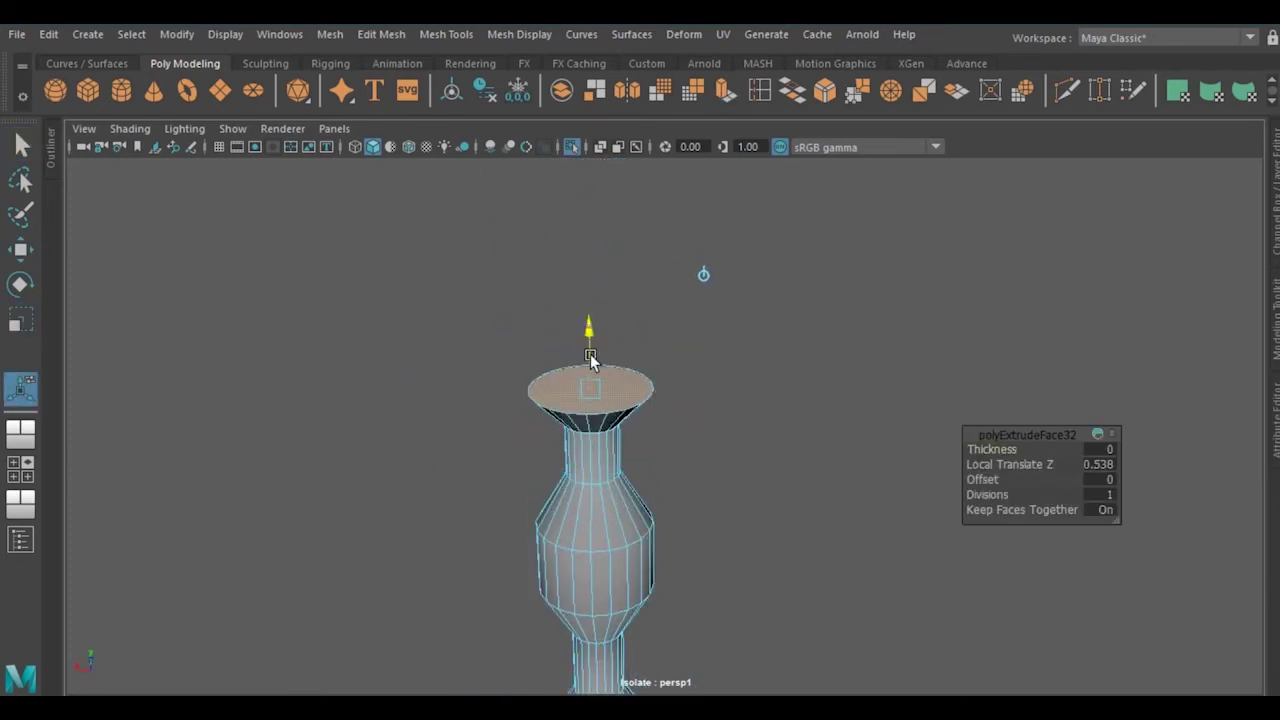
key(w)
mouse_move(590, 357)
alt+right_down()
mouse_move(597, 449)
mouse_move(646, 420)
mouse_move(588, 488)
alt+right_up()
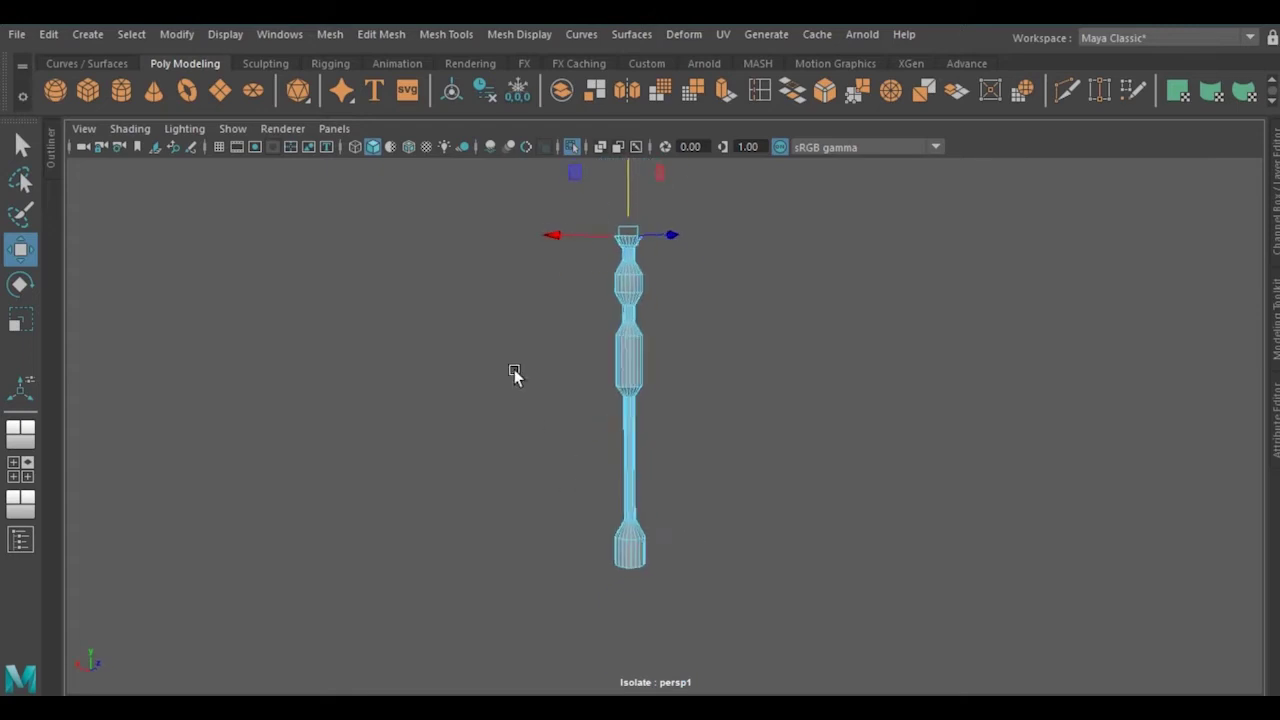
Extrude the bottom face downward and scale it into a flared base
alt+drag(514, 374, 597, 534)
click(597, 534)
key(ctrl+e)
alt+drag(598, 460, 585, 462)
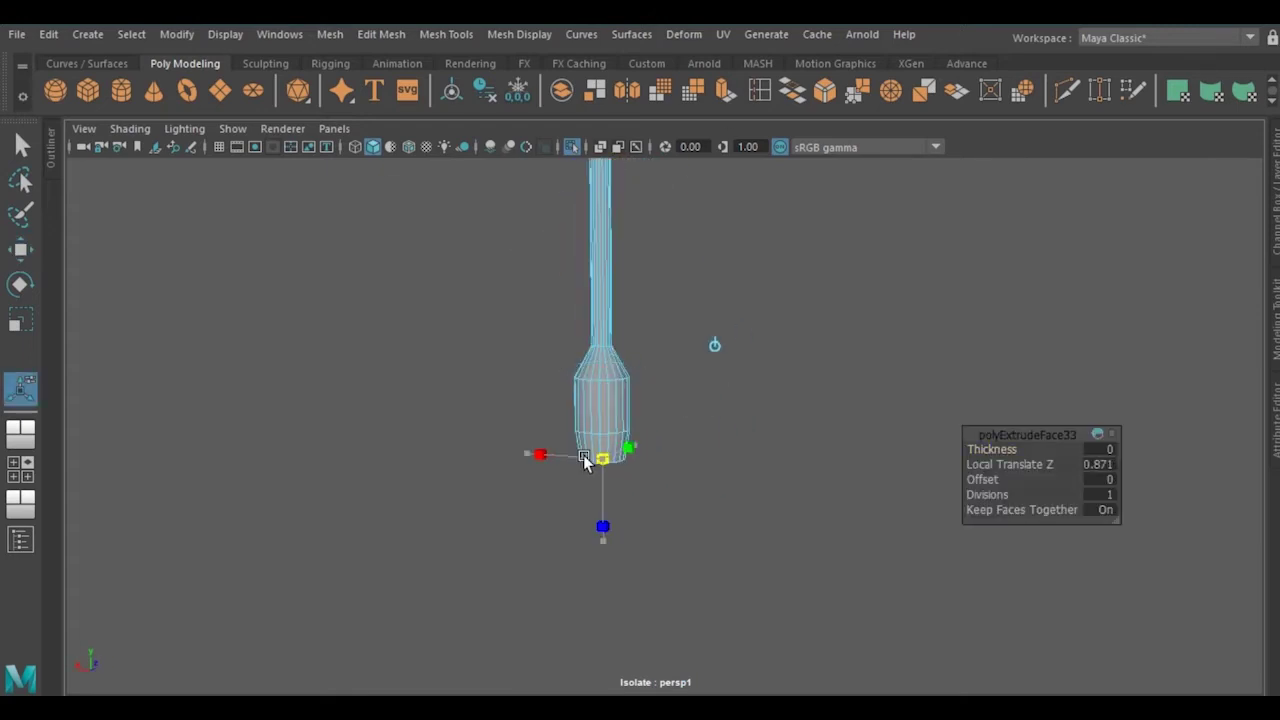
alt+right_drag(568, 348, 600, 430)
alt+drag(600, 430, 600, 515)
key(r)
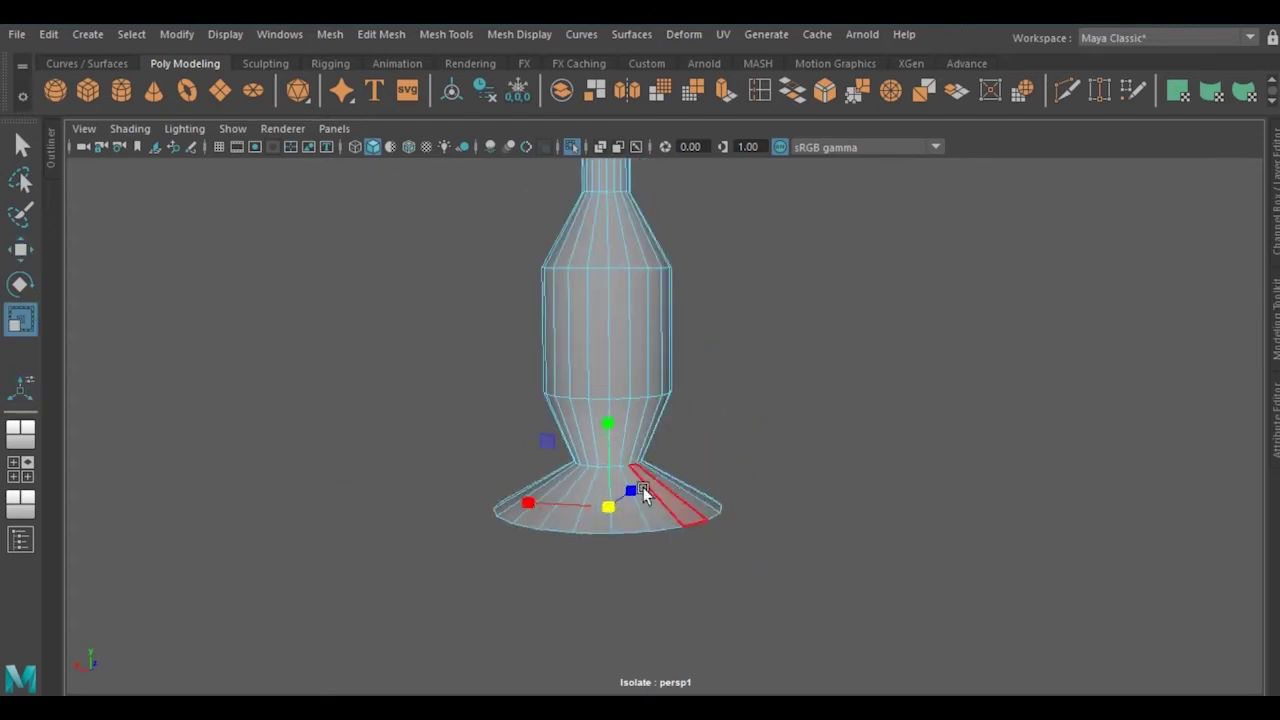
Bevel the selected leg edges and the top cap's rim edge loop
right_drag(774, 190, 866, 163)
alt+drag(634, 543, 888, 489)
key(ctrl+b)
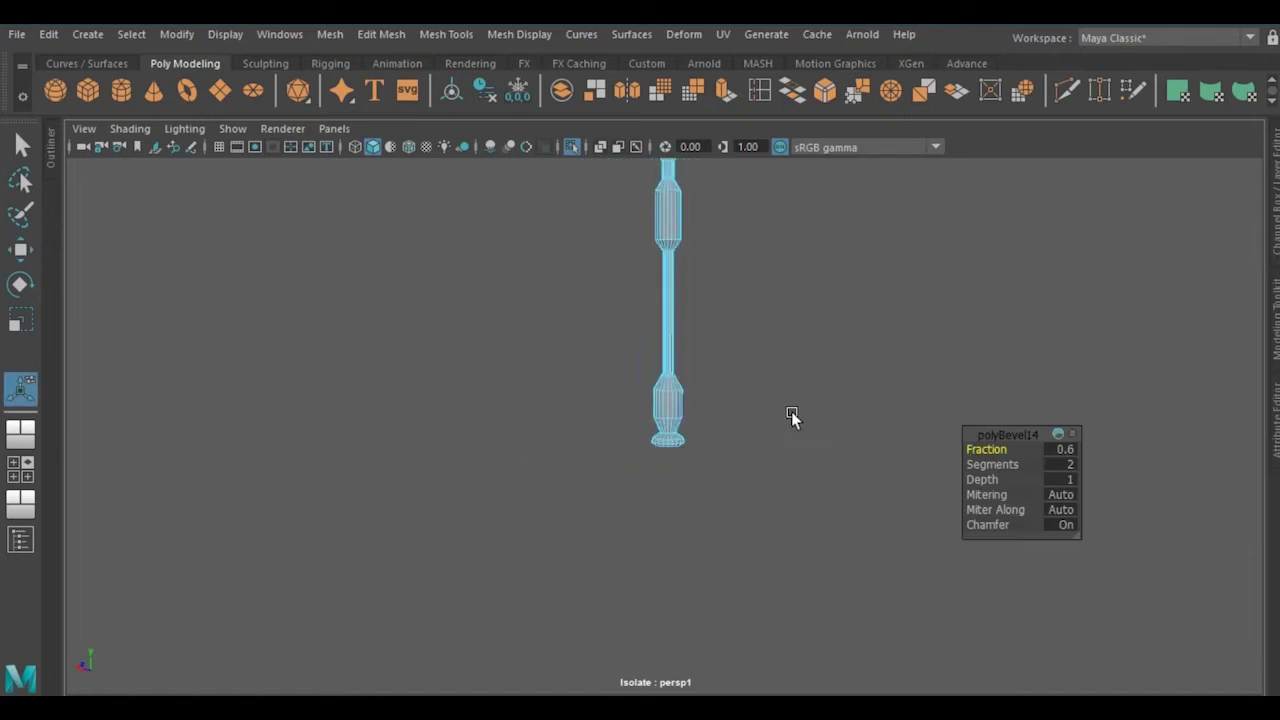
alt+right_drag(740, 336, 726, 443)
right_drag(820, 190, 818, 156)
alt+drag(818, 156, 329, 471)
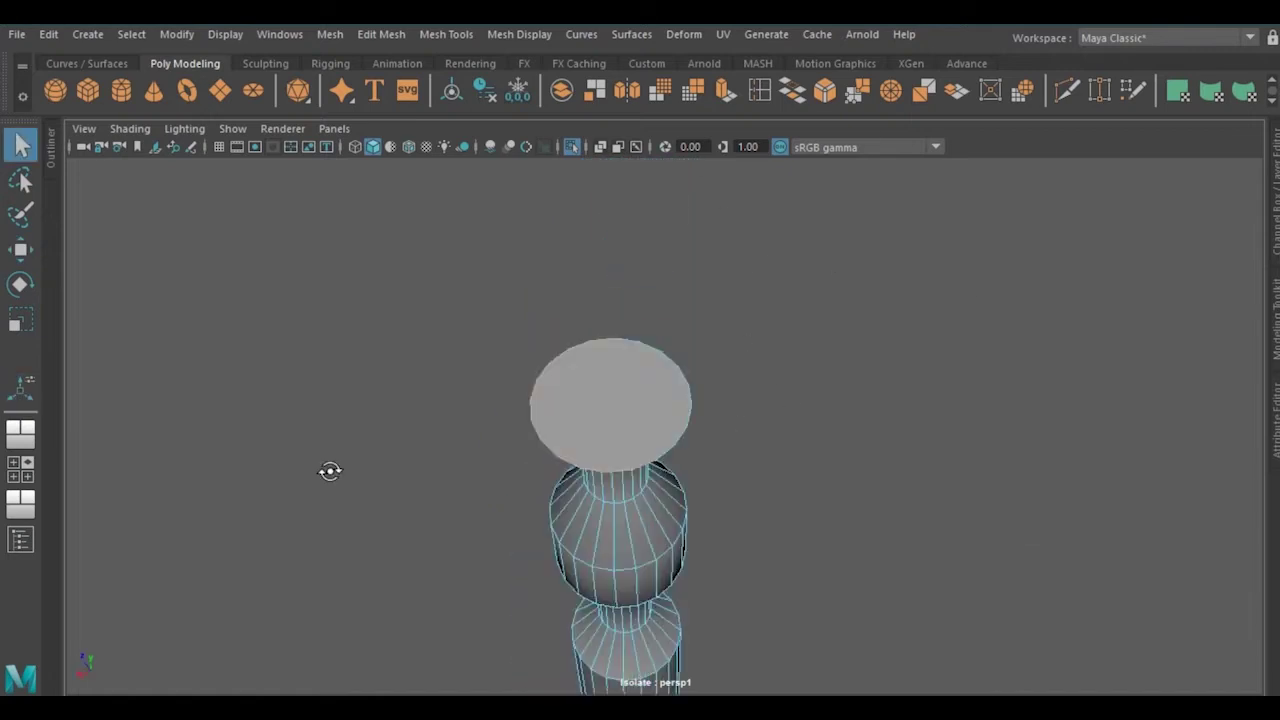
alt+right_drag(329, 471, 674, 373)
double_click(657, 469)
alt+drag(657, 469, 381, 352)
shift+right_drag(381, 352, 466, 360)
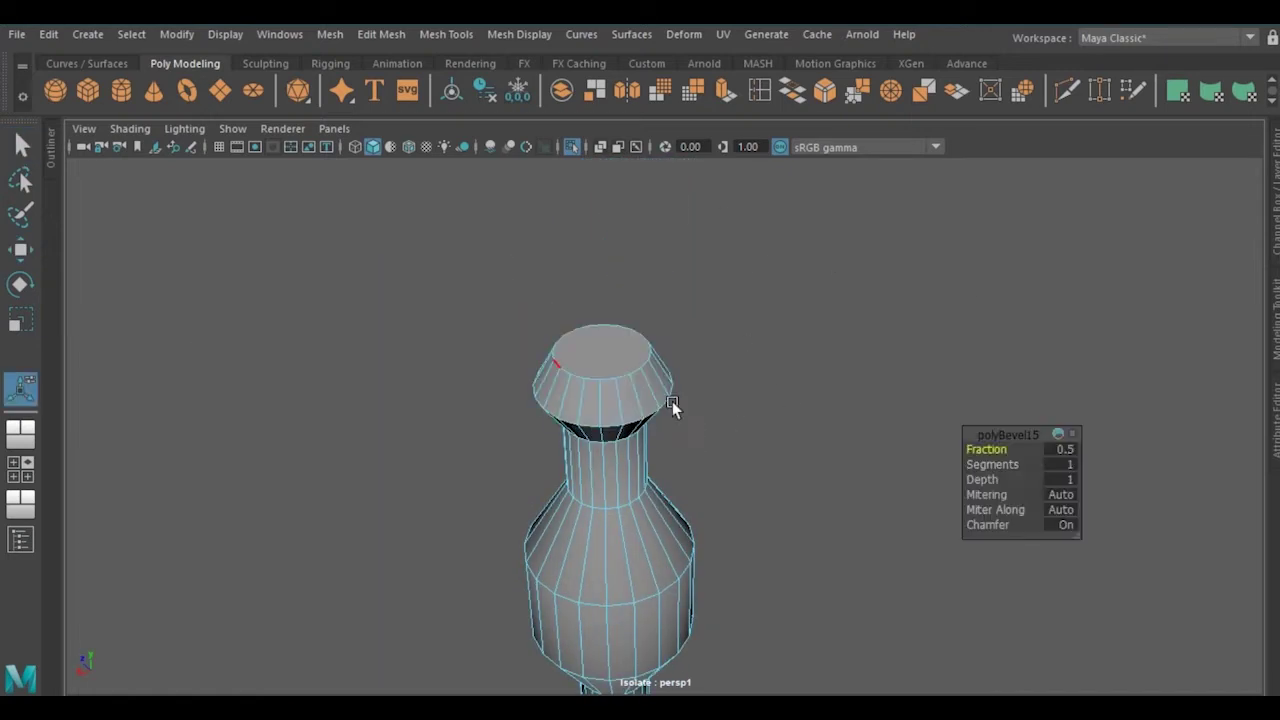
alt+drag(990, 464, 761, 360)
Switch to vertex editing and view all four legs together
mouse_move(777, 190)
right_down()
mouse_move(686, 191)
mouse_move(829, 160)
right_up()
scroll(650, 345, down, 3)
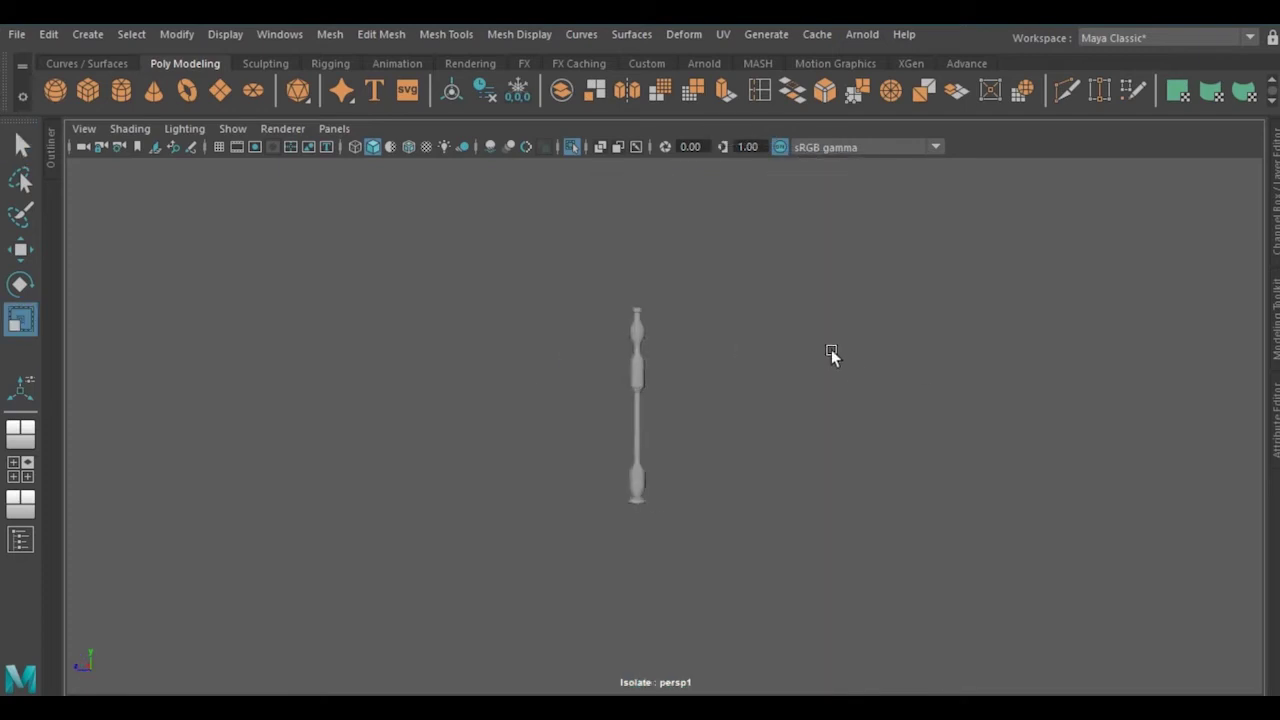
mouse_move(641, 451)
alt+mouse_down()
mouse_move(662, 318)
mouse_move(477, 374)
mouse_move(729, 371)
mouse_move(771, 314)
mouse_move(656, 285)
mouse_move(657, 237)
mouse_move(749, 297)
mouse_move(694, 251)
mouse_move(673, 443)
mouse_move(474, 371)
alt+mouse_up()
Adjust the tabletop, then select and move the vertices at the tops of the legs
key(r)
key(w)
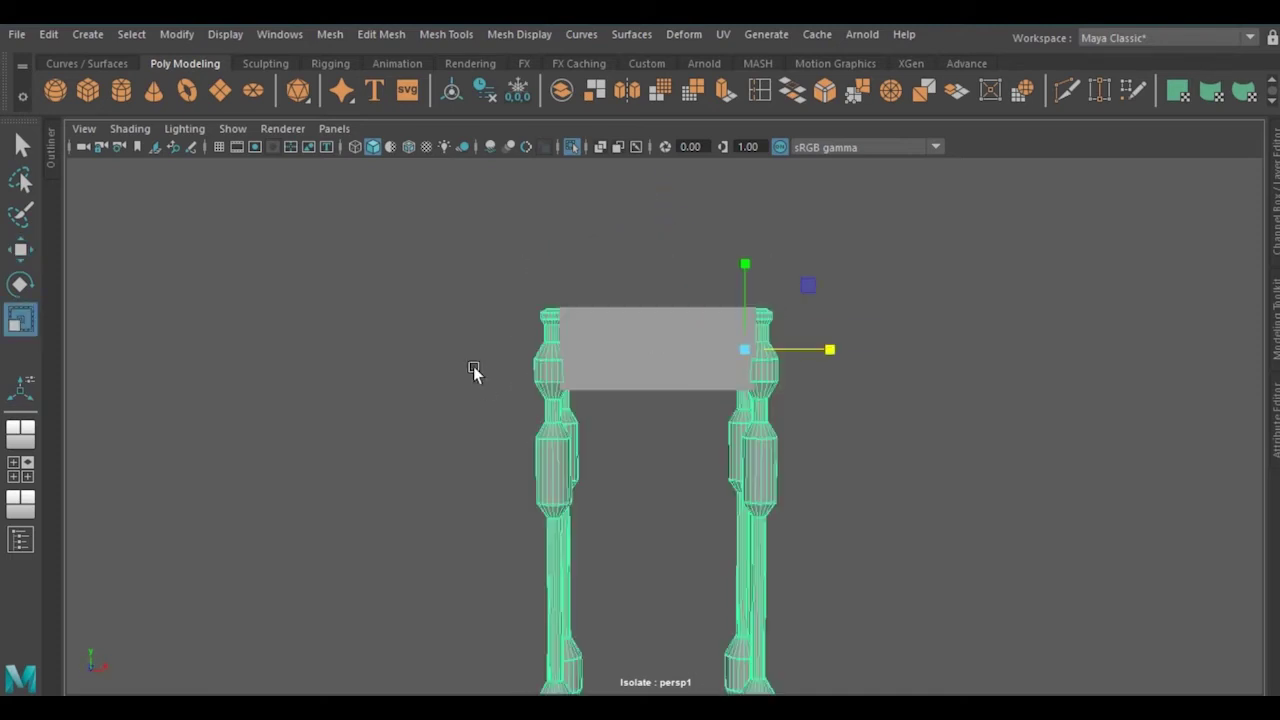
right_drag(474, 371, 342, 190)
drag(480, 290, 823, 514)
key(w)
drag(654, 375, 654, 343)
Check the leg tops in an orthographic side view and clear the leg selection
click(334, 128)
click(557, 240)
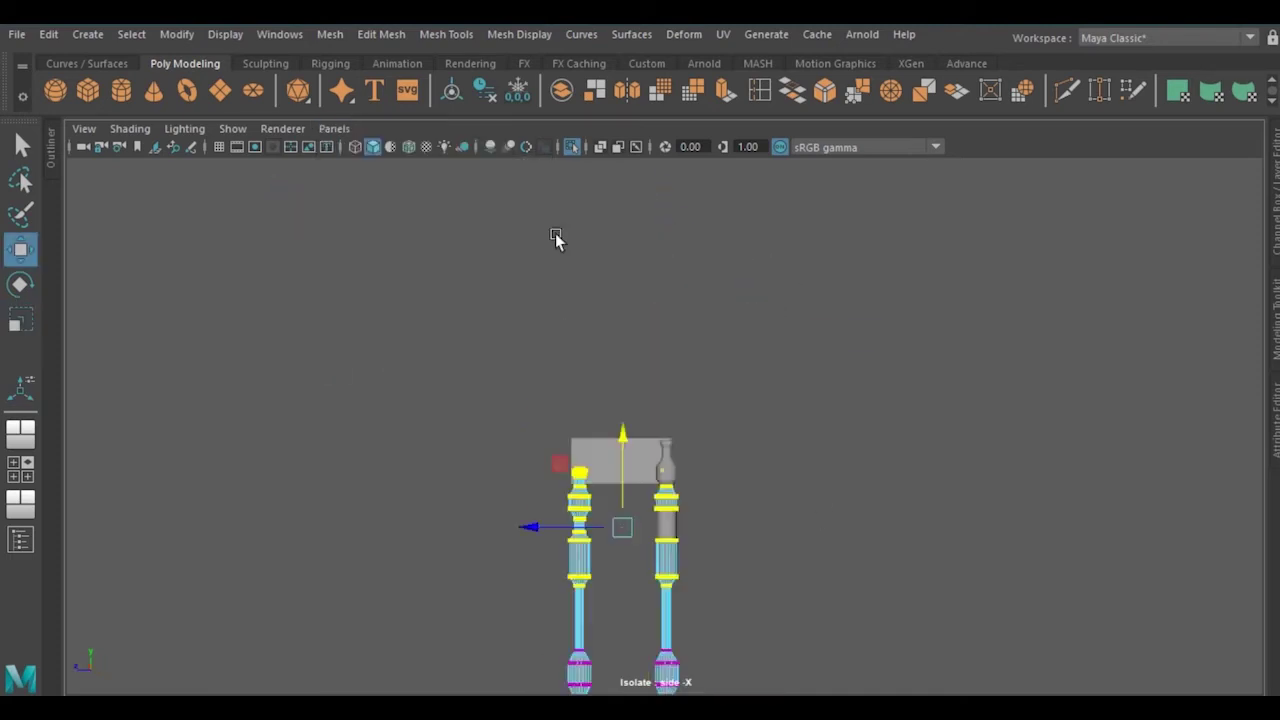
right_drag(447, 189, 367, 208)
drag(336, 316, 706, 486)
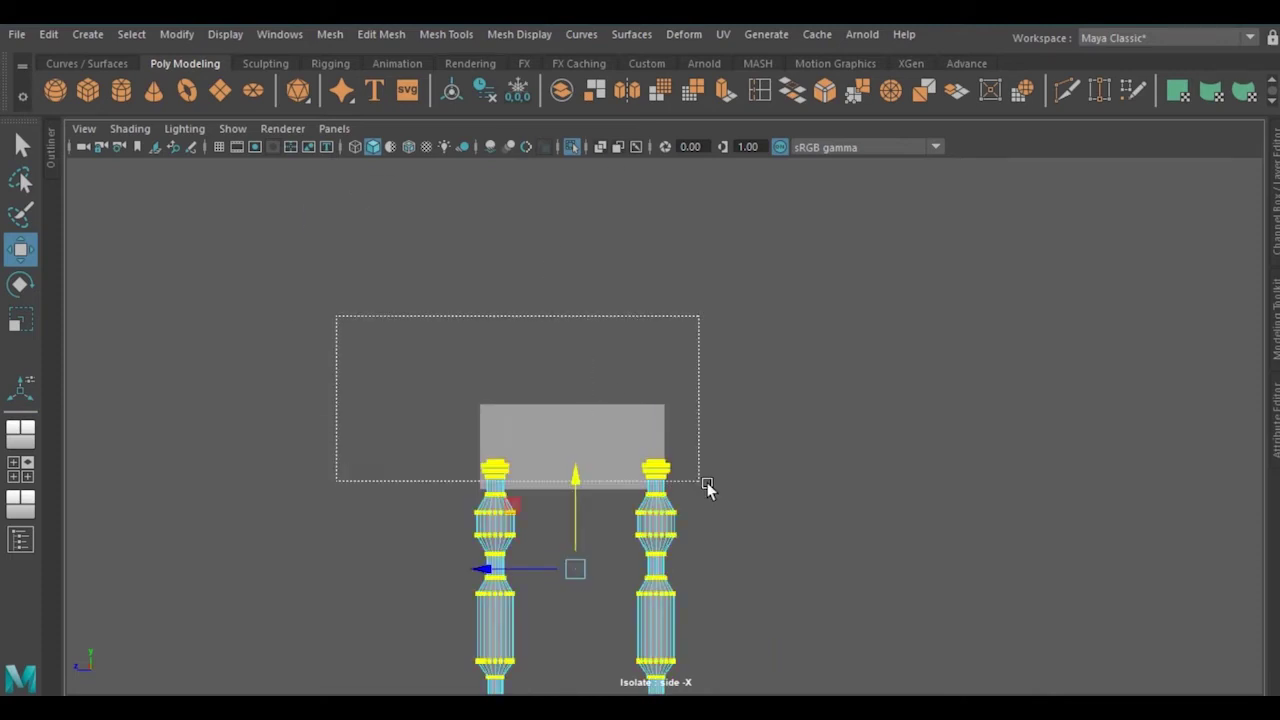
click(383, 268)
Extrude a side face of the table body
mouse_move(514, 450)
alt+mouse_down()
mouse_move(937, 295)
mouse_move(766, 343)
mouse_move(697, 380)
alt+mouse_up()
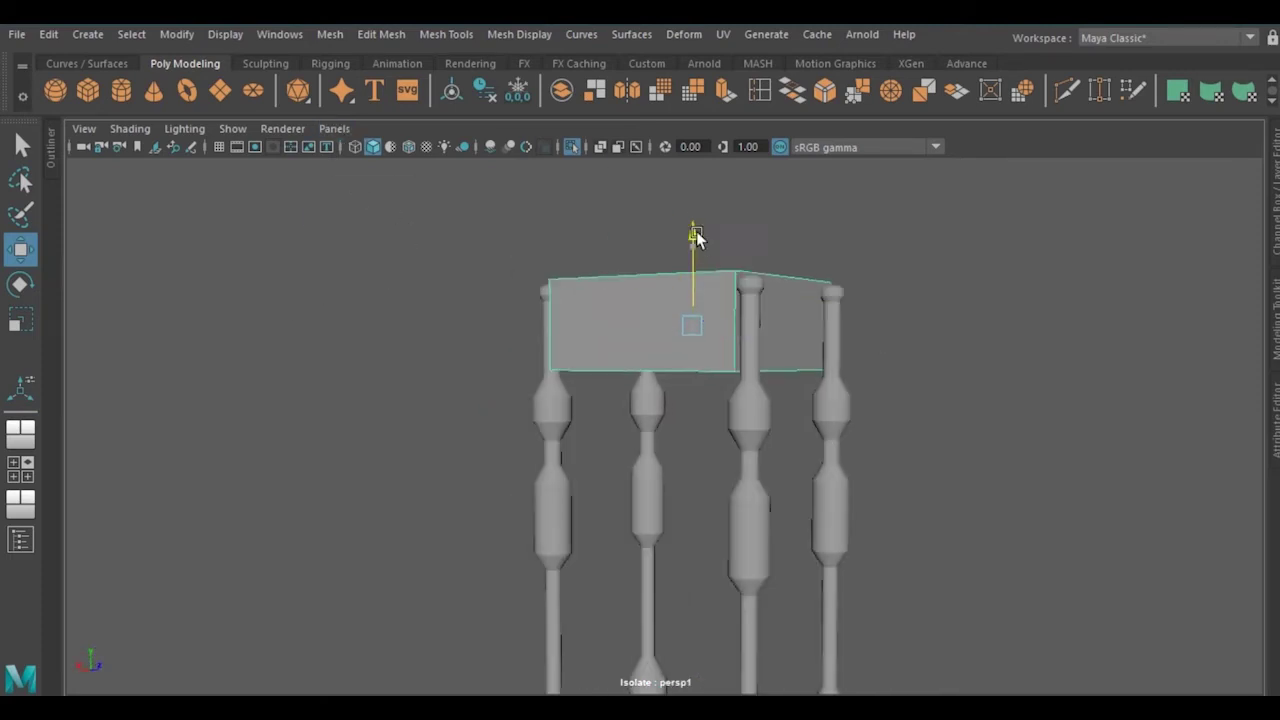
alt+drag(516, 327, 471, 309)
key(w)
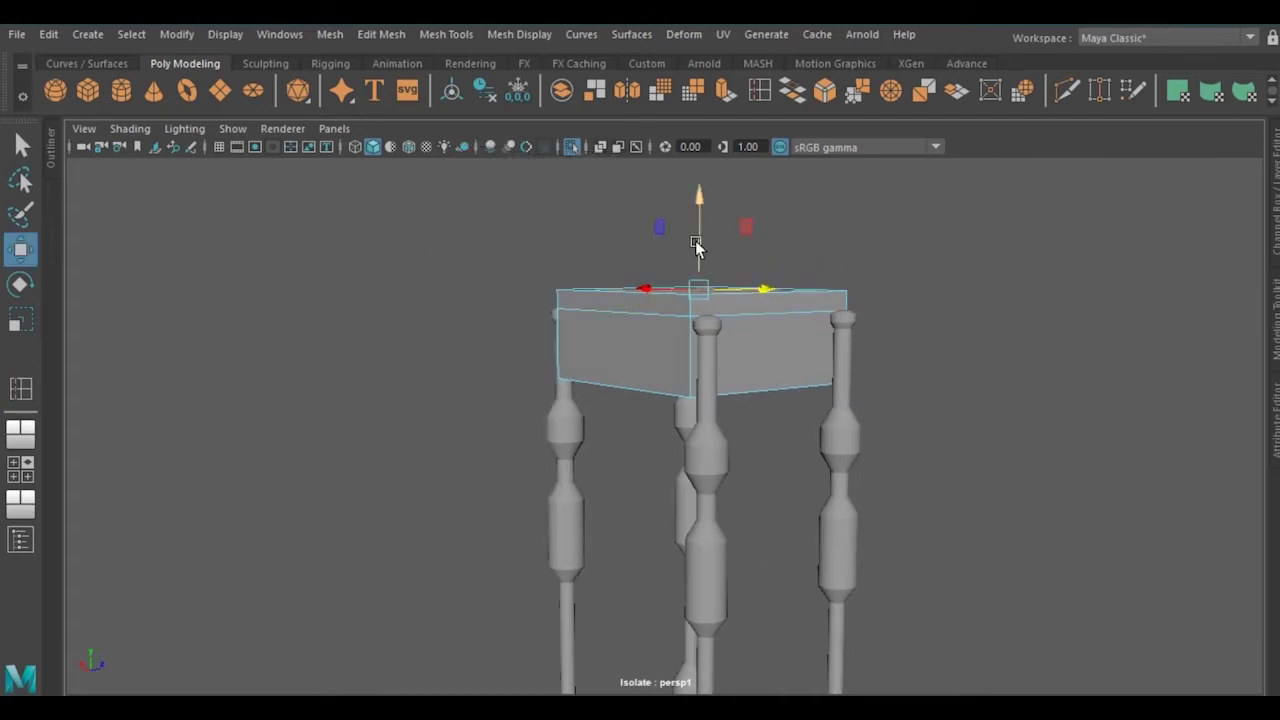
mouse_move(697, 243)
alt+mouse_down()
mouse_move(749, 300)
mouse_move(663, 403)
mouse_move(600, 343)
mouse_move(646, 406)
mouse_move(731, 289)
mouse_move(532, 335)
alt+mouse_up()
click(532, 335)
key(ctrl+e)
Extrude the table body's front face and scale it inward to outline the drawer
mouse_move(667, 337)
alt+mouse_down()
mouse_move(537, 286)
mouse_move(712, 195)
alt+mouse_up()
click(670, 370)
key(ctrl+e)
mouse_move(661, 422)
mouse_down()
mouse_move(640, 351)
mouse_move(600, 380)
mouse_move(624, 416)
mouse_move(580, 400)
mouse_move(971, 220)
mouse_move(811, 420)
mouse_move(886, 353)
mouse_move(261, 254)
mouse_move(653, 373)
mouse_move(597, 438)
mouse_up()
Bevel the table body, then widen the drawer cube to fill the opening and pull it out
key(ctrl+b)
key(w)
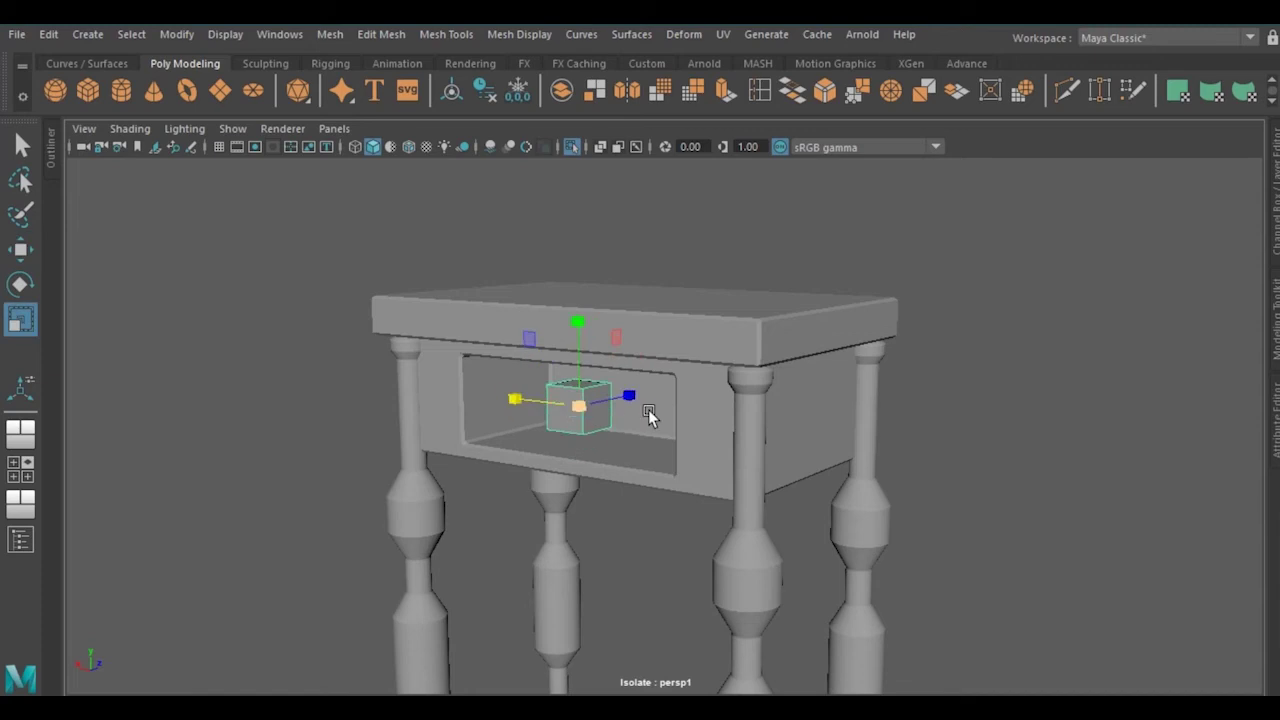
mouse_move(531, 397)
mouse_down()
mouse_move(589, 422)
mouse_move(624, 347)
mouse_move(506, 463)
mouse_move(571, 414)
mouse_move(623, 443)
mouse_move(604, 244)
mouse_up()
key(w)
mouse_move(577, 412)
mouse_down()
mouse_move(400, 430)
mouse_move(423, 463)
mouse_up()
Extrude the drawer's top face and inset it to form hollow drawer walls
right_drag(946, 189, 871, 240)
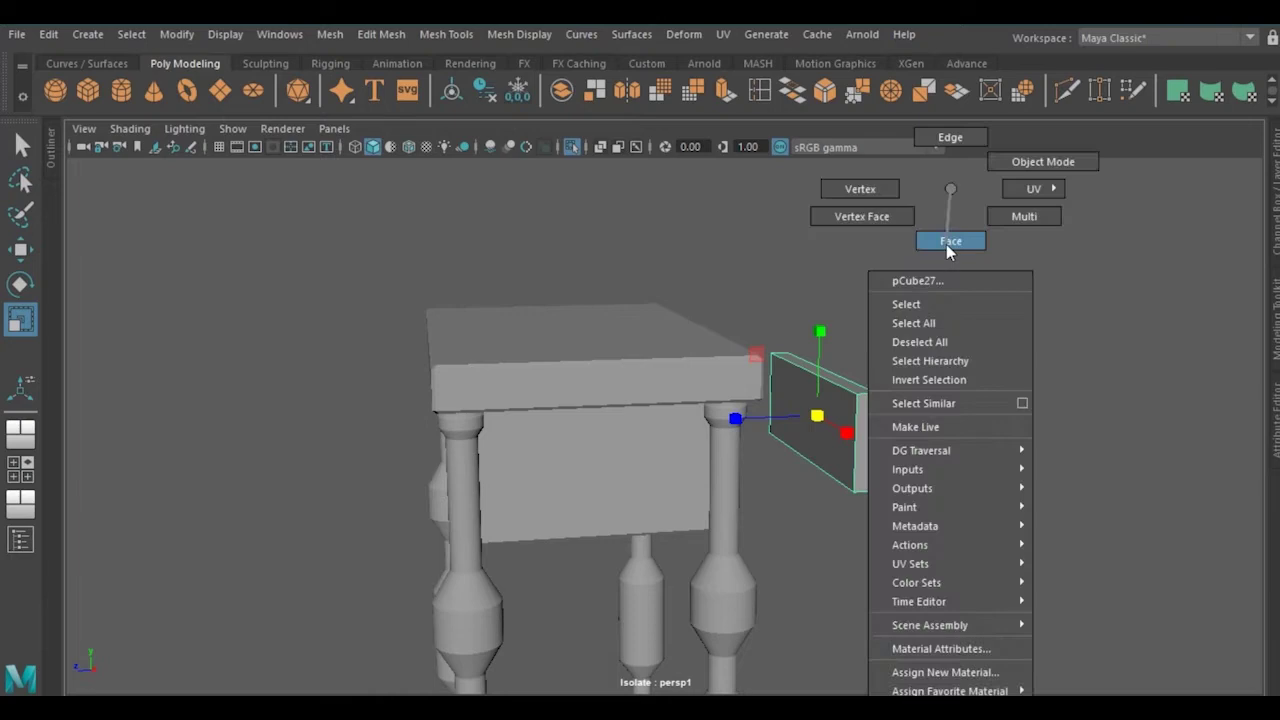
mouse_move(871, 240)
alt+mouse_down()
mouse_move(650, 127)
mouse_move(714, 406)
mouse_move(726, 397)
mouse_move(657, 443)
mouse_move(559, 437)
mouse_move(486, 300)
alt+mouse_up()
key(ctrl+e)
right_drag(486, 300, 486, 243)
click(500, 357)
key(ctrl+e)
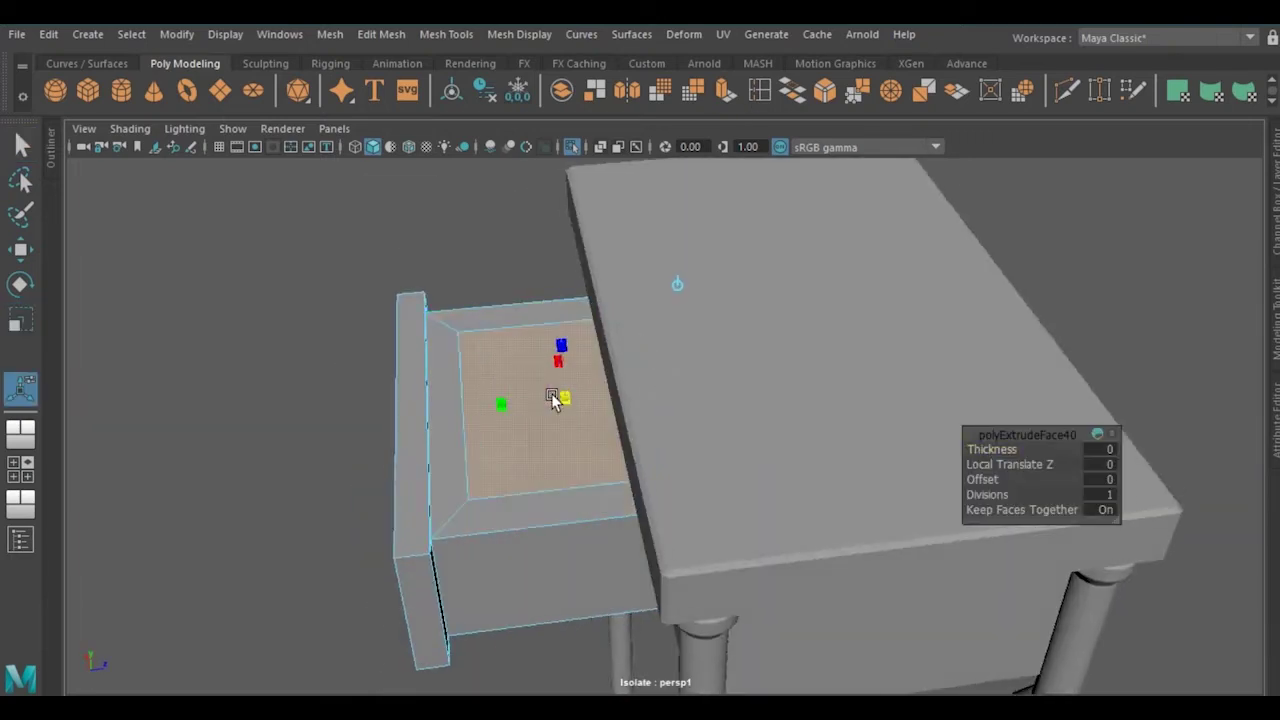
mouse_move(723, 271)
alt+mouse_down()
mouse_move(707, 115)
mouse_move(609, 337)
mouse_move(766, 400)
mouse_move(391, 303)
mouse_move(580, 322)
mouse_move(500, 249)
alt+mouse_up()
Bevel the whole drawer's edges and deselect it
key(q)
click(391, 303)
key(w)
key(ctrl+b)
mouse_move(726, 449)
alt+mouse_down()
mouse_move(900, 443)
mouse_move(678, 394)
mouse_move(1083, 449)
alt+mouse_up()
key(w)
click(1083, 449)
scroll(914, 477, down, 5)
Exit isolation to show the whole bedroom and inspect a selected object's attribute values
key(ctrl+1)
key(e)
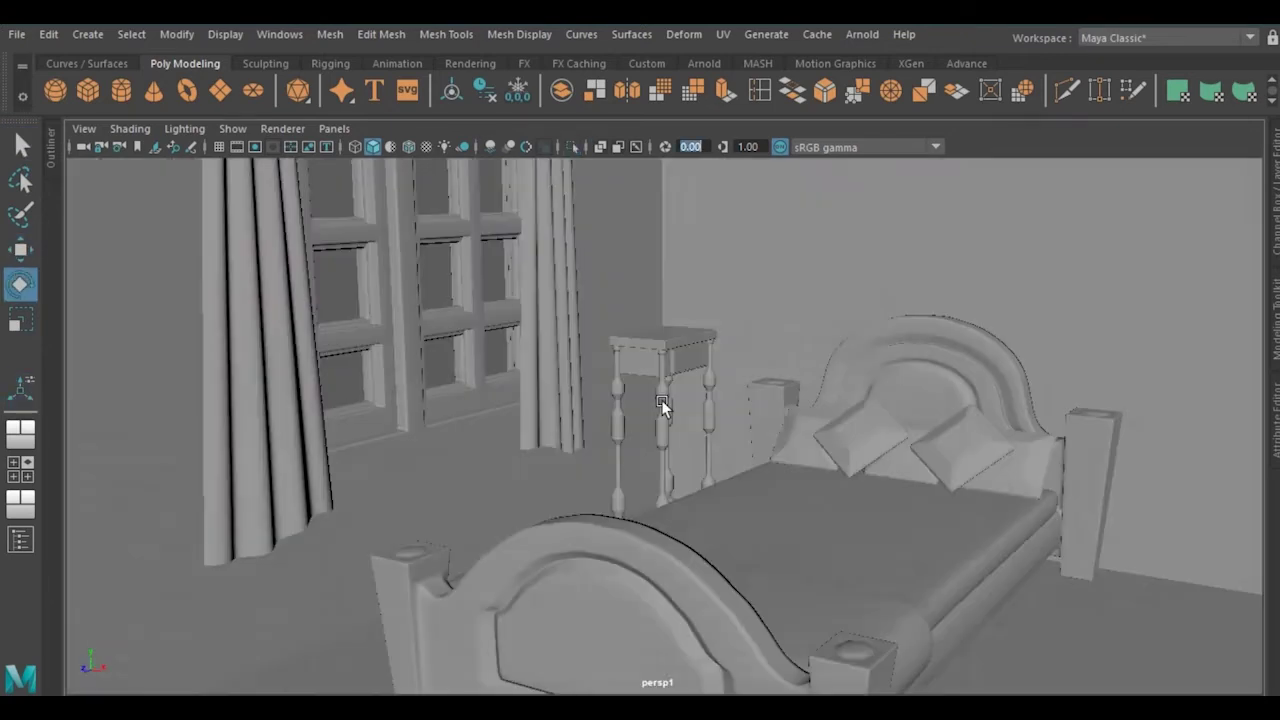
mouse_move(661, 400)
alt+mouse_down()
mouse_move(553, 406)
mouse_move(1122, 424)
alt+mouse_up()
click(1122, 424)
scroll(1218, 376, up, 5)
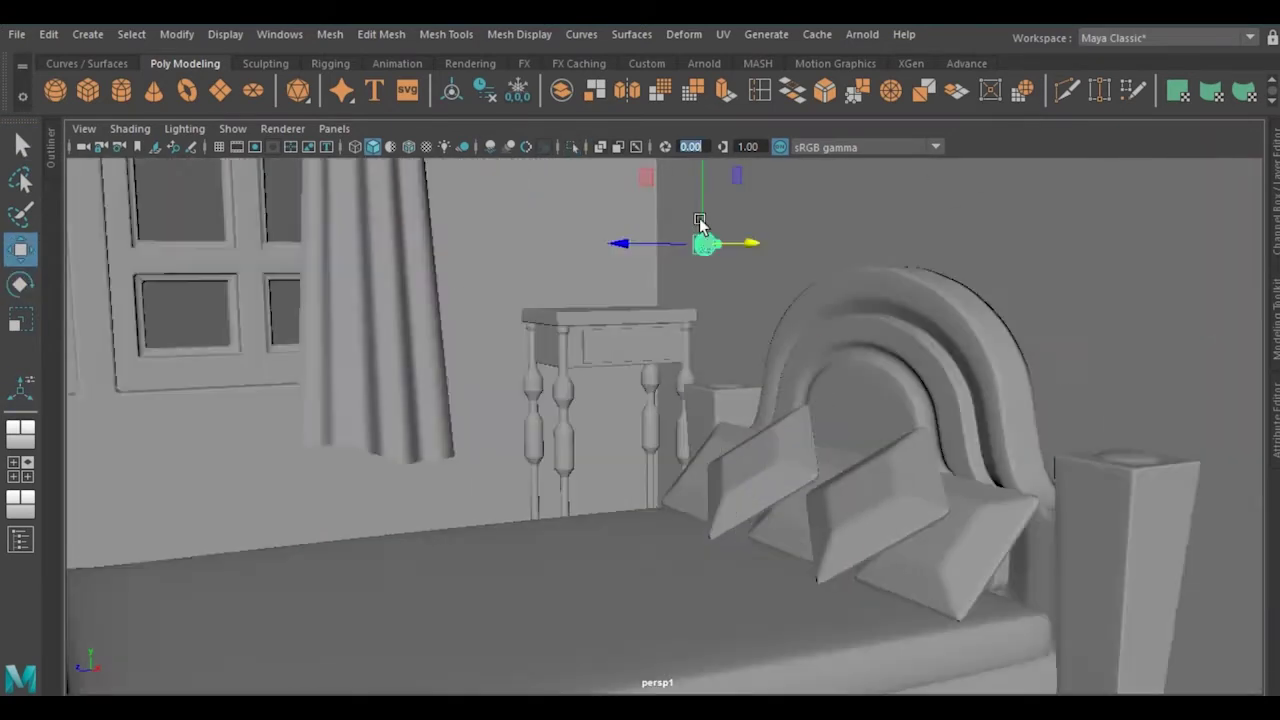
scroll(576, 352, up, 4)
key(ctrl+a)
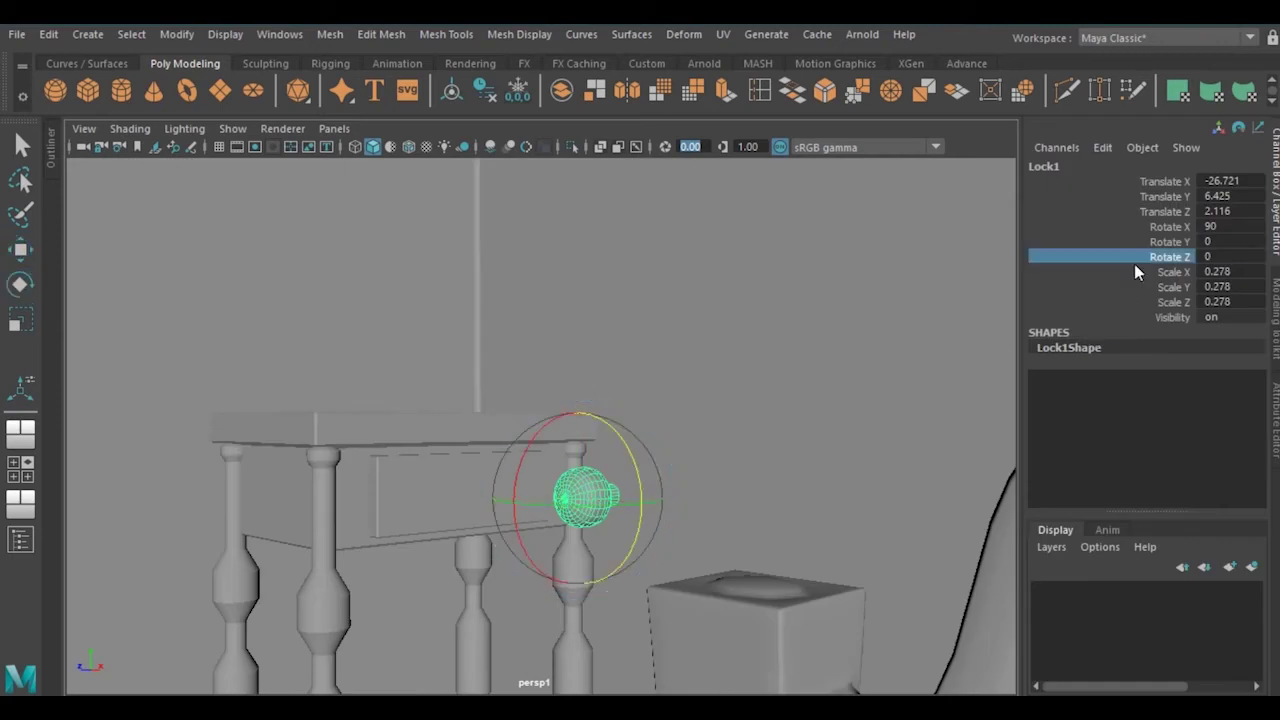
key(ctrl+a)
scroll(627, 504, down, 10)
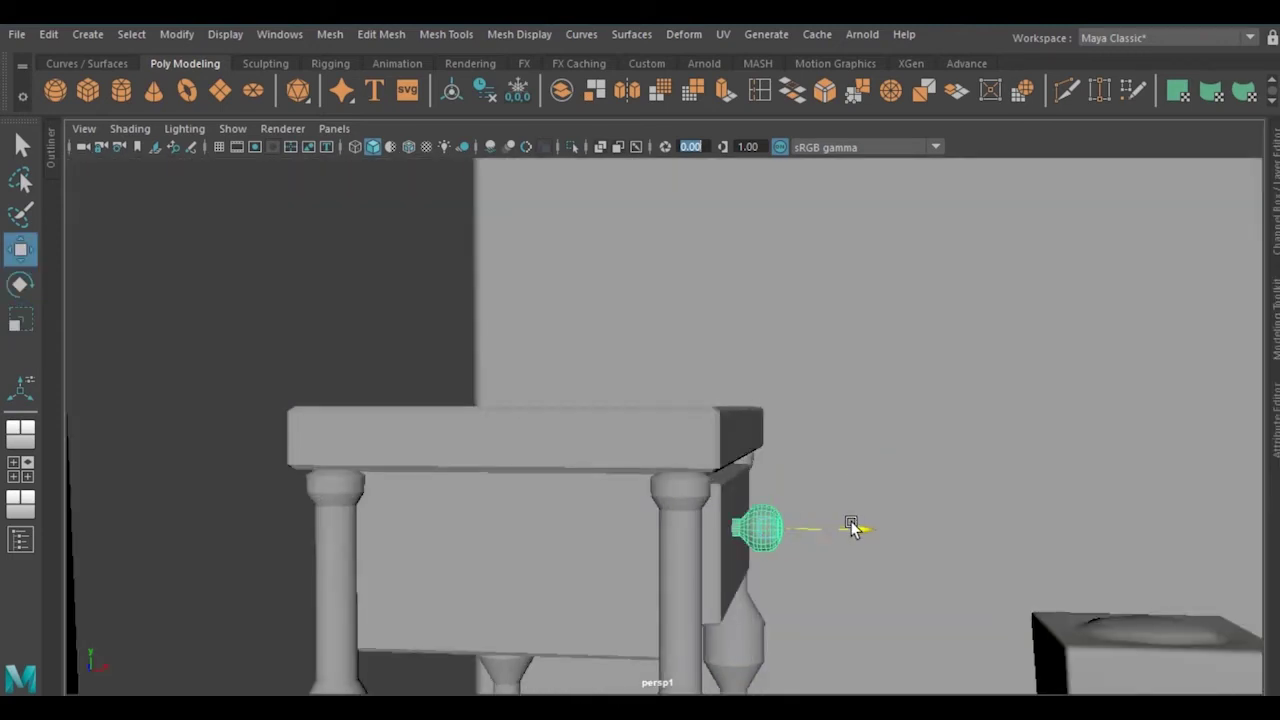
Turn the nightstand around to Rotate Y -180 using its attribute values
key(e)
scroll(579, 467, down, 3)
key(w)
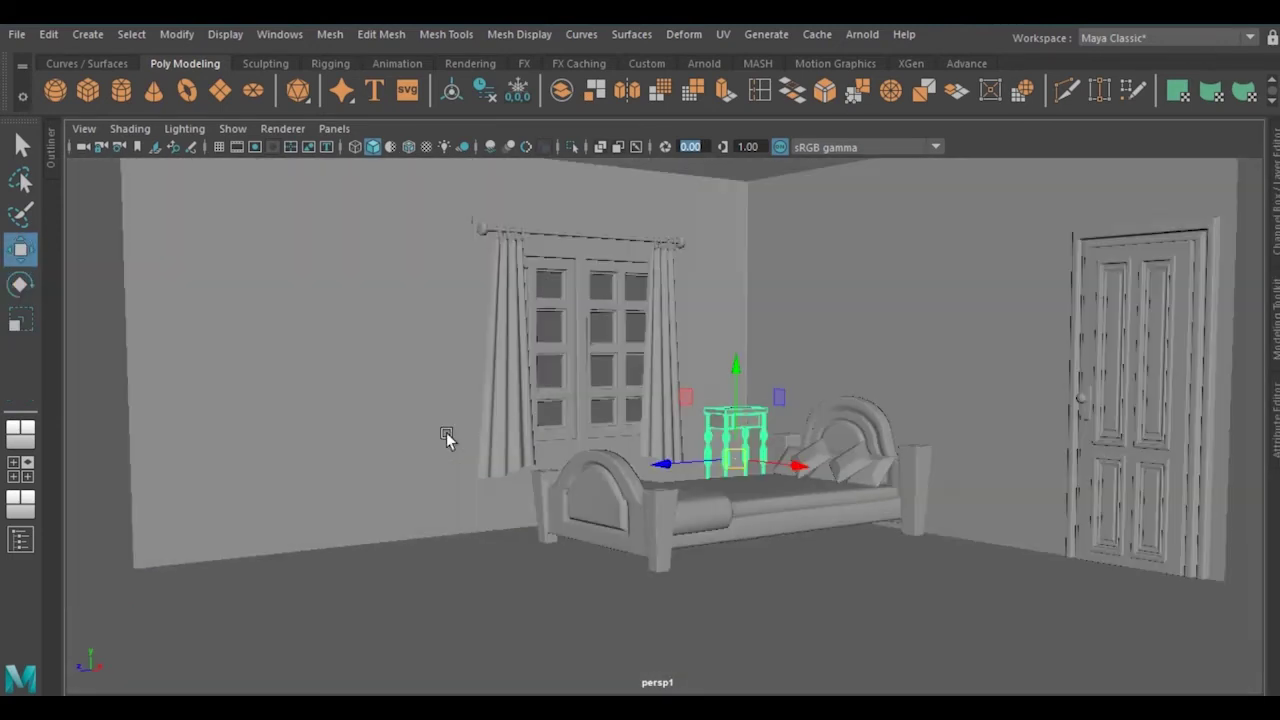
key(ctrl+a)
key(e)
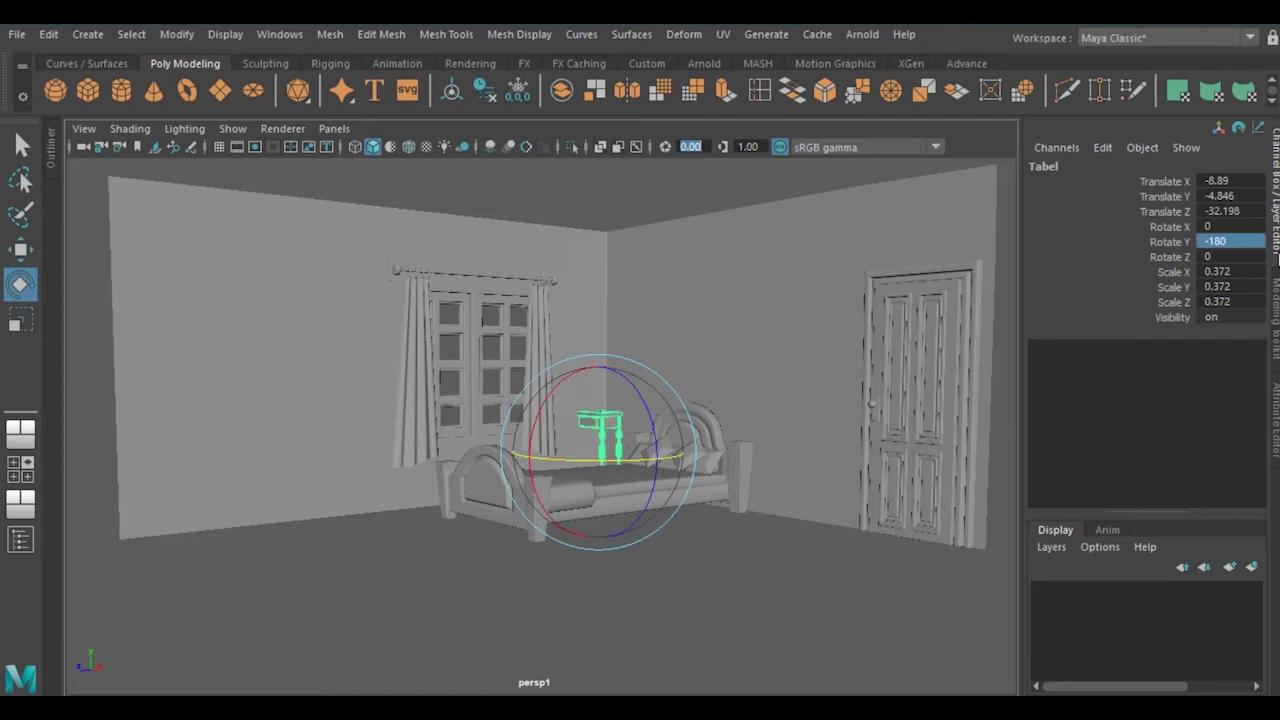
key(ctrl+a)
scroll(722, 412, up, 5)
key(w)
scroll(660, 448, up, 5)
scroll(660, 448, up, 3)
Position the nightstand beside the bed's headboard in the top orthographic view
click(334, 128)
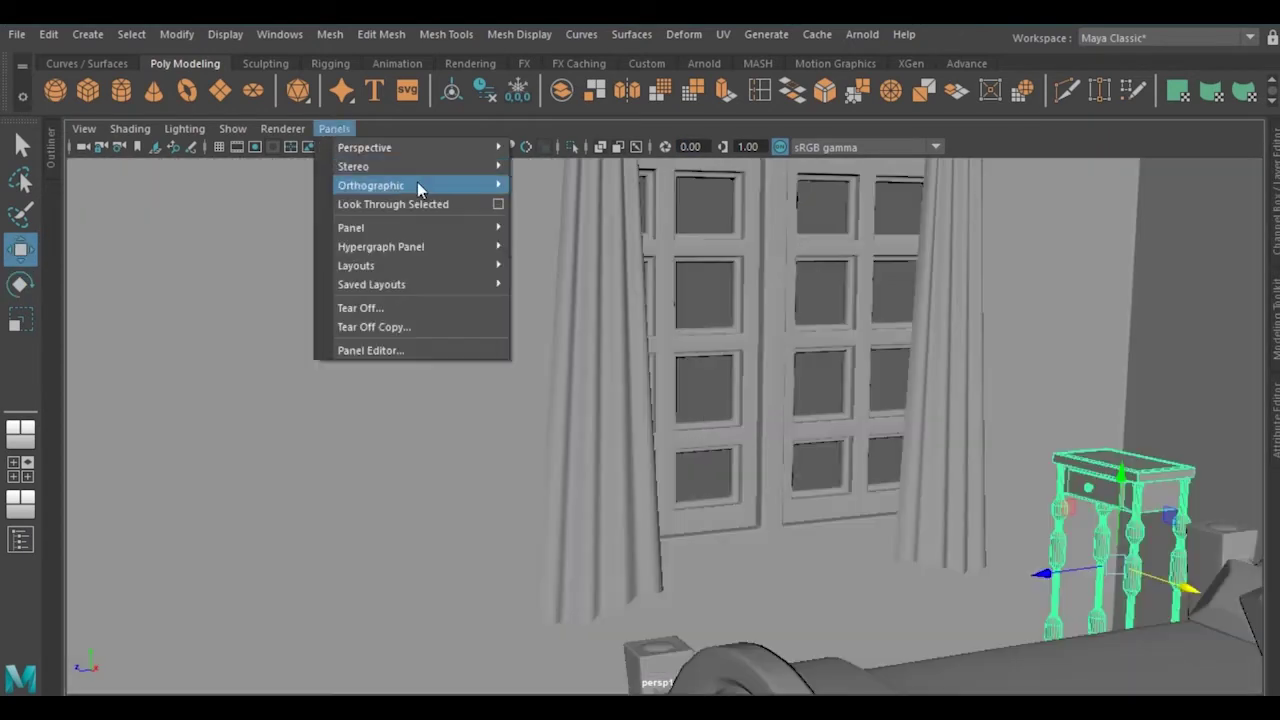
click(540, 223)
scroll(403, 186, up, 3)
scroll(609, 398, down, 2)
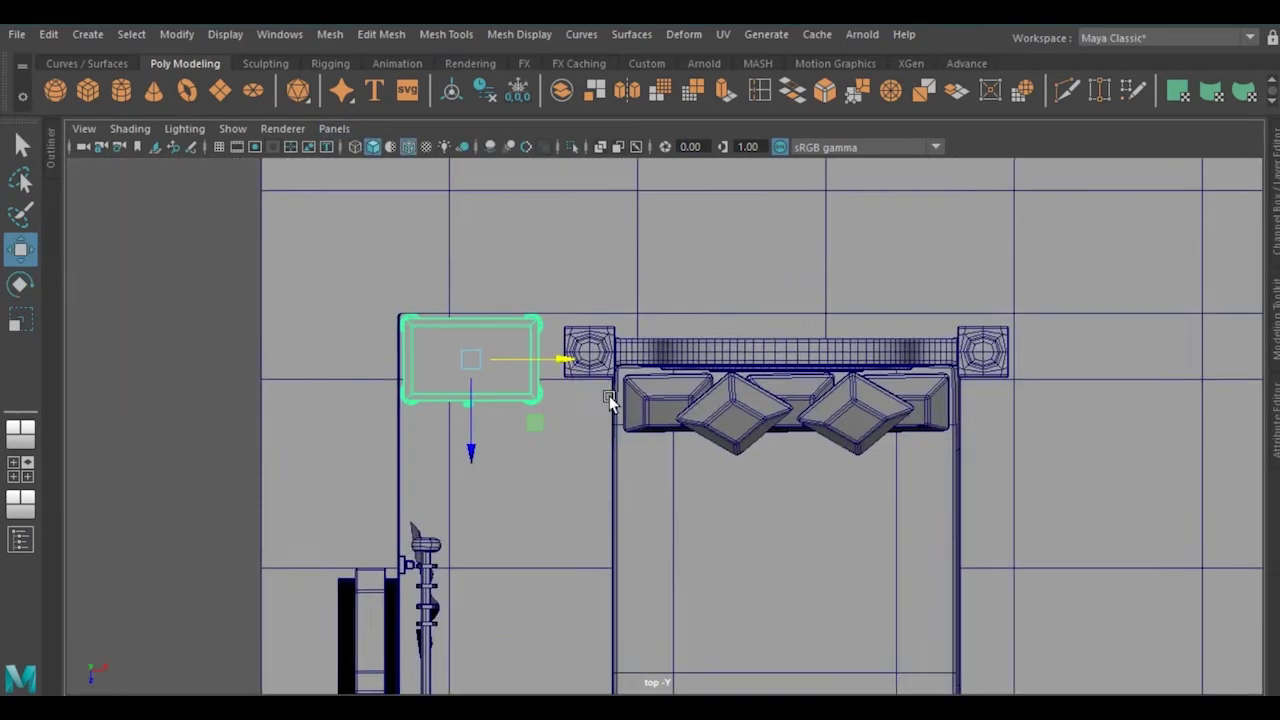
scroll(609, 395, down, 3)
key(ctrl+a)
key(ctrl+a)
Return to the perspective camera with wireframe-on-shaded turned off
click(334, 128)
click(406, 164)
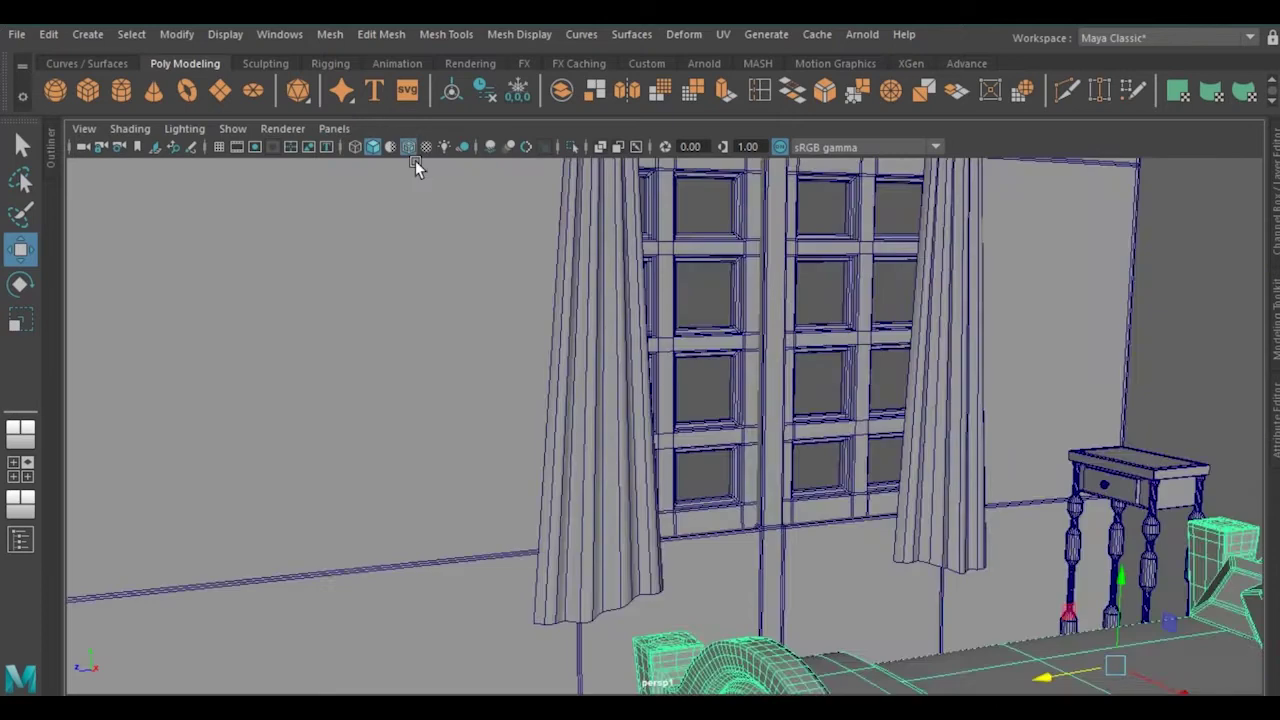
click(409, 148)
scroll(705, 346, down, 3)
scroll(705, 346, down, 4)
scroll(883, 403, down, 3)
scroll(714, 420, down, 1)
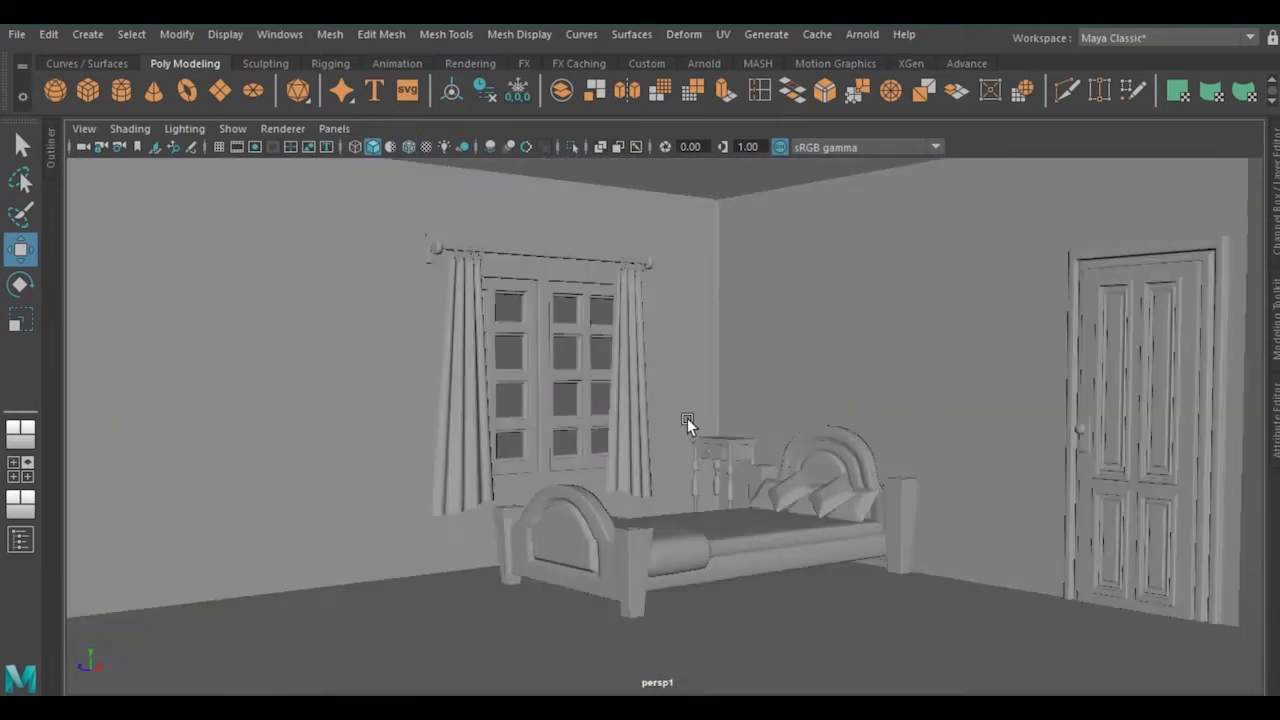
alt+drag(687, 422, 534, 408)
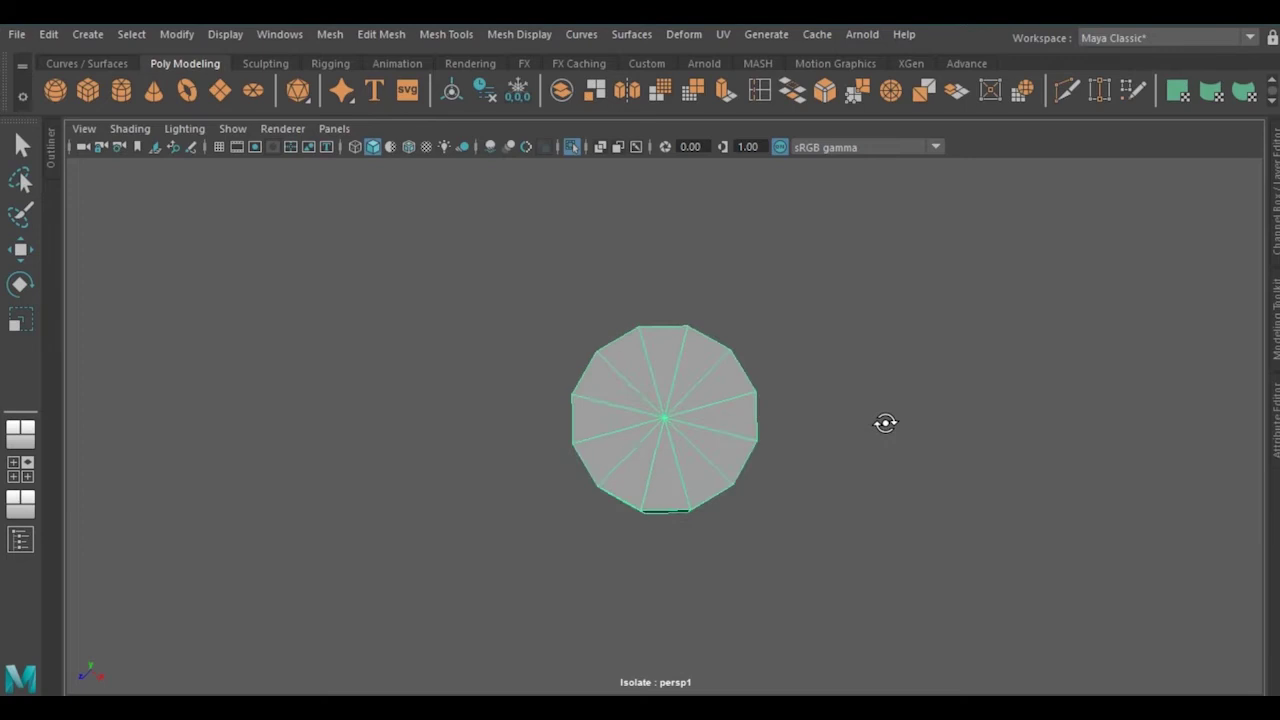
Put the isolated cylinder into component mode, trying face then vertex selection
key(w)
right_click(915, 190)
click(918, 241)
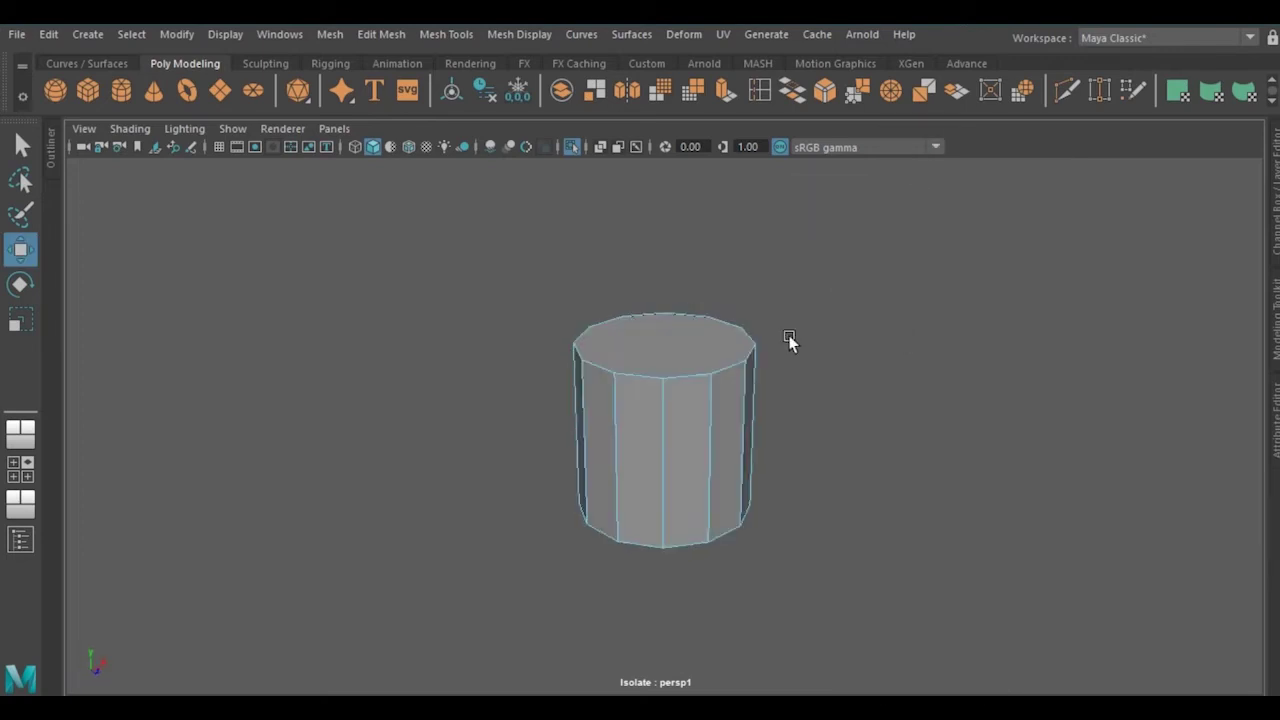
click(700, 335)
alt+drag(660, 223, 651, 246)
right_click(535, 188)
click(506, 160)
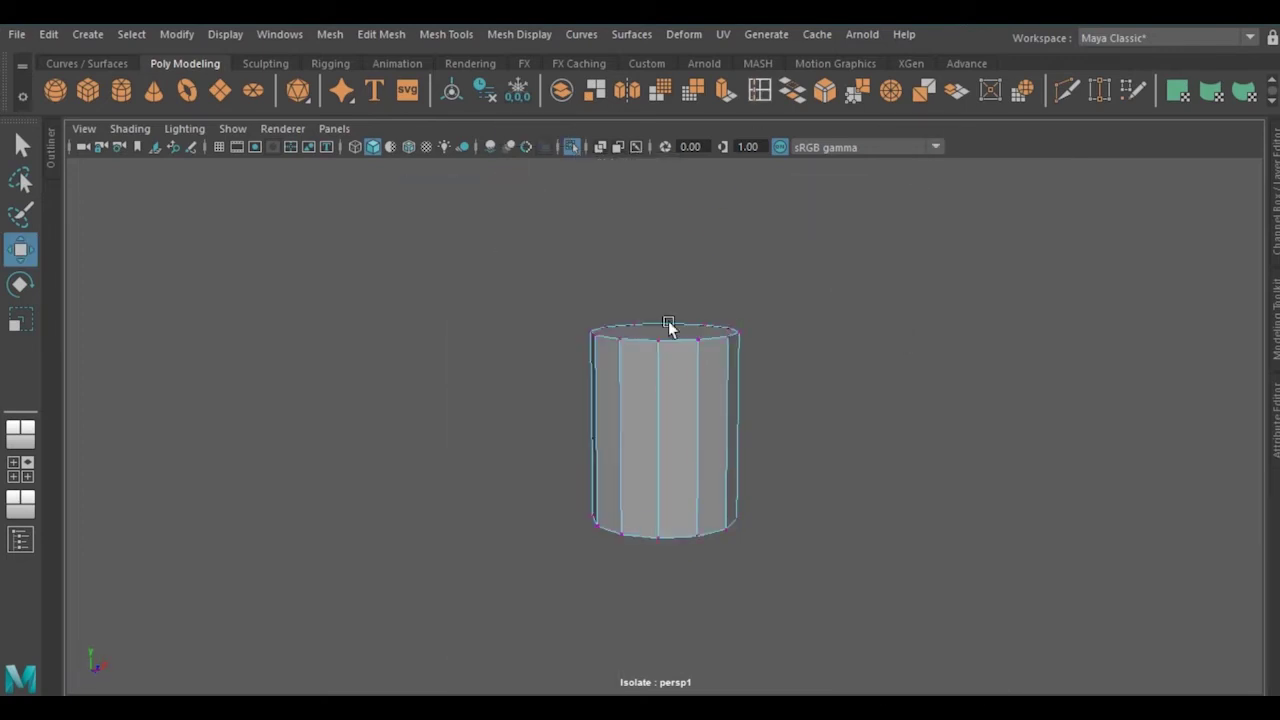
key(w)
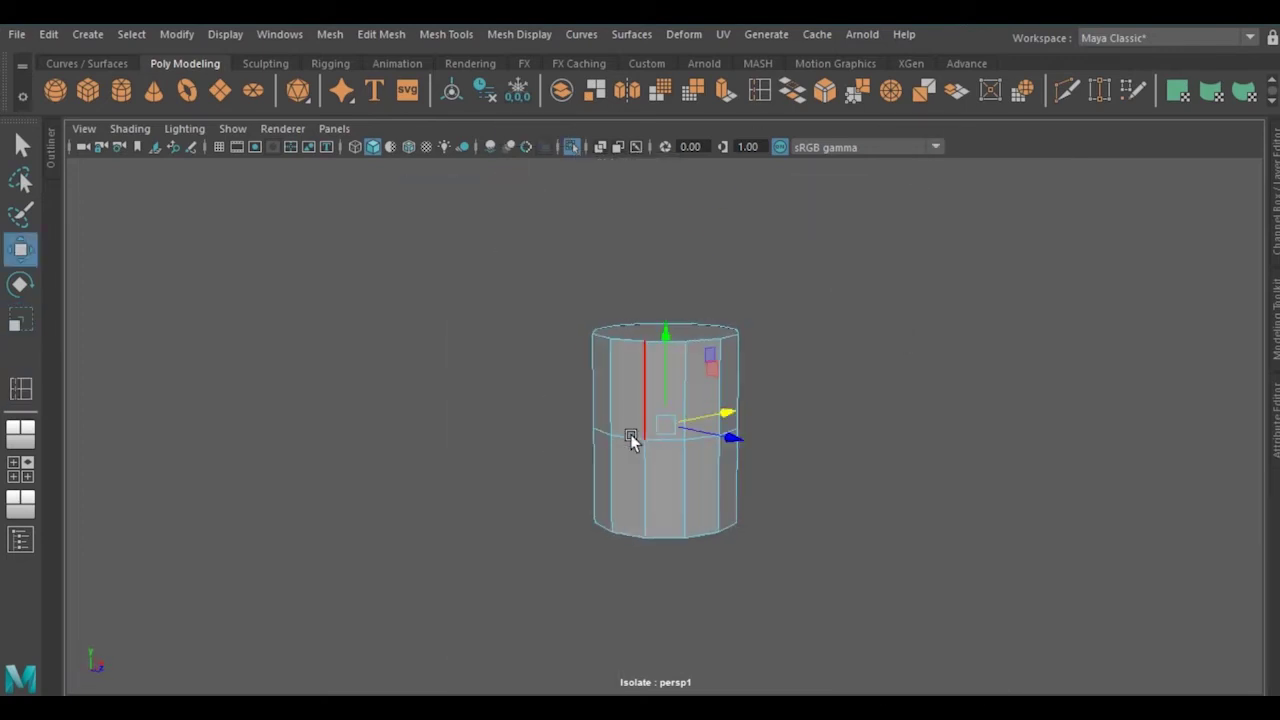
Scale the cylinder's middle edge loop outward into a bulge and bevel it
double_click(639, 437)
key(r)
mouse_move(726, 434)
mouse_down()
mouse_move(294, 357)
mouse_move(423, 366)
mouse_up()
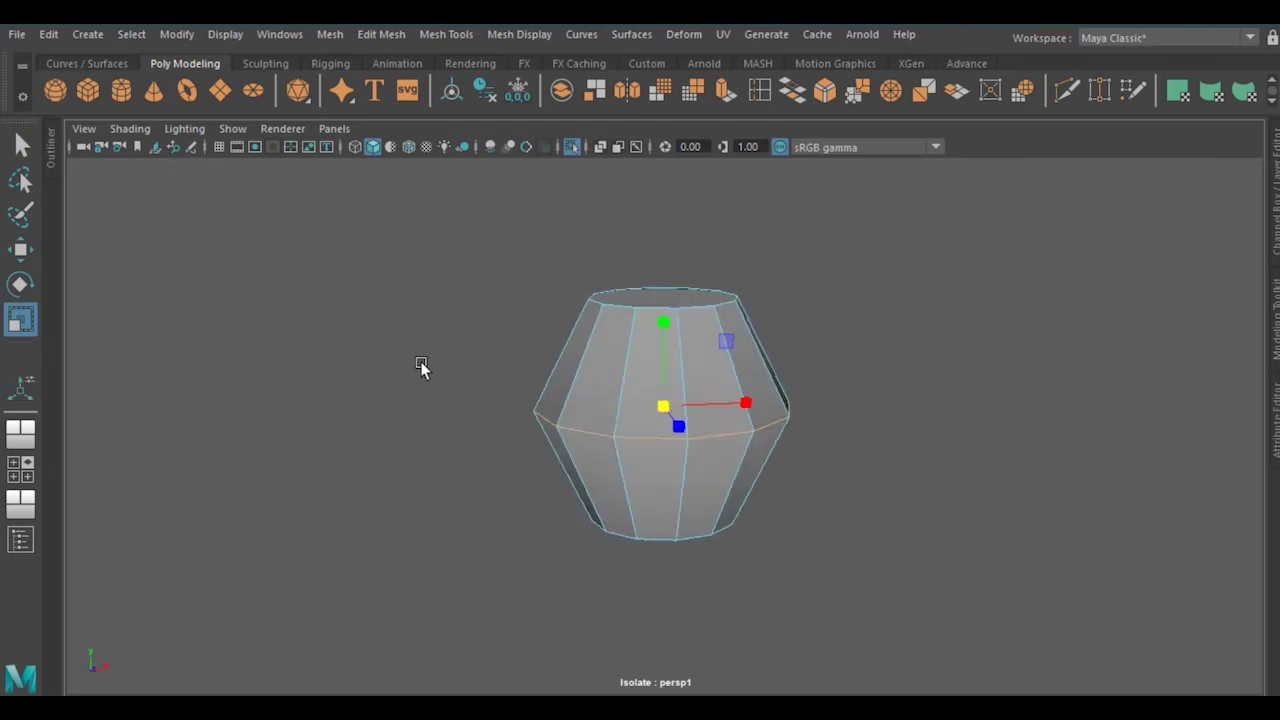
key(ctrl+b)
Extrude the top face and stretch it upward into a slender neck
key(q)
alt+drag(835, 318, 719, 329)
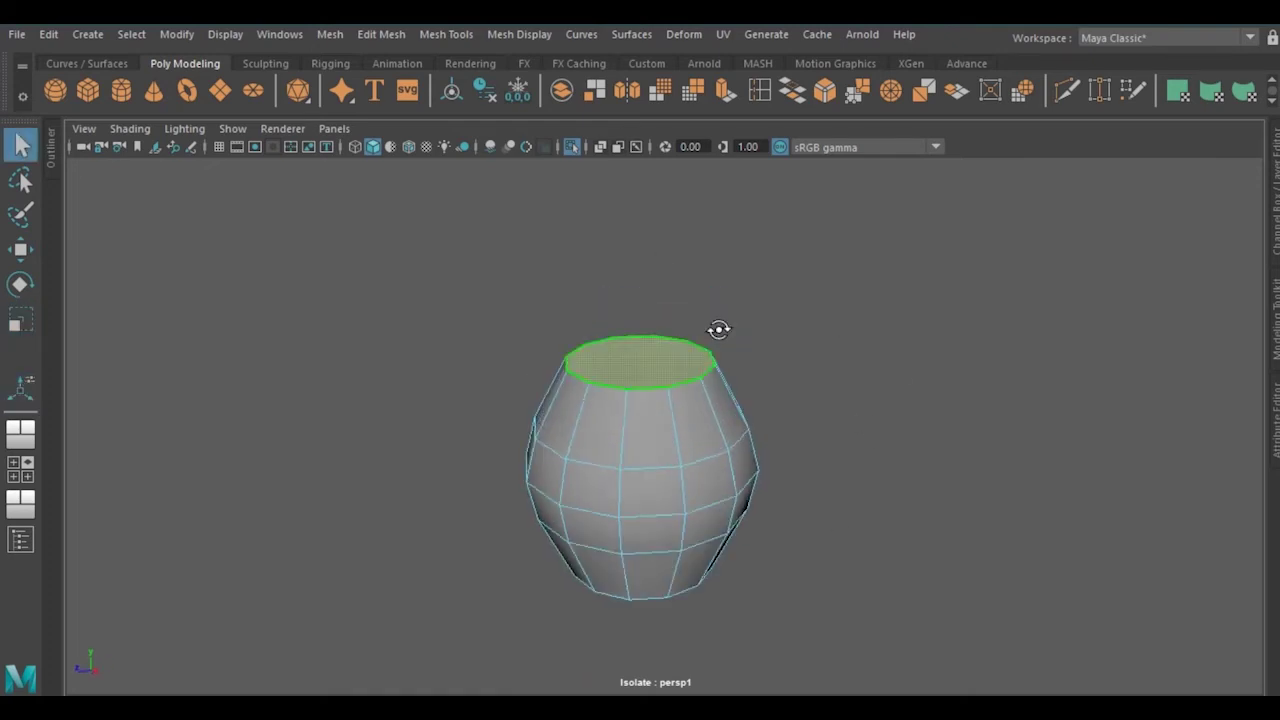
mouse_move(614, 362)
alt+mouse_down()
mouse_move(597, 306)
mouse_move(623, 366)
mouse_move(694, 246)
alt+mouse_up()
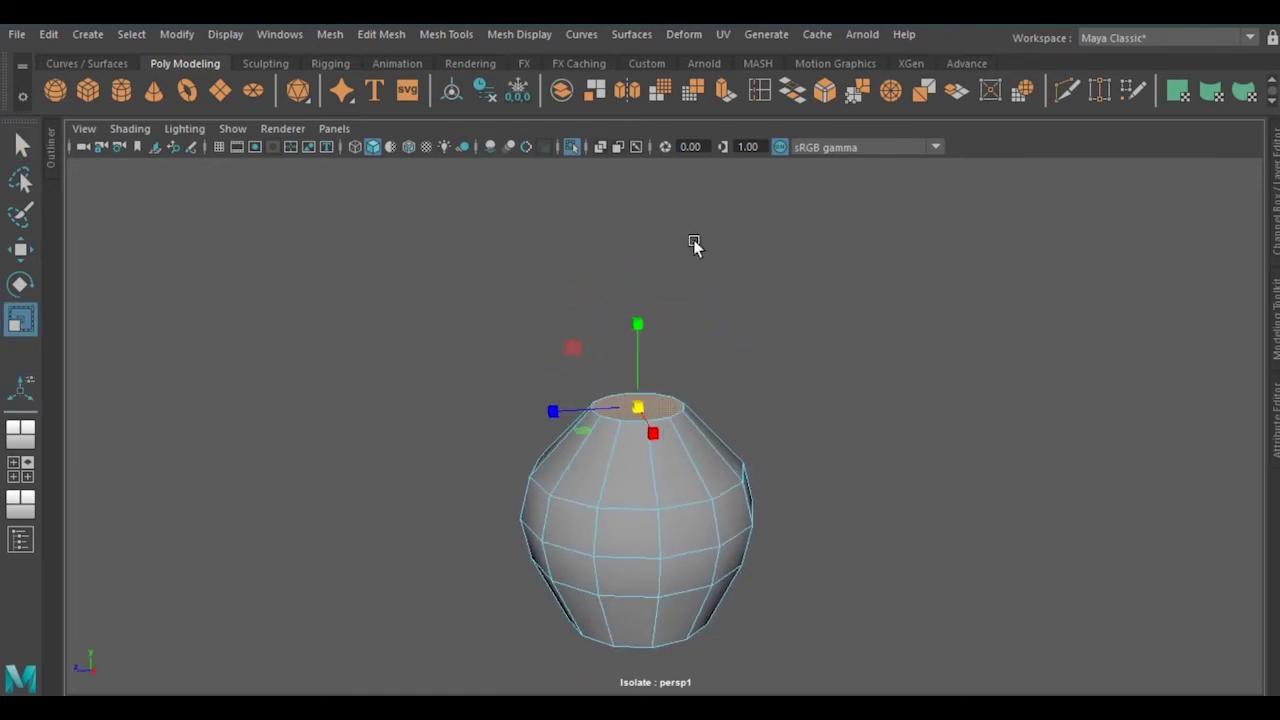
key(ctrl+e)
mouse_move(627, 190)
mouse_down()
mouse_move(600, 351)
mouse_move(602, 335)
mouse_up()
Return to object selection, frame the lamp base, and create a new cylinder for the shade
key(w)
right_drag(537, 189, 615, 165)
key(r)
click(954, 371)
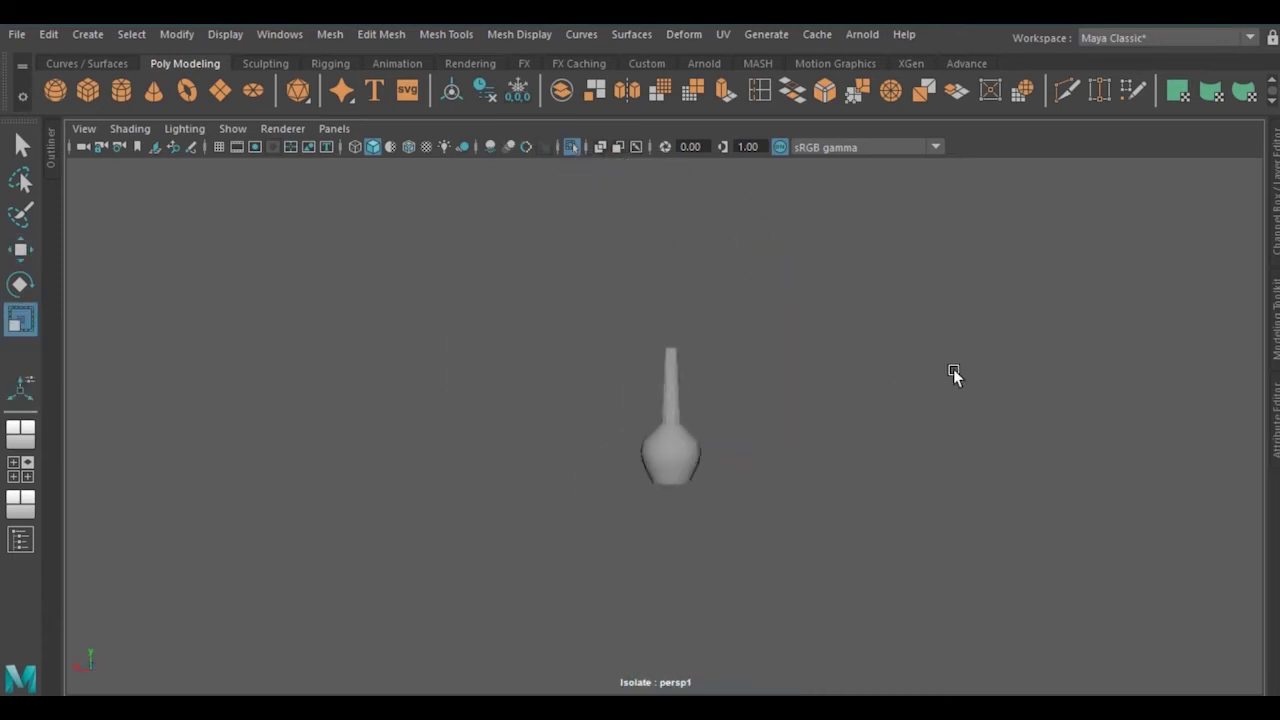
scroll(751, 386, up, 3)
scroll(945, 398, up, 3)
alt+middle_drag(945, 398, 868, 438)
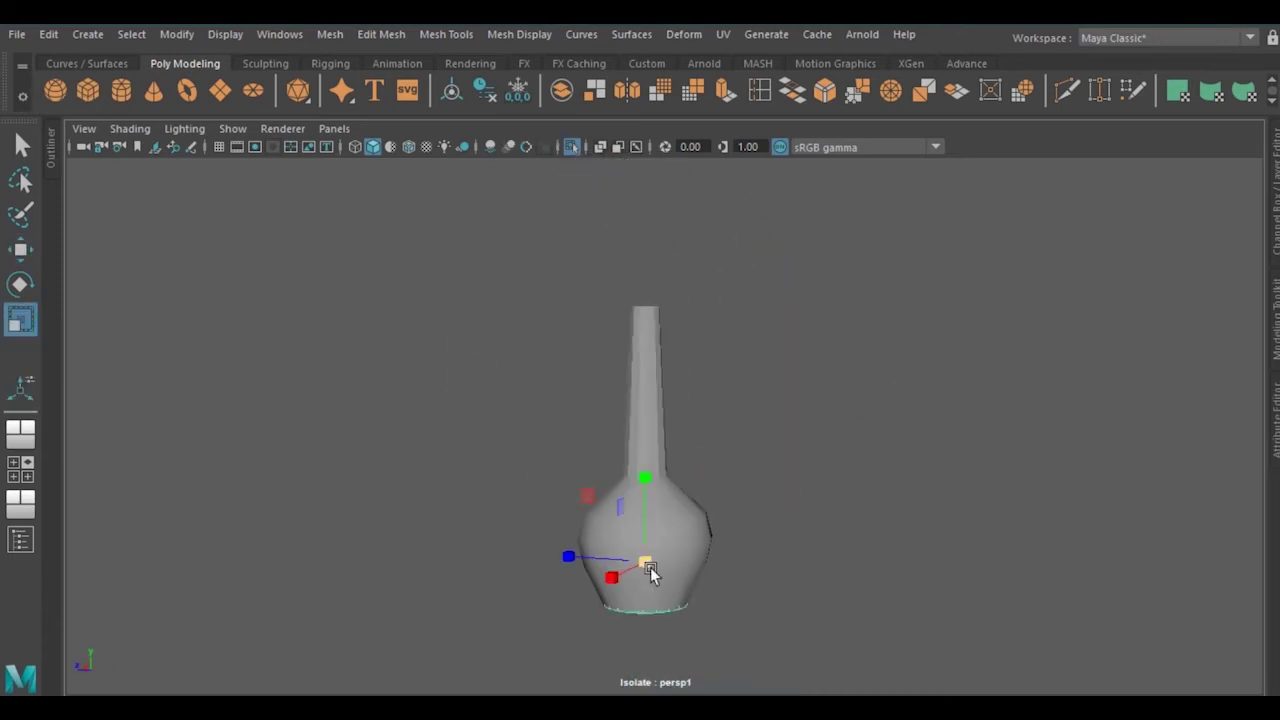
click(1270, 200)
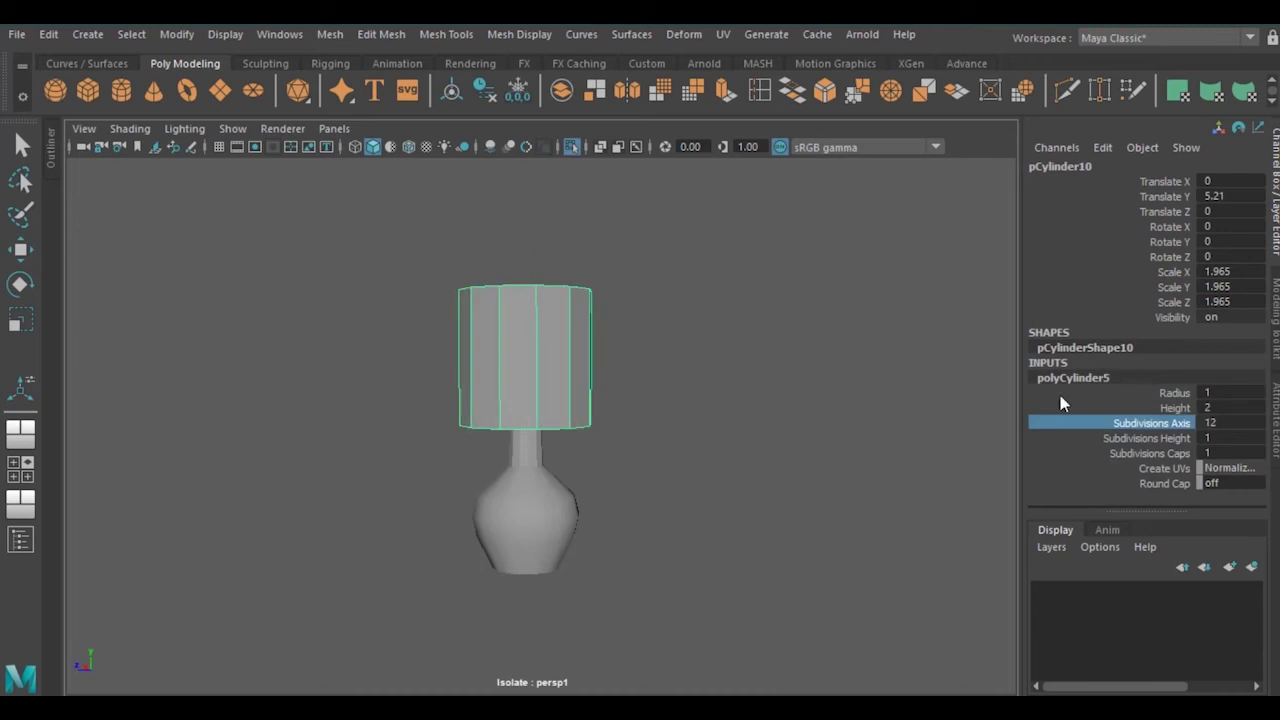
Narrow the top of the shade cylinder and widen its bottom rim
key(ctrl+a)
mouse_move(957, 323)
alt+mouse_down()
mouse_move(837, 309)
mouse_move(846, 397)
mouse_move(865, 272)
alt+mouse_up()
key(w)
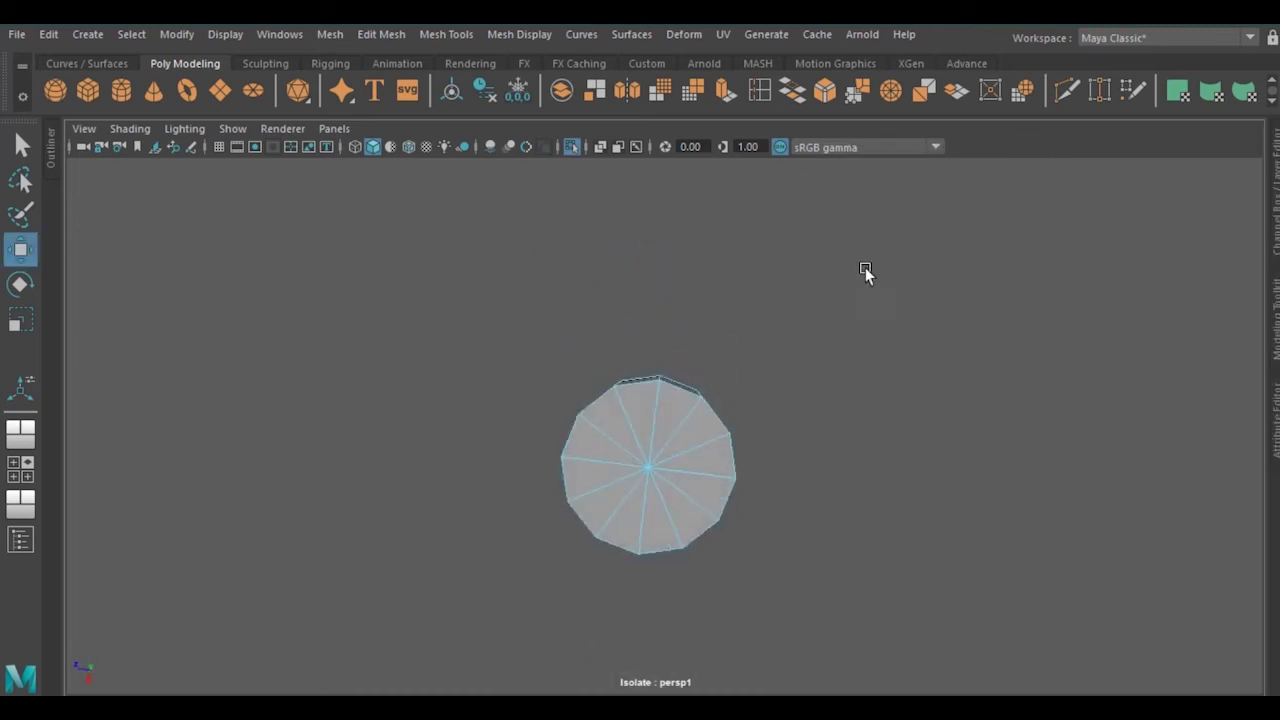
alt+drag(667, 486, 795, 222)
key(r)
drag(645, 348, 578, 318)
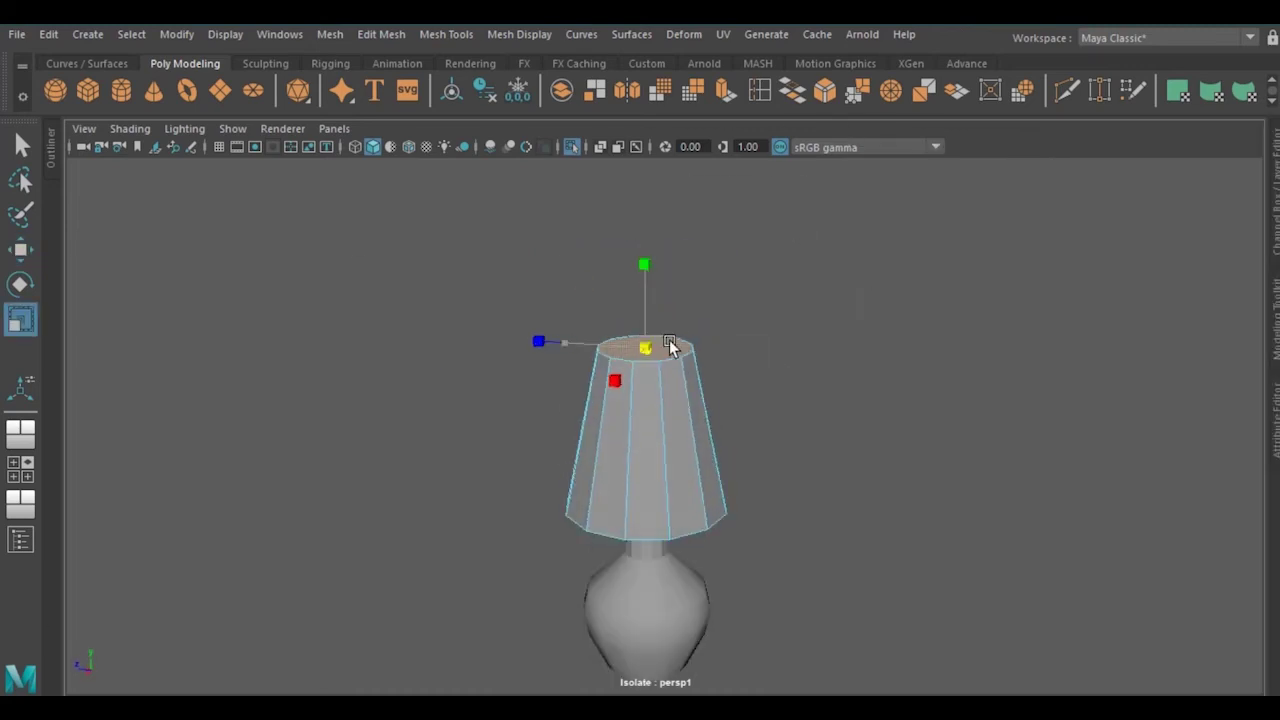
click(715, 468)
drag(715, 468, 739, 475)
Select the whole shade and extrude its bottom face
key(w)
click(651, 335)
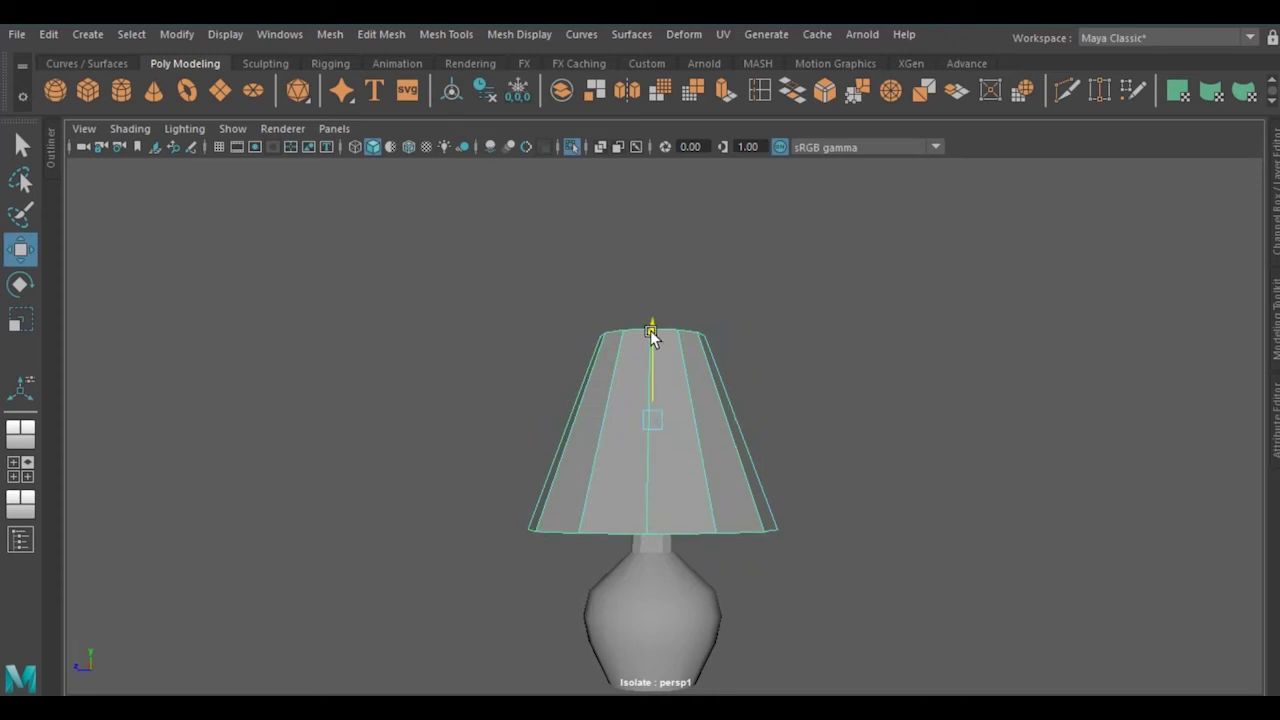
key(F8)
click(668, 417)
mouse_move(866, 346)
alt+mouse_down()
mouse_move(738, 425)
mouse_move(734, 262)
alt+mouse_up()
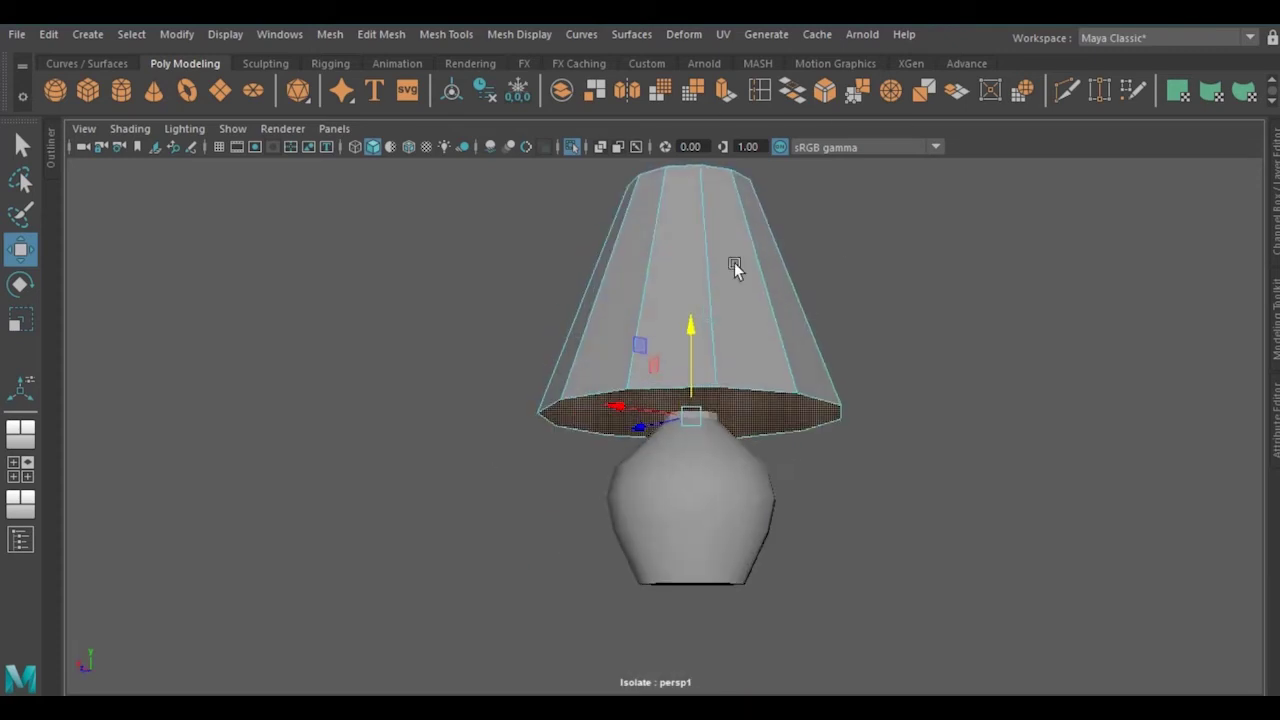
key(ctrl+e)
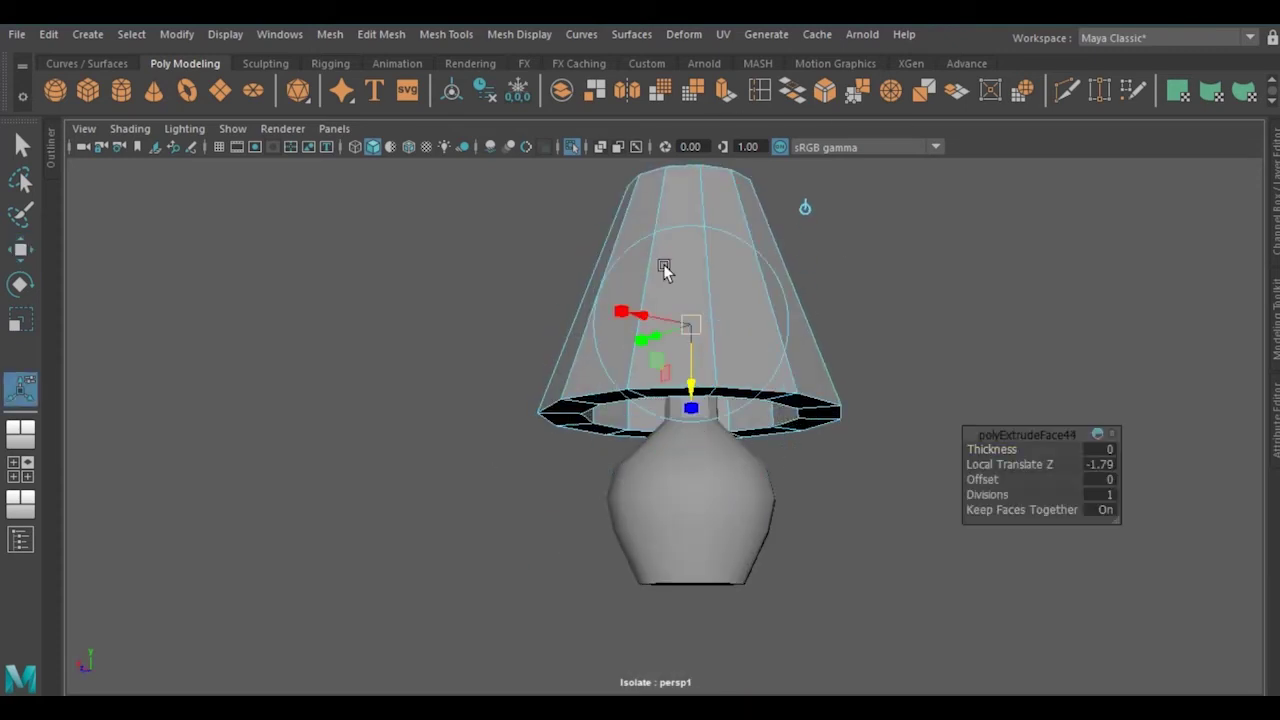
With X-ray on, shrink the inner extruded ring and raise it, then show the whole bedroom
key(alt+x)
key(r)
drag(669, 371, 640, 371)
key(w)
drag(691, 300, 691, 243)
key(r)
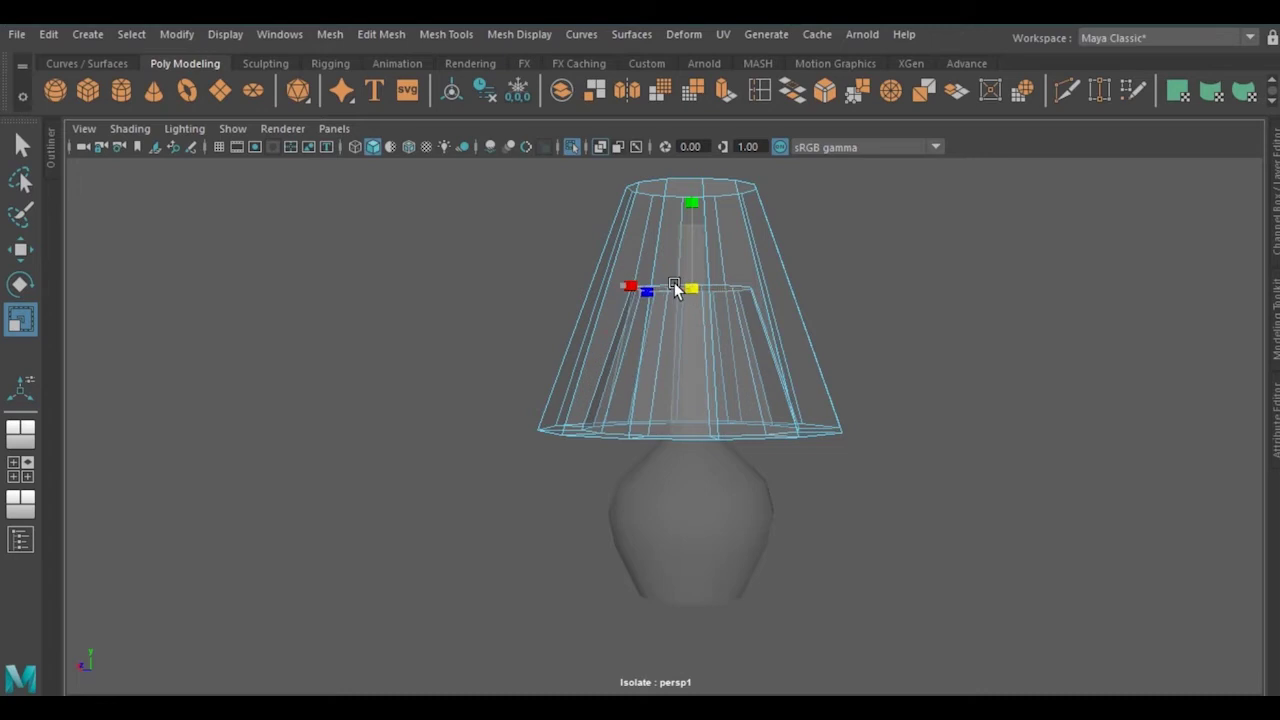
key(alt+x)
click(572, 147)
Select the box beside the door from the front perspective camera
key(w)
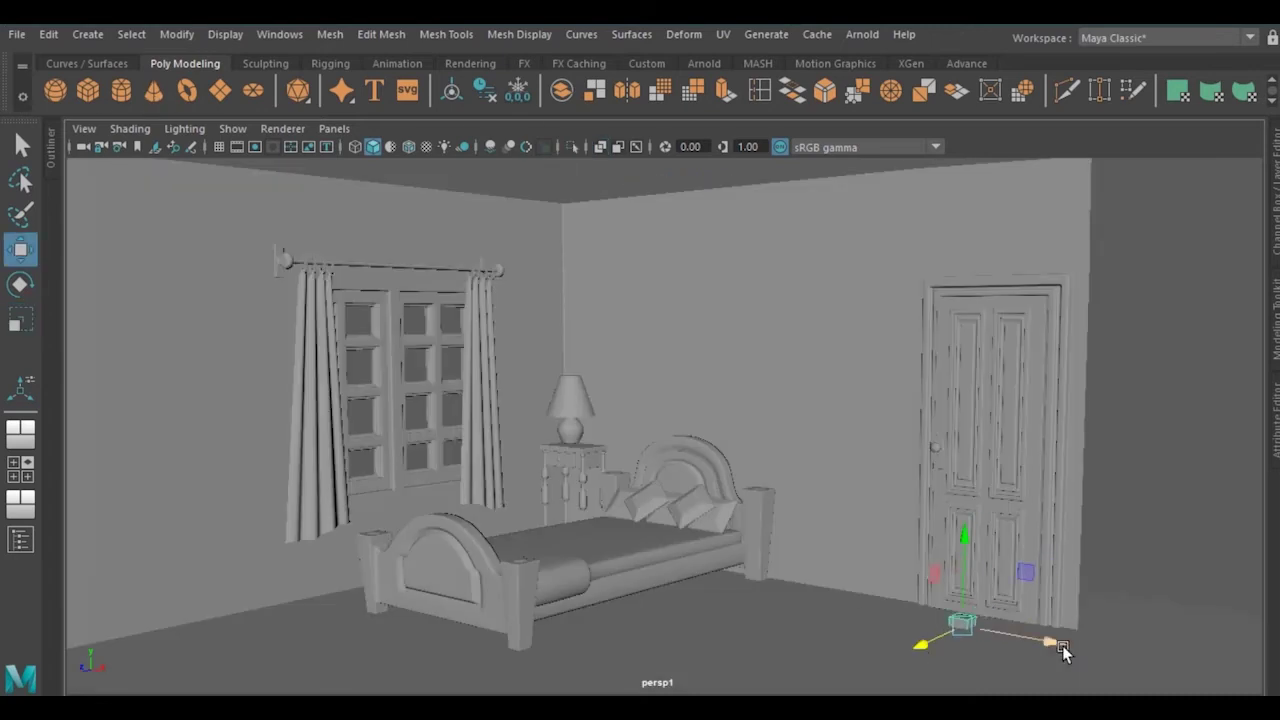
alt+drag(830, 503, 771, 486)
key(r)
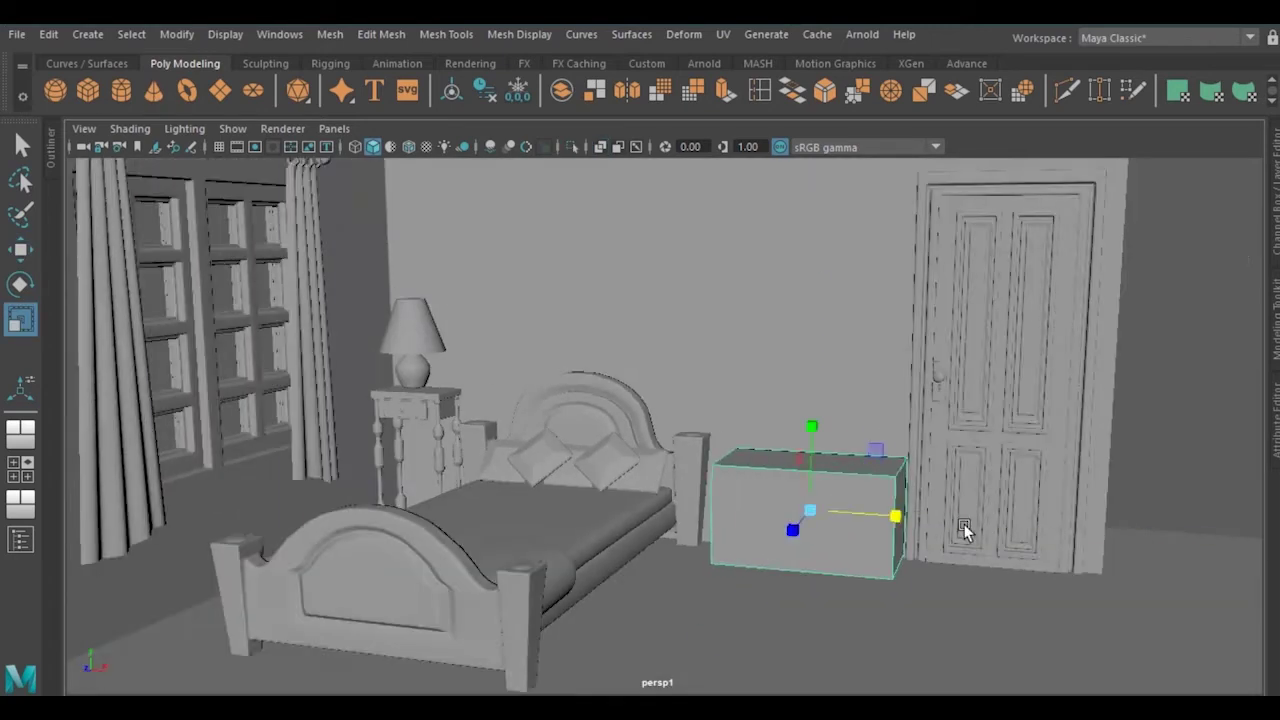
mouse_move(964, 524)
alt+mouse_down()
mouse_move(790, 566)
mouse_move(558, 588)
alt+mouse_up()
key(r)
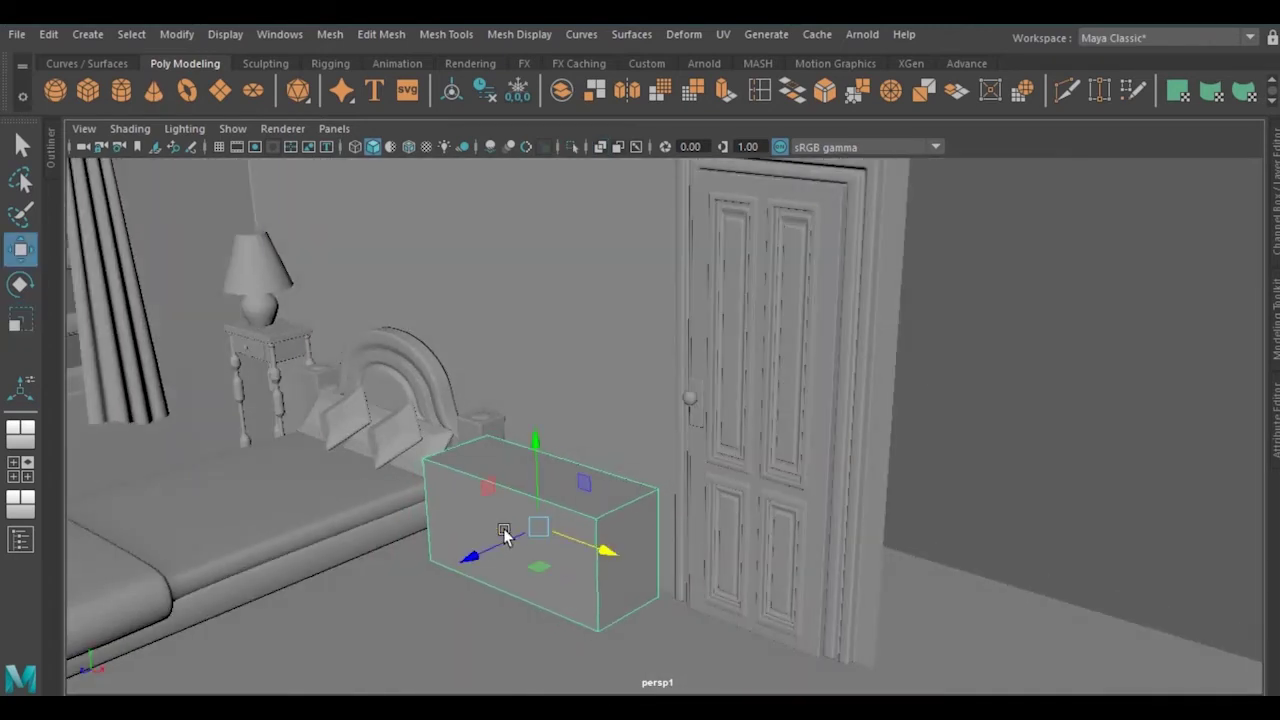
click(334, 128)
click(520, 168)
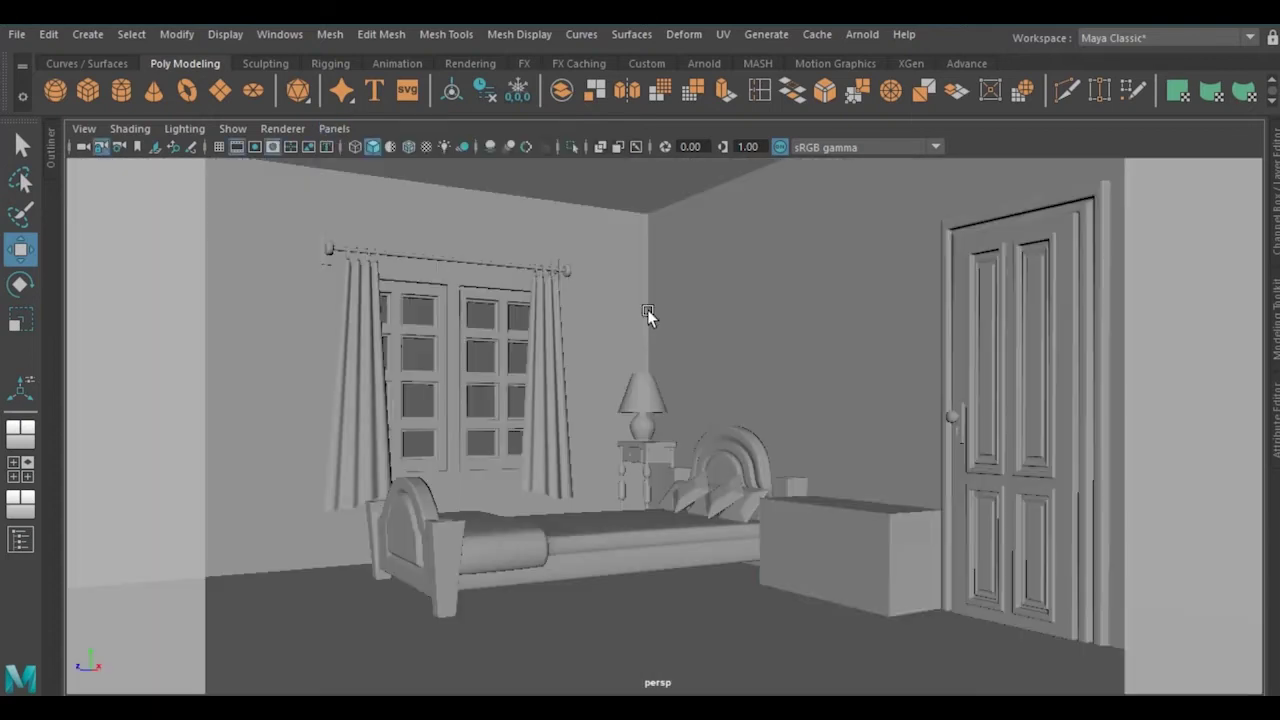
right_click(840, 525)
click(850, 303)
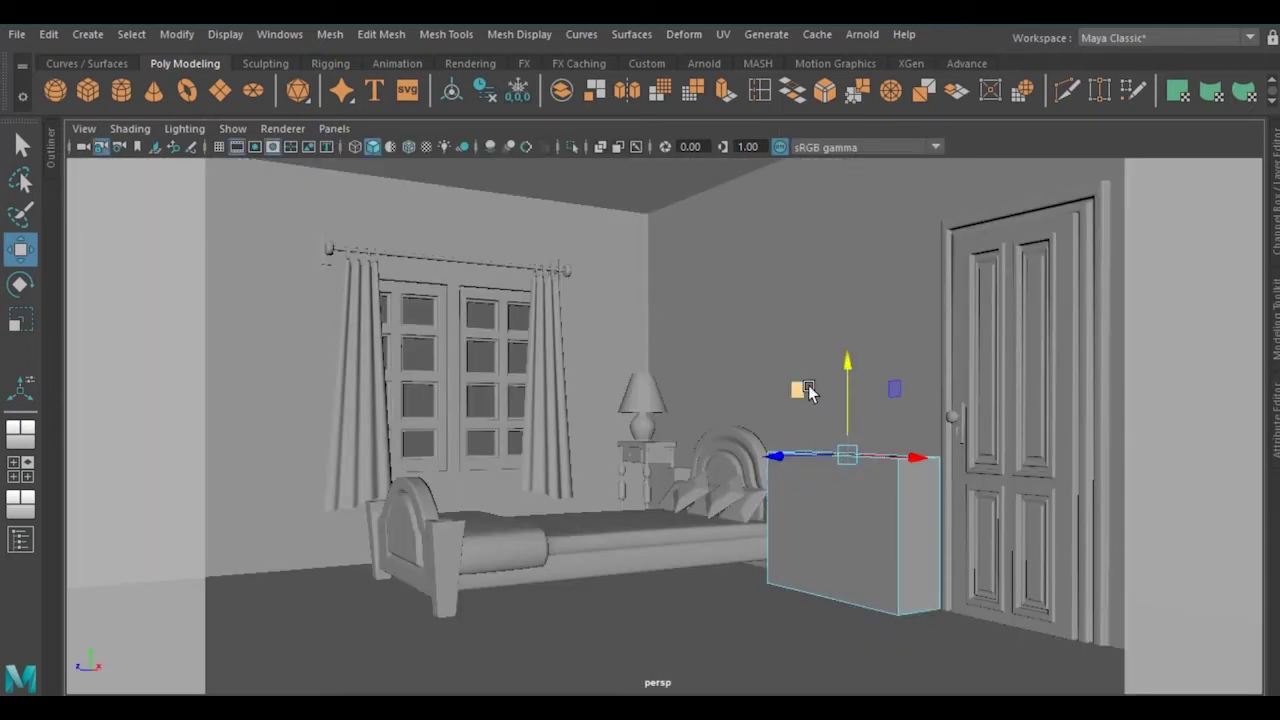
Isolate the selected box in the persp1 camera view
click(334, 128)
click(540, 206)
mouse_move(814, 420)
alt+mouse_down()
mouse_move(903, 437)
mouse_move(663, 432)
alt+mouse_up()
click(570, 146)
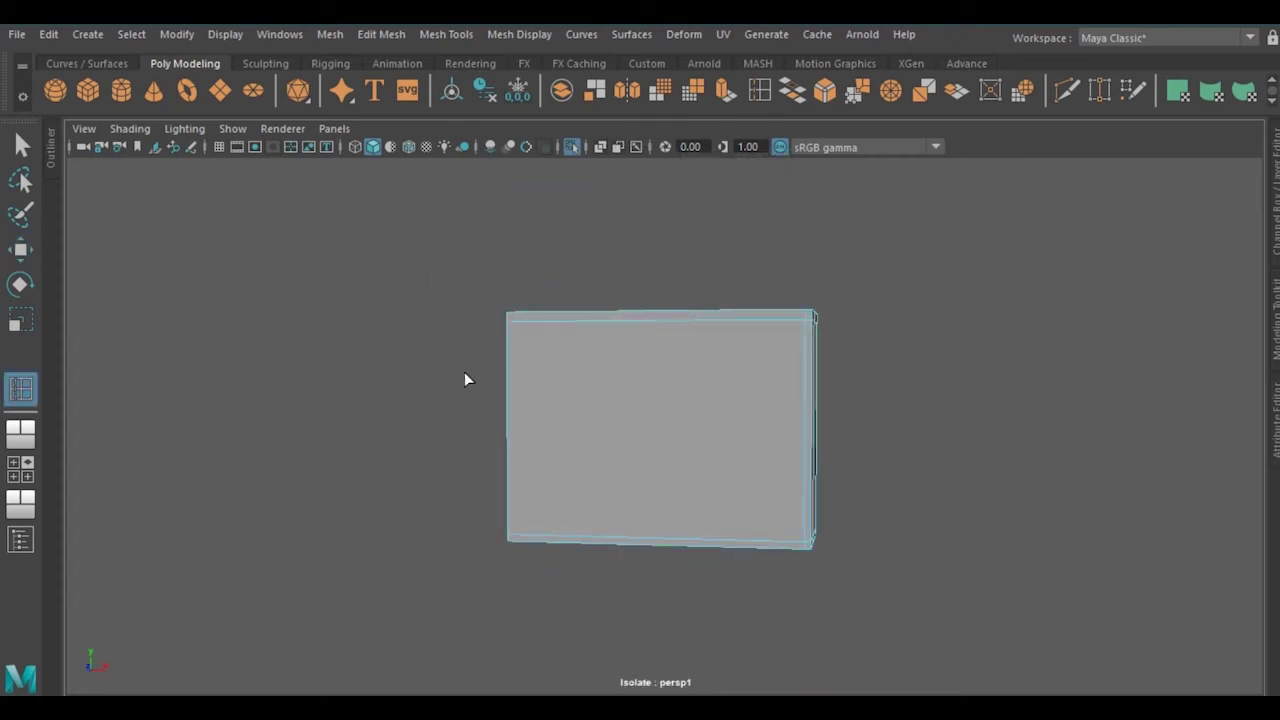
mouse_move(464, 378)
alt+mouse_down()
mouse_move(528, 364)
mouse_move(483, 417)
alt+mouse_up()
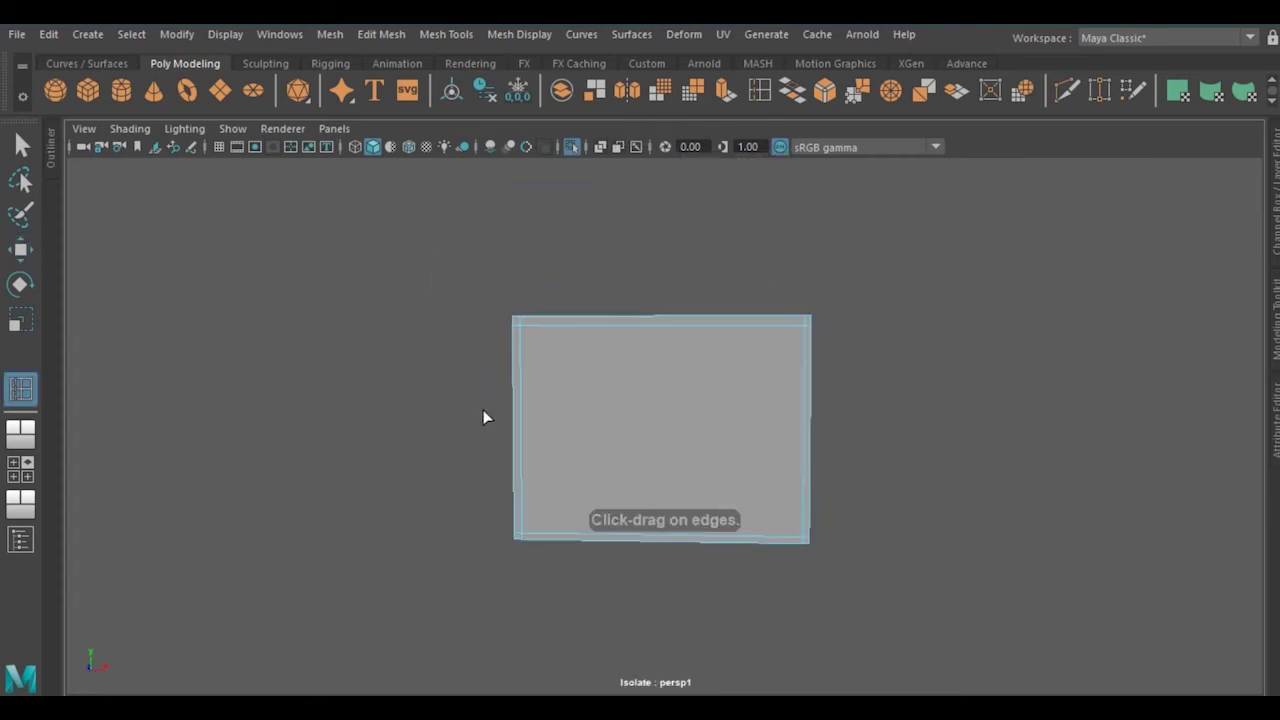
Cut a vertical edge loop and extrude the front faces as separate panels pushed into the box
click(657, 330)
key(w)
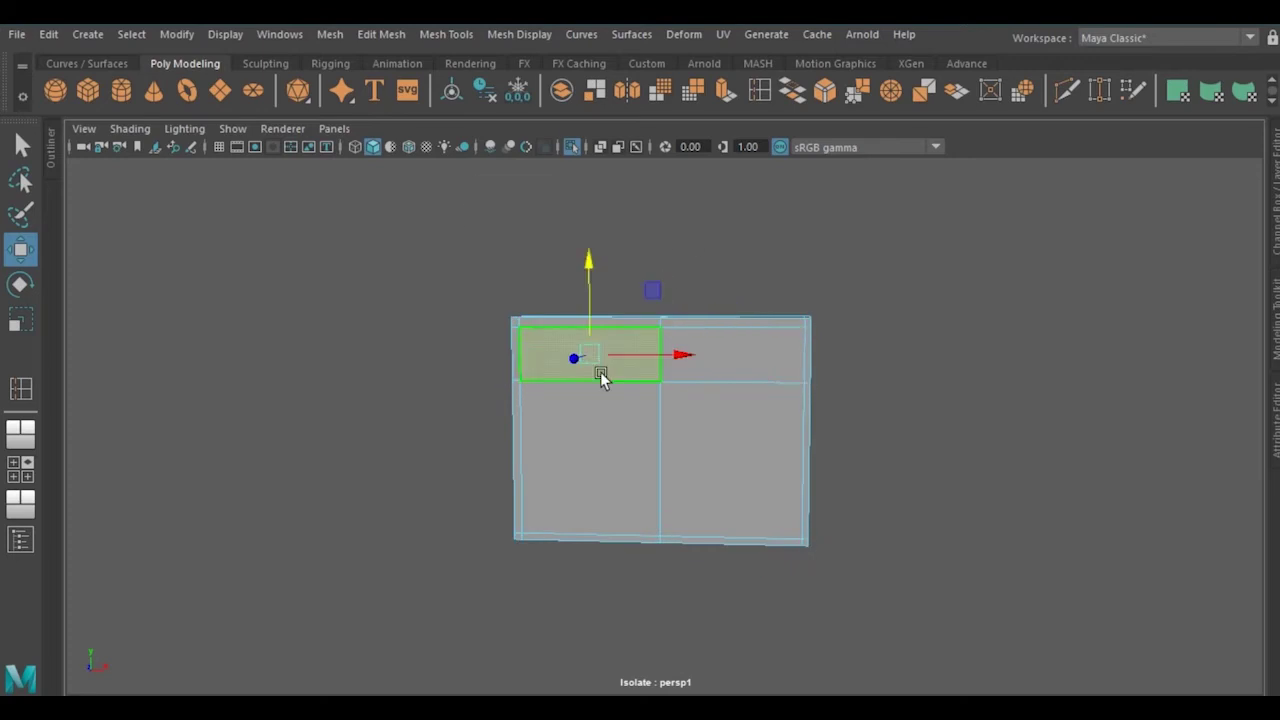
key(ctrl+e)
alt+drag(754, 480, 1005, 517)
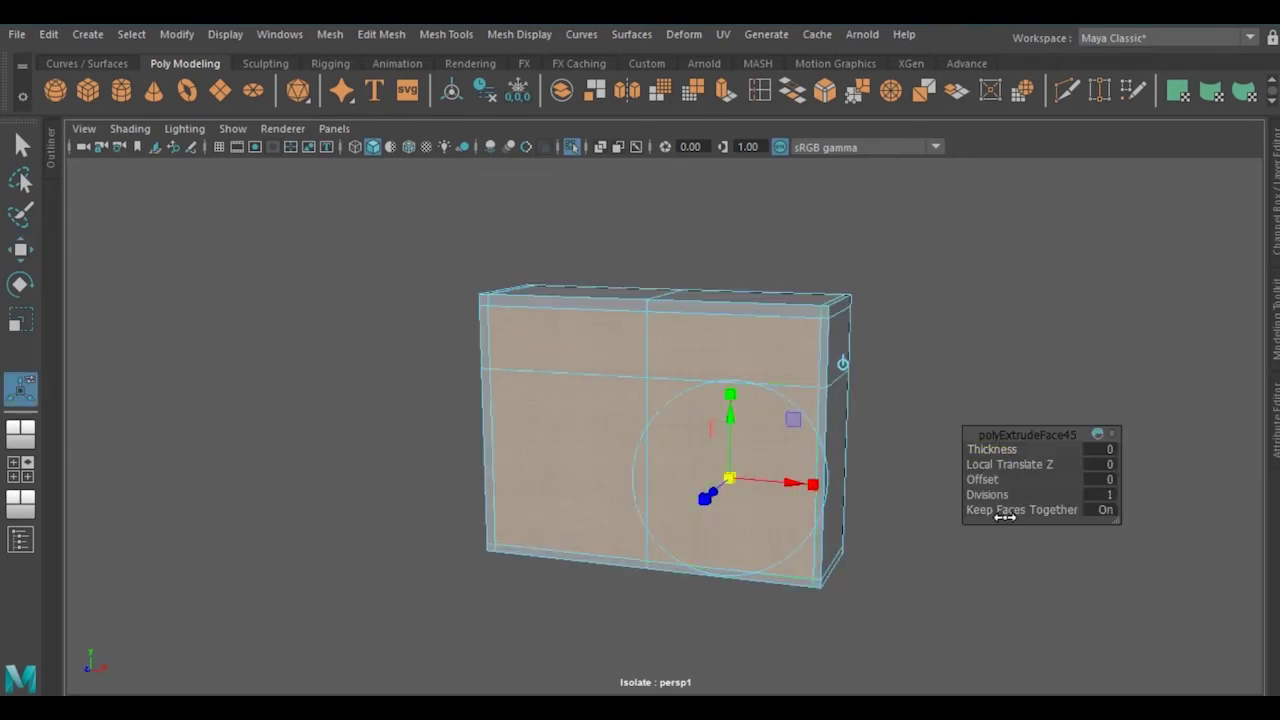
alt+drag(720, 485, 760, 428)
key(ctrl+e)
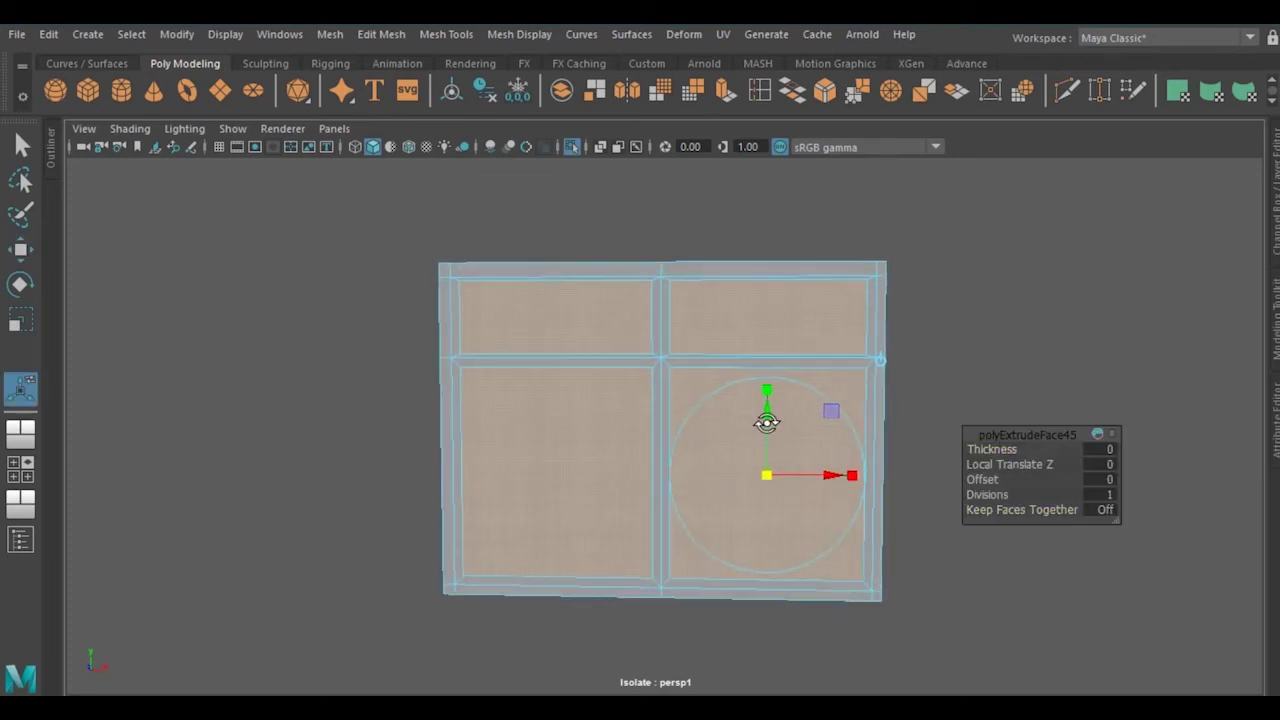
mouse_move(824, 364)
alt+mouse_down()
mouse_move(743, 491)
mouse_move(717, 314)
alt+mouse_up()
key(ctrl+e)
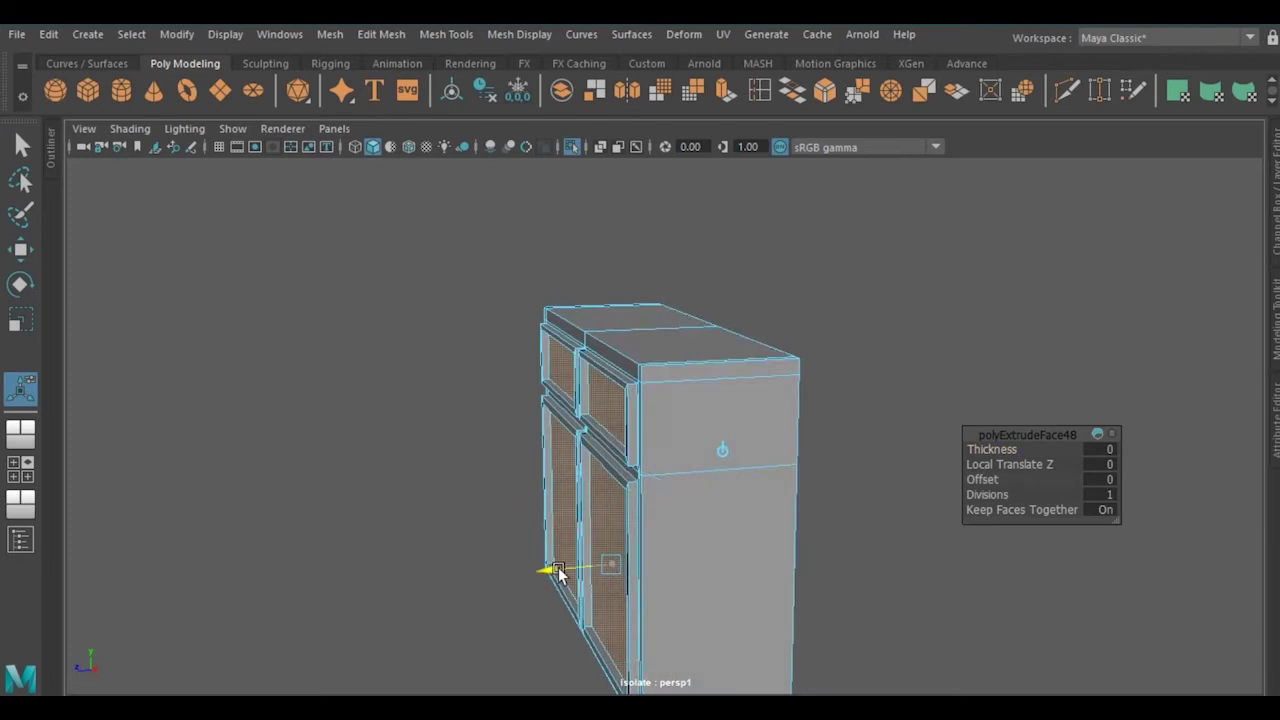
drag(580, 566, 608, 292)
key(alt+x)
Check the compartment depth in orthographic view and add a small cube
click(334, 128)
click(530, 204)
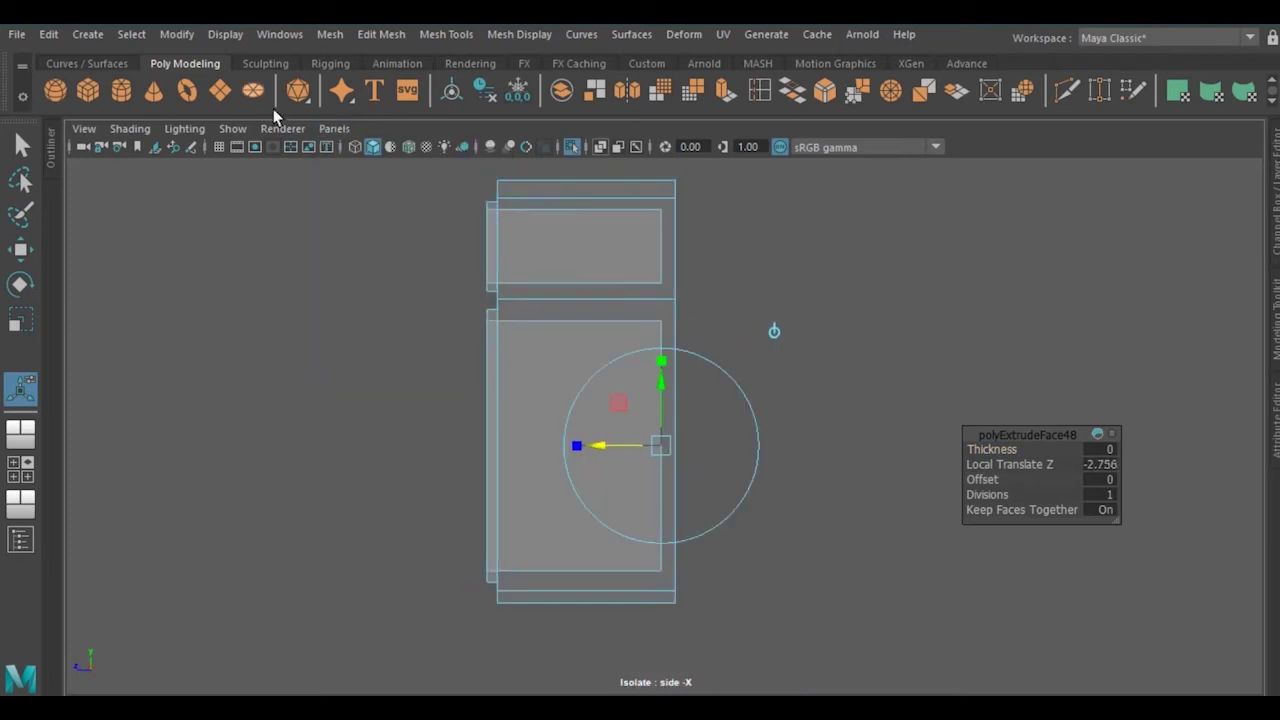
click(334, 128)
click(540, 147)
right_drag(677, 240, 757, 163)
key(alt+x)
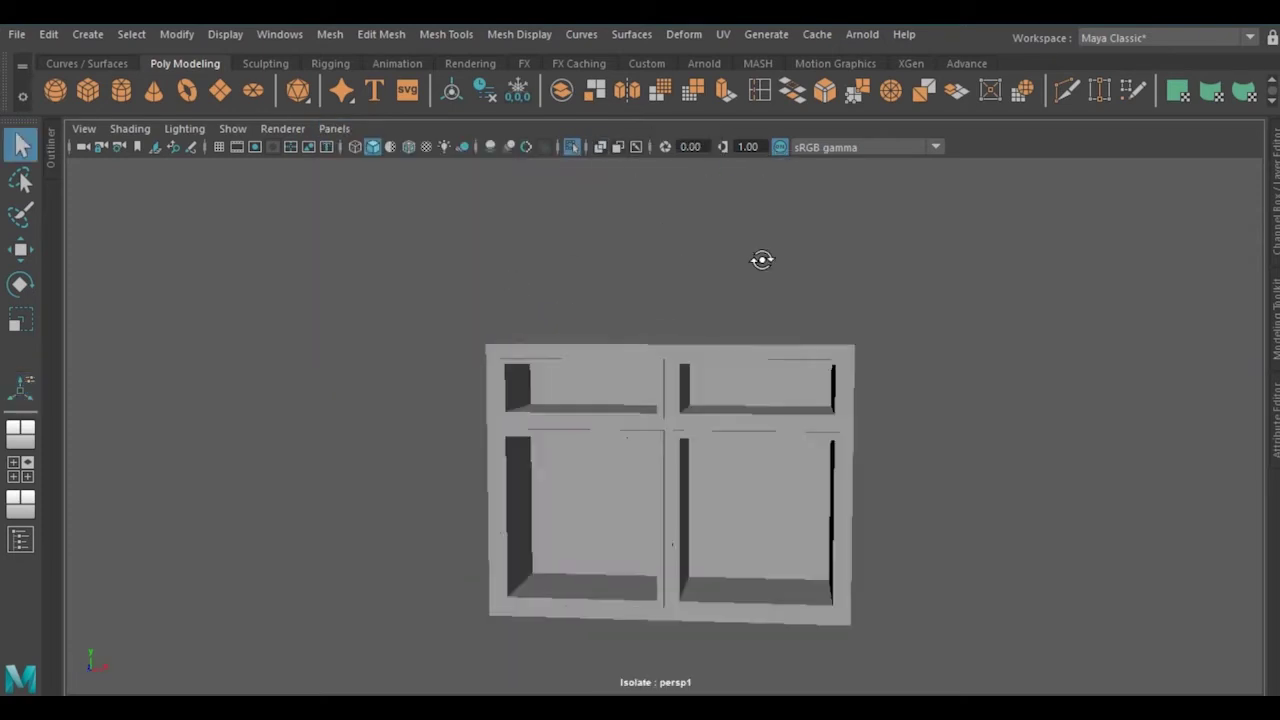
key(alt+x)
click(918, 565)
Move the small cube into the top-right opening and widen it into a drawer
key(w)
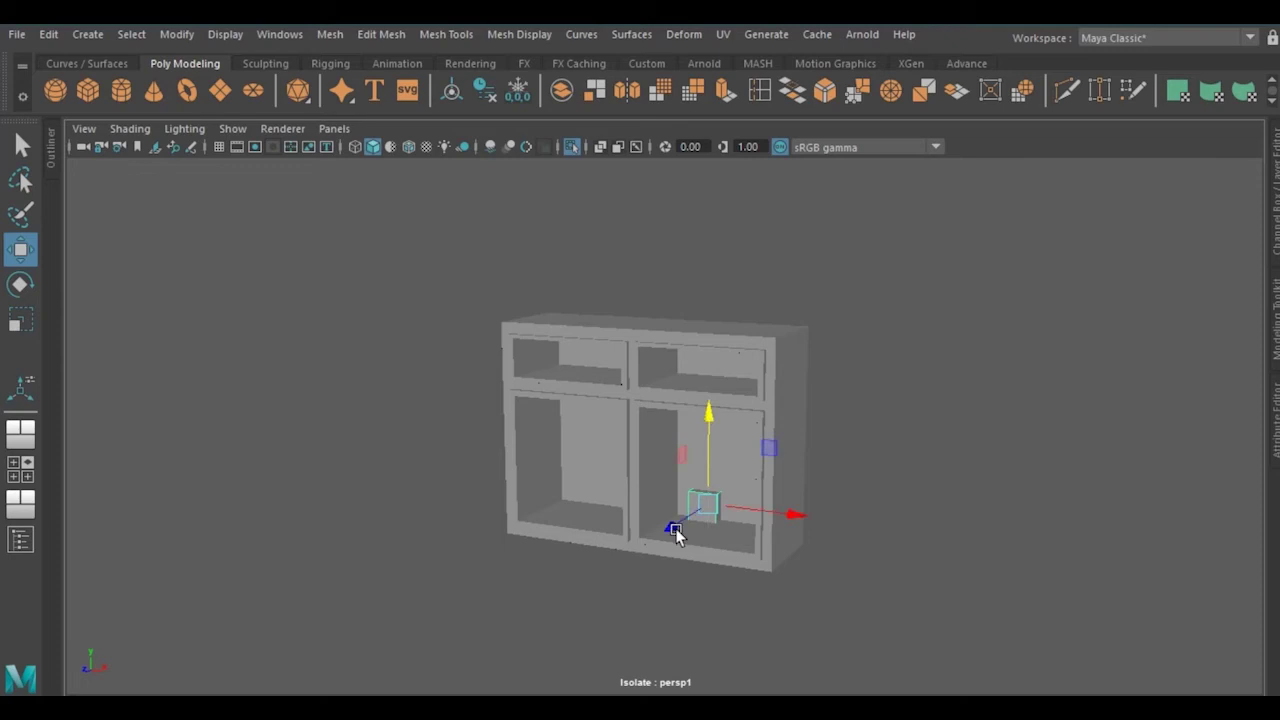
alt+right_drag(676, 535, 811, 600)
mouse_move(811, 600)
mouse_down()
mouse_move(777, 277)
mouse_move(742, 217)
mouse_up()
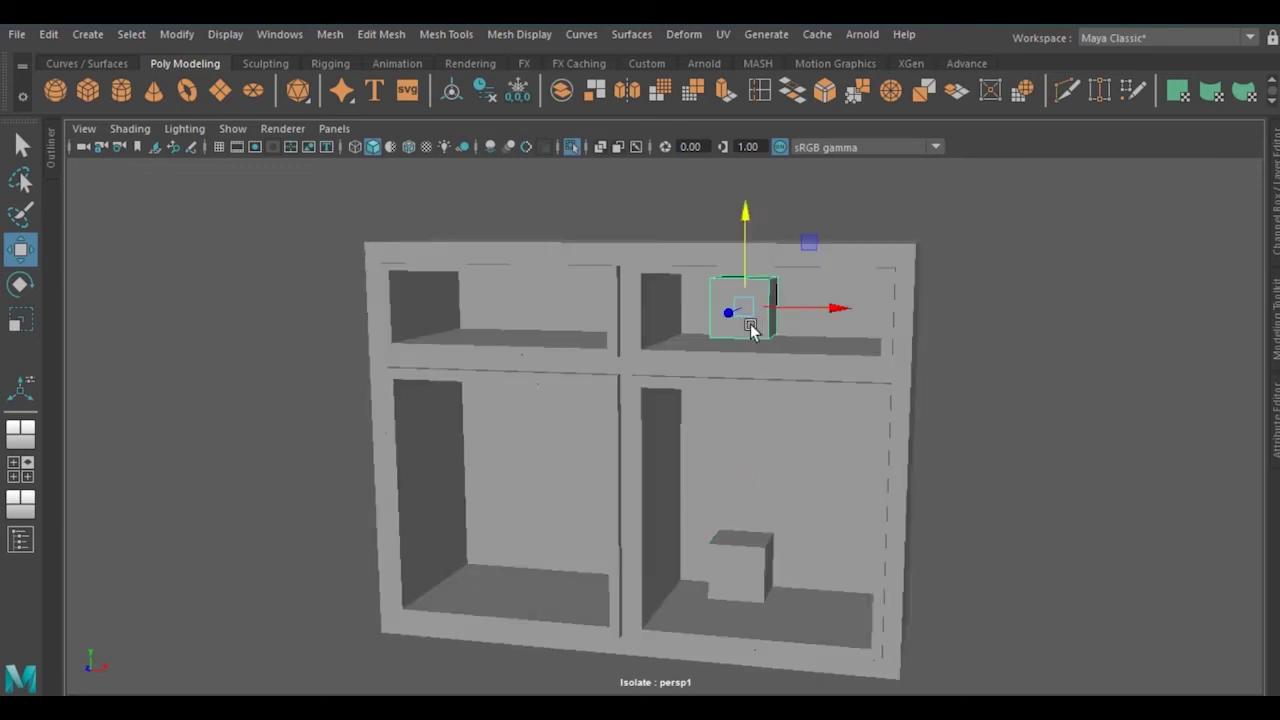
key(r)
drag(750, 324, 736, 281)
key(w)
alt+right_drag(851, 313, 445, 172)
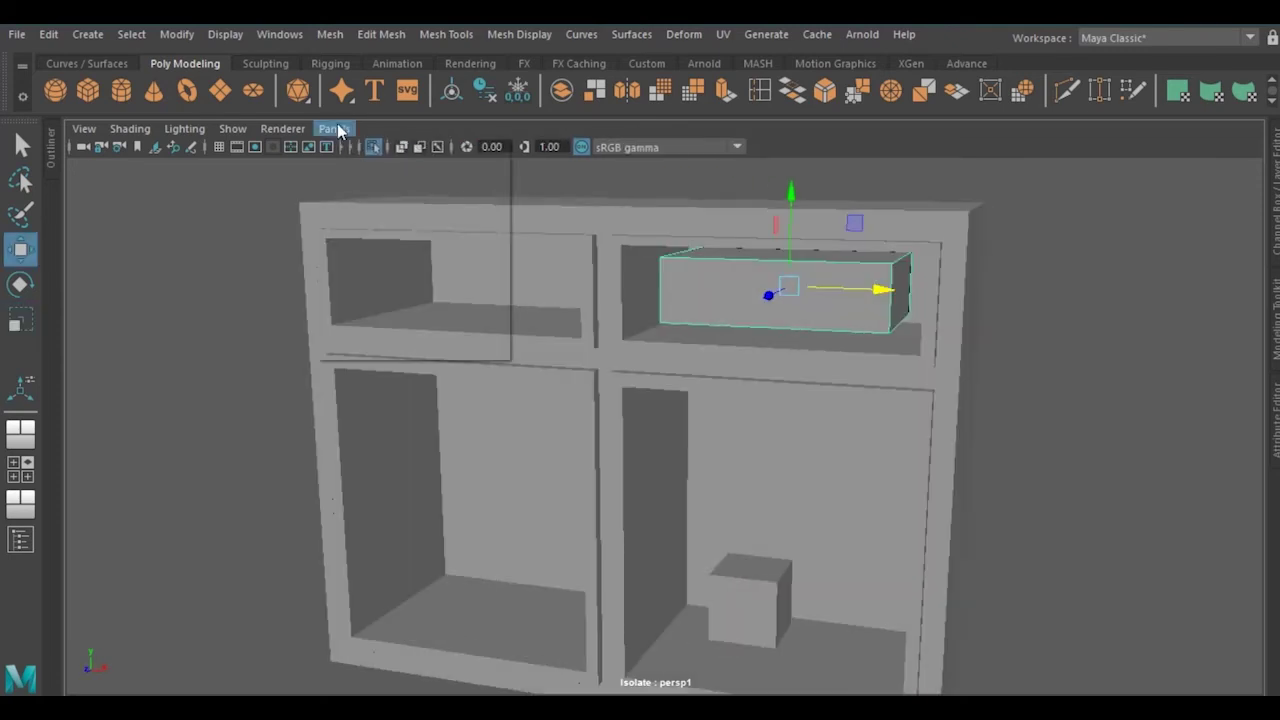
Align the drawer in front and side orthographic views, sliding its front to the cabinet face
click(556, 188)
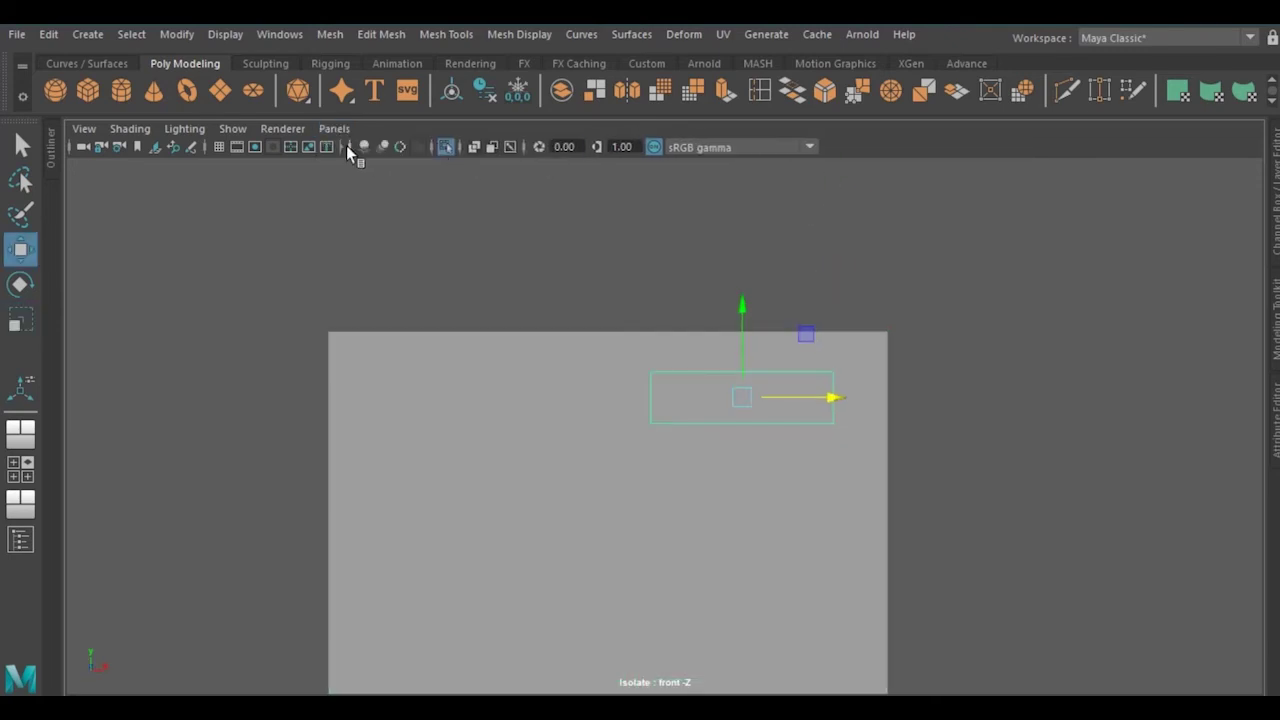
click(408, 147)
scroll(710, 381, up, 2)
key(r)
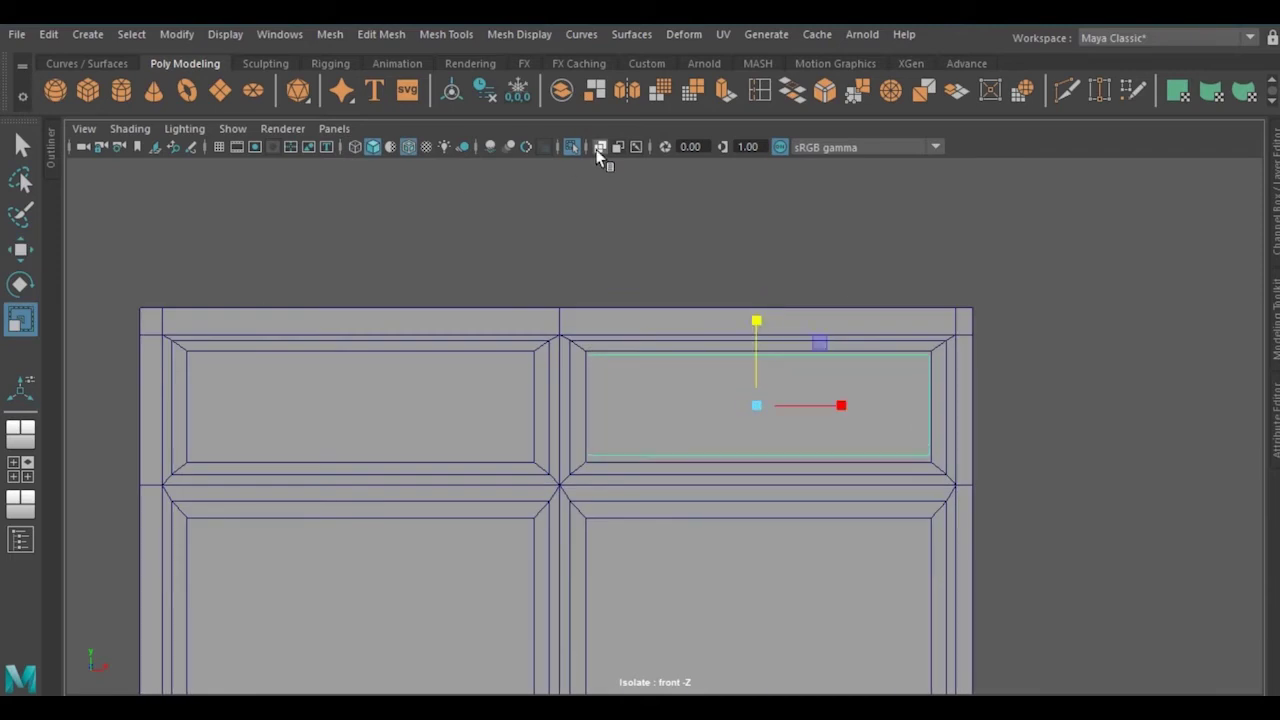
click(600, 150)
key(w)
click(334, 128)
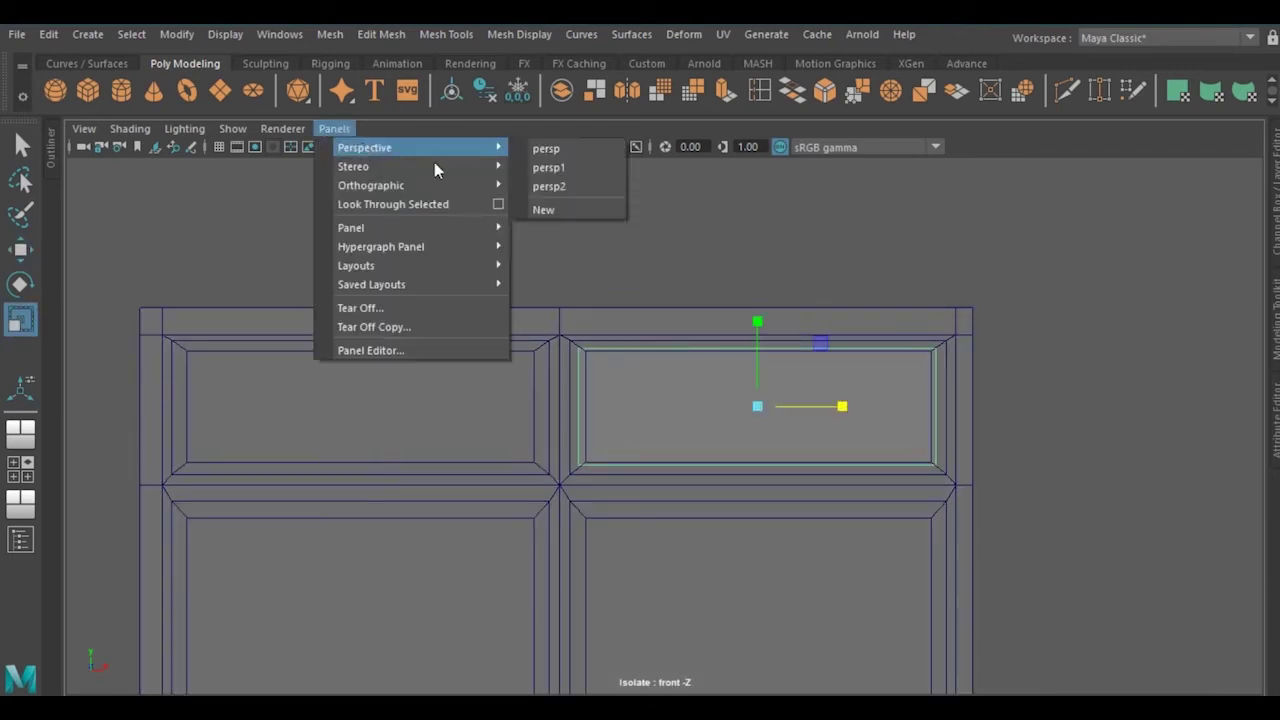
click(545, 186)
scroll(573, 347, up, 3)
drag(527, 389, 434, 389)
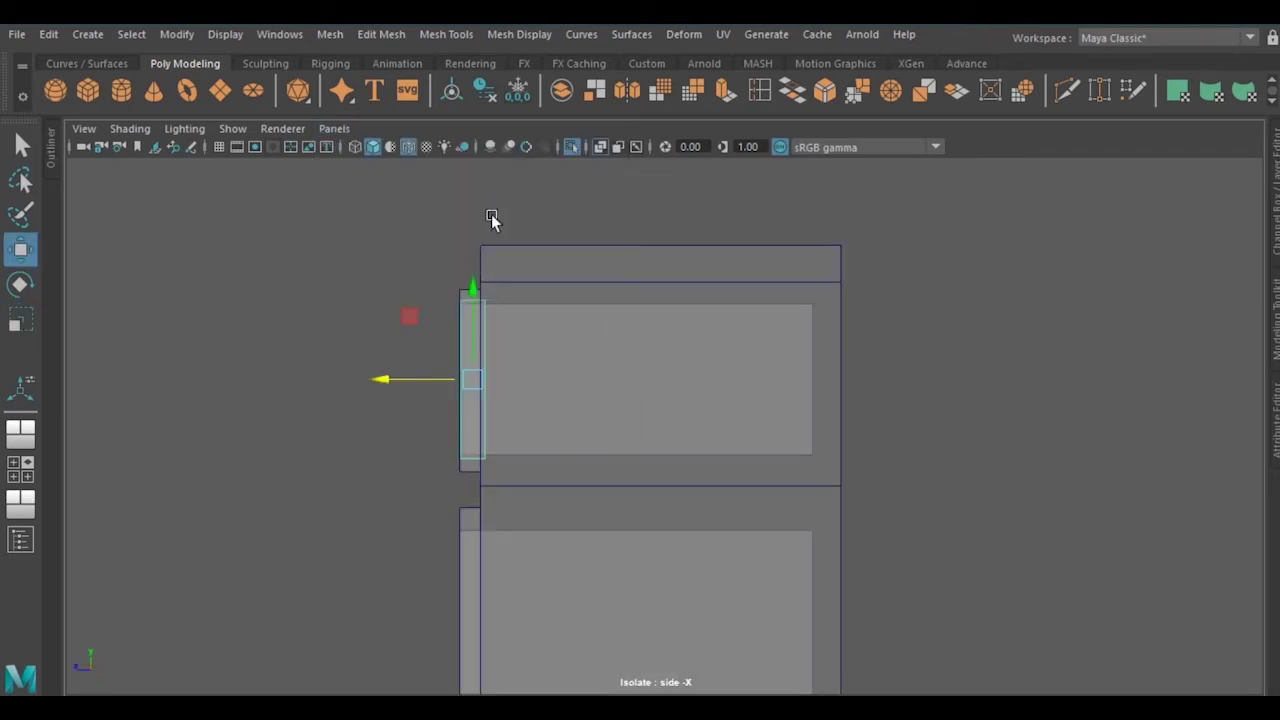
Back in persp1, resize the small box in the right compartment into a lower drawer
click(334, 128)
click(545, 147)
scroll(684, 307, down, 2)
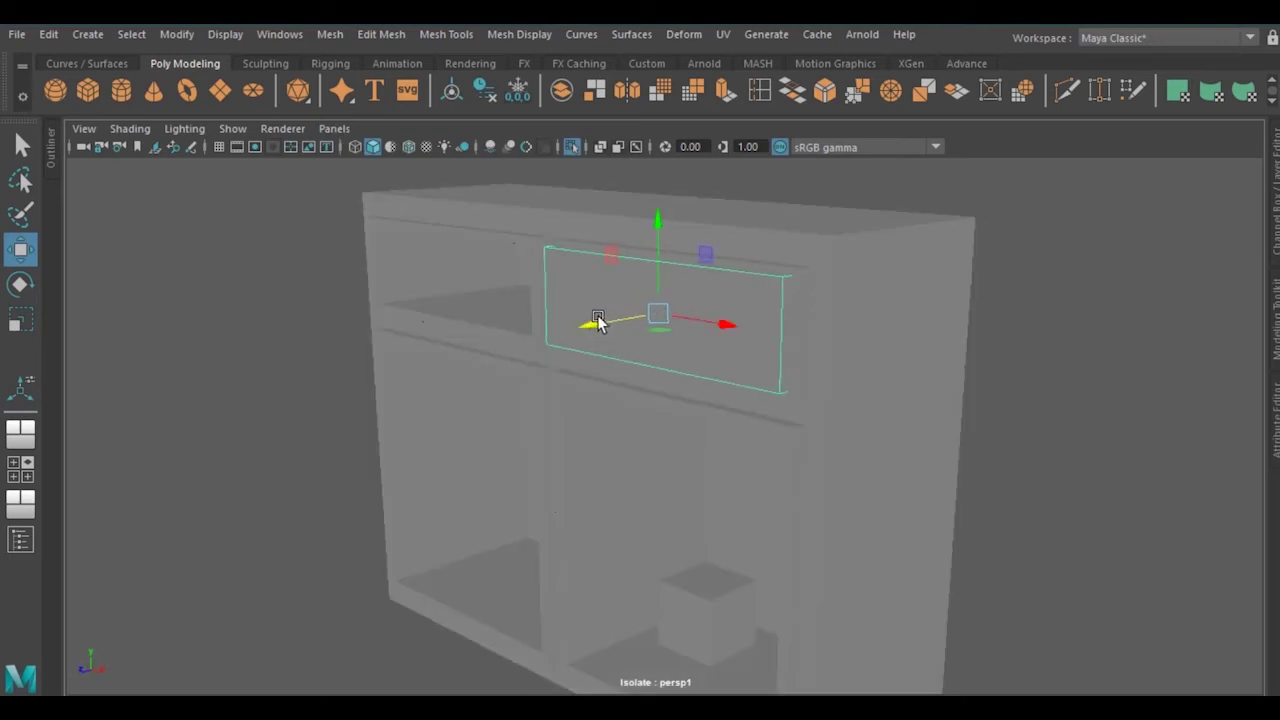
click(765, 236)
mouse_move(765, 236)
alt+mouse_down()
mouse_move(687, 357)
mouse_move(900, 437)
mouse_move(700, 617)
mouse_move(734, 500)
mouse_move(651, 586)
mouse_move(715, 483)
mouse_move(702, 419)
mouse_move(612, 428)
mouse_move(548, 204)
mouse_move(663, 323)
alt+mouse_up()
click(700, 617)
key(r)
key(w)
right_drag(423, 189, 340, 196)
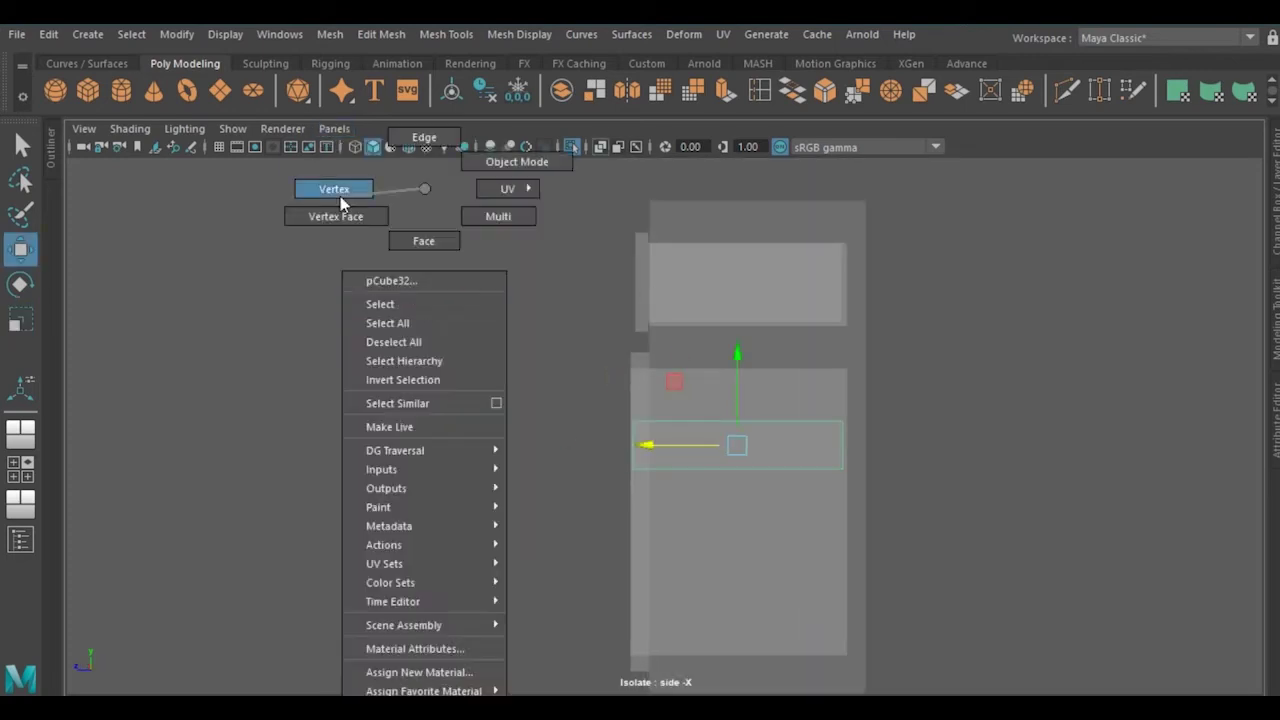
click(334, 128)
click(545, 140)
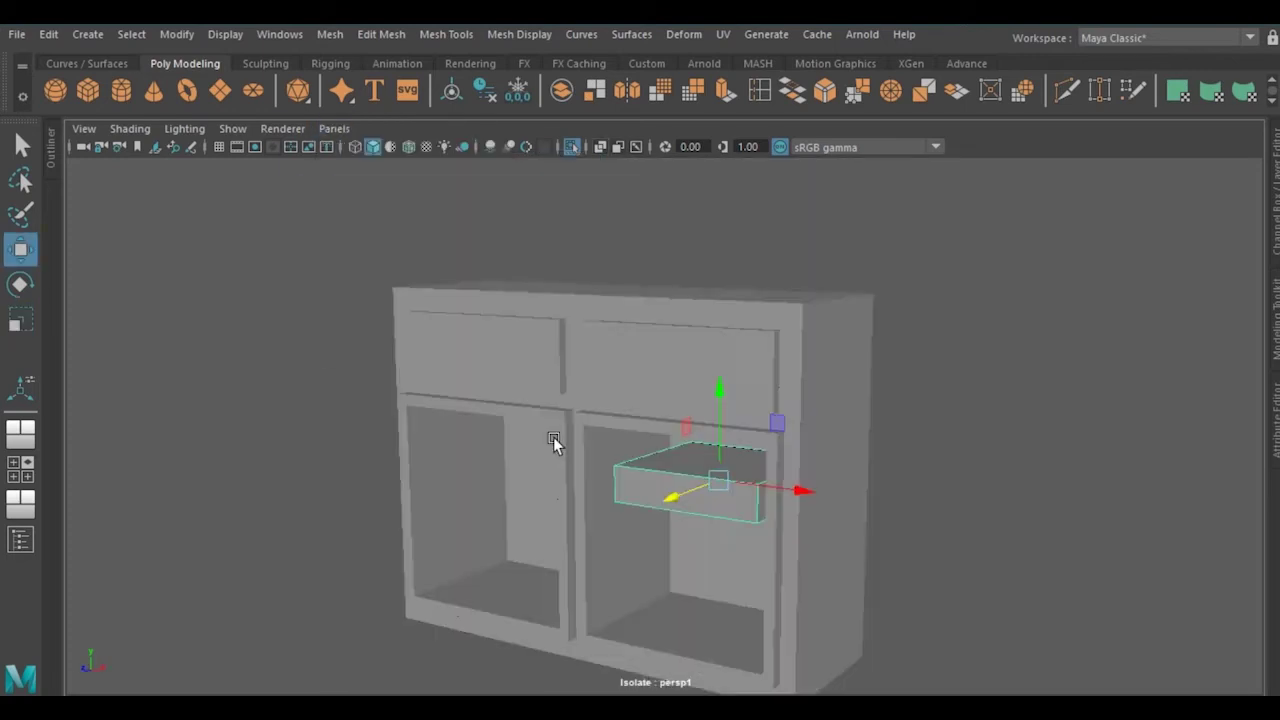
key(r)
alt+drag(786, 445, 703, 471)
Extrude the lower drawer's selected face
alt+right_drag(703, 471, 794, 477)
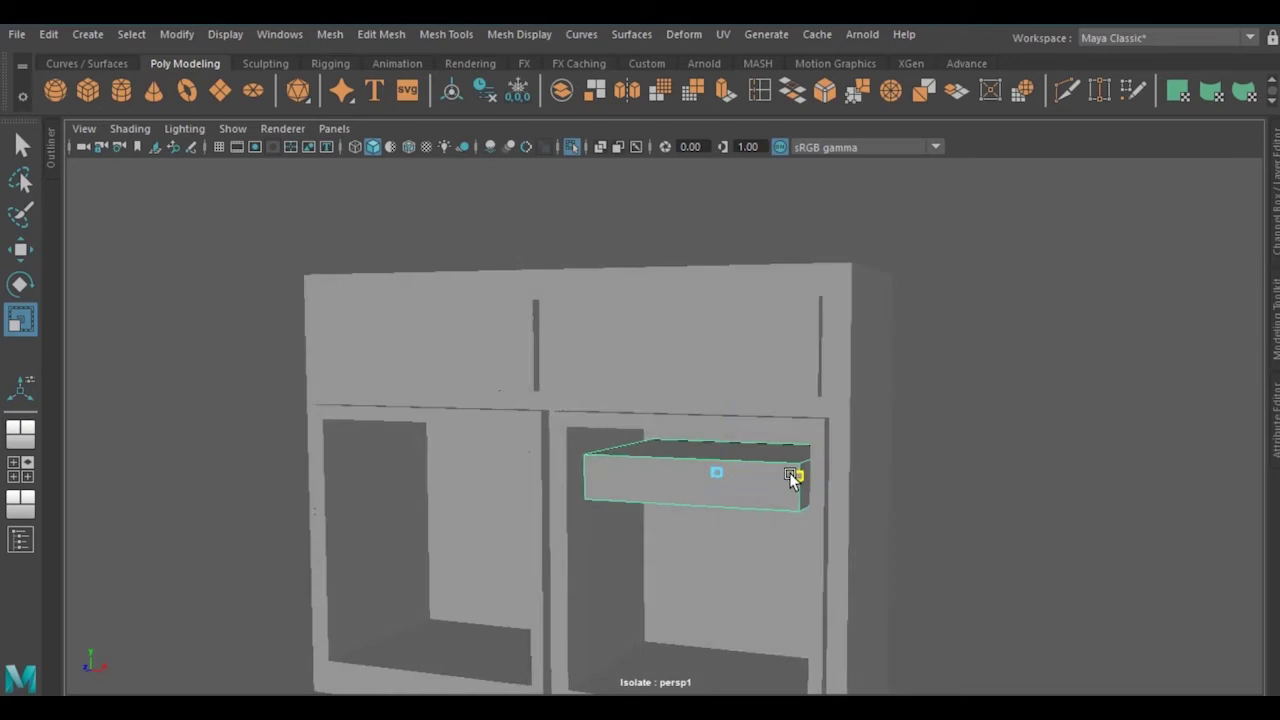
mouse_move(786, 474)
alt+mouse_down()
mouse_move(808, 474)
mouse_move(957, 314)
mouse_move(719, 94)
alt+mouse_up()
key(w)
click(719, 94)
mouse_move(710, 500)
alt+mouse_down()
mouse_move(706, 511)
mouse_move(720, 510)
mouse_move(635, 528)
mouse_move(687, 540)
alt+mouse_up()
alt+right_drag(687, 540, 694, 580)
right_drag(908, 200, 1007, 158)
Select the whole cabinet and bevel its edges
alt+drag(900, 300, 700, 330)
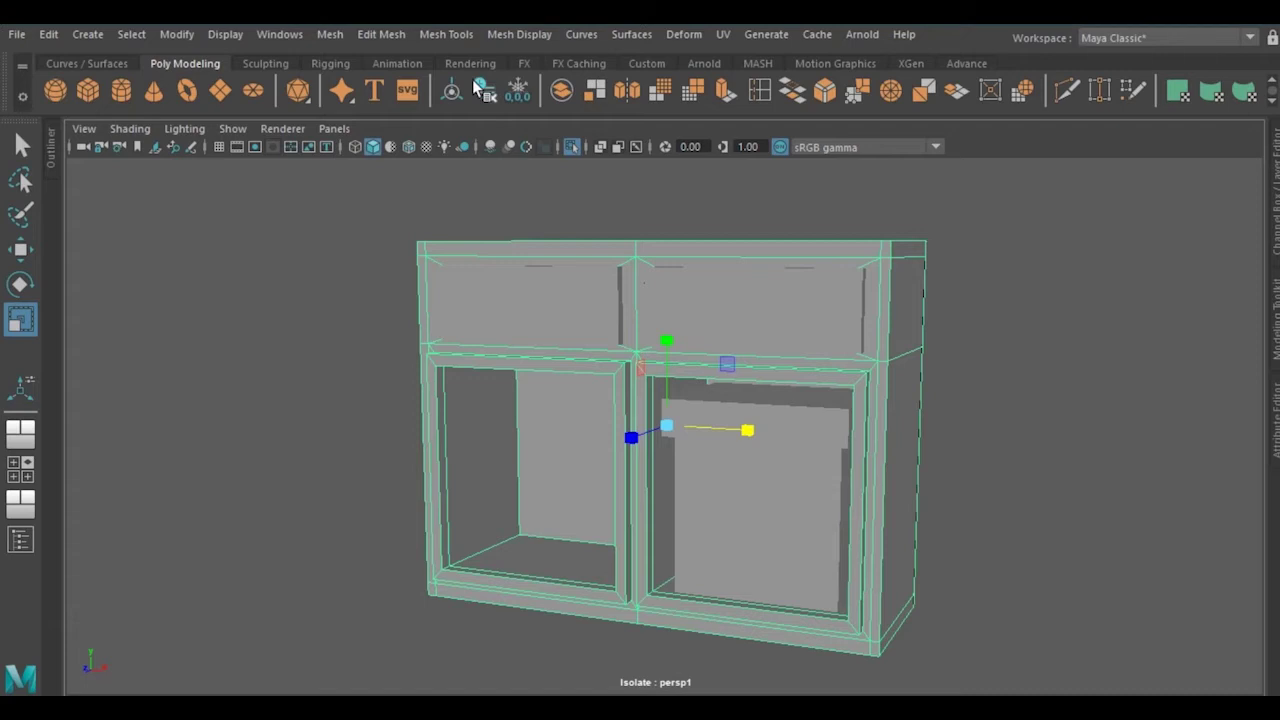
click(381, 34)
click(398, 101)
alt+drag(901, 421, 551, 236)
Show the whole bedroom and pull the drawer fronts out of the cabinet
key(ctrl+1)
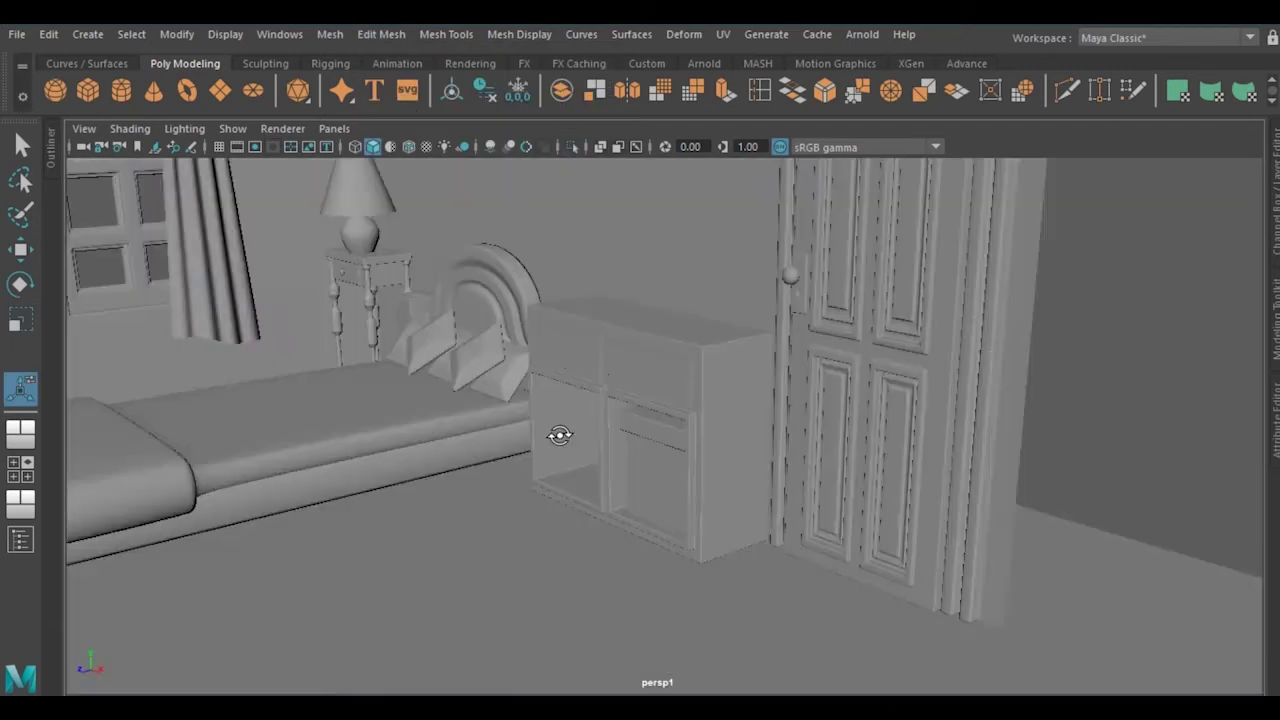
mouse_move(557, 434)
alt+mouse_down()
mouse_move(625, 415)
mouse_move(643, 457)
mouse_move(543, 443)
mouse_move(663, 560)
mouse_move(668, 484)
alt+mouse_up()
click(643, 457)
key(w)
right_drag(686, 195, 686, 240)
Extrude the right drawer's top face twice and sink it to hollow the drawer
click(700, 471)
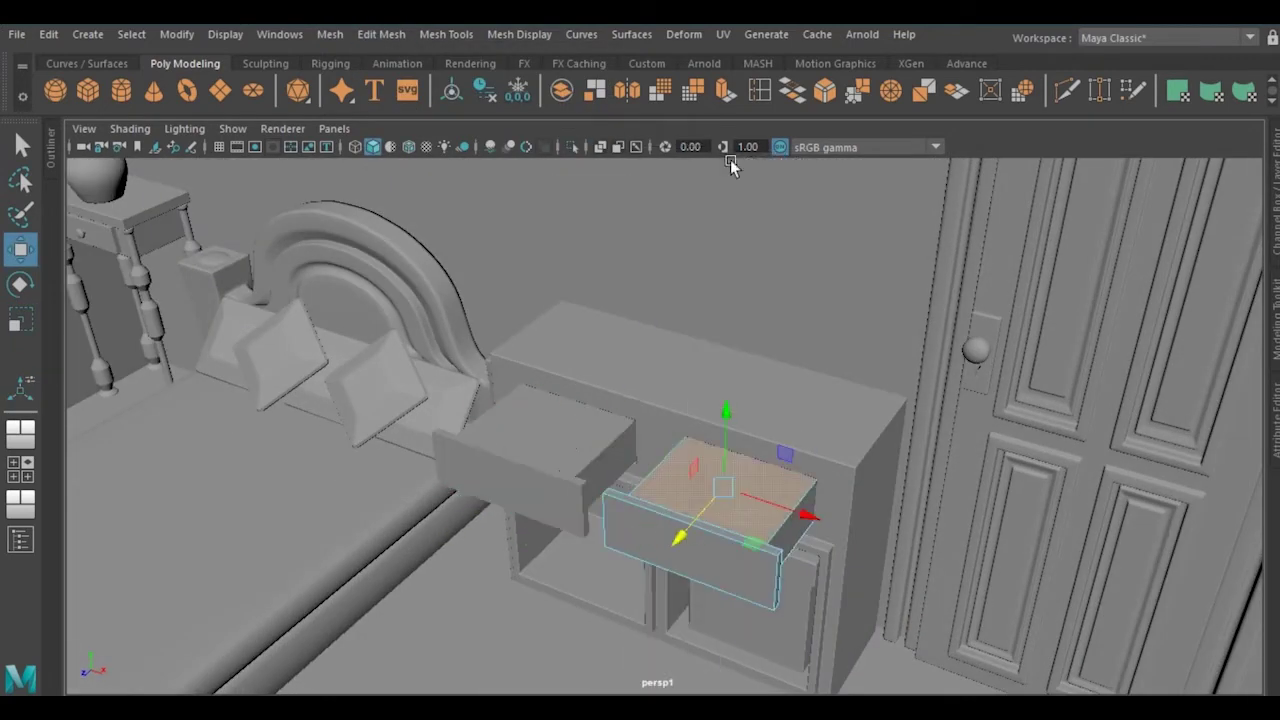
key(ctrl+e)
scroll(740, 514, up, 3)
mouse_move(751, 517)
alt+mouse_down()
mouse_move(624, 495)
mouse_move(557, 400)
alt+mouse_up()
key(ctrl+e)
alt+drag(557, 400, 731, 453)
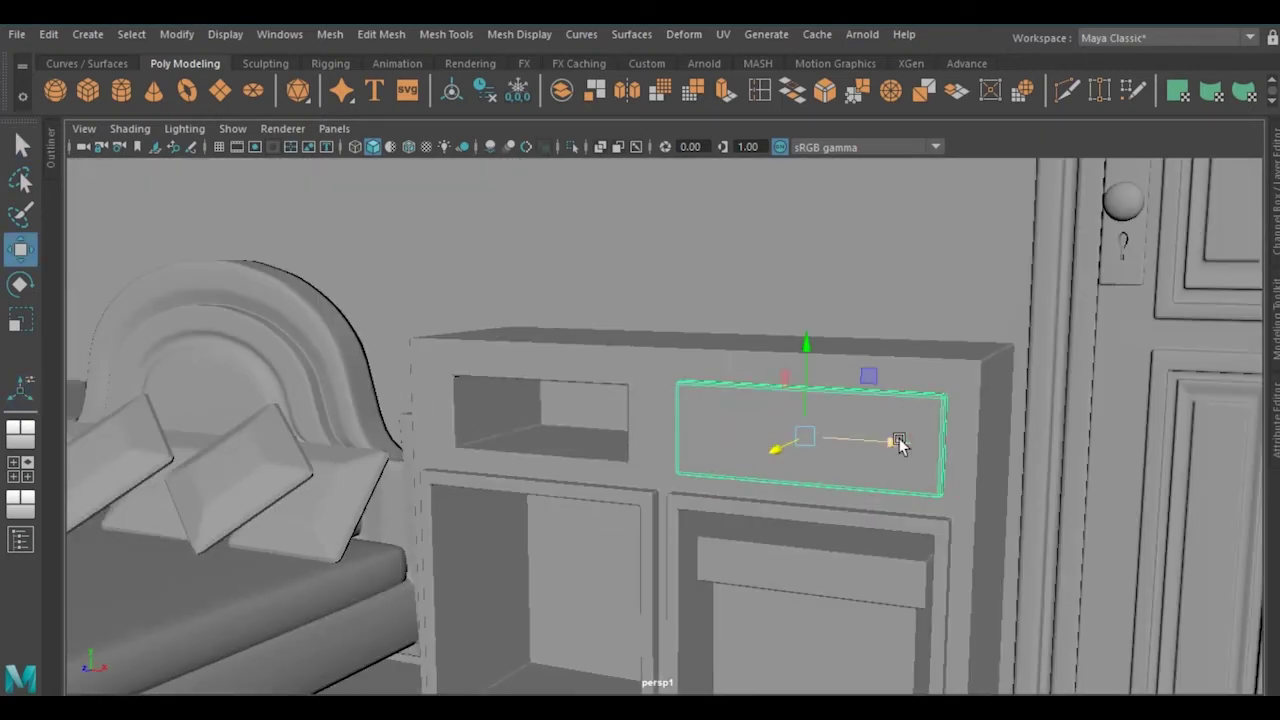
Orbit and zoom around the furnished bedroom to review it
scroll(669, 432, down, 3)
mouse_move(620, 450)
alt+mouse_down()
mouse_move(451, 519)
mouse_move(729, 470)
alt+mouse_up()
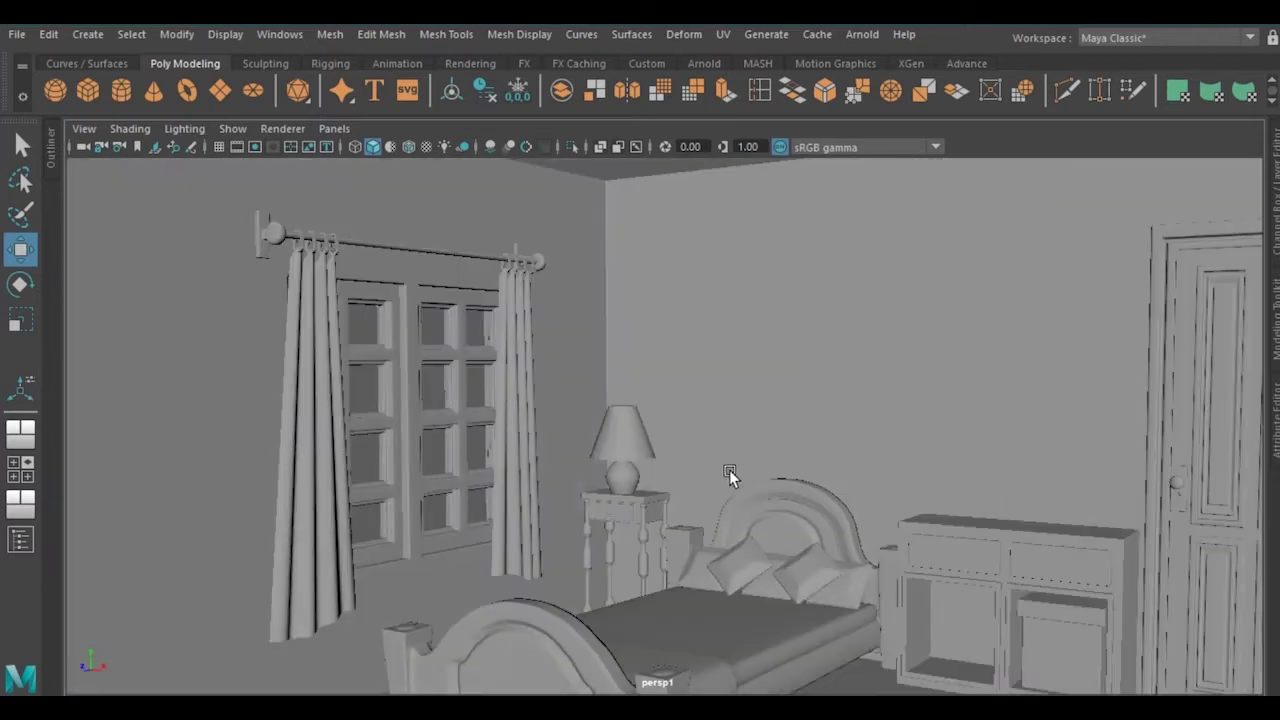
mouse_move(910, 557)
alt+mouse_down()
mouse_move(919, 581)
mouse_move(809, 502)
alt+mouse_up()
scroll(919, 581, up, 3)
scroll(885, 543, up, 3)
scroll(900, 485, down, 5)
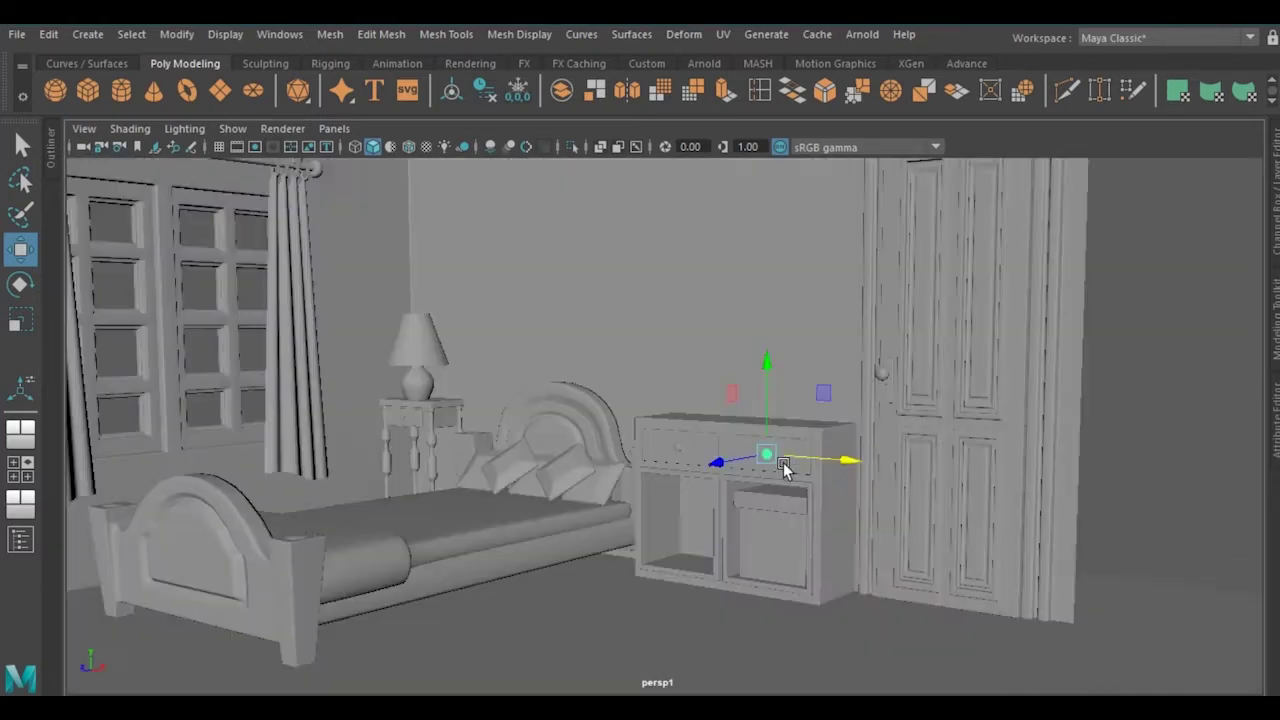
alt+drag(900, 485, 729, 527)
Isolate and frame the cylinder, then switch to face editing
key(ctrl+1)
key(f)
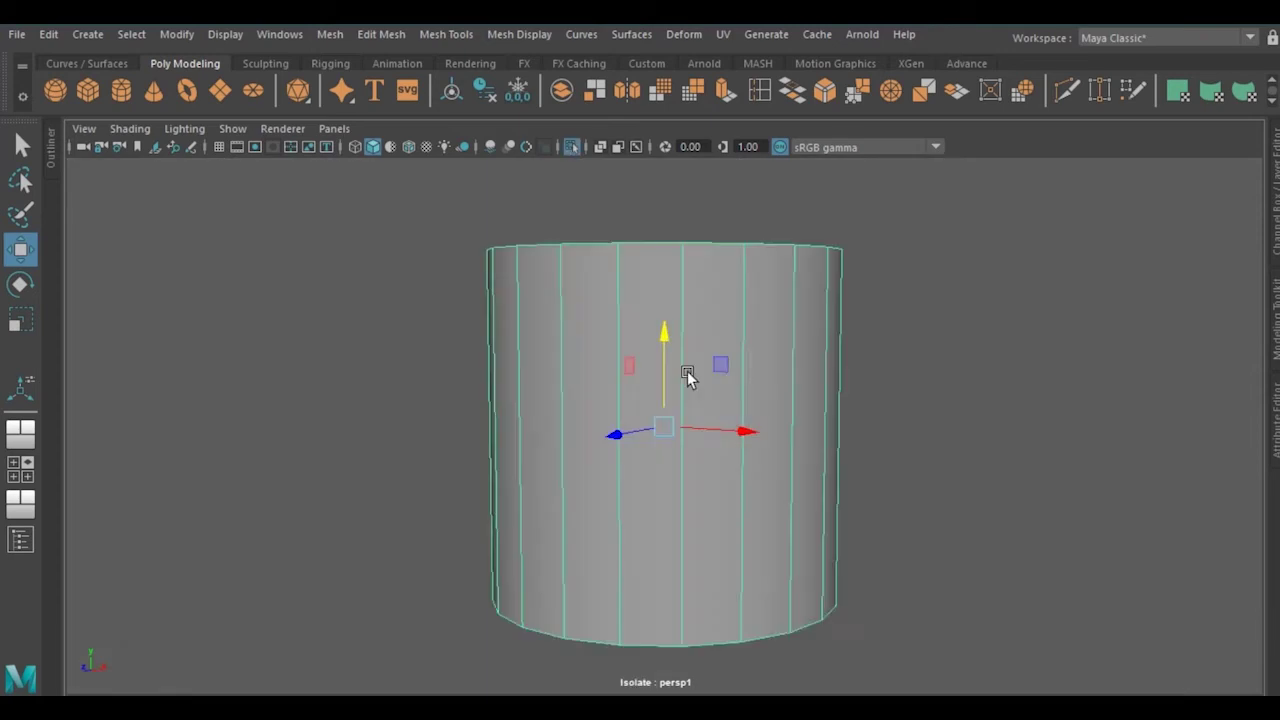
alt+drag(686, 371, 925, 185)
right_drag(925, 185, 908, 171)
alt+drag(678, 471, 787, 277)
Extrude the top face, taper it inward and pull it up into a tall neck
click(787, 277)
key(ctrl+e)
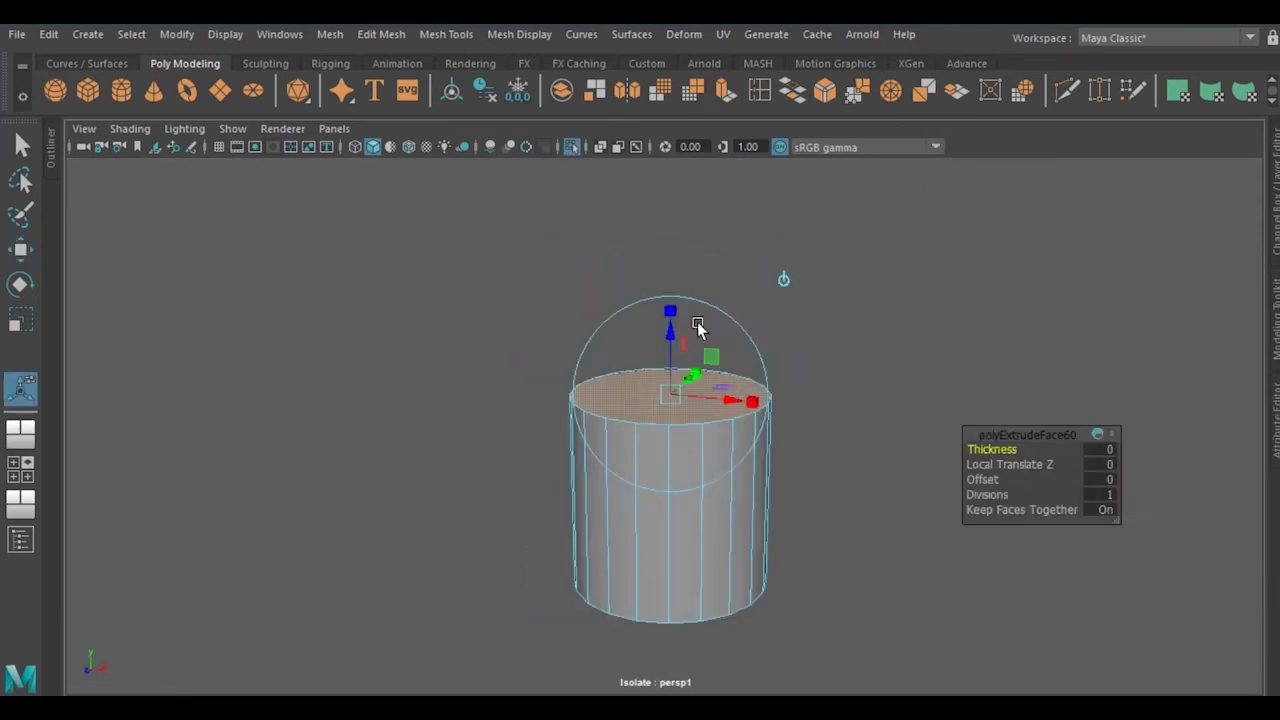
key(r)
key(w)
alt+middle_drag(611, 329, 635, 420)
key(r)
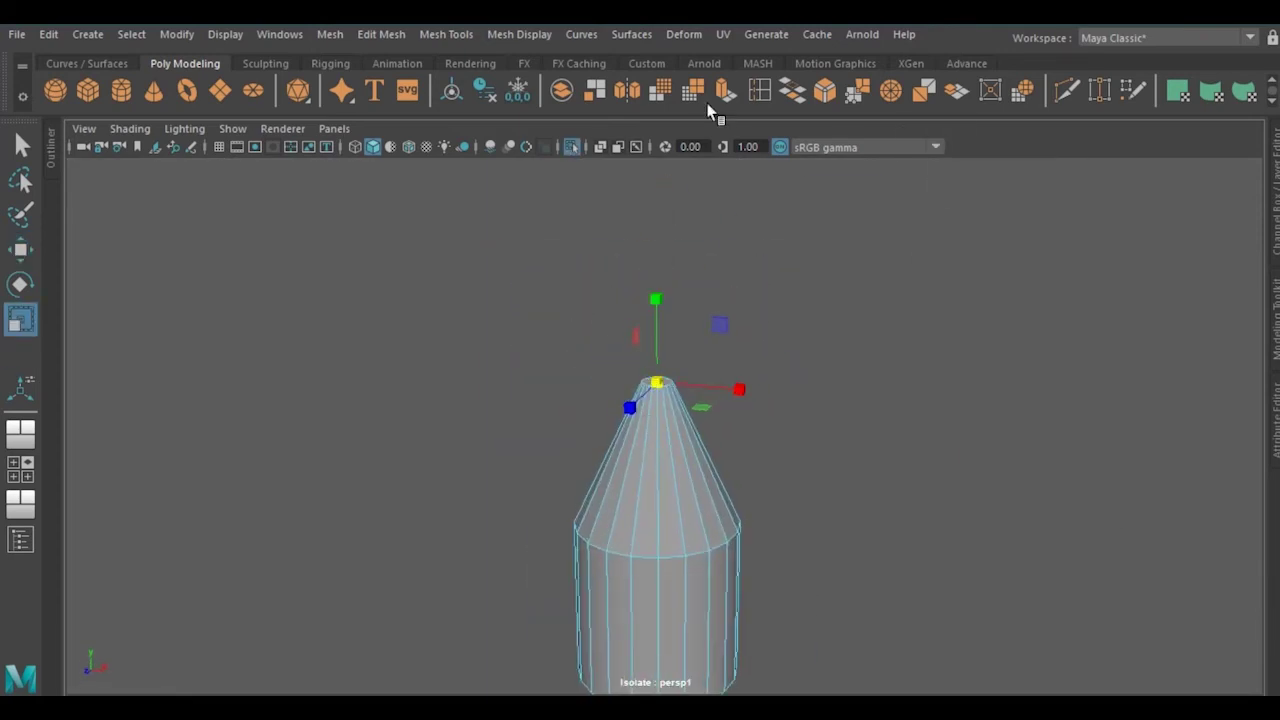
key(ctrl+e)
drag(655, 360, 655, 260)
key(r)
alt+middle_drag(619, 425, 597, 414)
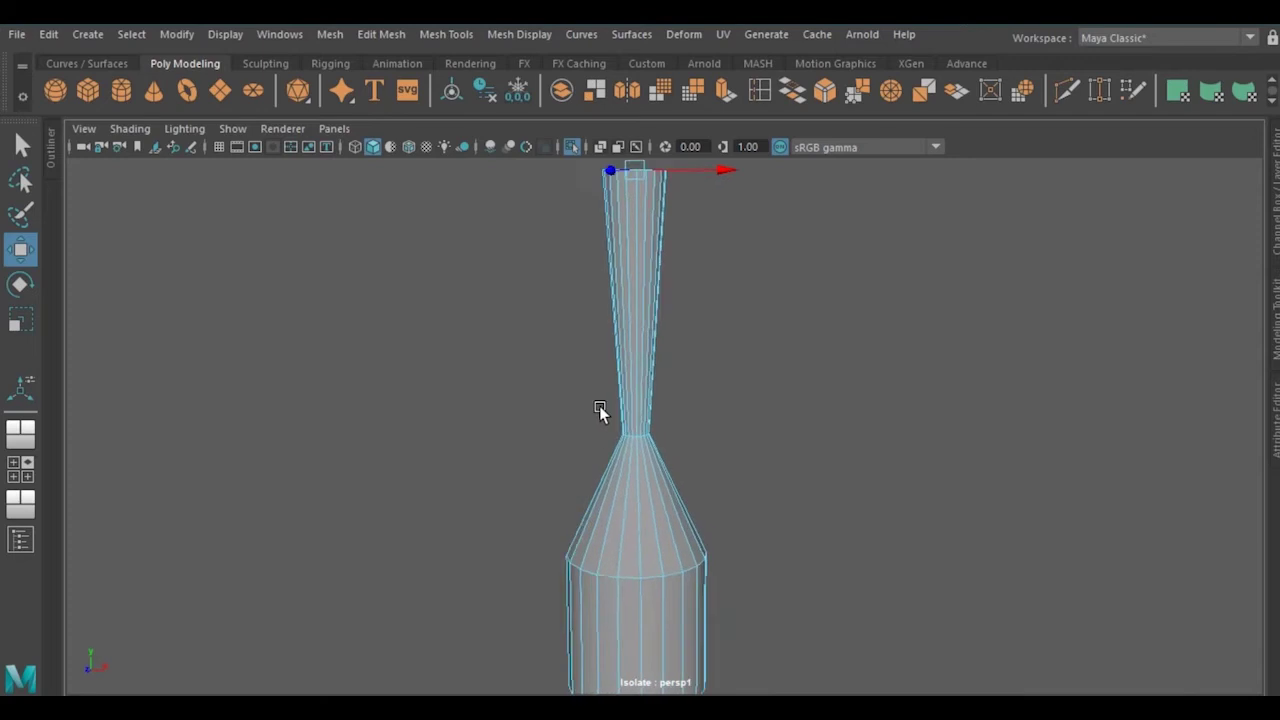
mouse_move(597, 414)
alt+right_down()
mouse_move(529, 486)
mouse_move(530, 388)
alt+right_up()
Select and scale vertex loops along the bottle to round its body and thin the neck
key(F9)
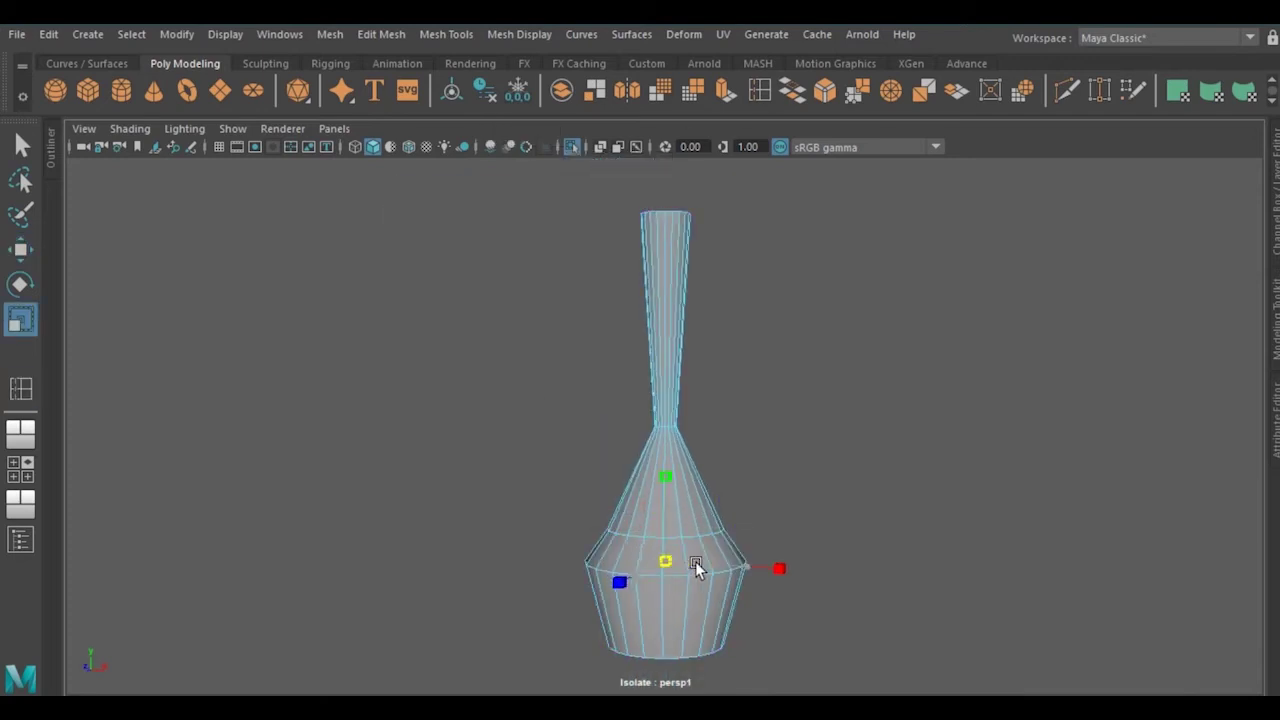
key(q)
mouse_move(663, 510)
alt+right_down()
mouse_move(874, 246)
mouse_move(762, 100)
alt+right_up()
key(r)
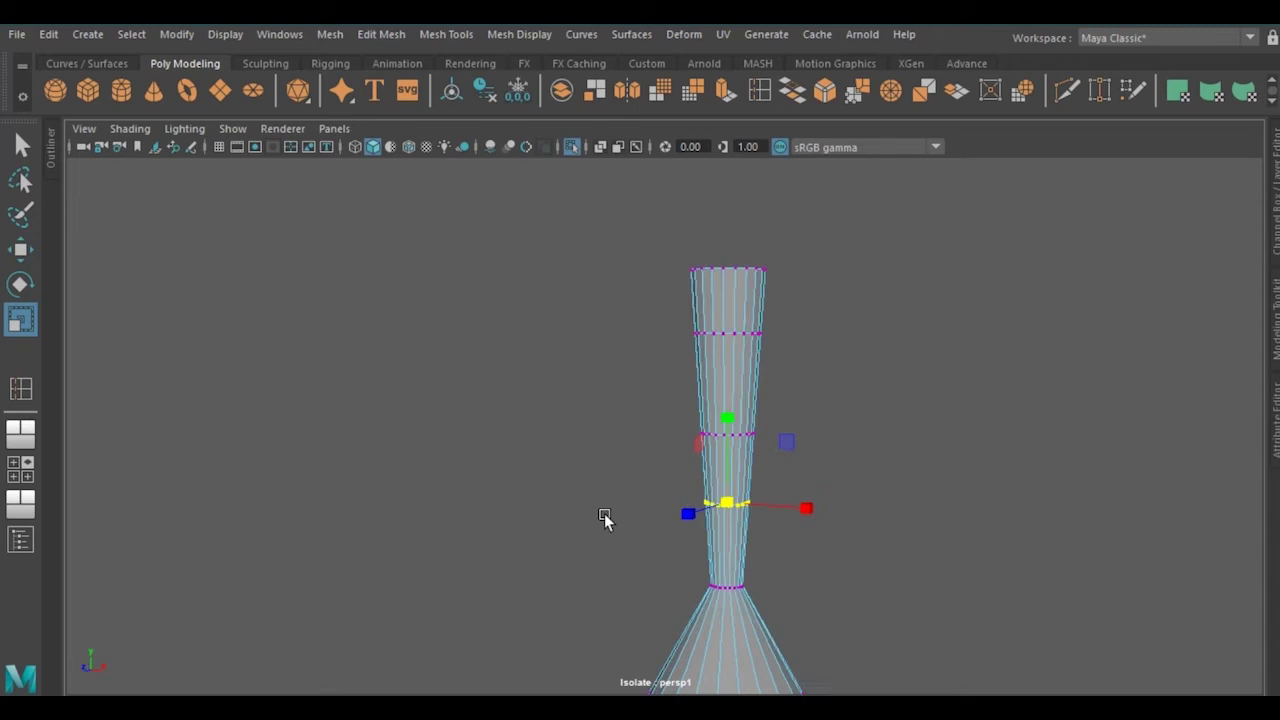
double_click(720, 363)
key(Down)
key(Down)
key(Down)
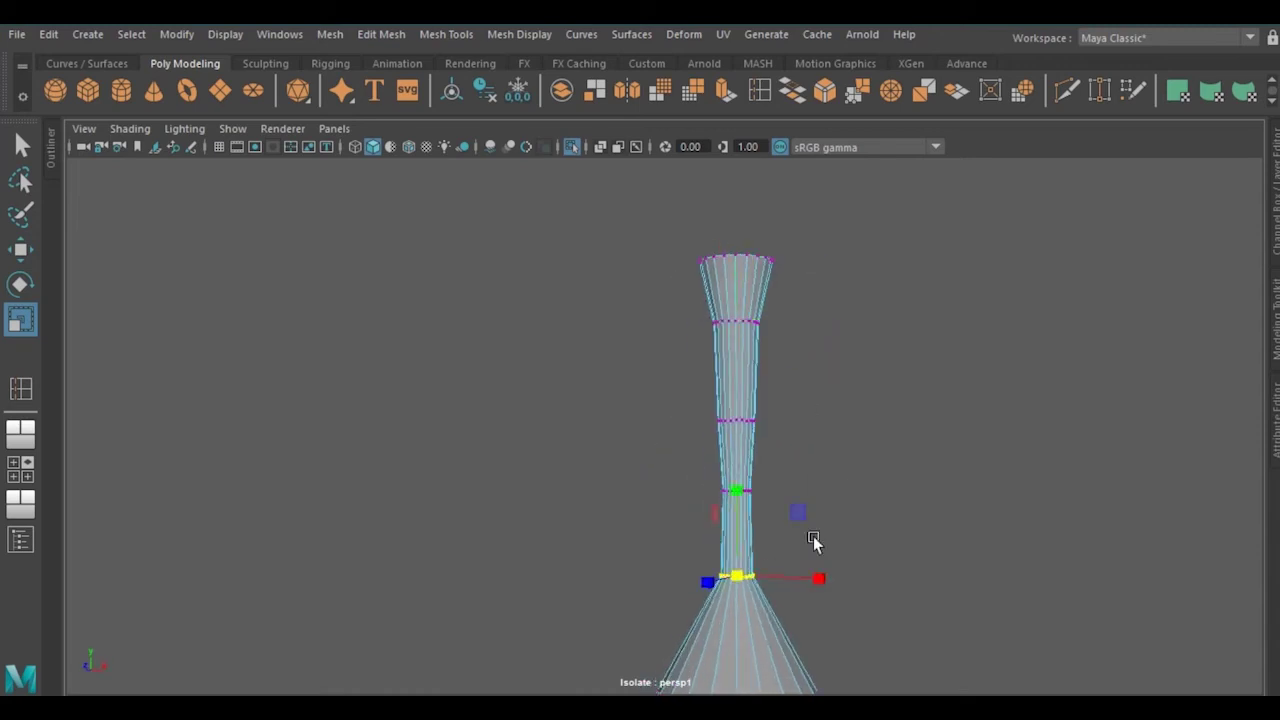
key(Up)
key(Up)
key(Up)
key(Up)
key(Up)
key(Down)
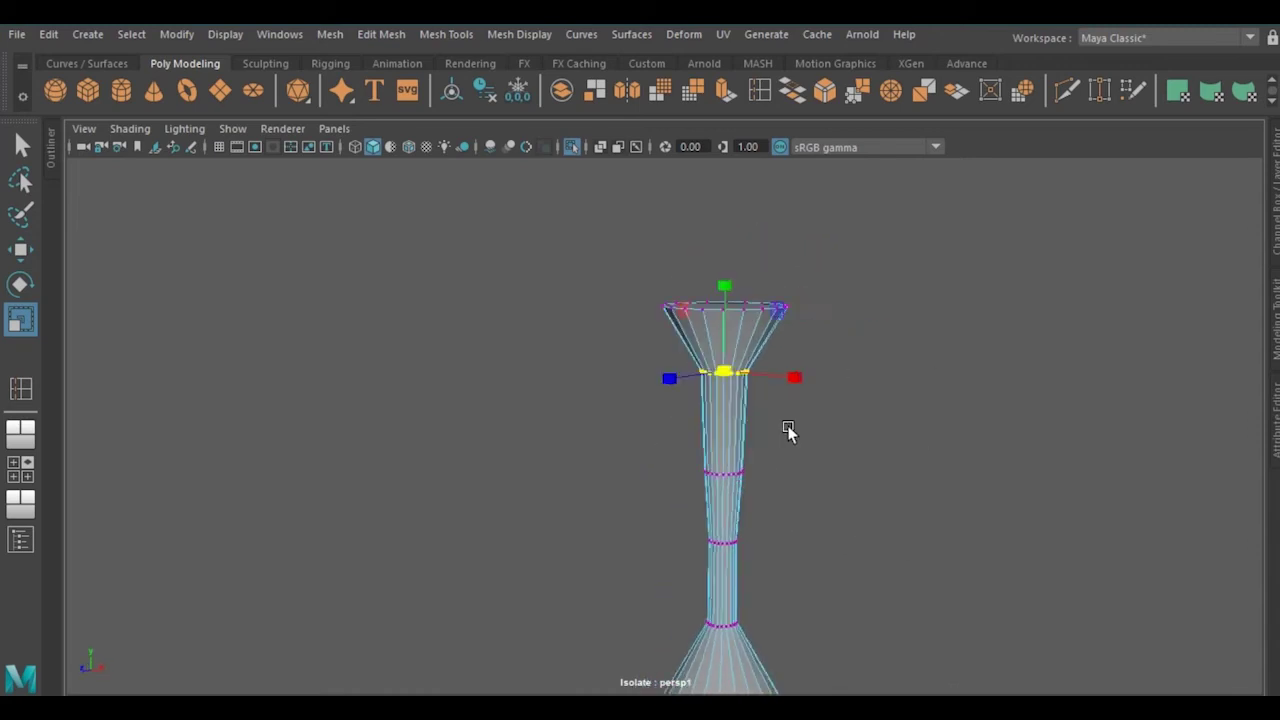
key(Down)
alt+right_drag(726, 529, 760, 492)
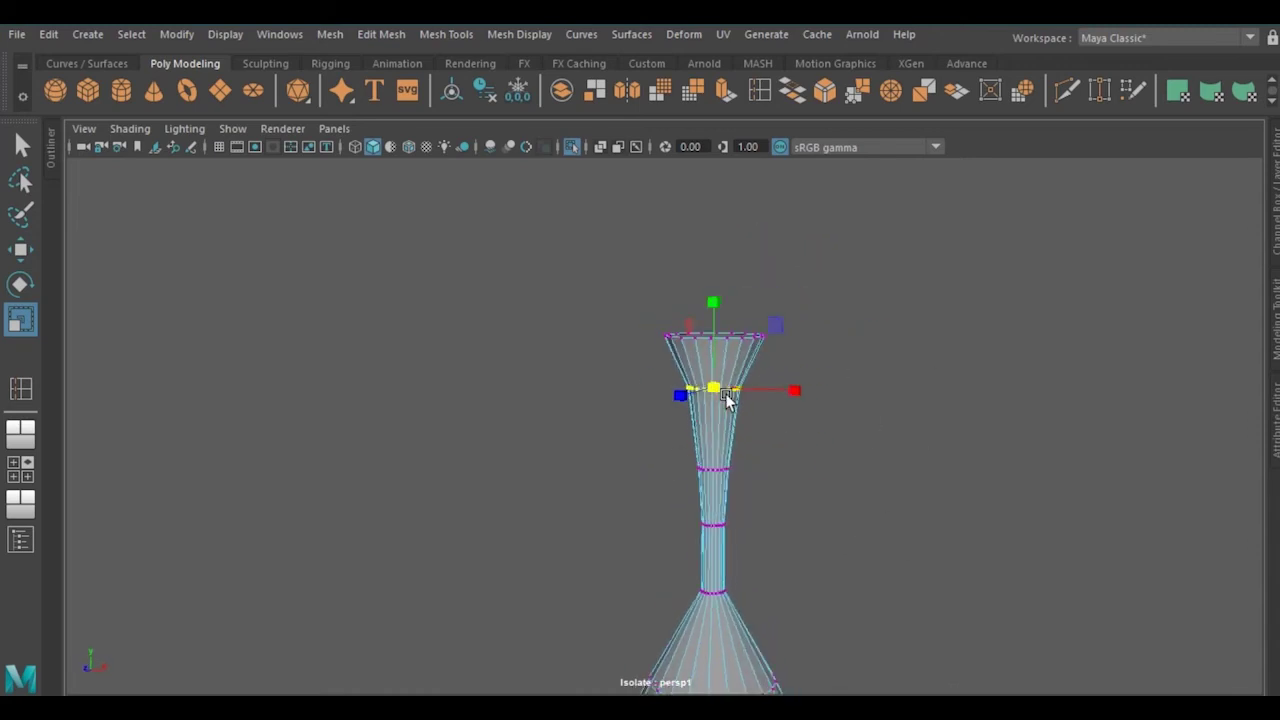
scroll(666, 374, up, 3)
right_drag(735, 190, 826, 160)
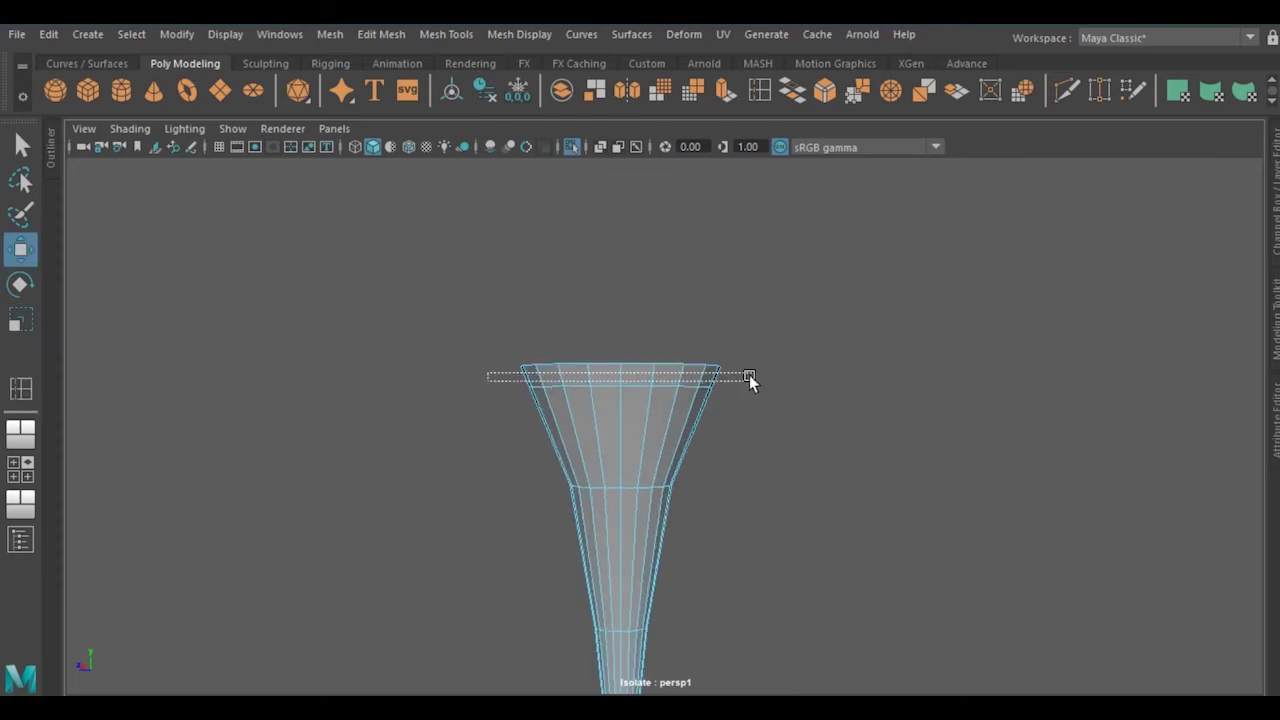
Extrude the top rim faces outward into a flared lip
drag(749, 376, 749, 376)
click(759, 92)
drag(420, 405, 480, 483)
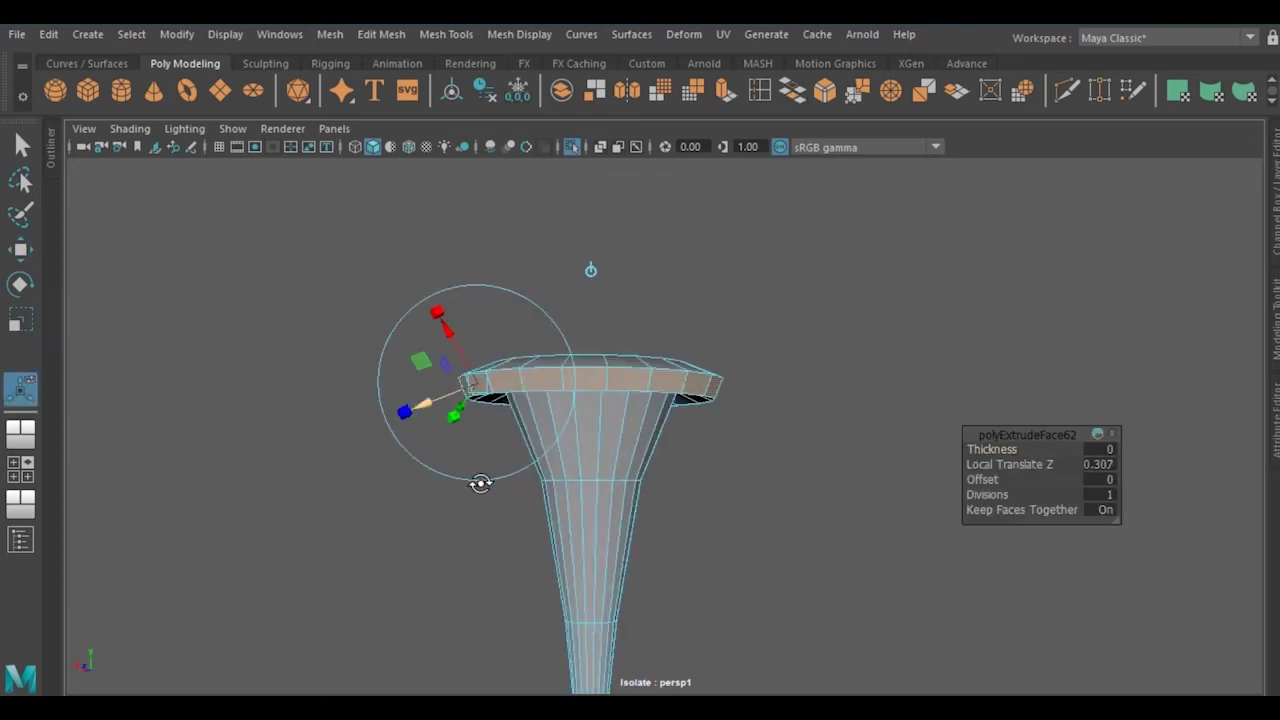
right_drag(629, 186, 634, 226)
key(r)
mouse_move(689, 233)
alt+mouse_down()
mouse_move(596, 440)
mouse_move(578, 338)
mouse_move(760, 132)
alt+mouse_up()
shift+right_drag(620, 420, 580, 482)
mouse_move(580, 482)
alt+mouse_down()
mouse_move(683, 326)
mouse_move(692, 420)
mouse_move(623, 371)
mouse_move(538, 429)
alt+mouse_up()
scroll(538, 429, down, 3)
scroll(609, 366, down, 3)
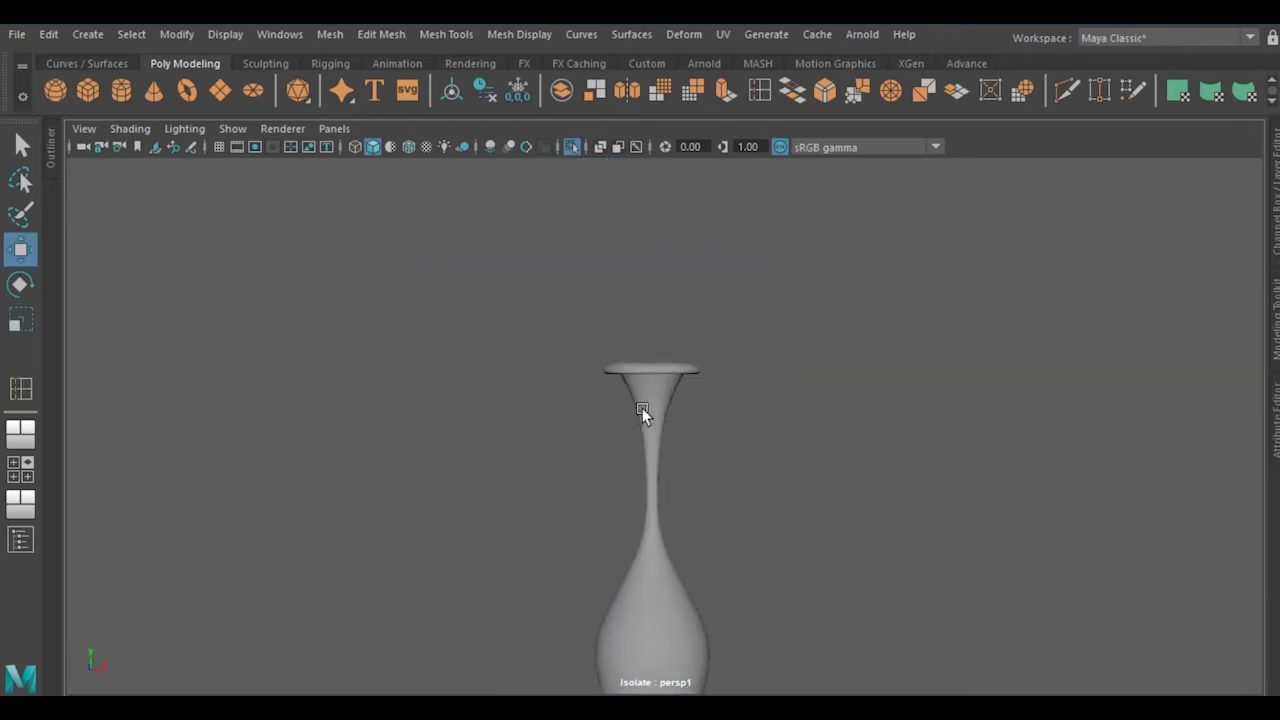
alt+middle_drag(642, 408, 658, 334)
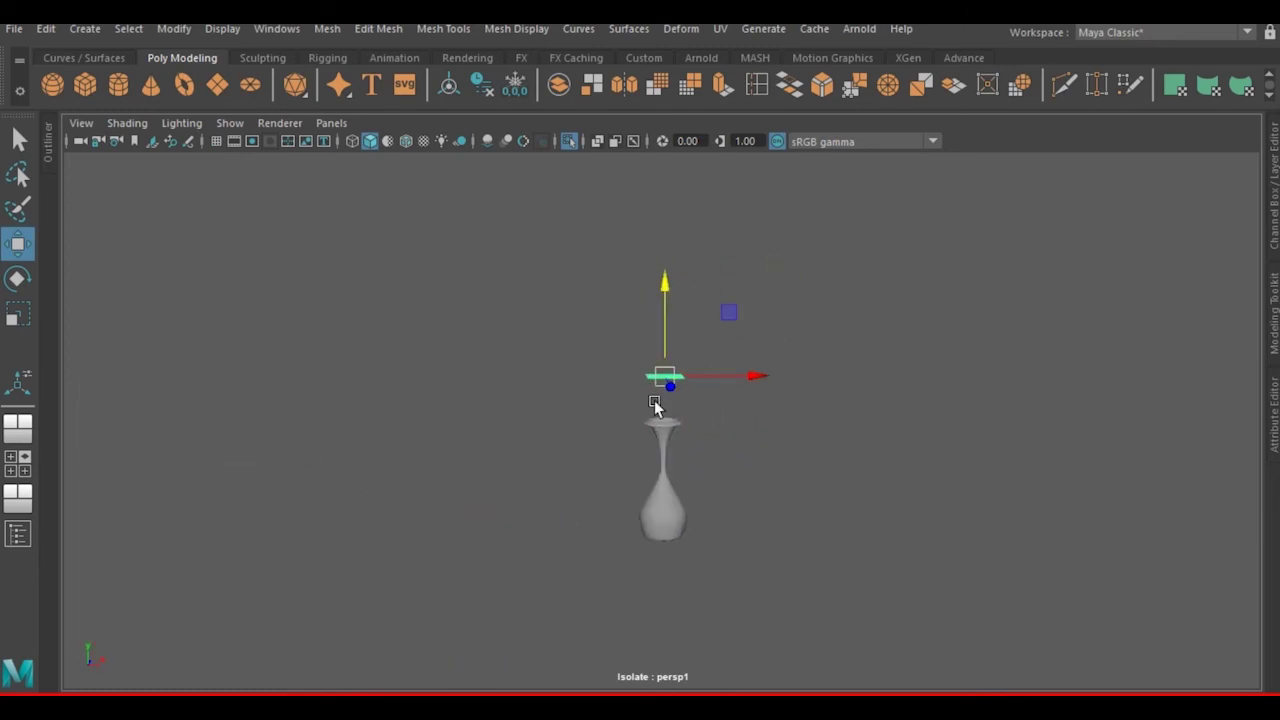
Stretch the plane above the vase to about 2.8 times its width (scale X 2.795)
alt+drag(654, 400, 643, 466)
scroll(686, 312, up, 2)
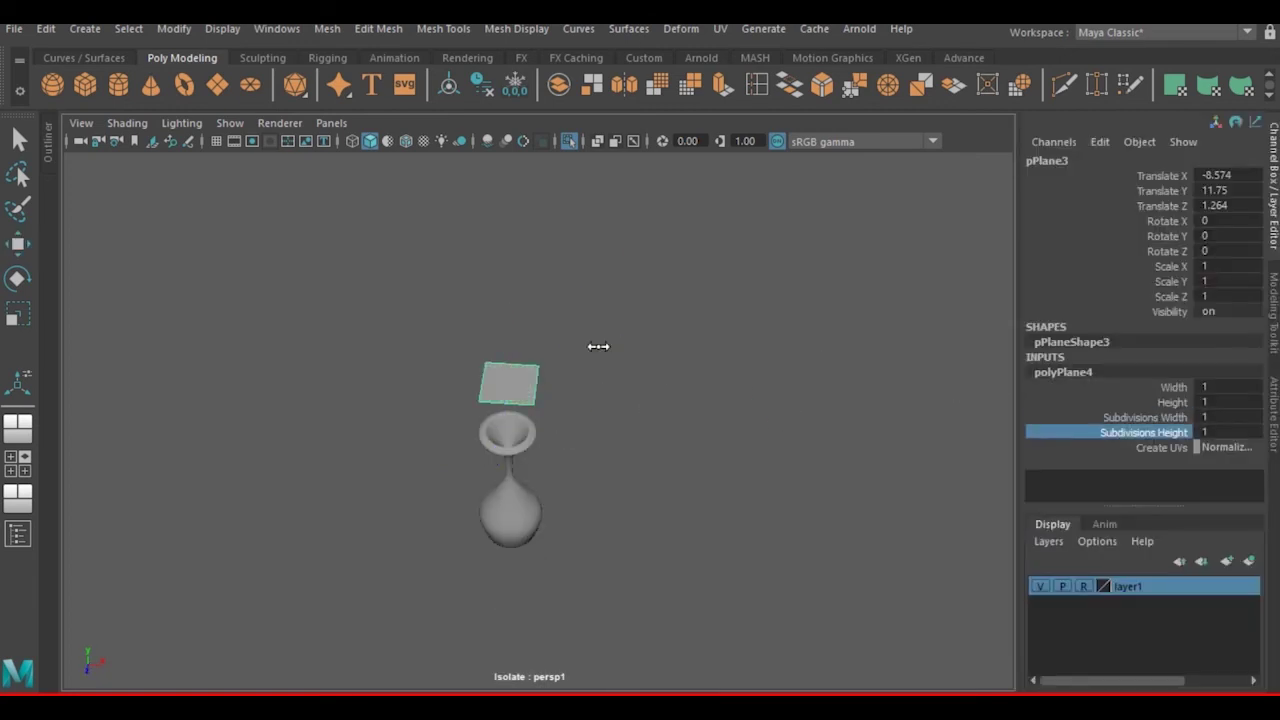
middle_drag(545, 425, 717, 434)
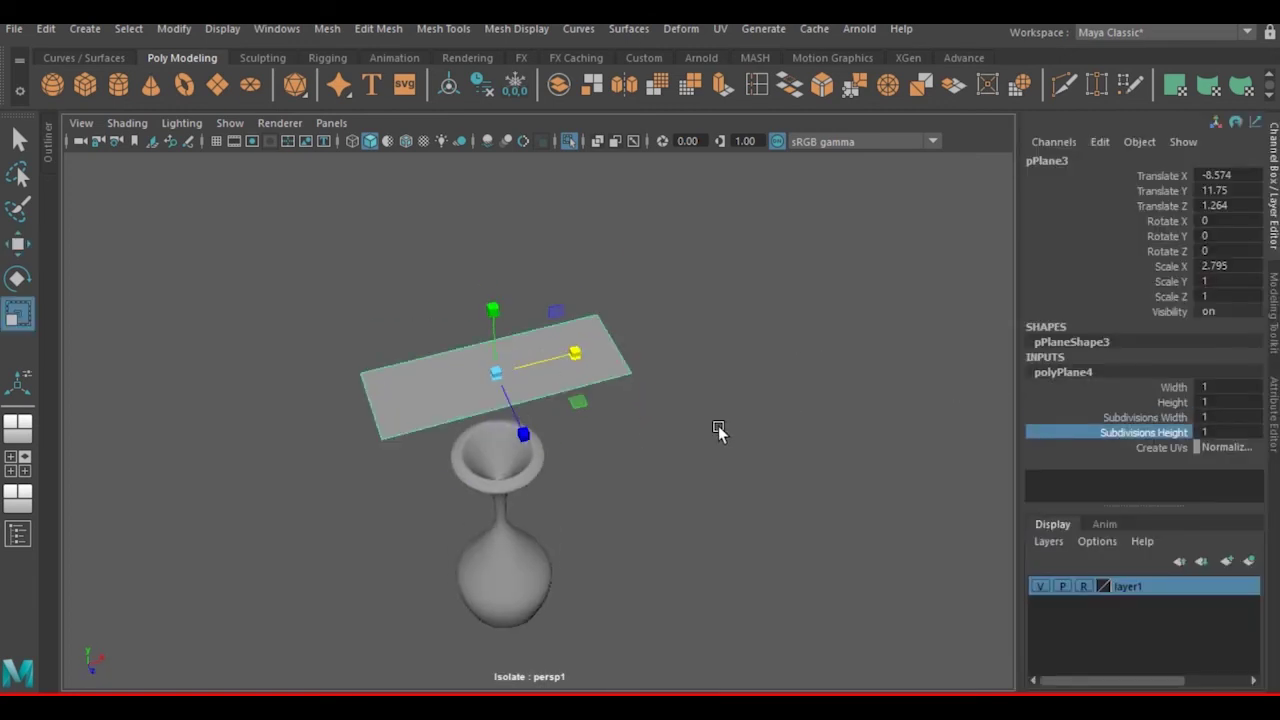
click(1274, 240)
mouse_move(971, 391)
alt+mouse_down()
mouse_move(871, 286)
mouse_move(757, 249)
alt+mouse_up()
With symmetry on, raise an edge row and pull an end vertex outward to taper the plane
right_drag(685, 183, 765, 147)
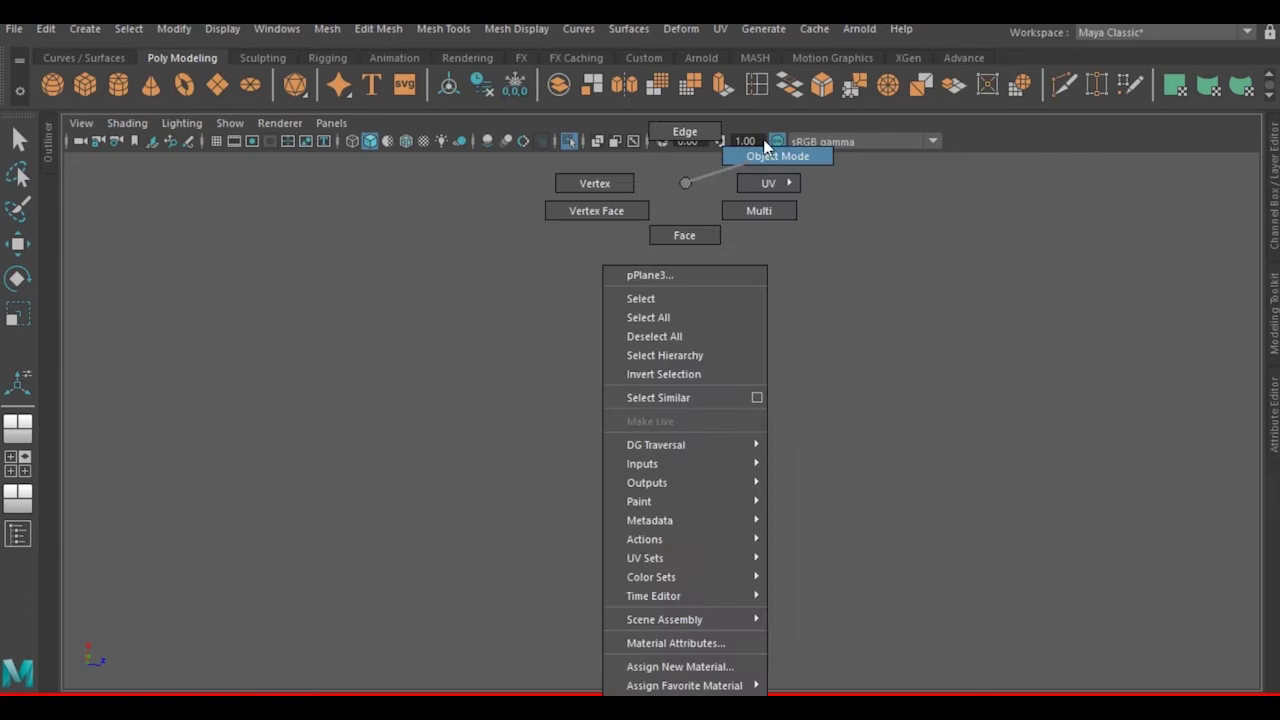
key(w)
drag(557, 238, 545, 186)
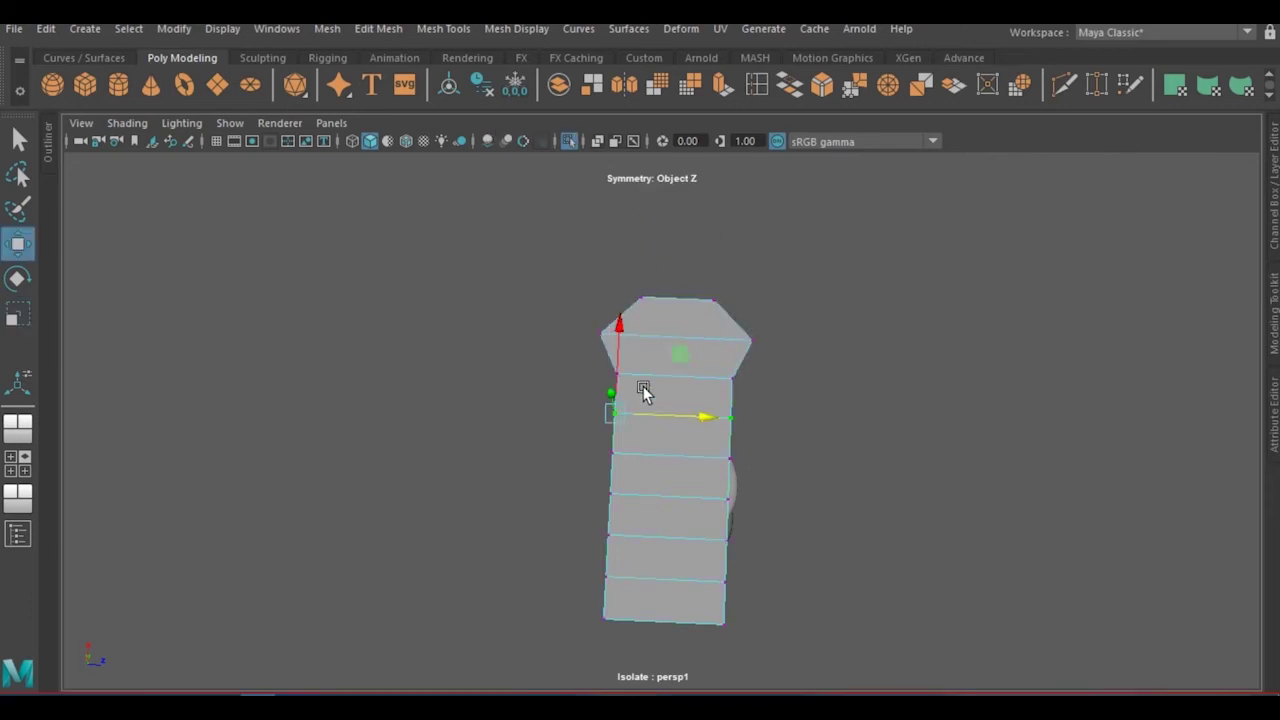
drag(705, 385, 700, 308)
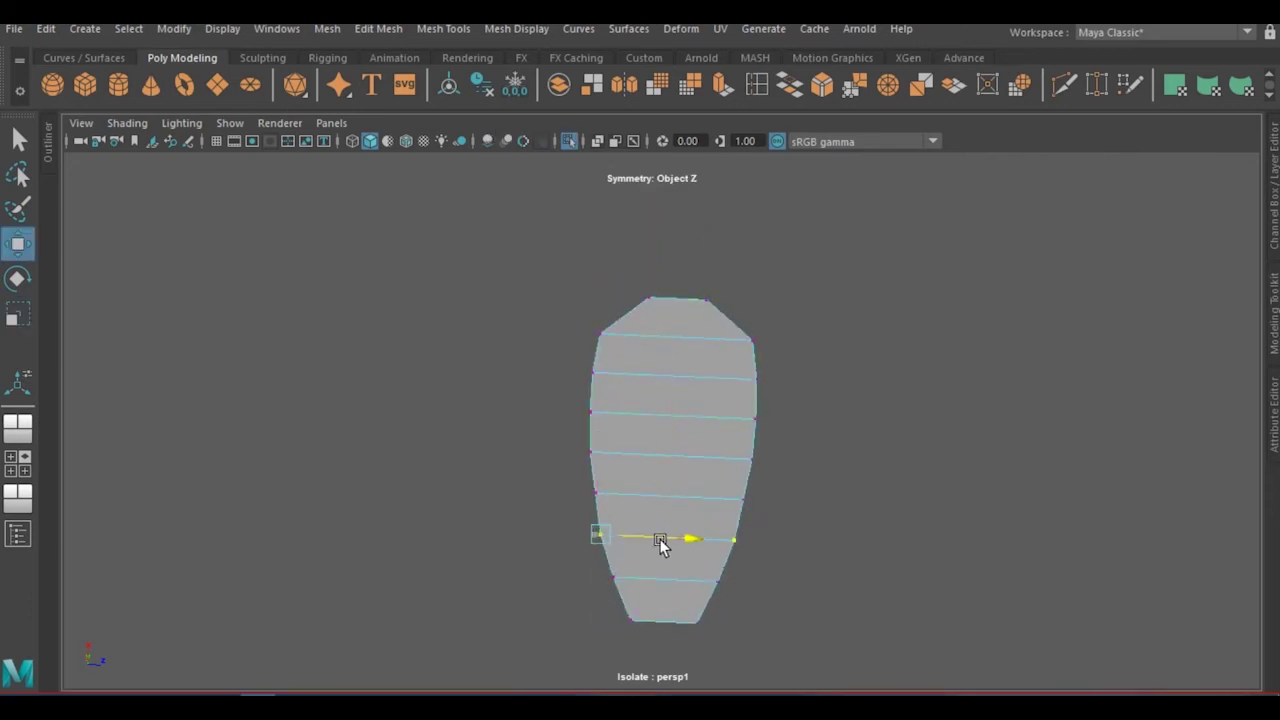
mouse_move(660, 543)
alt+mouse_down()
mouse_move(694, 423)
mouse_move(871, 306)
mouse_move(725, 425)
alt+mouse_up()
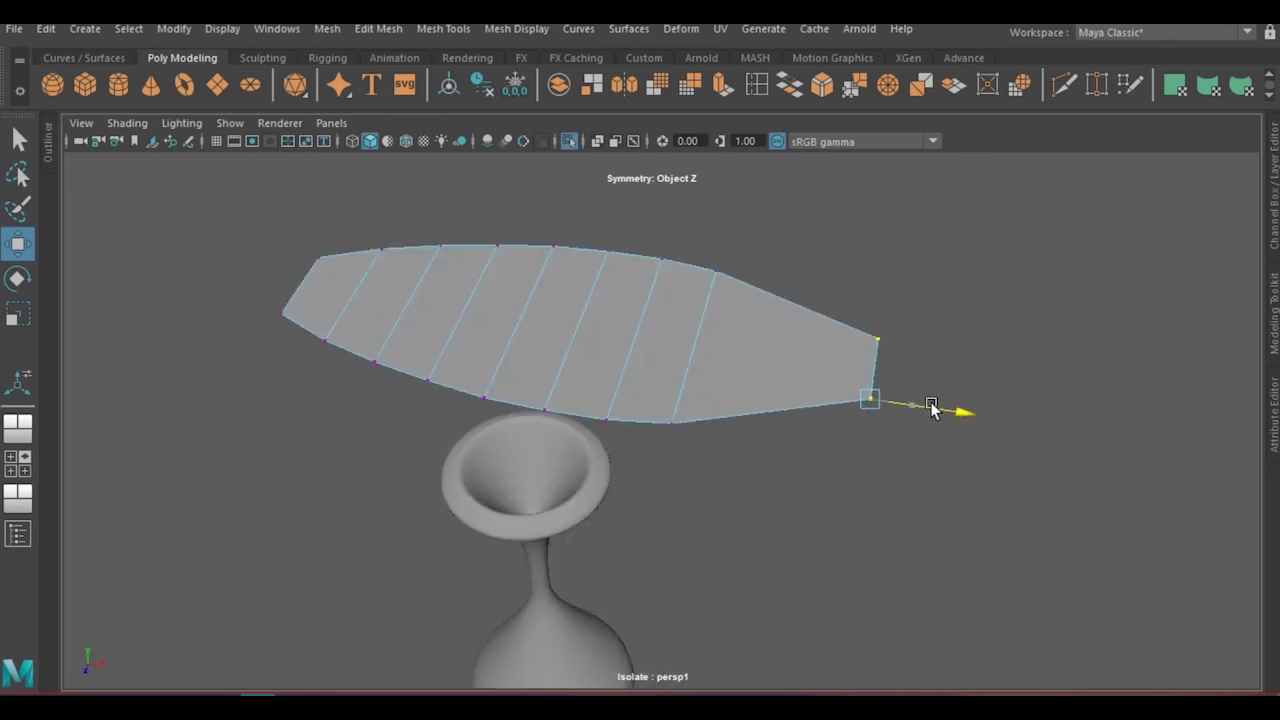
mouse_move(931, 408)
alt+mouse_down()
mouse_move(657, 309)
mouse_move(746, 440)
alt+mouse_up()
mouse_move(746, 440)
middle_down()
mouse_move(766, 480)
mouse_move(777, 452)
middle_up()
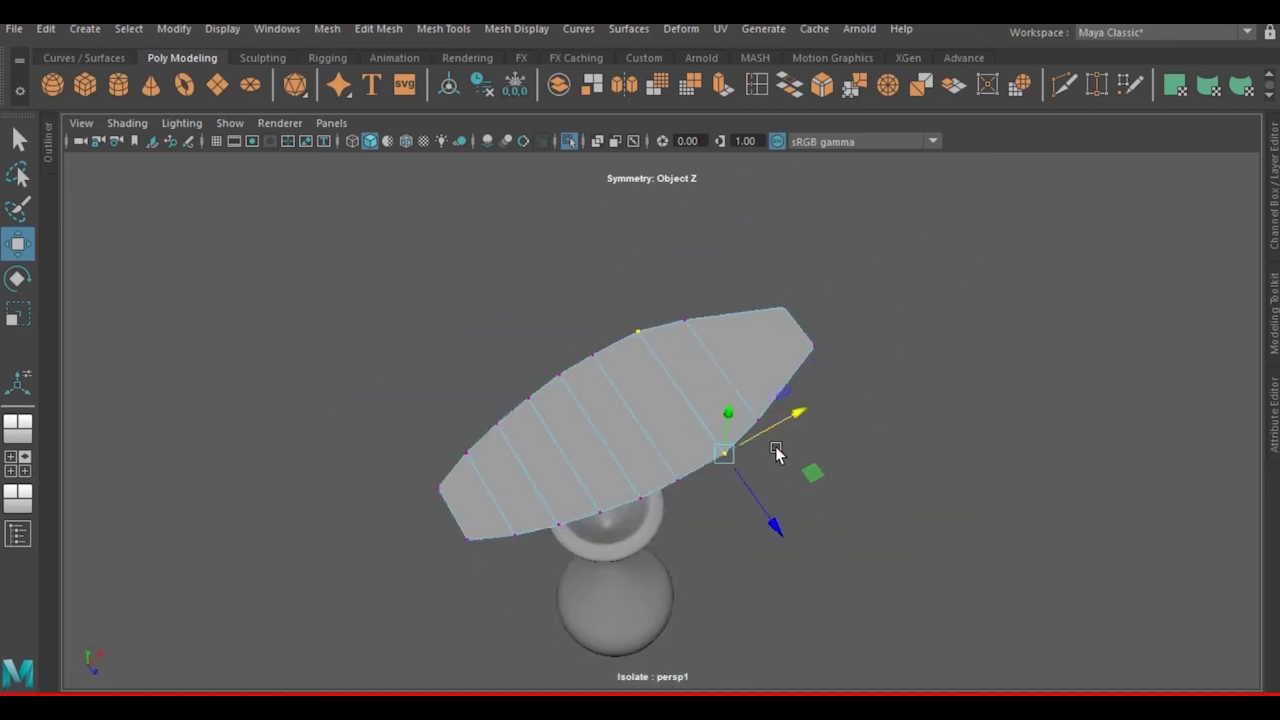
alt+drag(777, 452, 712, 488)
mouse_move(647, 530)
alt+mouse_down()
mouse_move(733, 369)
mouse_move(711, 443)
mouse_move(690, 450)
alt+mouse_up()
In the front orthographic view, raise vertices along the strip to bend it into an arch
click(331, 123)
click(543, 180)
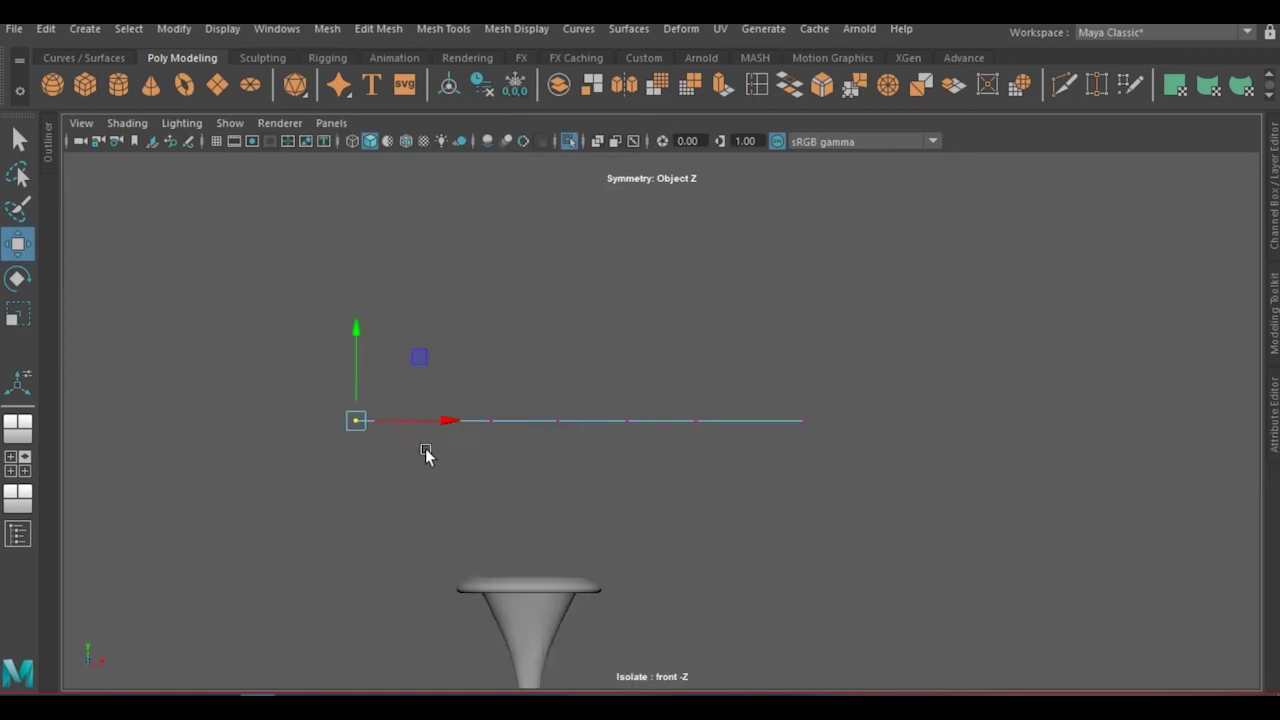
alt+middle_drag(425, 455, 503, 362)
drag(1063, 459, 1030, 420)
middle_drag(1030, 420, 1030, 477)
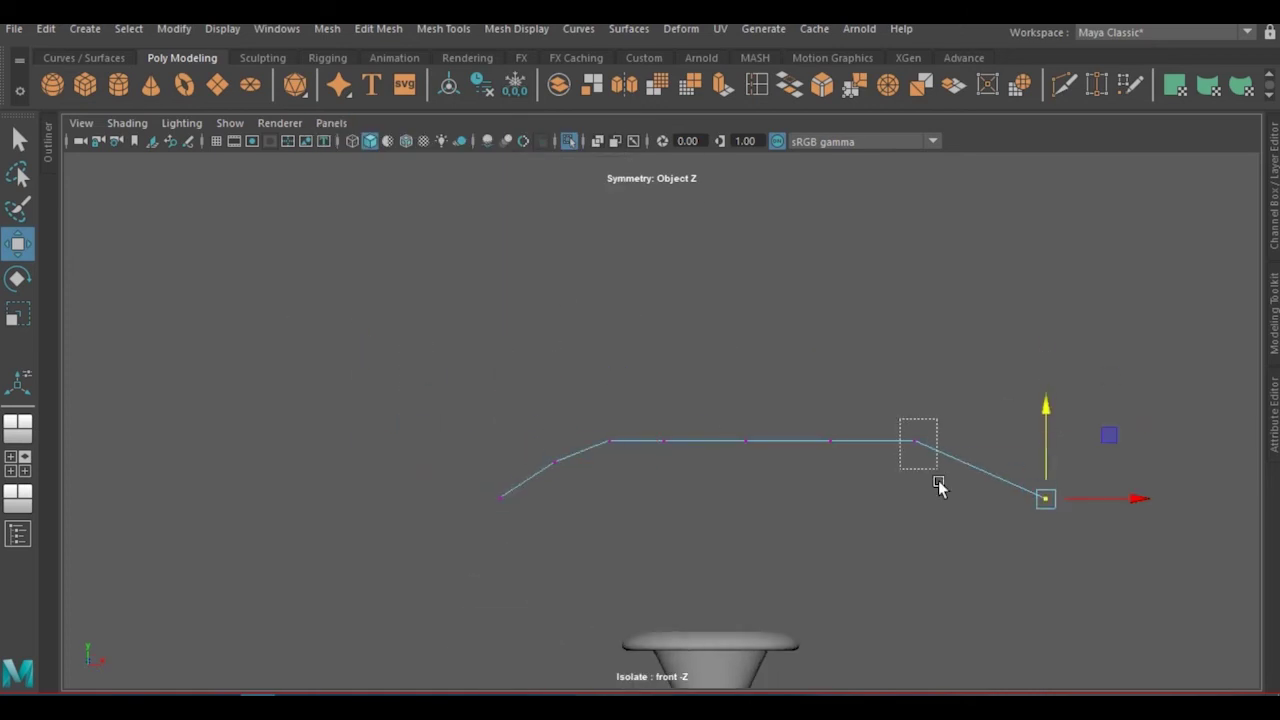
drag(811, 406, 851, 477)
middle_drag(851, 477, 851, 446)
drag(686, 478, 636, 390)
middle_drag(636, 390, 636, 367)
click(640, 500)
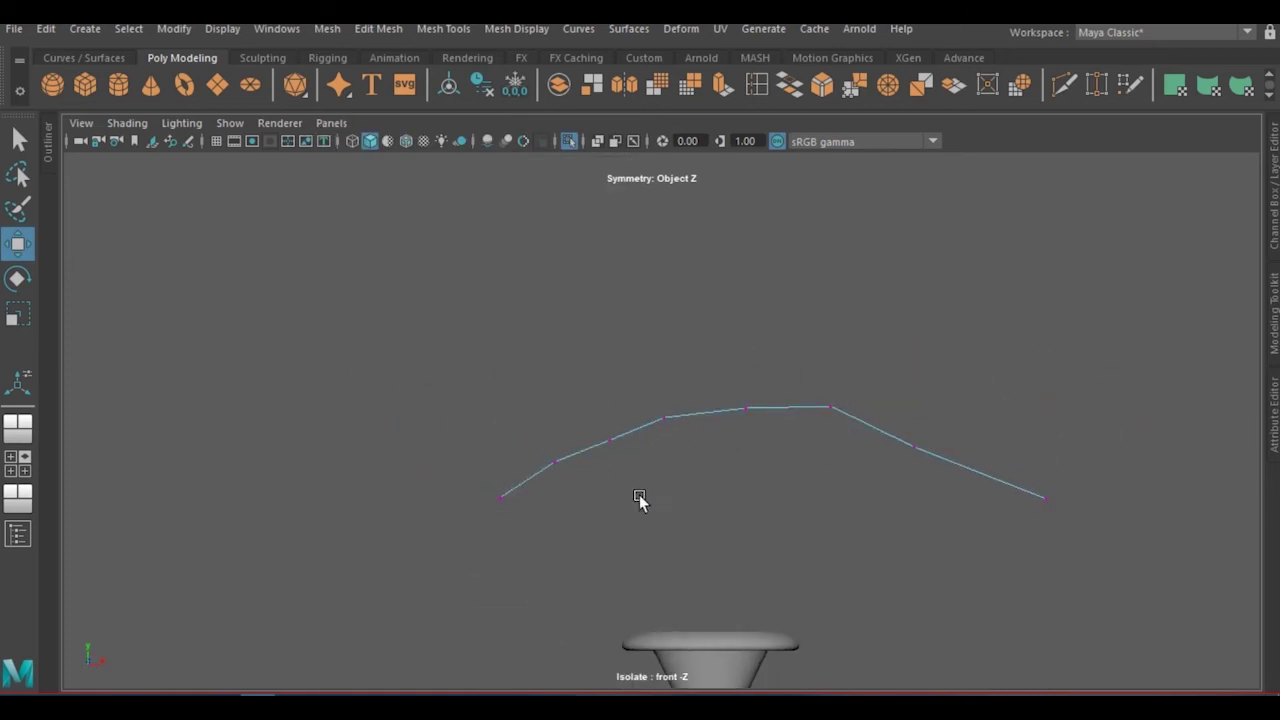
middle_drag(905, 395, 905, 375)
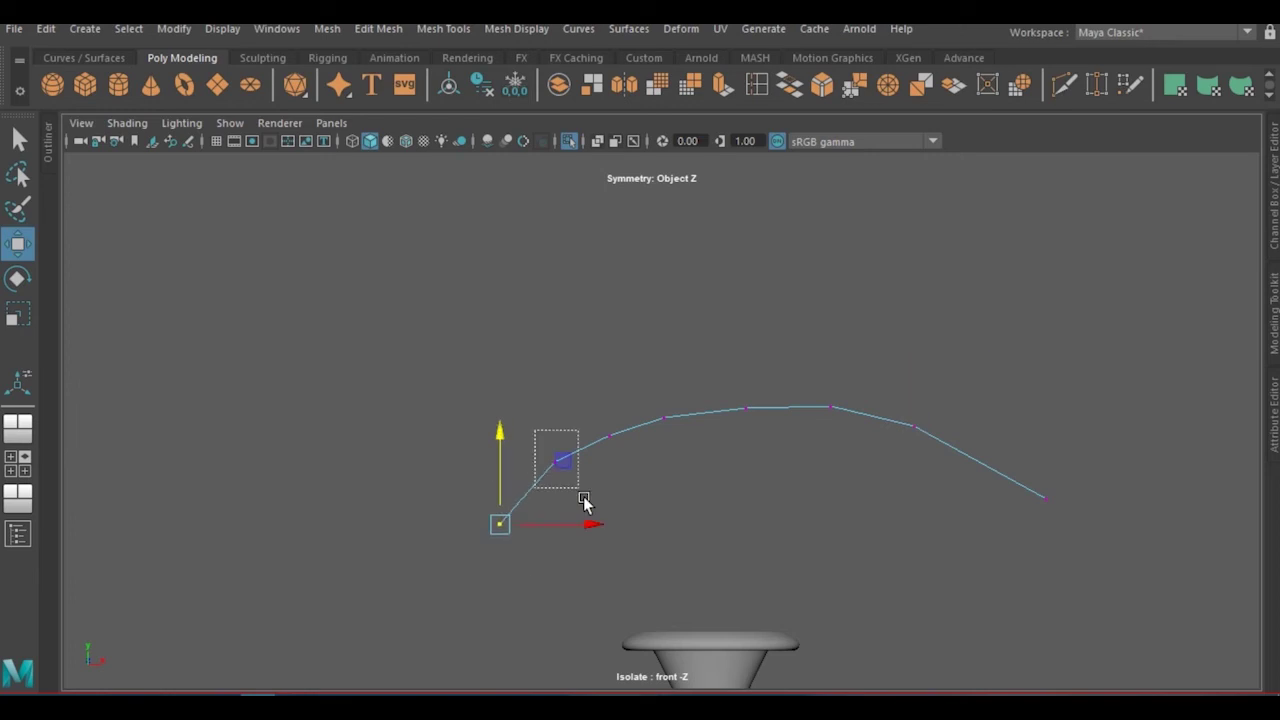
Back in perspective, switch the bent strip to face mode for extrusion
alt+drag(575, 468, 401, 126)
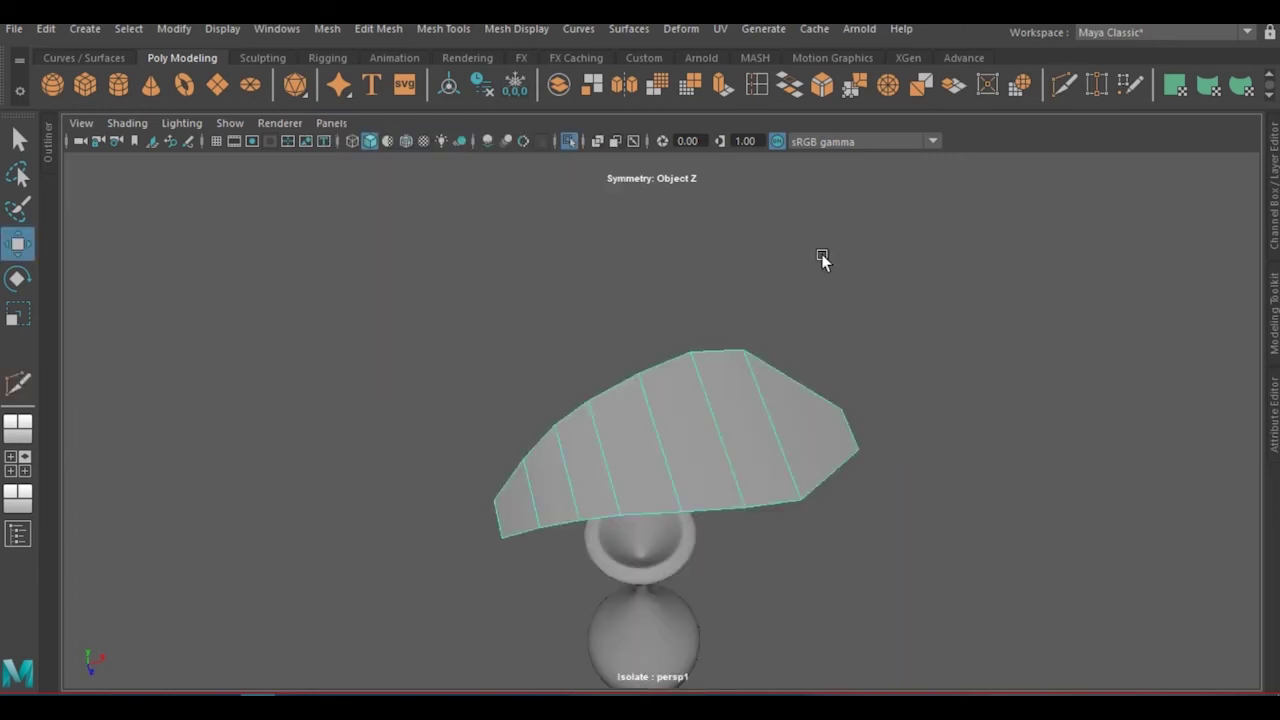
mouse_move(868, 180)
alt+mouse_down()
mouse_move(649, 589)
mouse_move(600, 586)
mouse_move(714, 449)
mouse_move(660, 502)
alt+mouse_up()
right_click(638, 271)
mouse_move(629, 443)
alt+mouse_down()
mouse_move(626, 429)
mouse_move(894, 391)
mouse_move(706, 349)
mouse_move(731, 345)
mouse_move(722, 397)
mouse_move(860, 391)
alt+mouse_up()
key(r)
key(w)
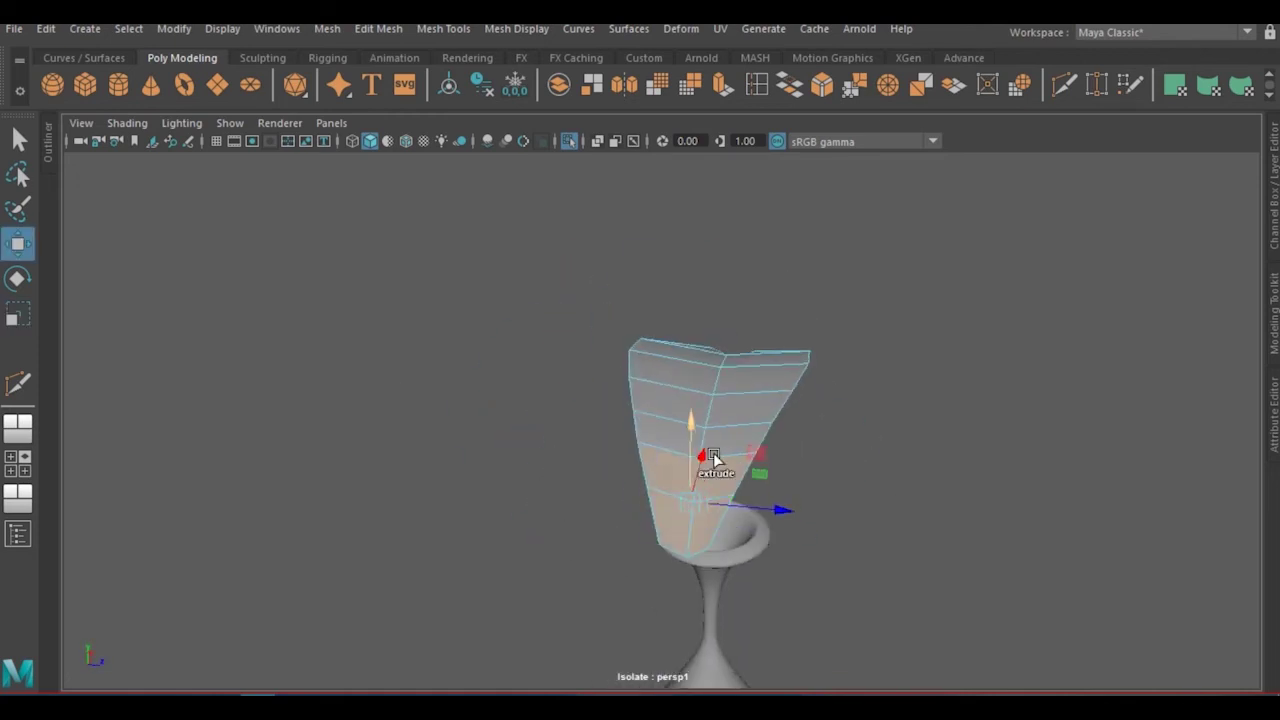
Extrude the curved petal face with Ctrl+E to give it depth
alt+drag(714, 458, 955, 447)
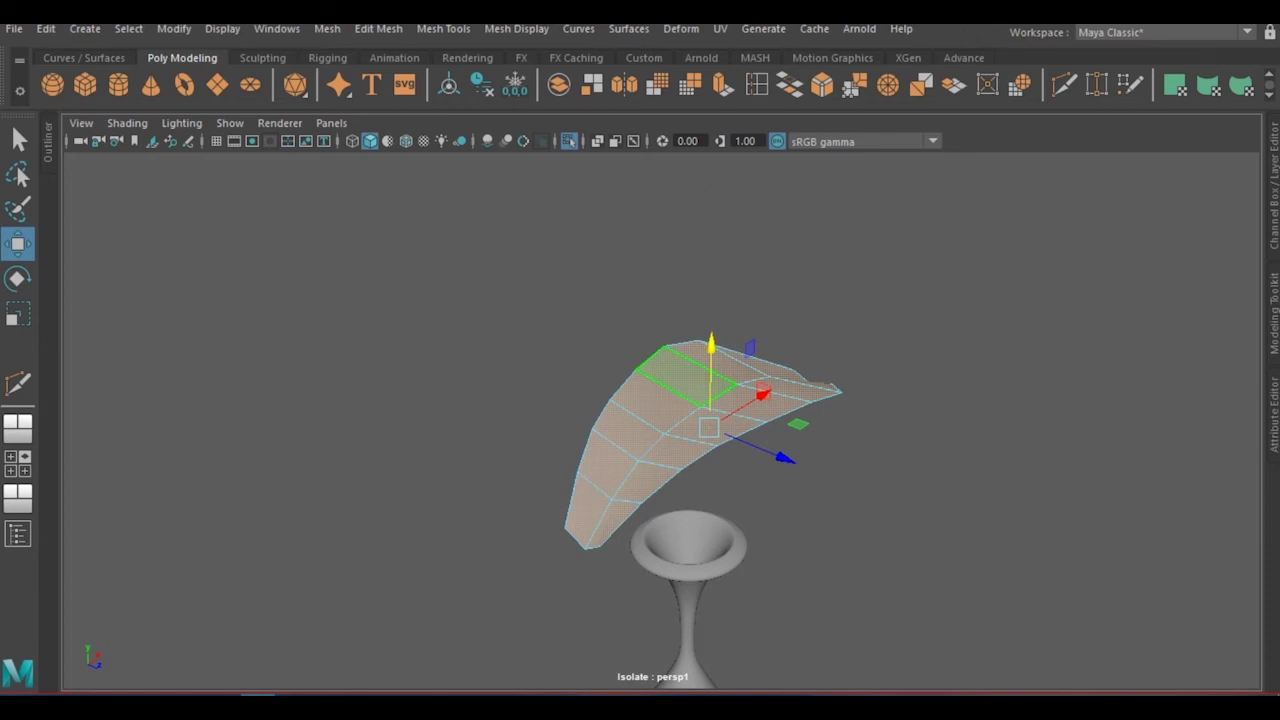
key(ctrl+e)
mouse_move(608, 480)
alt+mouse_down()
mouse_move(503, 452)
mouse_move(520, 284)
mouse_move(666, 437)
mouse_move(817, 366)
mouse_move(903, 366)
mouse_move(646, 300)
mouse_move(726, 420)
mouse_move(703, 578)
alt+mouse_up()
Scale the petal flat into a thin crescent, then deselect it and view it with the vase
key(w)
key(r)
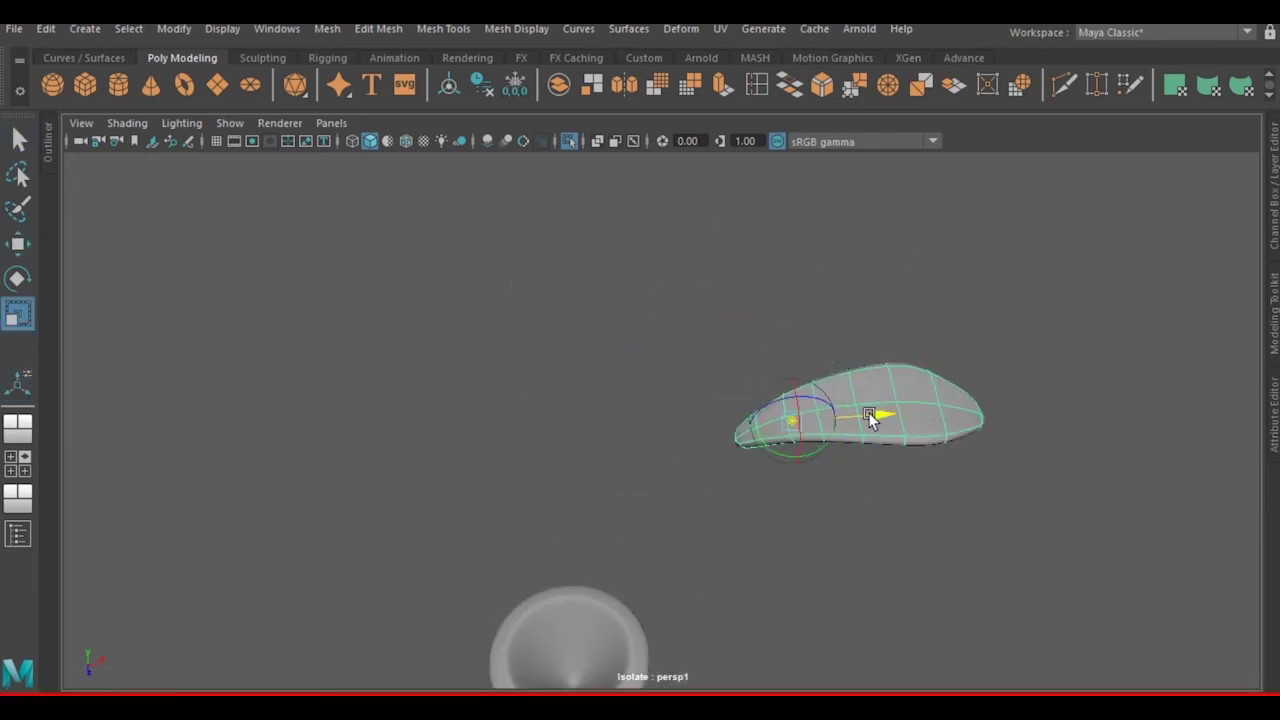
mouse_move(870, 418)
alt+mouse_down()
mouse_move(826, 451)
mouse_move(903, 366)
mouse_move(674, 449)
mouse_move(733, 418)
alt+mouse_up()
click(733, 418)
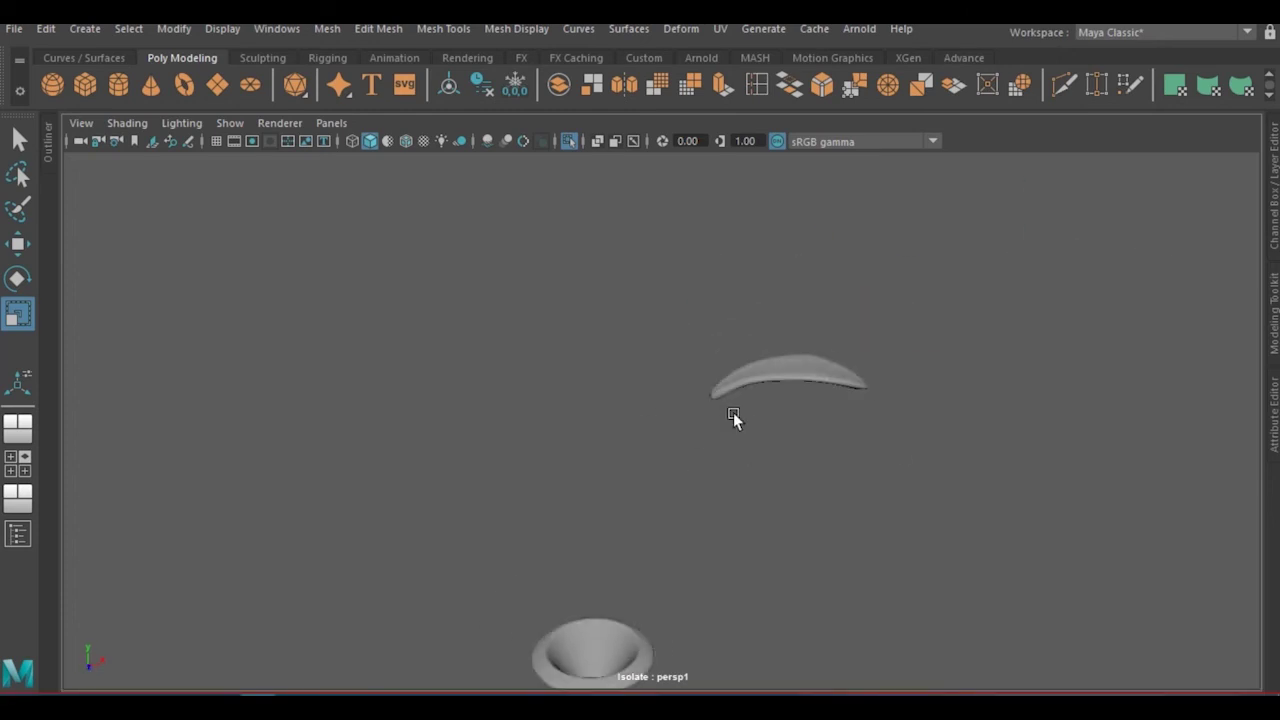
key(w)
alt+drag(669, 291, 168, 124)
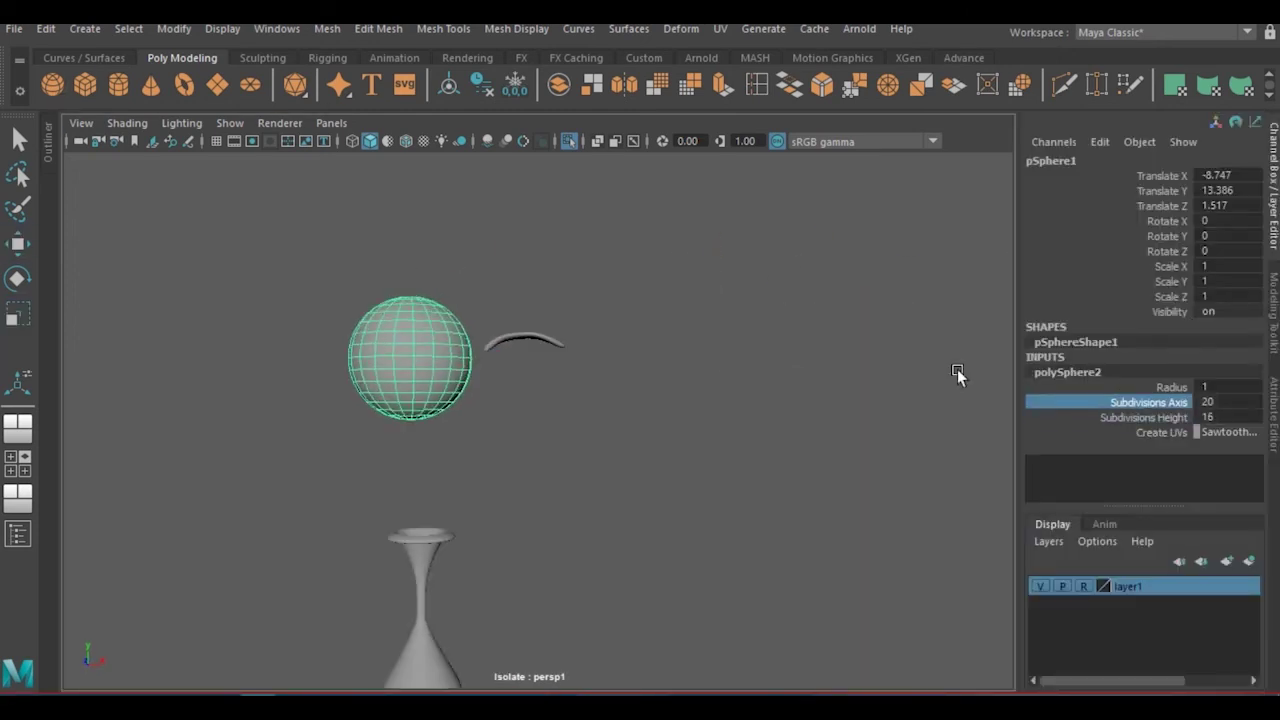
Box-select below the sphere in front view, then select and frame the curved petal
key(ctrl+a)
right_click(977, 183)
click(331, 122)
click(543, 177)
drag(815, 458, 591, 335)
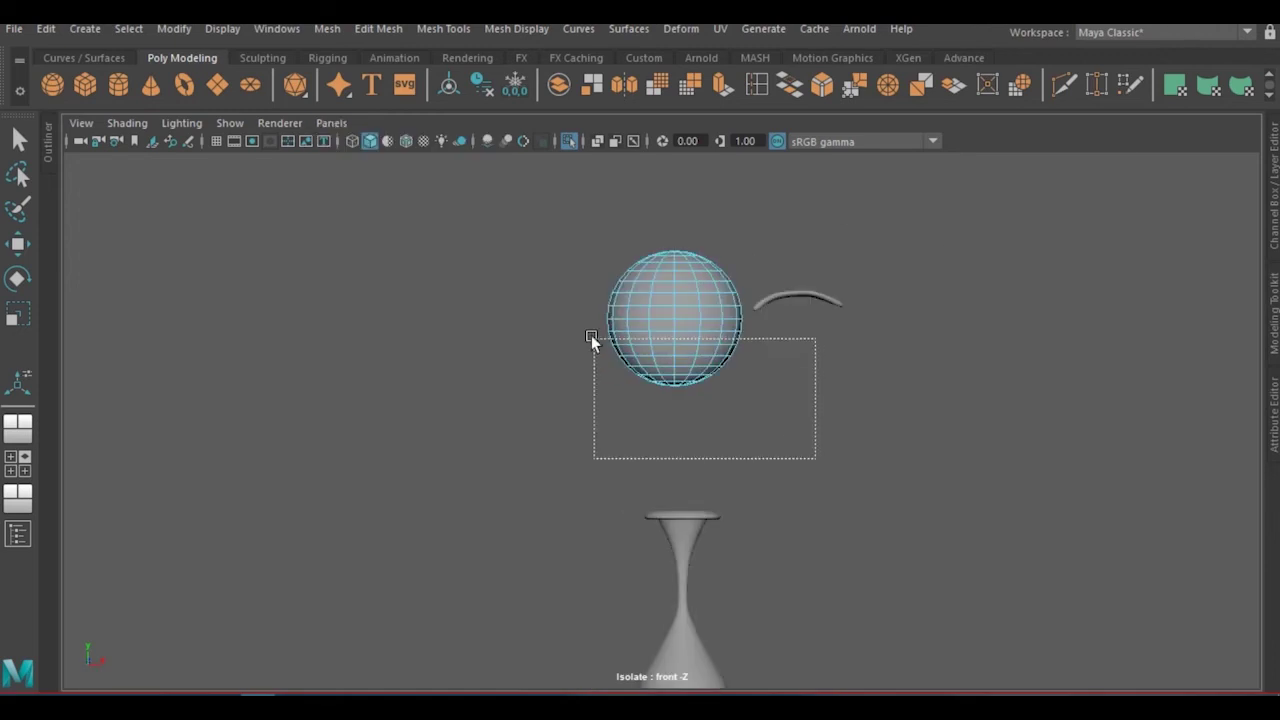
alt+drag(678, 308, 368, 374)
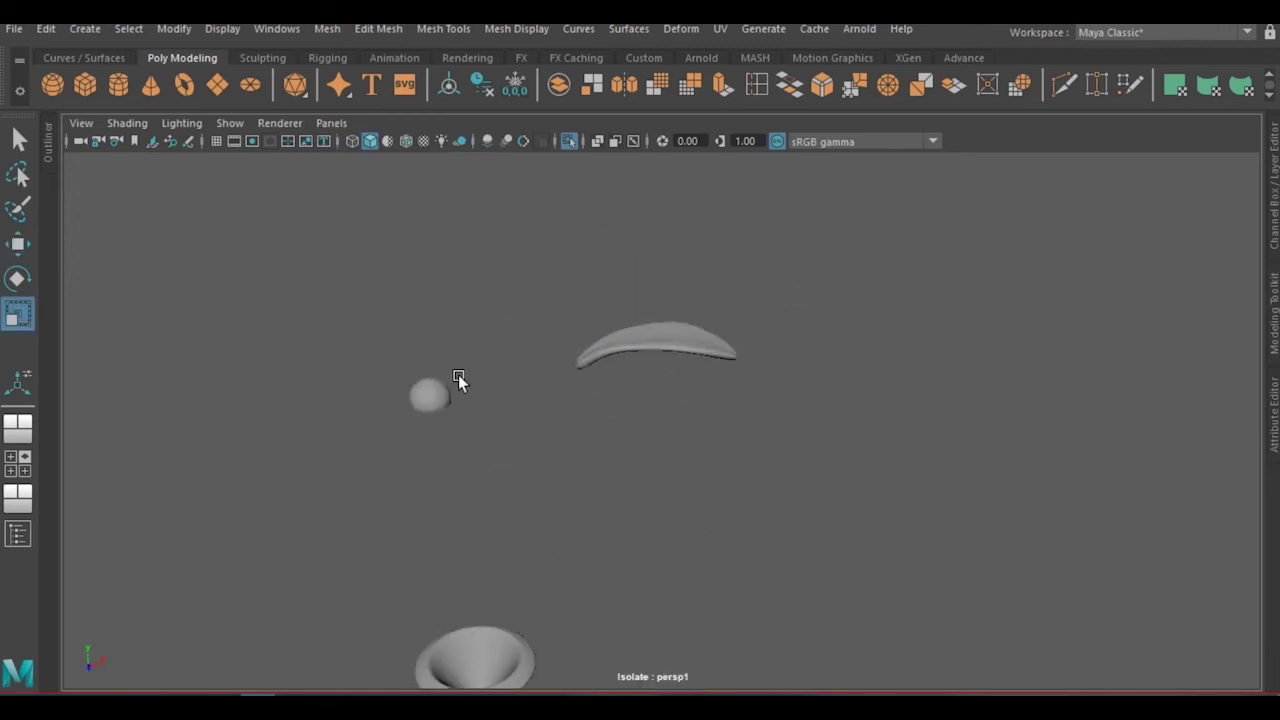
click(640, 358)
key(f)
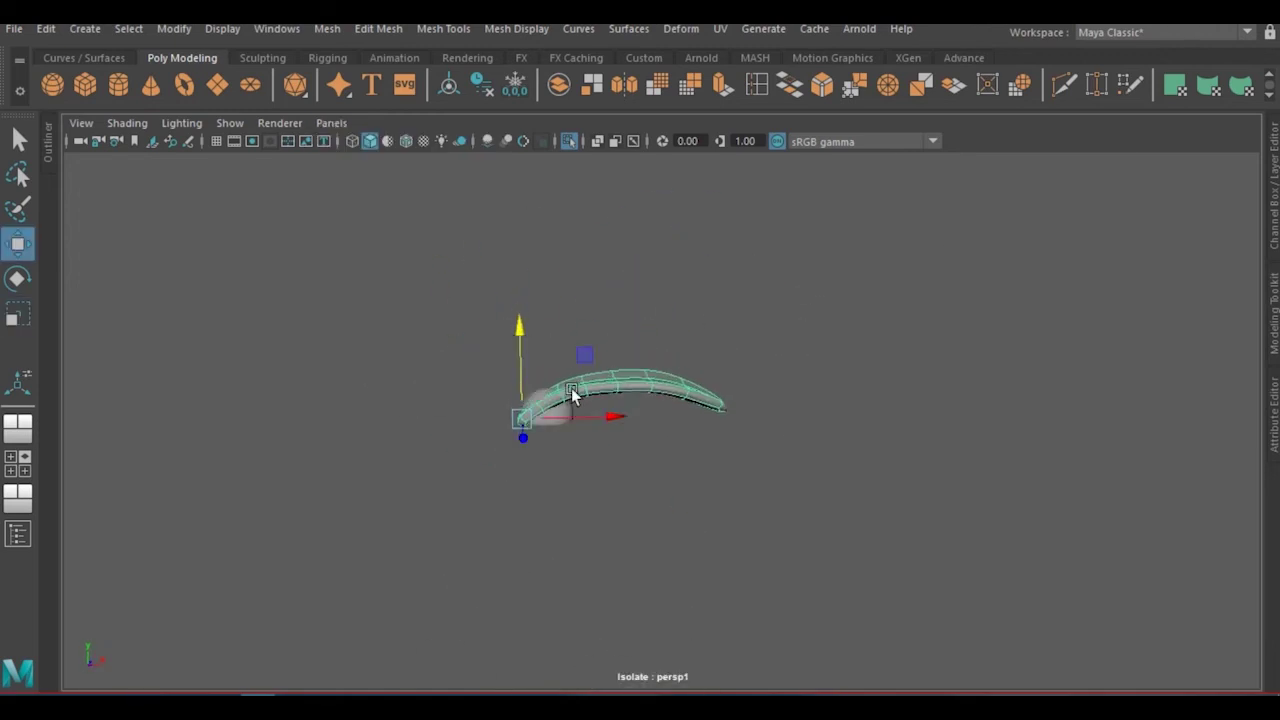
Duplicate the petal and rotate the copies around the sphere centre, checking from the top view
mouse_move(431, 280)
alt+mouse_down()
mouse_move(397, 357)
mouse_move(354, 189)
alt+mouse_up()
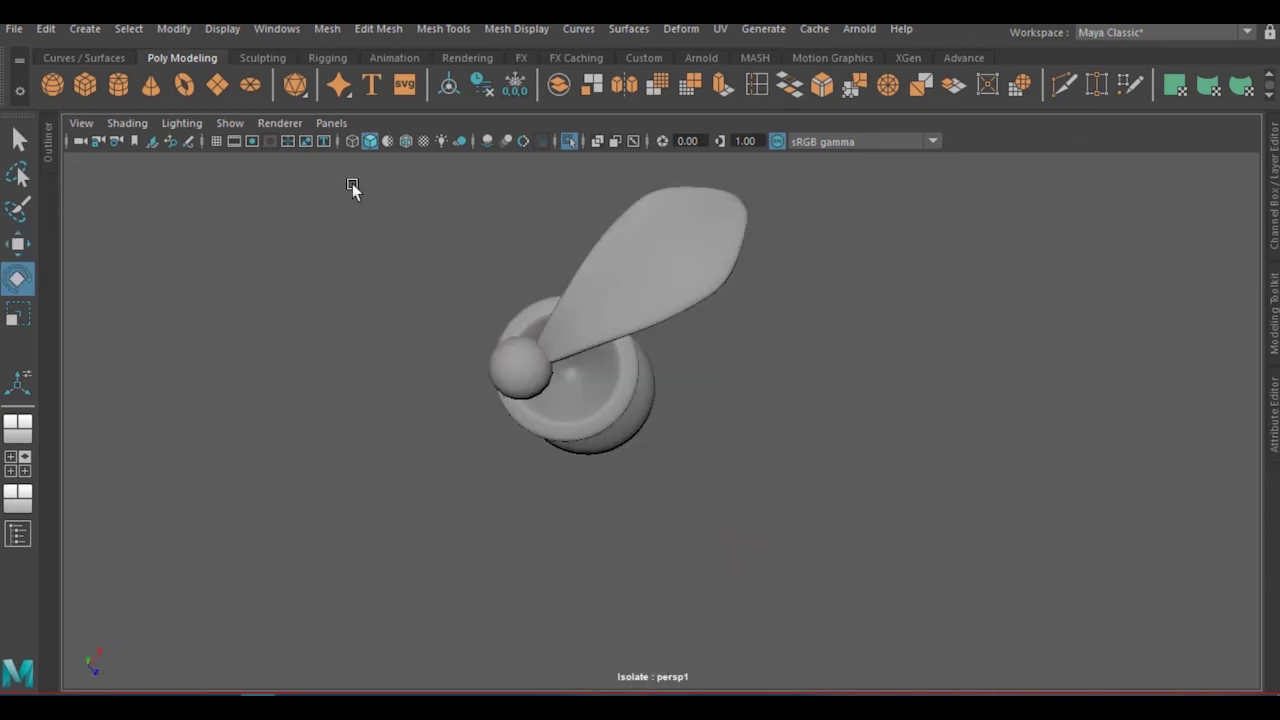
click(331, 122)
mouse_move(368, 179)
click(538, 218)
click(331, 122)
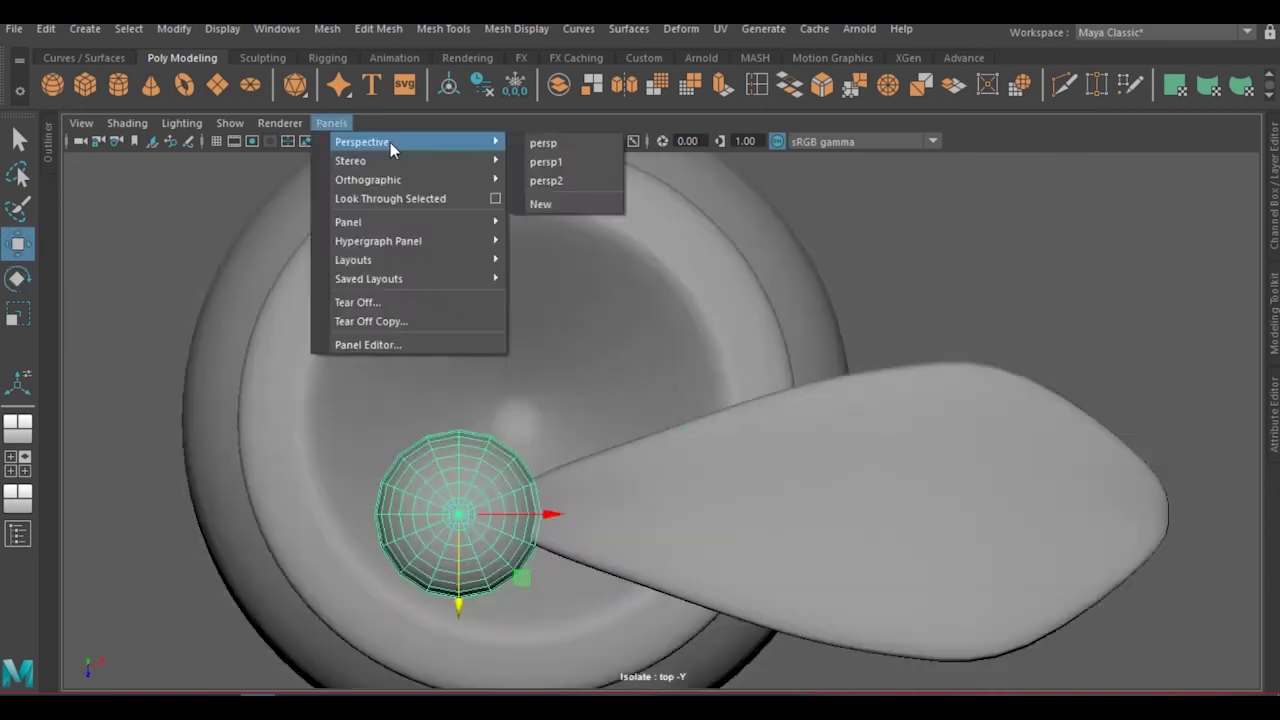
click(540, 160)
drag(572, 484, 544, 567)
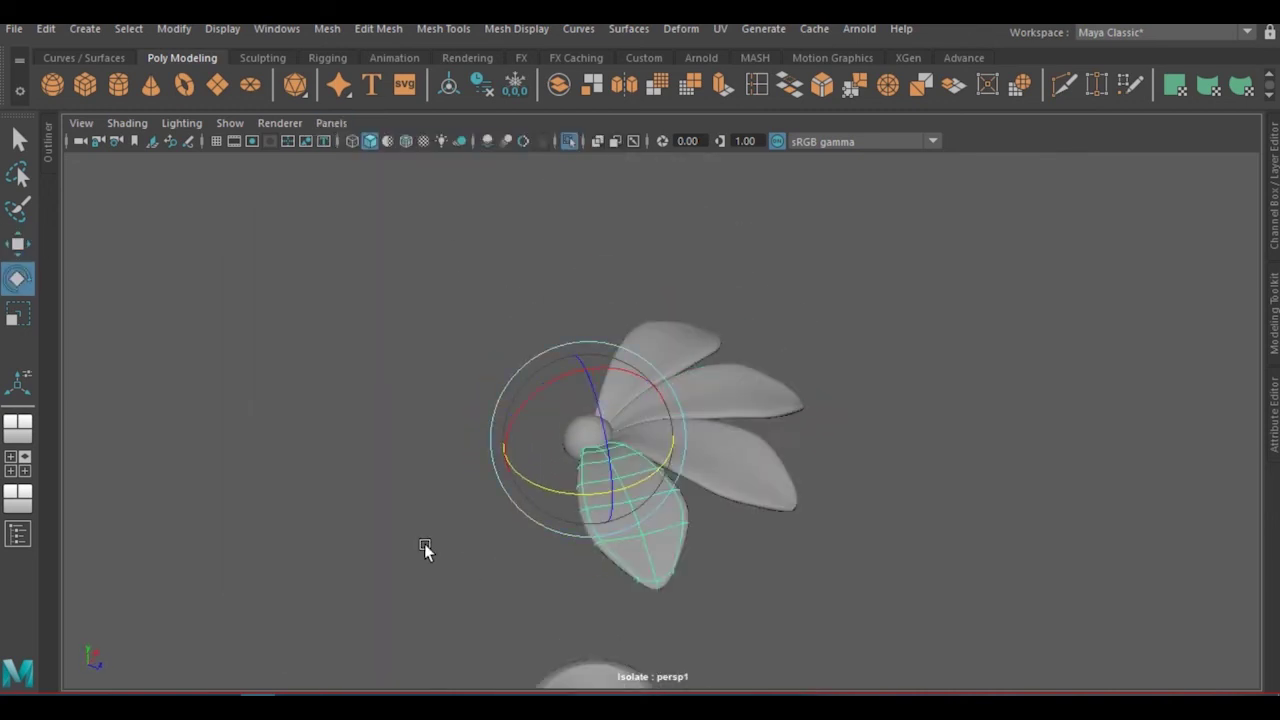
mouse_move(606, 472)
alt+mouse_down()
mouse_move(634, 428)
mouse_move(471, 442)
mouse_move(681, 494)
mouse_move(755, 485)
mouse_move(736, 501)
mouse_move(698, 390)
mouse_move(735, 435)
mouse_move(713, 476)
mouse_move(717, 376)
mouse_move(686, 411)
mouse_move(614, 316)
mouse_move(680, 518)
mouse_move(781, 297)
mouse_move(691, 394)
alt+mouse_up()
Select the whole ringed flower and switch to rotating it
key(r)
key(w)
mouse_move(694, 443)
alt+mouse_down()
mouse_move(727, 403)
mouse_move(685, 426)
mouse_move(857, 490)
mouse_move(900, 404)
mouse_move(422, 288)
alt+mouse_up()
click(900, 404)
click(663, 400)
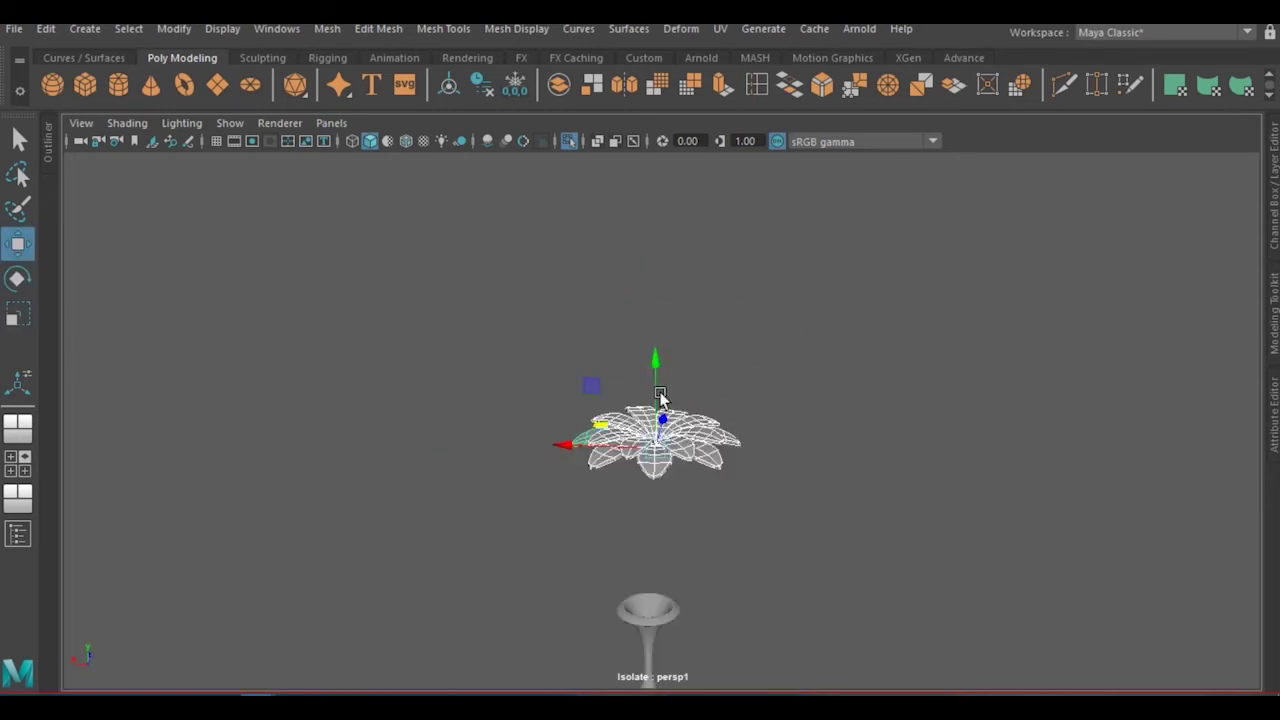
key(e)
mouse_move(663, 400)
alt+mouse_down()
mouse_move(580, 405)
mouse_move(622, 428)
mouse_move(607, 436)
alt+mouse_up()
Select the cylinder and stretch it tall into a stem reaching toward the flower
key(r)
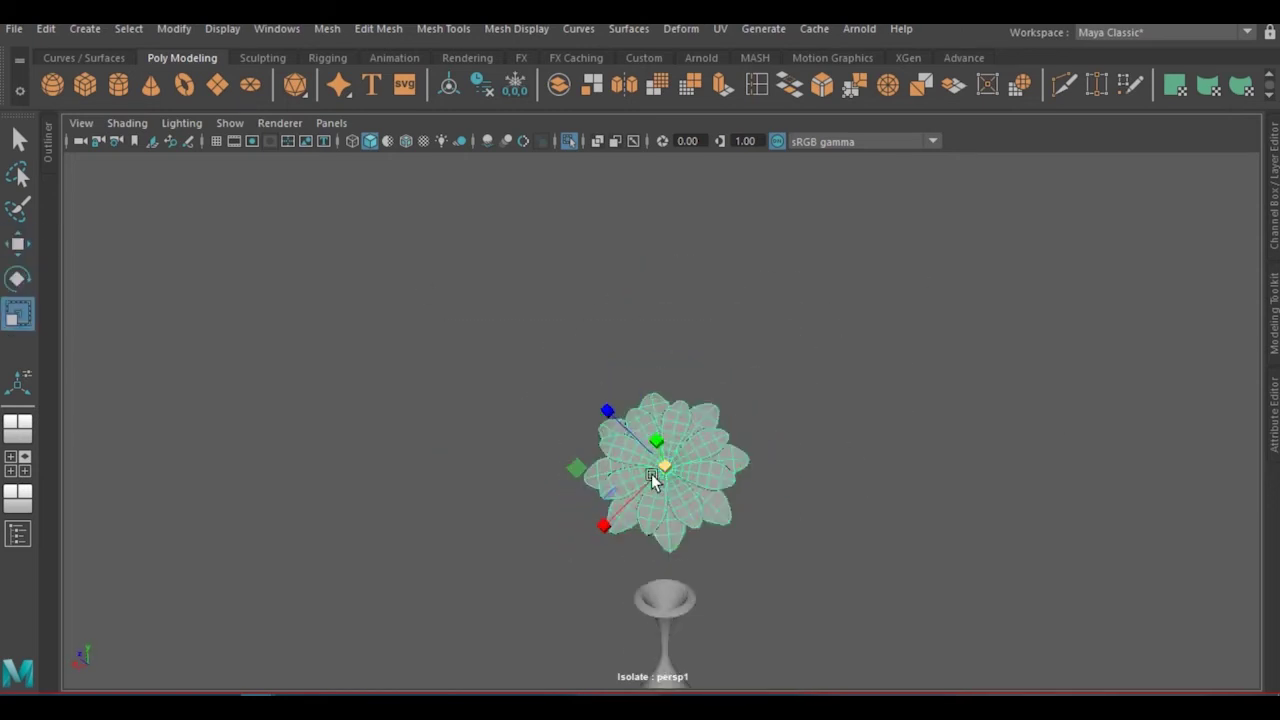
click(518, 417)
key(w)
alt+drag(640, 526, 685, 557)
right_drag(751, 183, 785, 148)
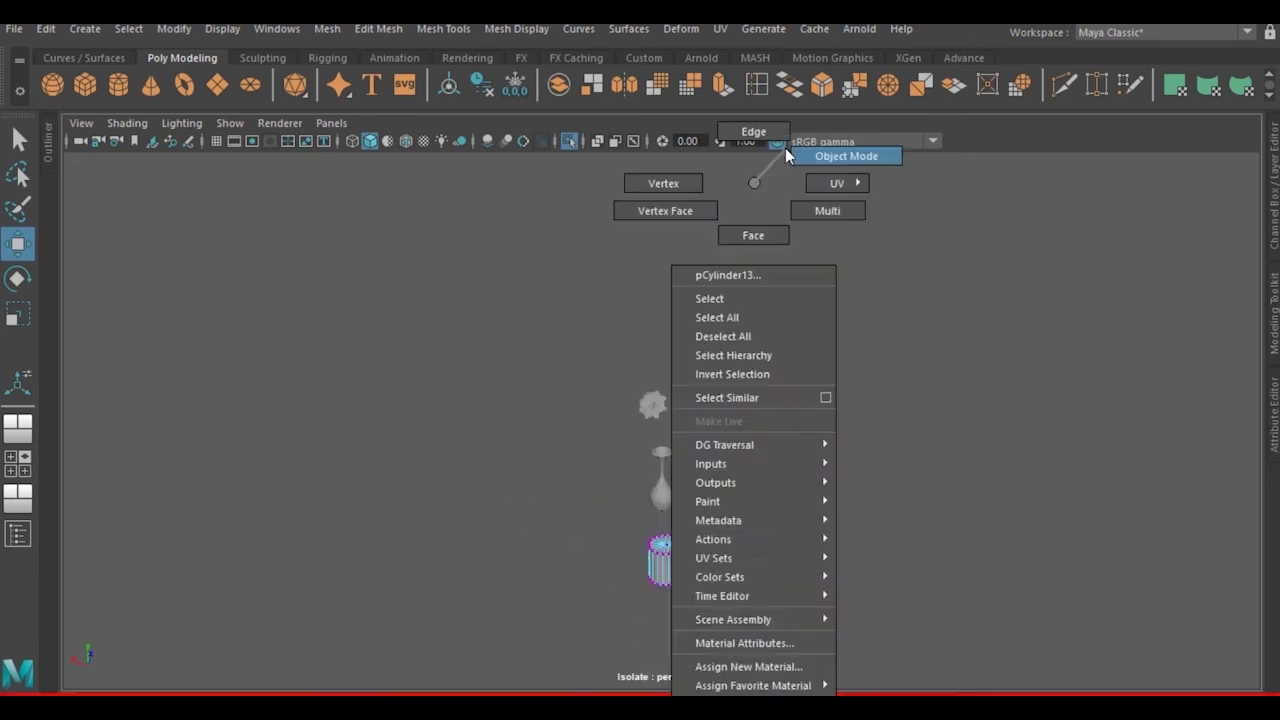
mouse_move(785, 148)
alt+mouse_down()
mouse_move(692, 483)
mouse_move(775, 501)
mouse_move(729, 434)
mouse_move(680, 464)
mouse_move(629, 320)
alt+mouse_up()
key(r)
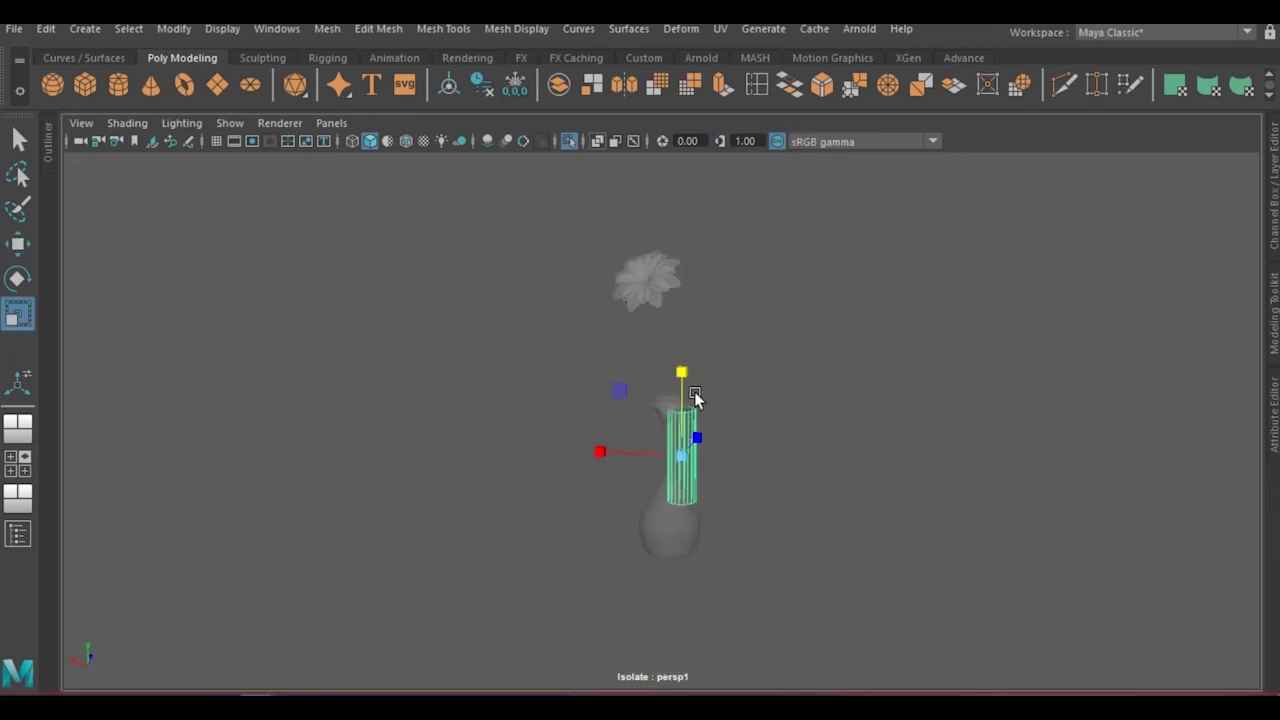
mouse_move(724, 344)
alt+mouse_down()
mouse_move(626, 428)
mouse_move(677, 409)
mouse_move(662, 413)
alt+mouse_up()
mouse_move(606, 381)
alt+mouse_down()
mouse_move(711, 400)
mouse_move(431, 271)
alt+mouse_up()
key(r)
drag(651, 352, 653, 345)
Add several edge loops up the stem and select its upper loops
key(w)
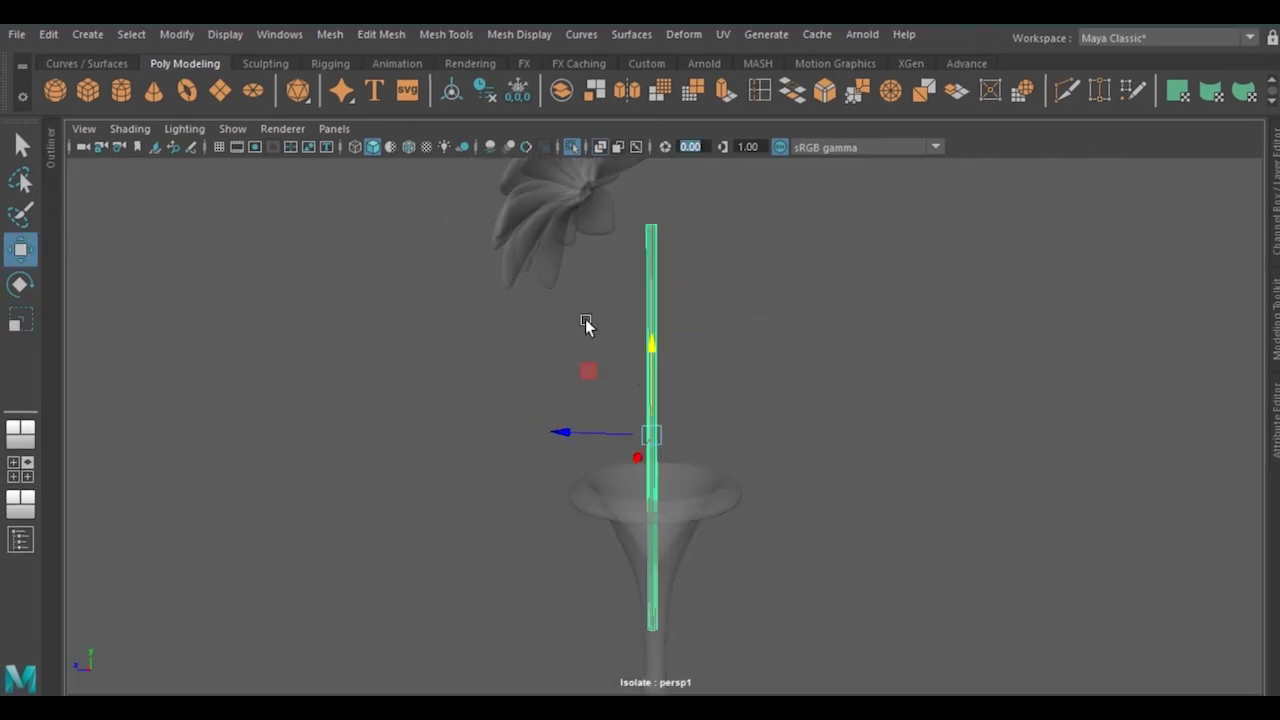
alt+drag(586, 323, 706, 349)
shift+right_drag(706, 349, 826, 274)
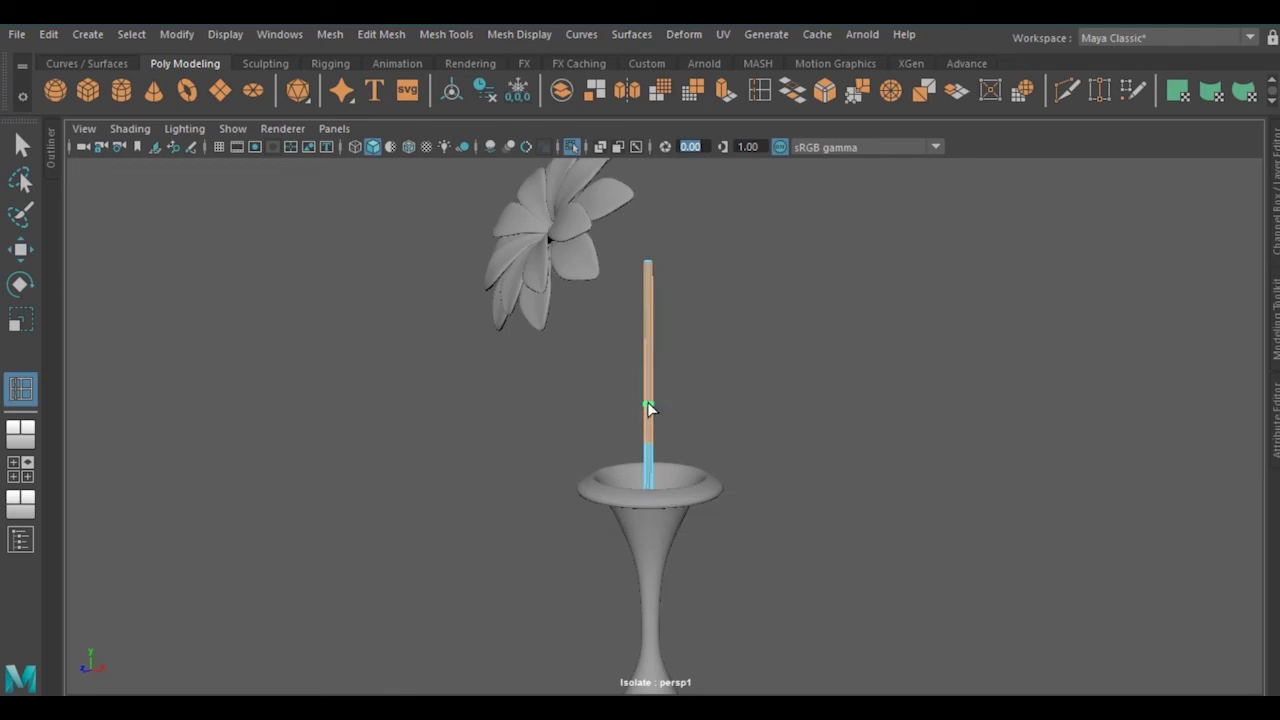
right_drag(717, 289, 643, 194)
mouse_move(643, 194)
alt+mouse_down()
mouse_move(654, 323)
mouse_move(615, 456)
alt+mouse_up()
key(e)
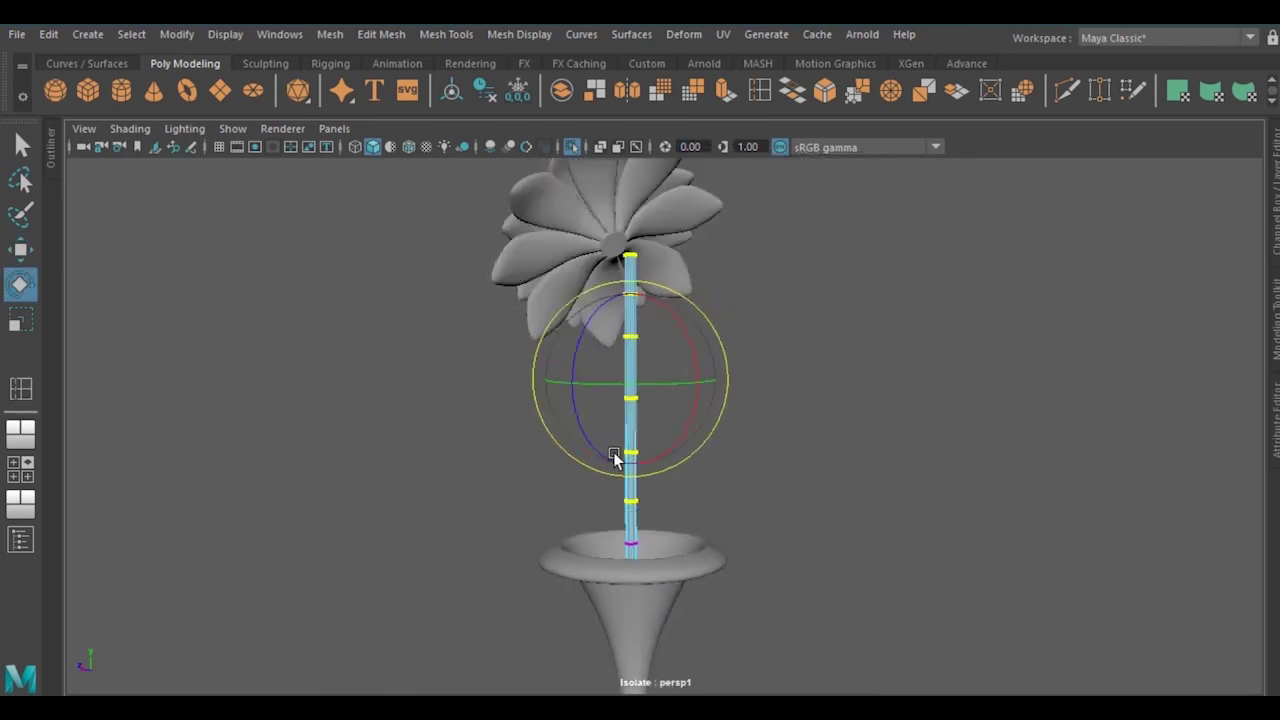
In the side view, rotate the upper stem loops to bend the stem toward the flower
click(334, 128)
click(545, 200)
key(f)
drag(691, 534, 568, 473)
key(w)
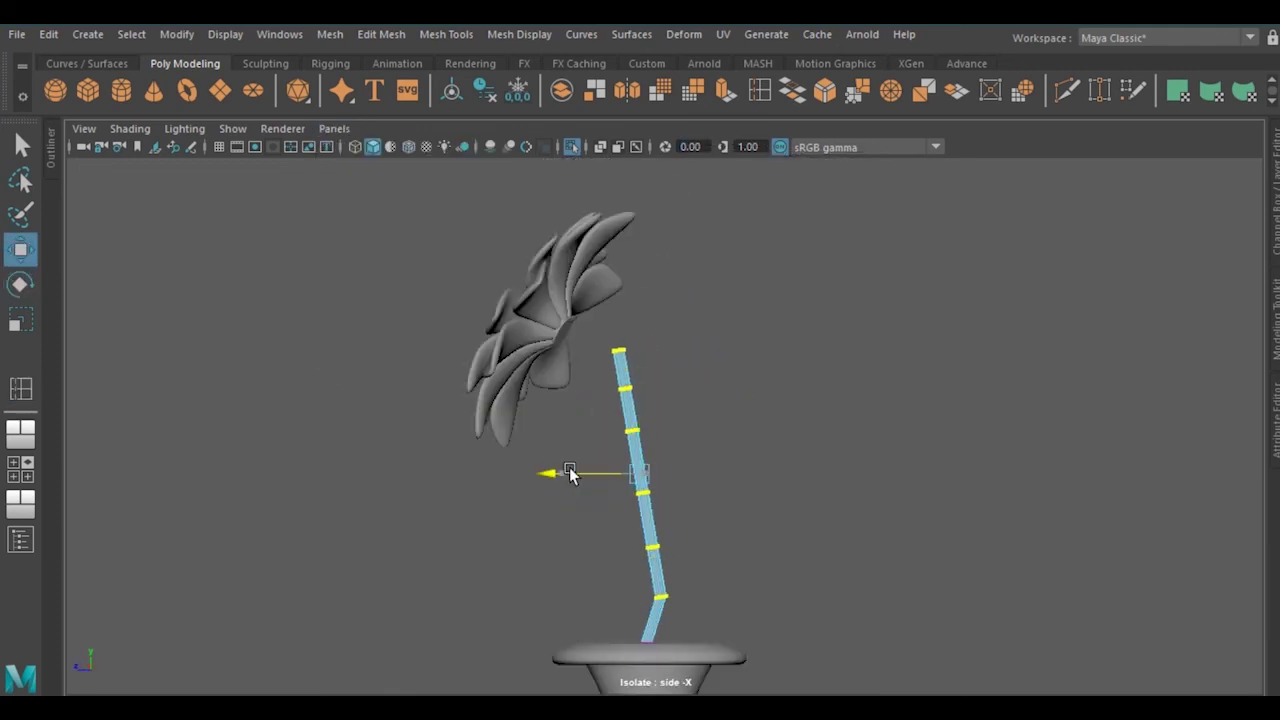
key(e)
drag(414, 271, 641, 490)
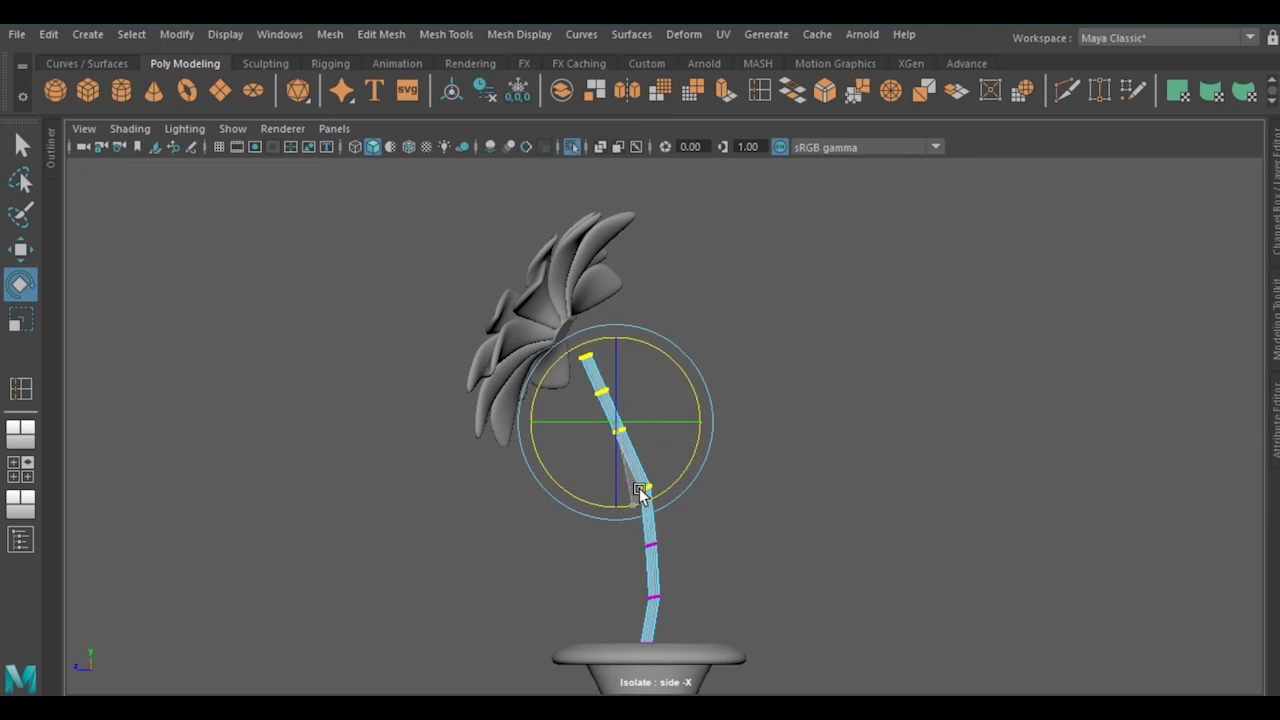
key(e)
drag(446, 288, 621, 470)
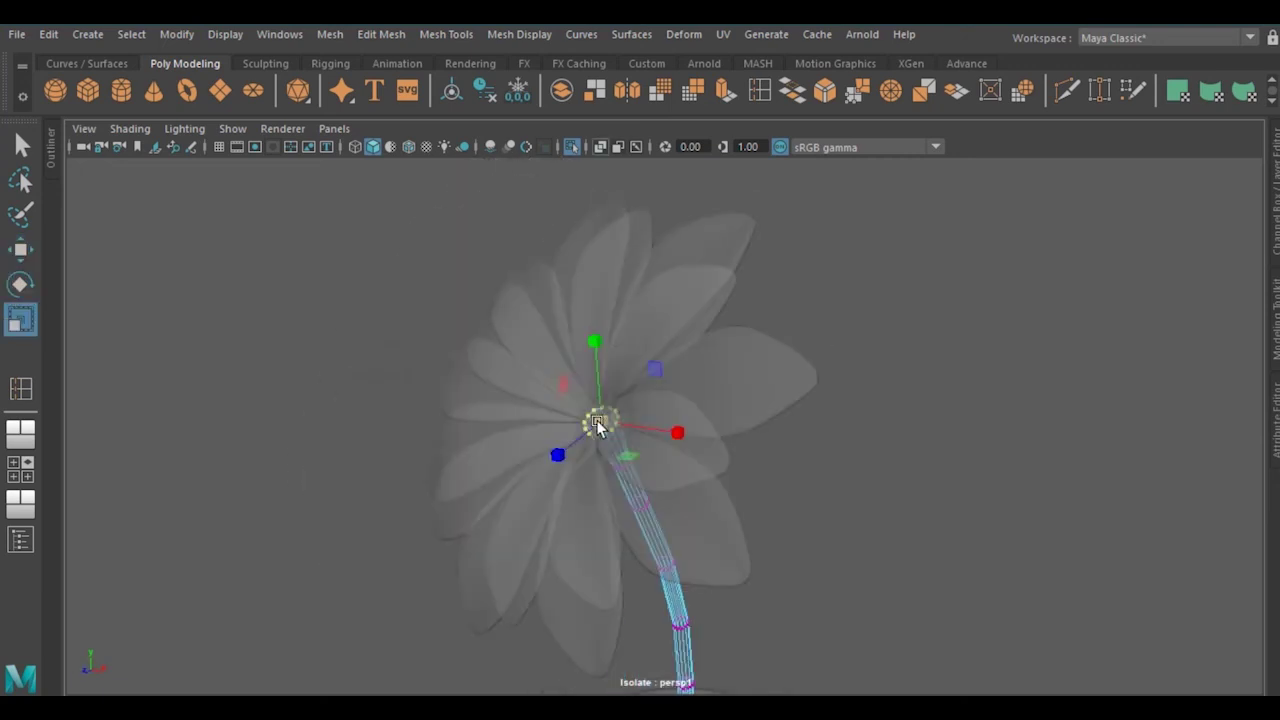
Clear the stem selection and zoom out to see the whole flower in the vase
alt+drag(612, 407, 477, 423)
mouse_move(515, 520)
mouse_down()
mouse_move(452, 482)
mouse_move(566, 569)
mouse_up()
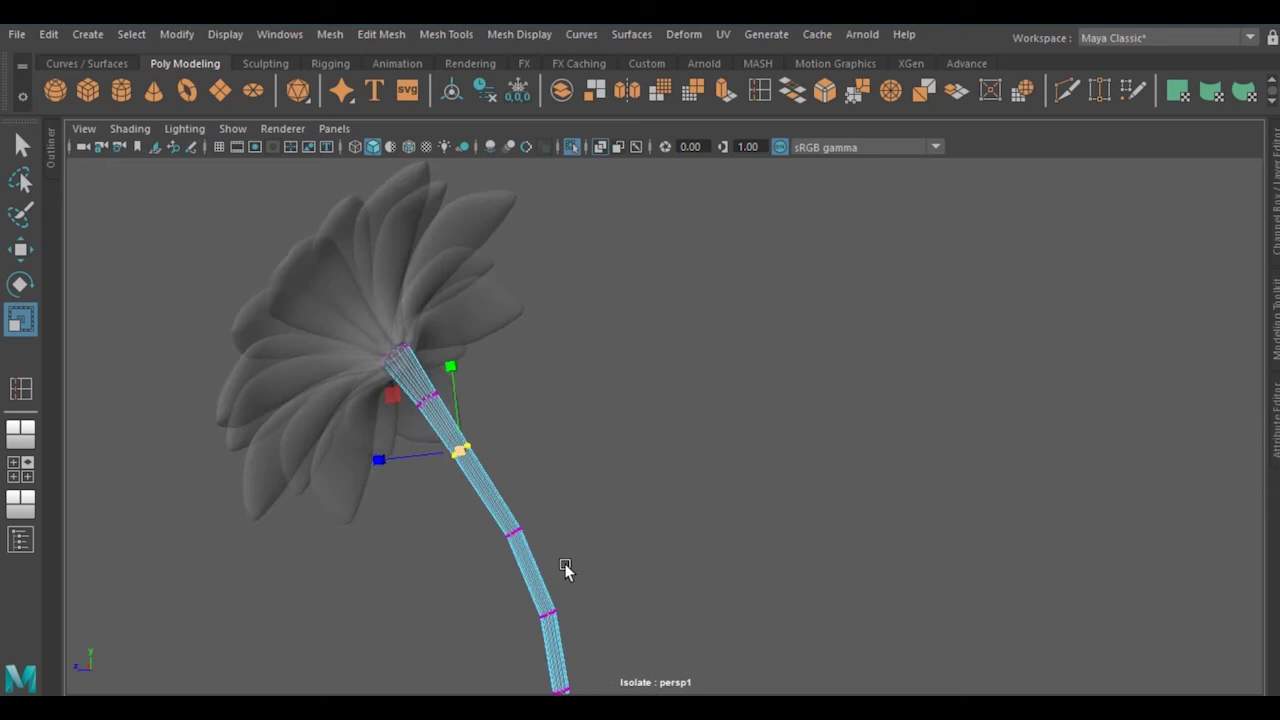
click(580, 251)
scroll(723, 391, down, 5)
alt+drag(723, 391, 602, 348)
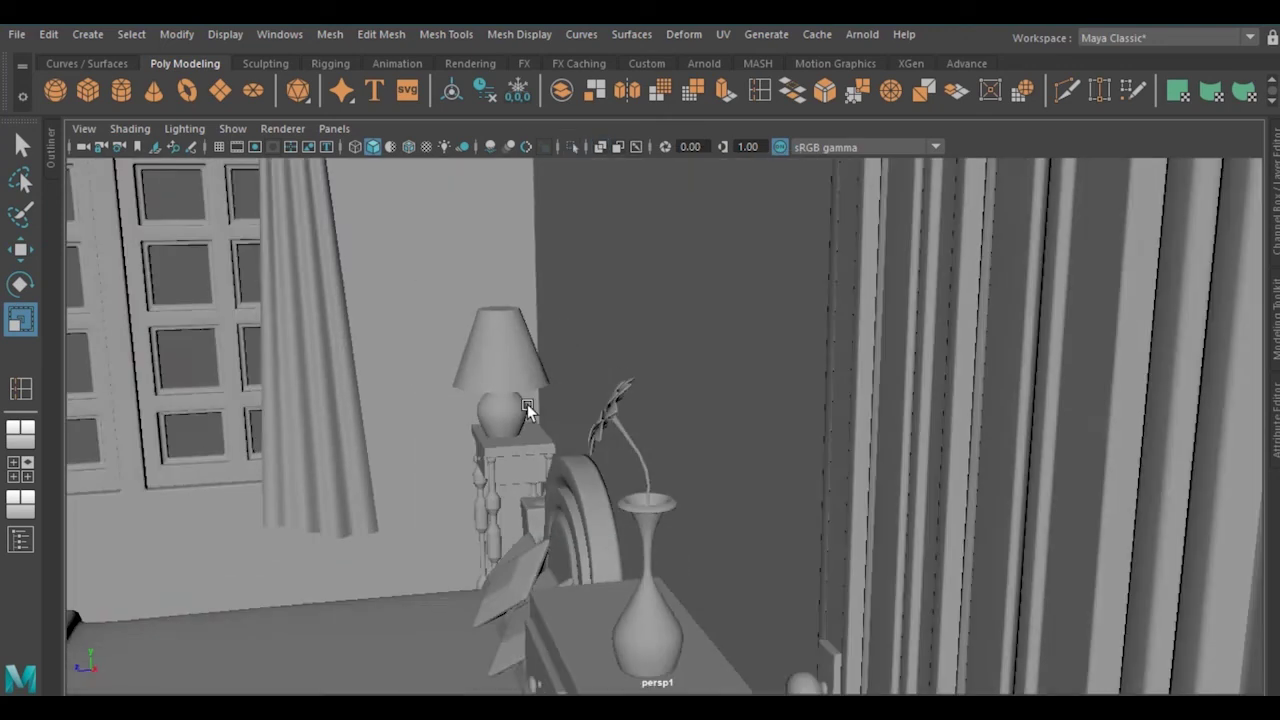
Extrude the picture frame face for depth and bevel its edges with Ctrl+B
key(w)
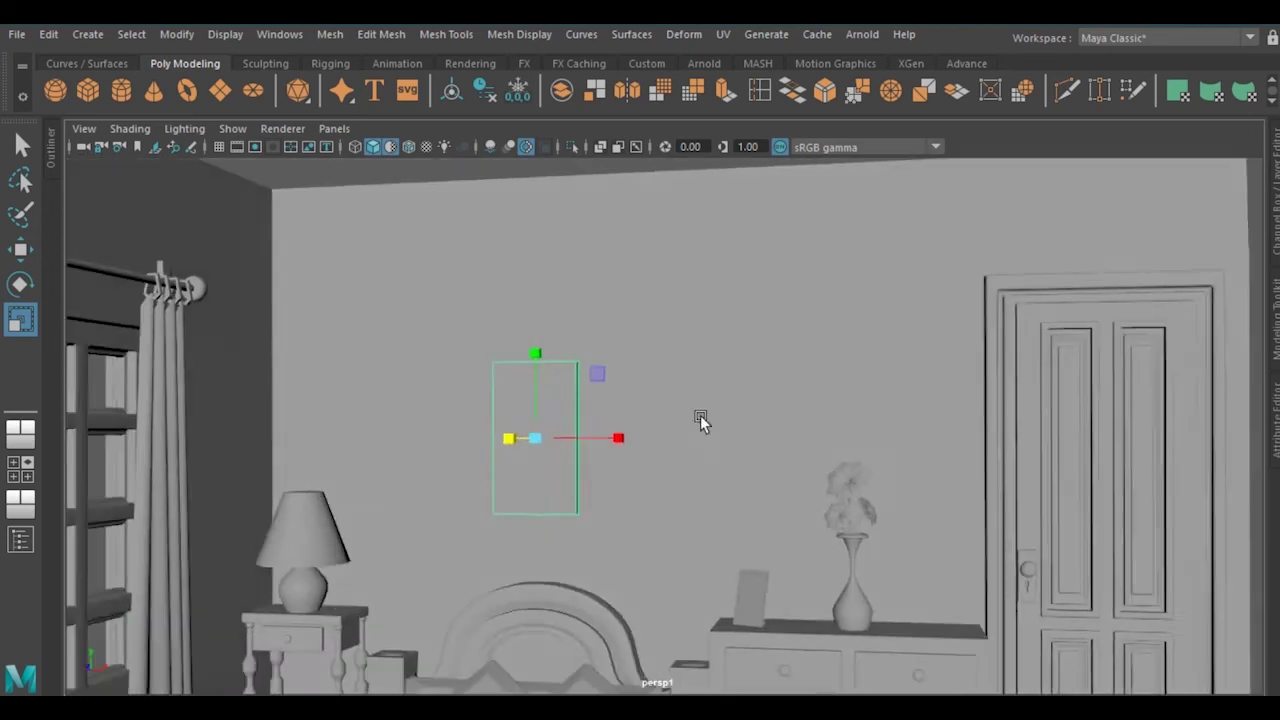
key(ctrl+e)
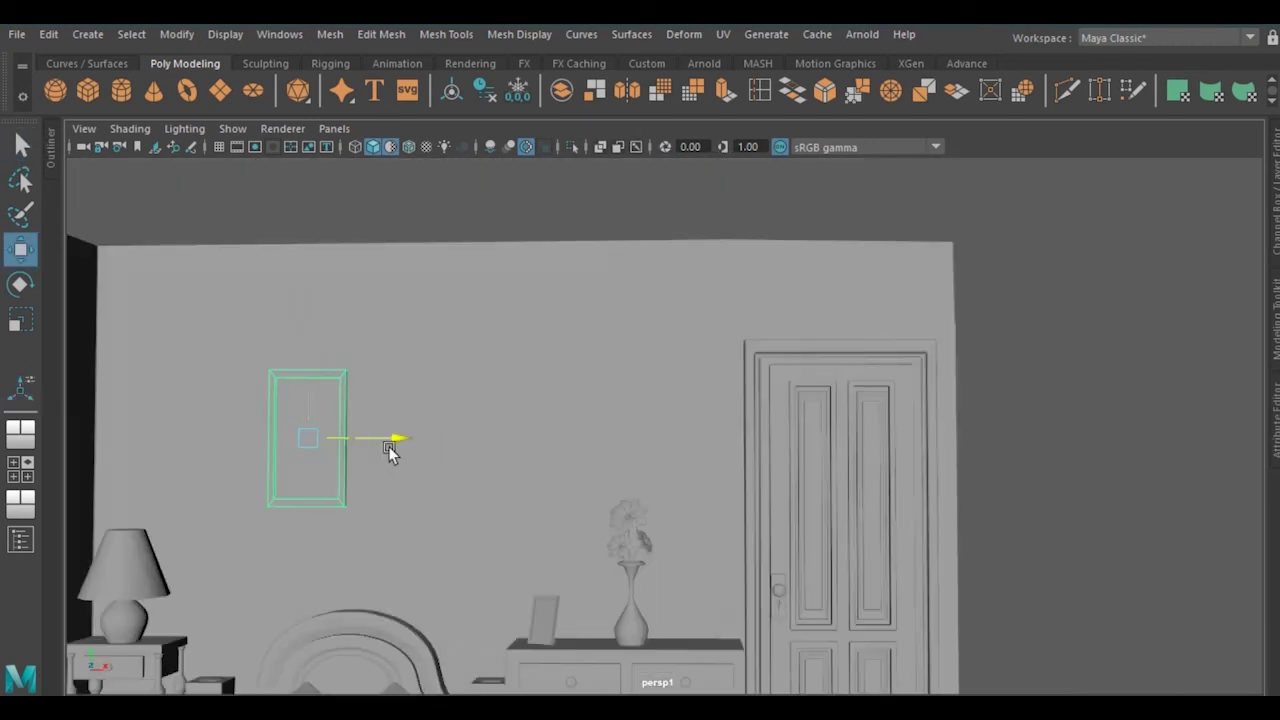
key(ctrl+b)
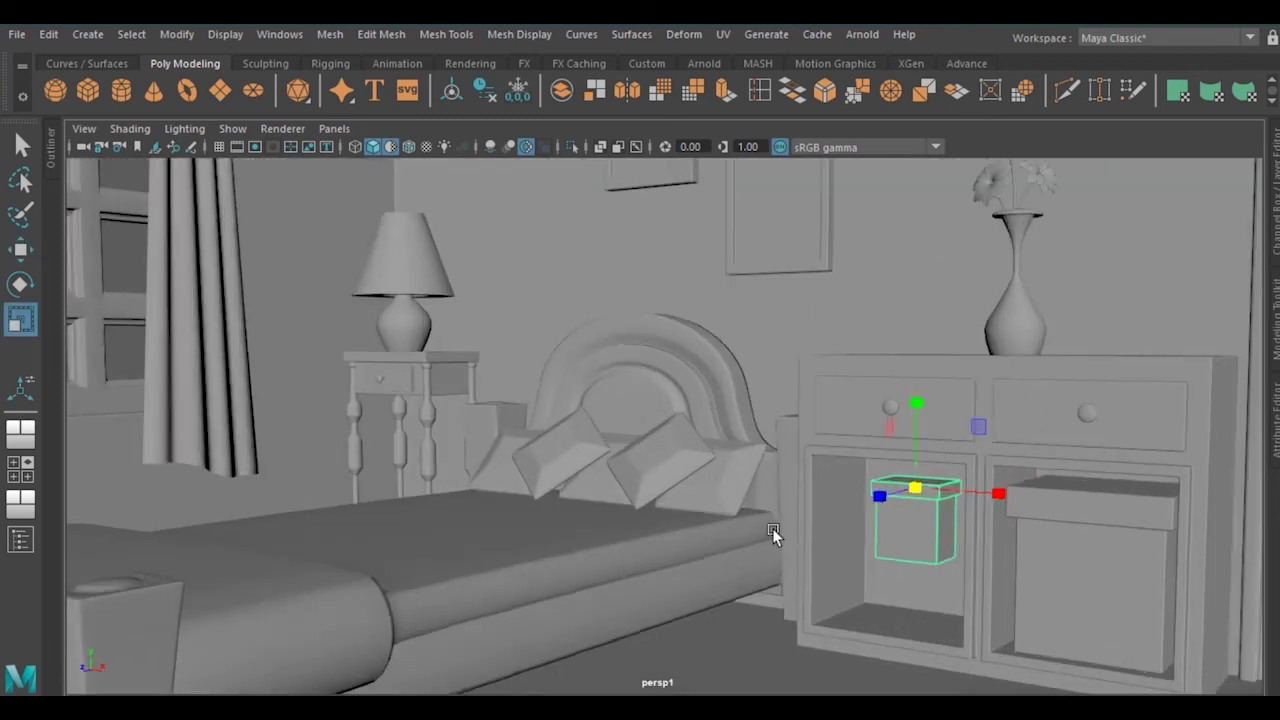
Lower the box to the cubby floor and duplicate a copy beside it
key(w)
drag(884, 445, 886, 487)
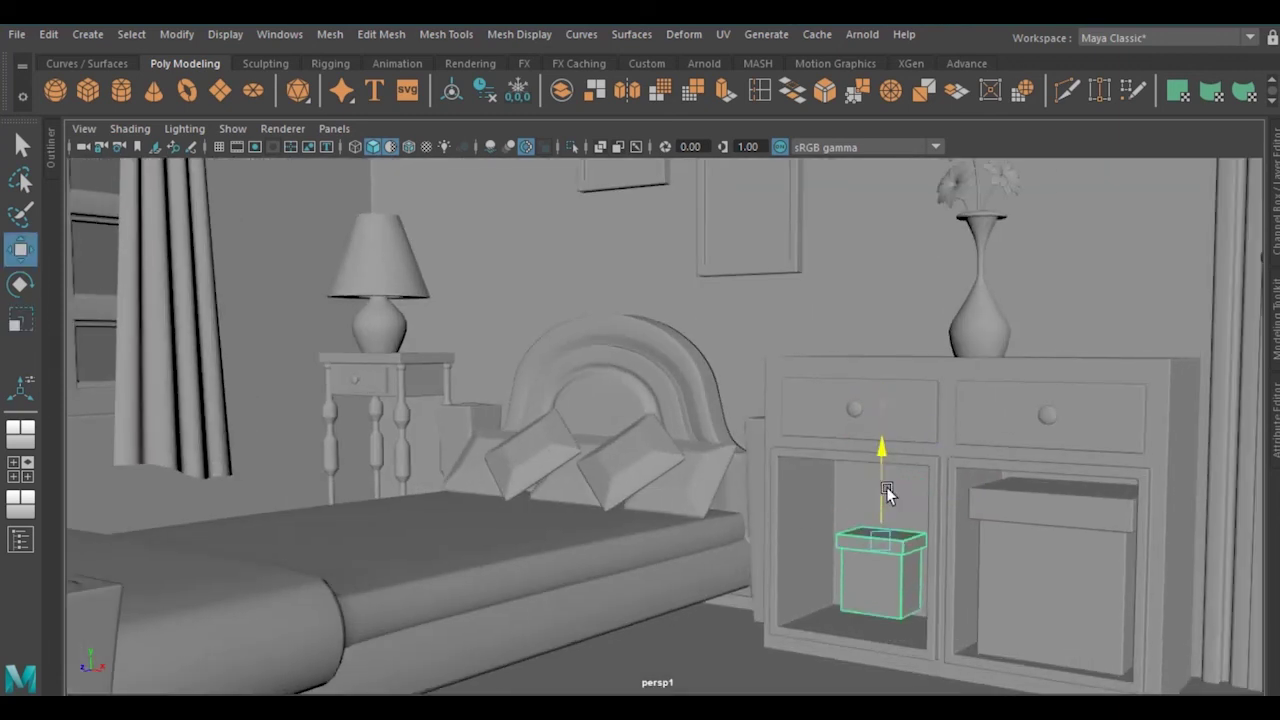
shift+drag(931, 572, 915, 571)
scroll(900, 570, up, 3)
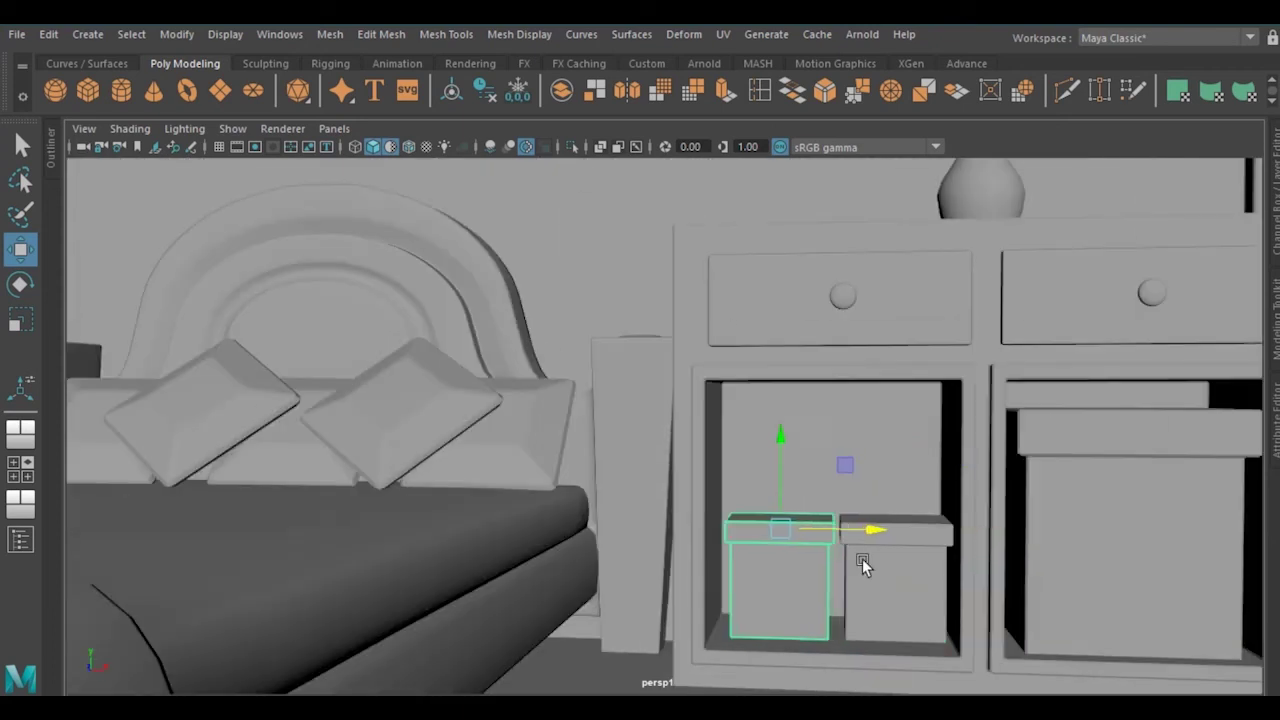
Widen a box to fill the cubby and set it on top of the two small boxes
key(r)
drag(996, 410, 1037, 409)
key(w)
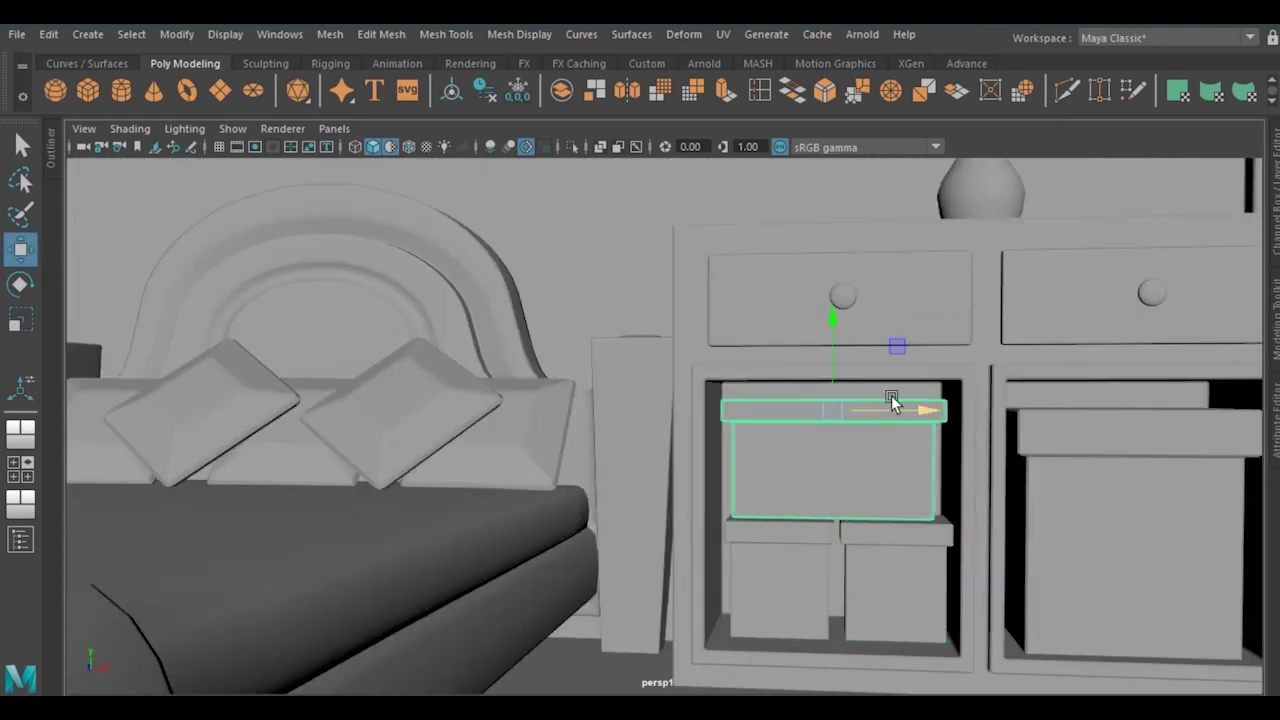
drag(894, 400, 920, 414)
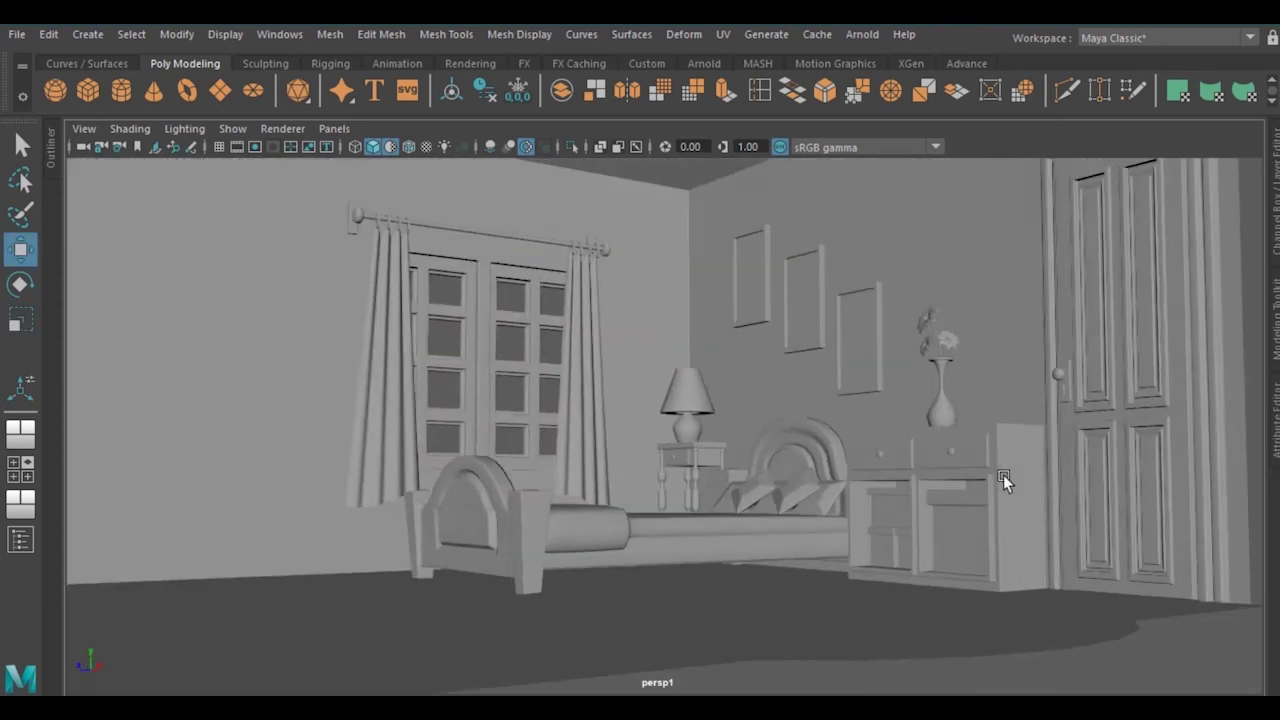